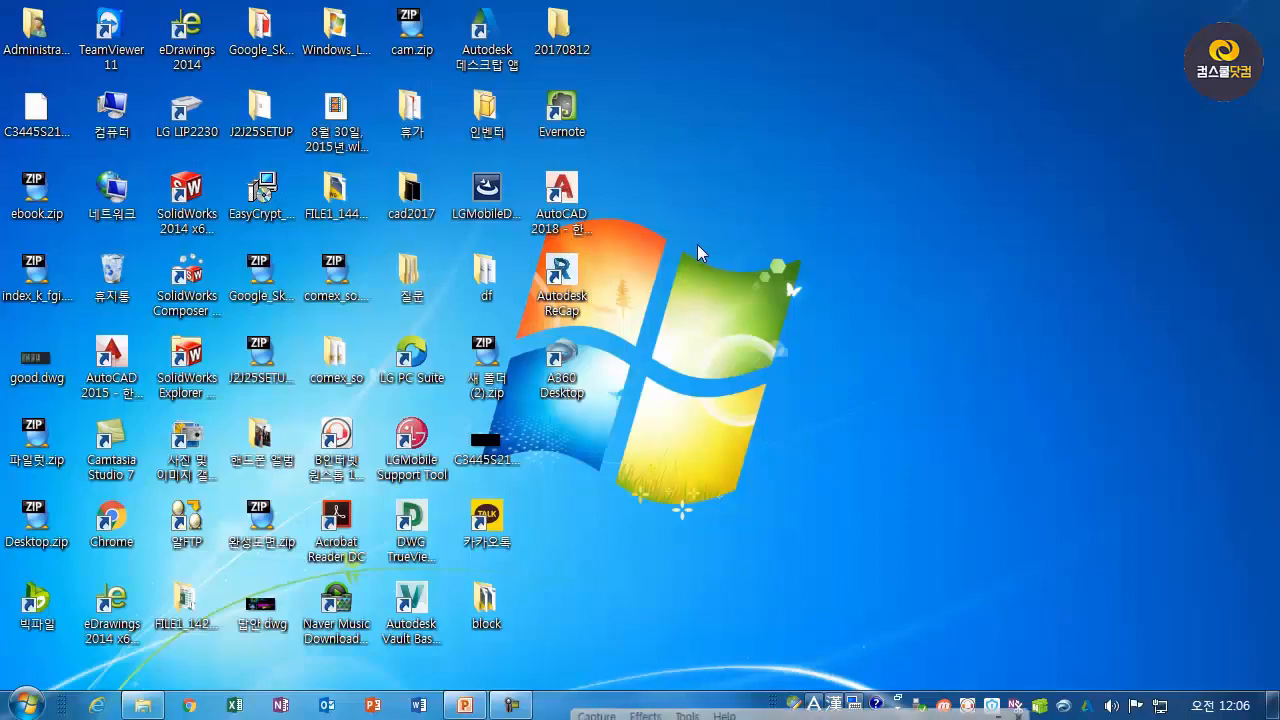
Start AutoCAD 2018 and dismiss its screen-resolution warning and trial notice.
double_click(566, 196)
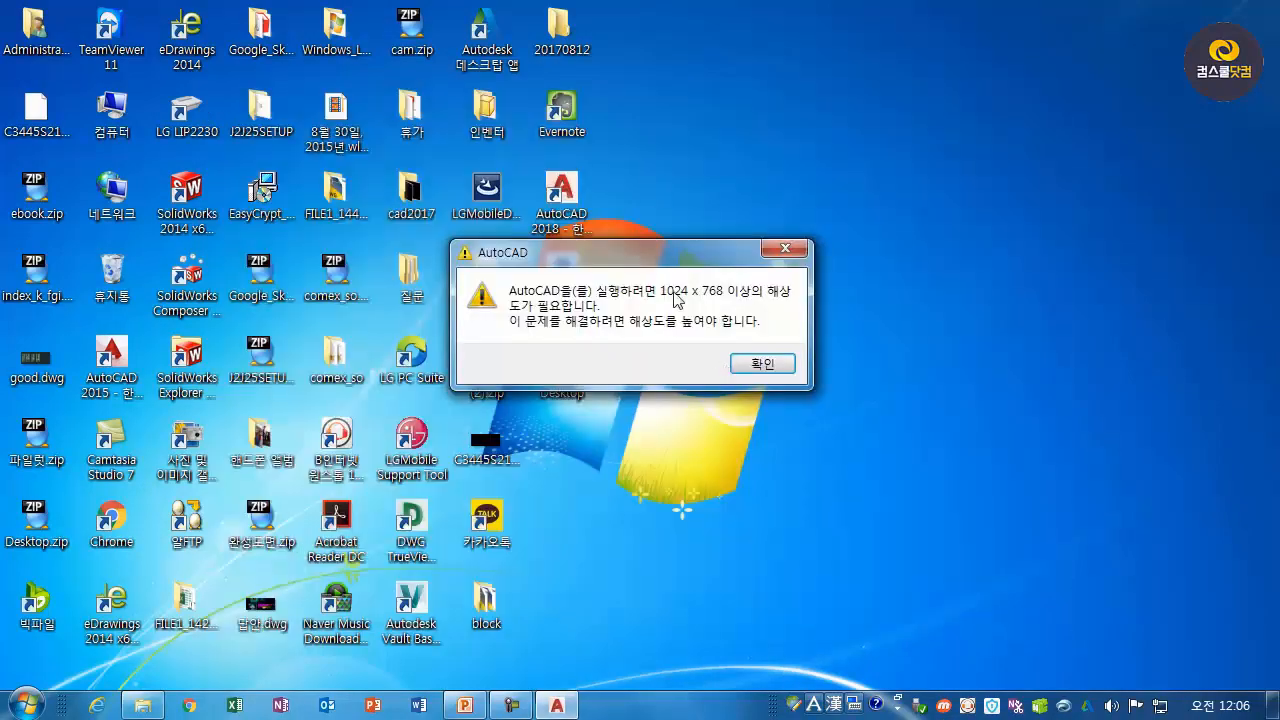
click(760, 362)
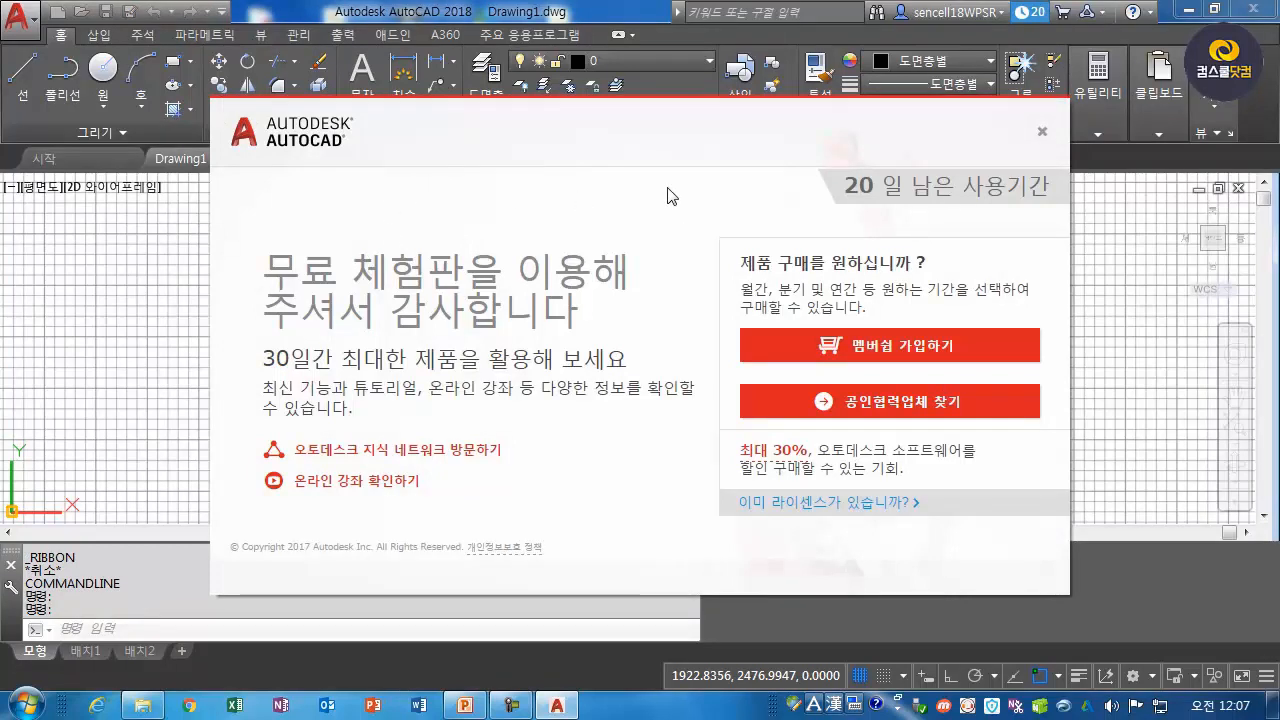
click(1041, 132)
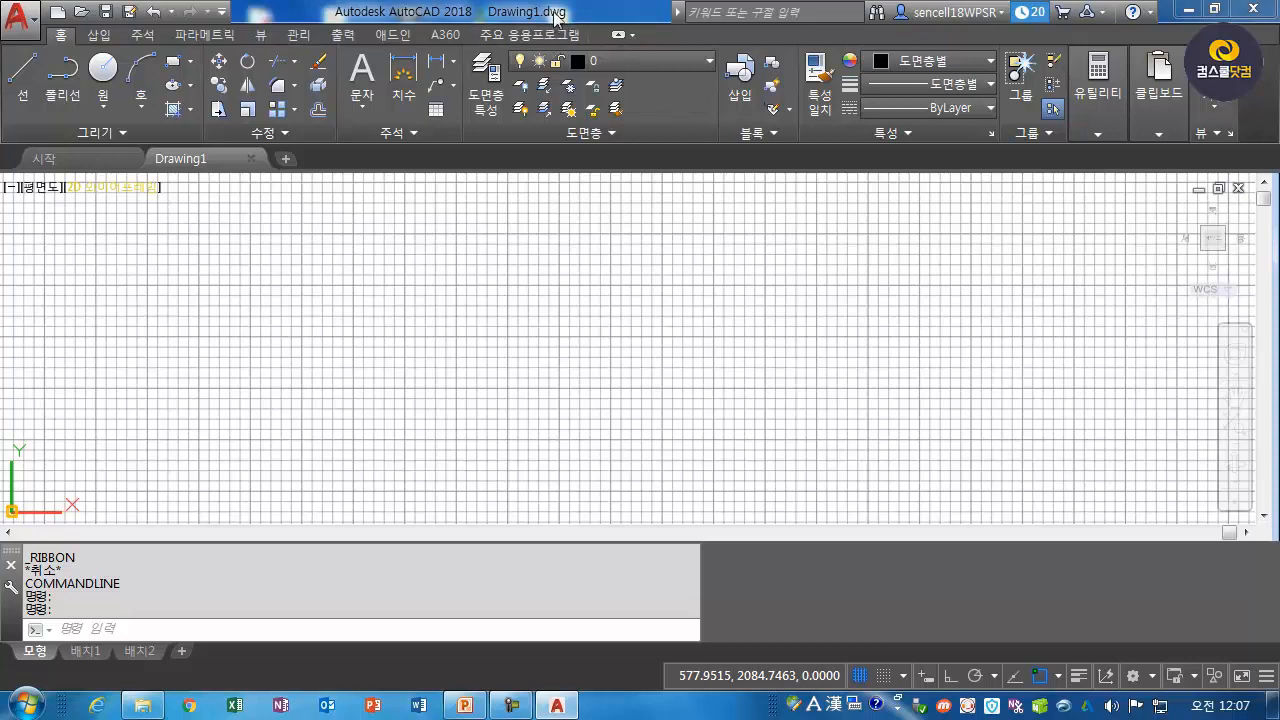
Dock the command window across the full width below the drawing area.
drag(10, 551, 12, 630)
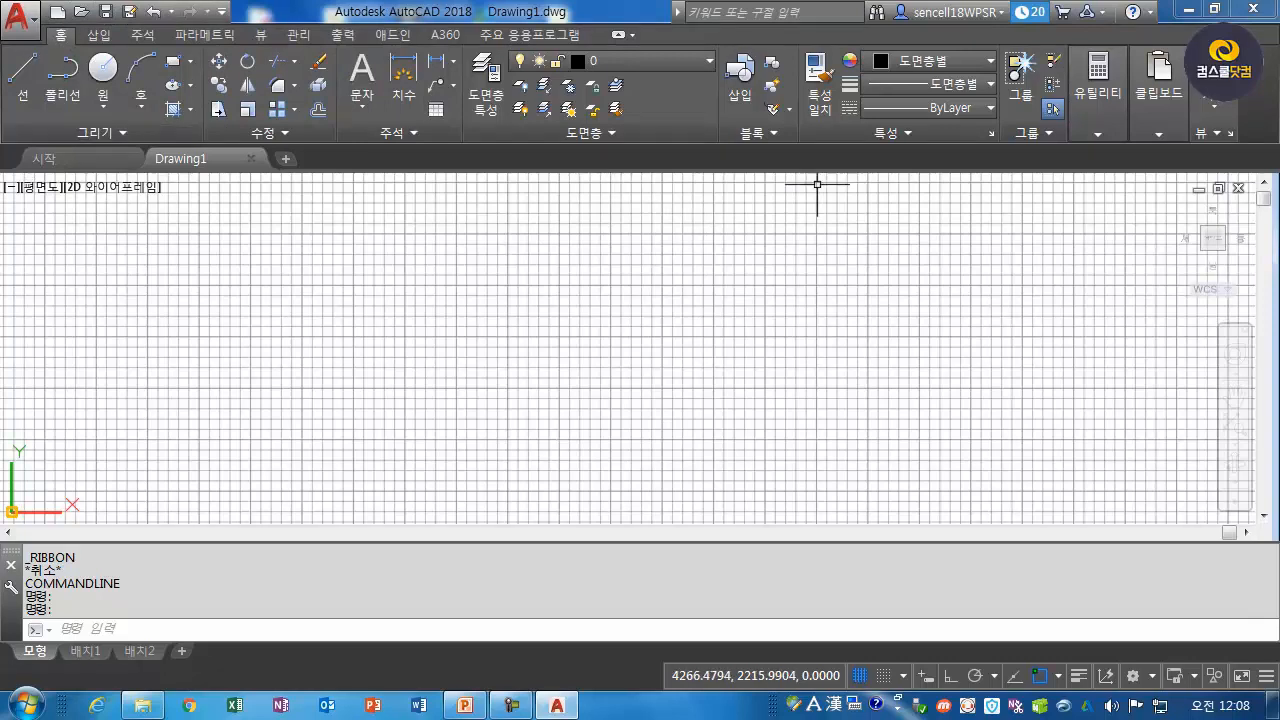
Examine the Insert, Annotate, Parametric, View, Manage and Output tool sets, and the application's file commands.
click(99, 37)
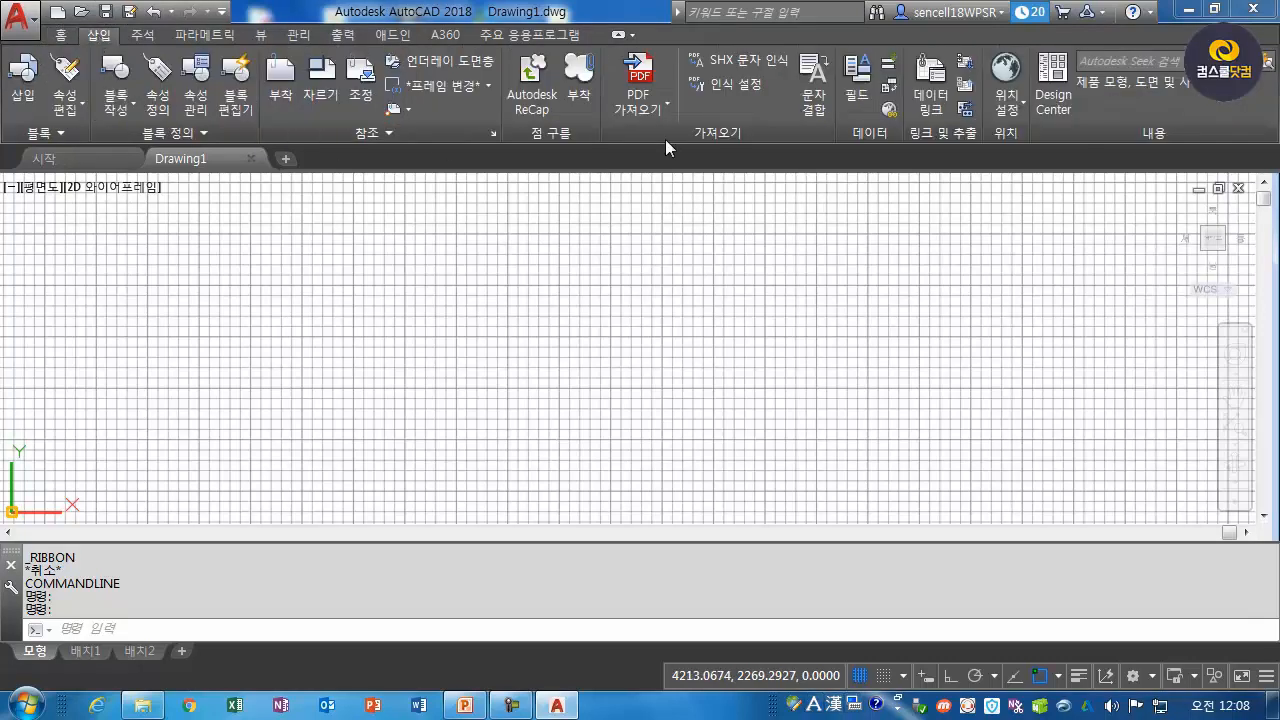
click(144, 38)
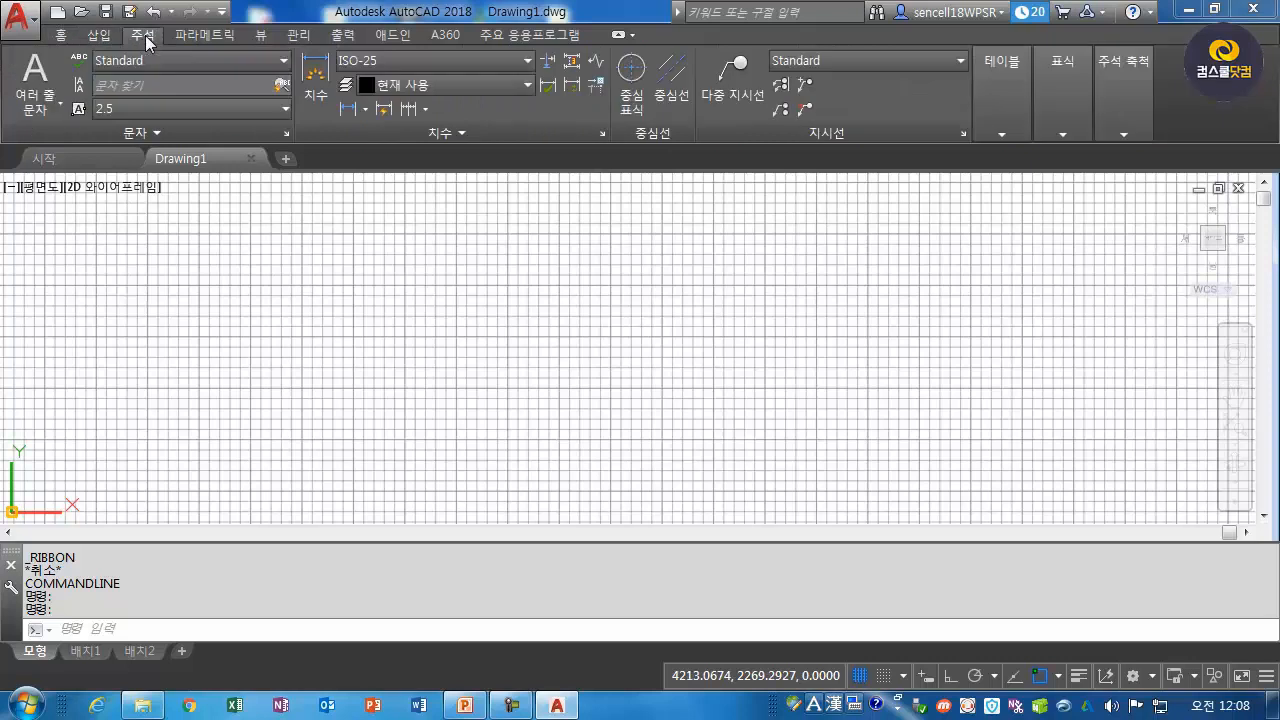
click(197, 37)
click(260, 35)
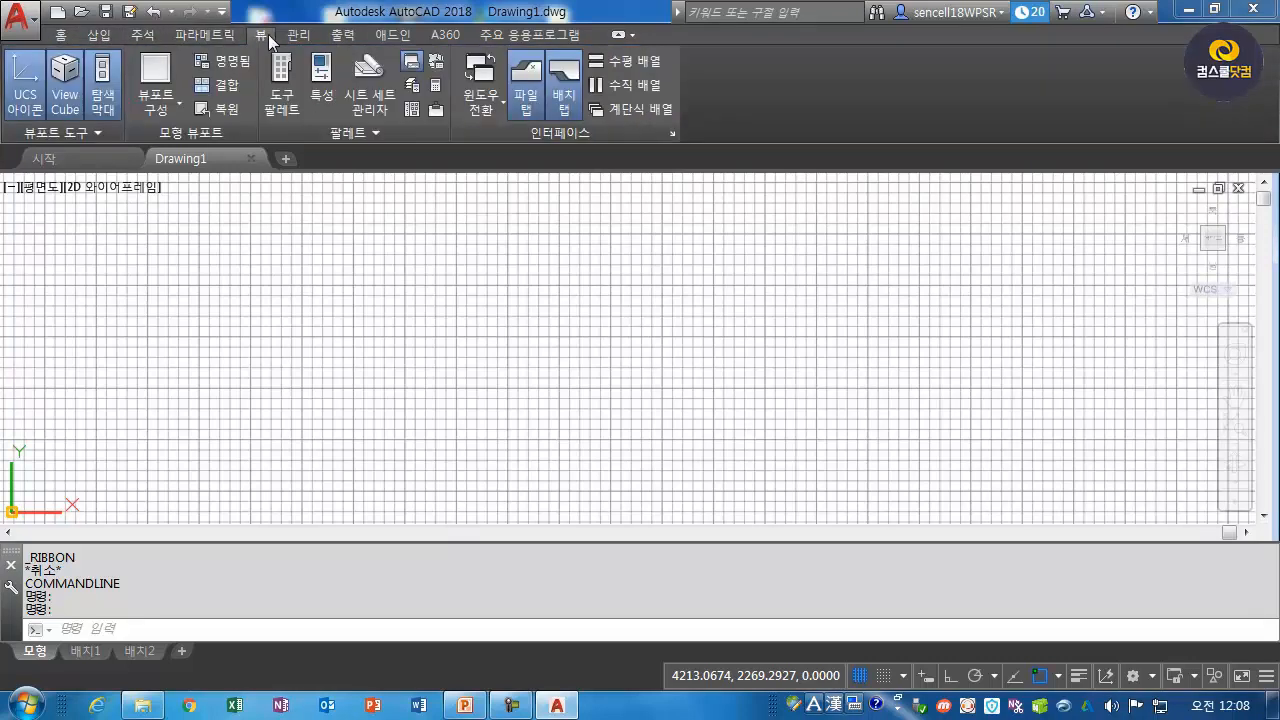
click(301, 36)
click(345, 35)
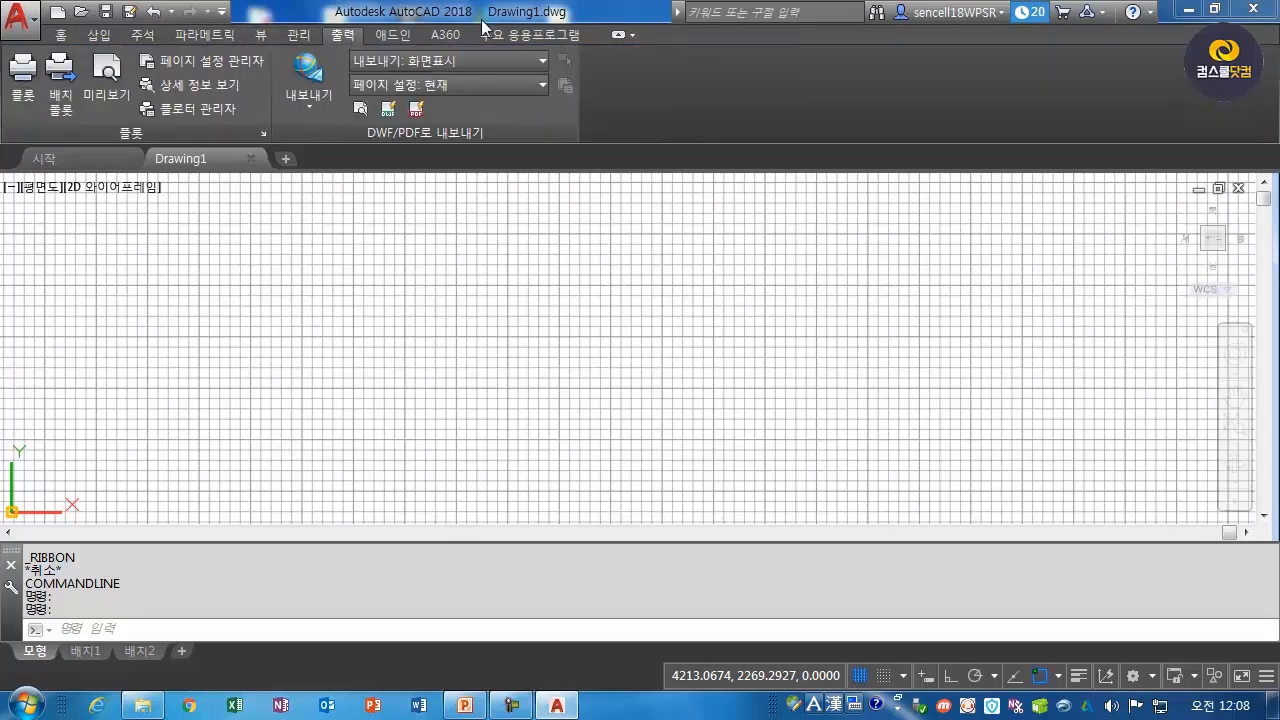
click(61, 35)
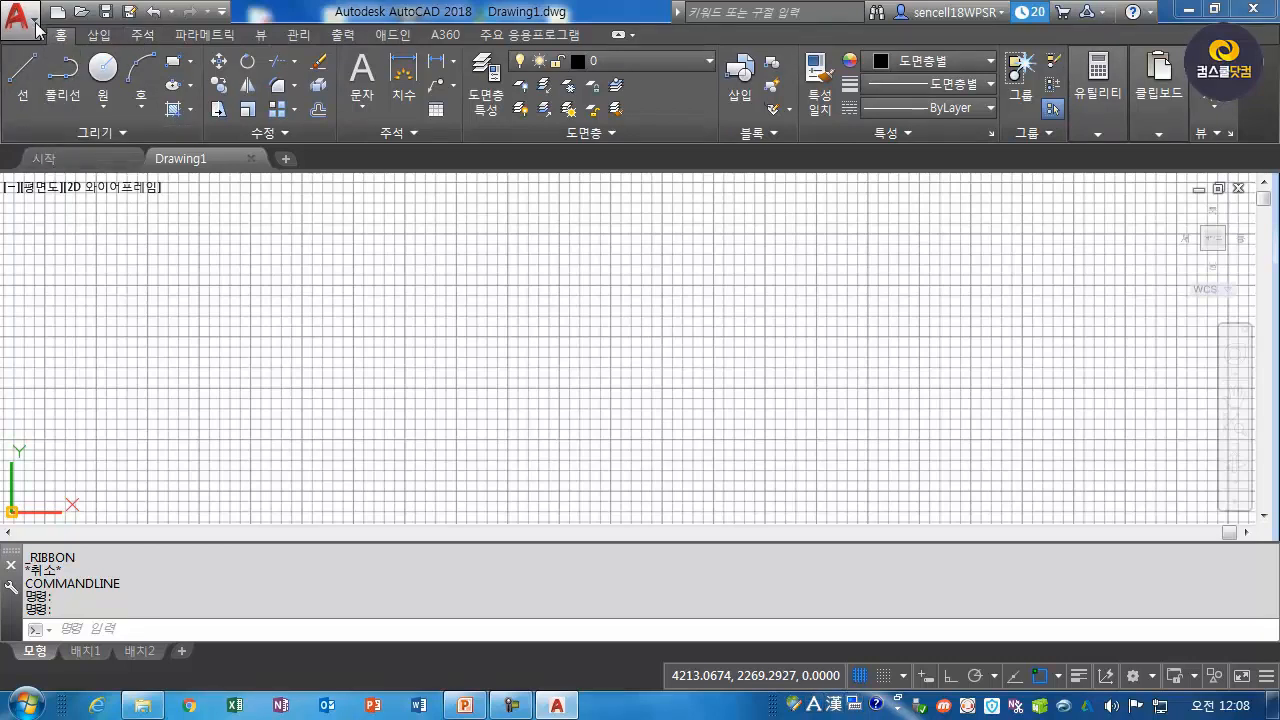
click(20, 20)
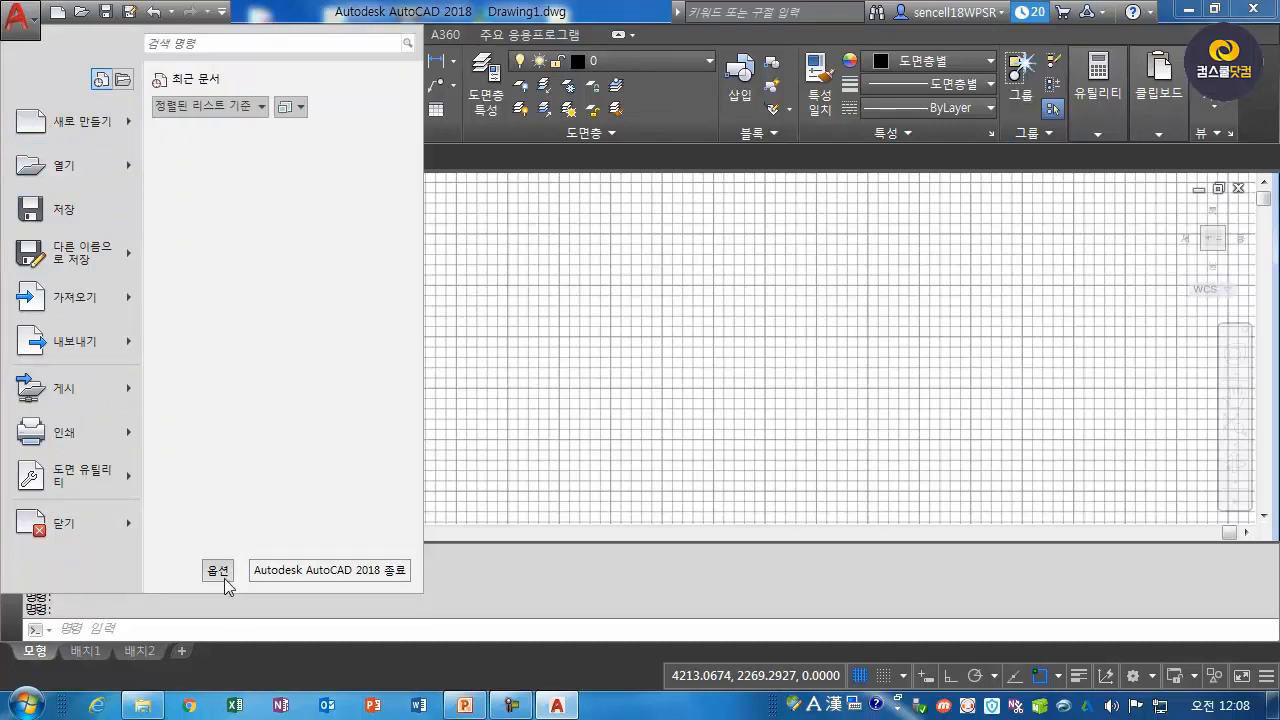
click(587, 409)
click(582, 396)
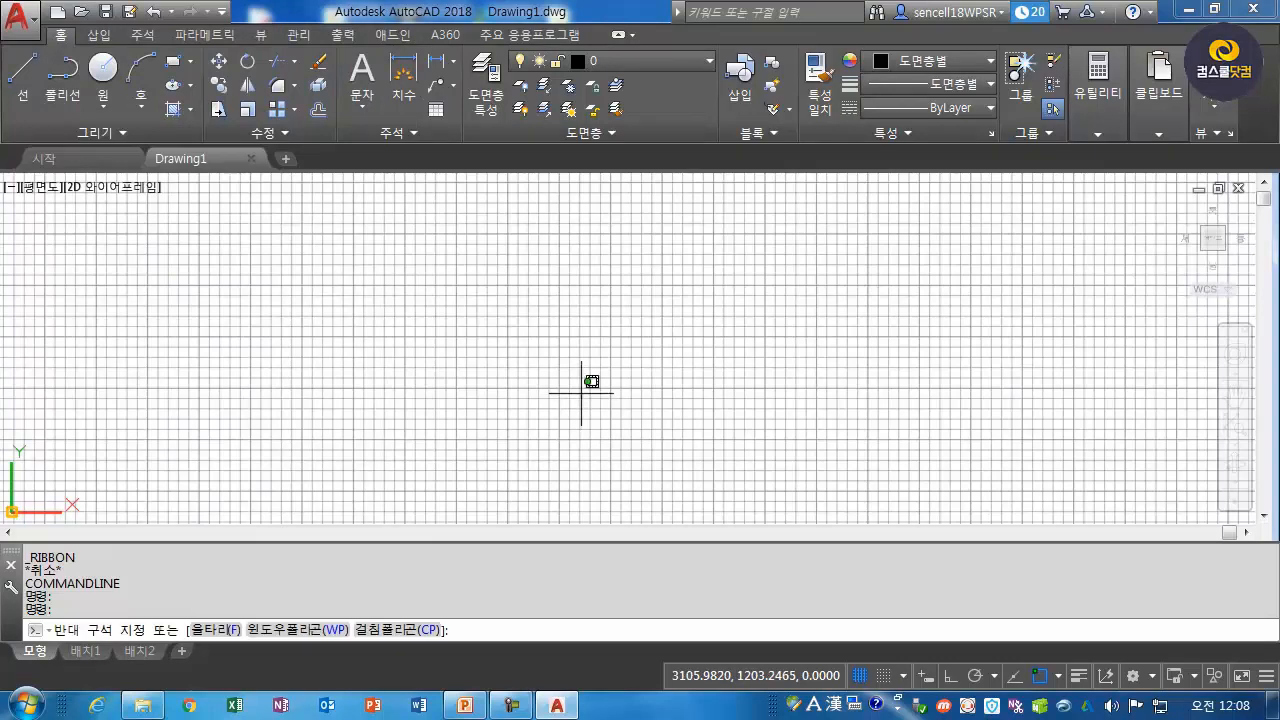
click(378, 337)
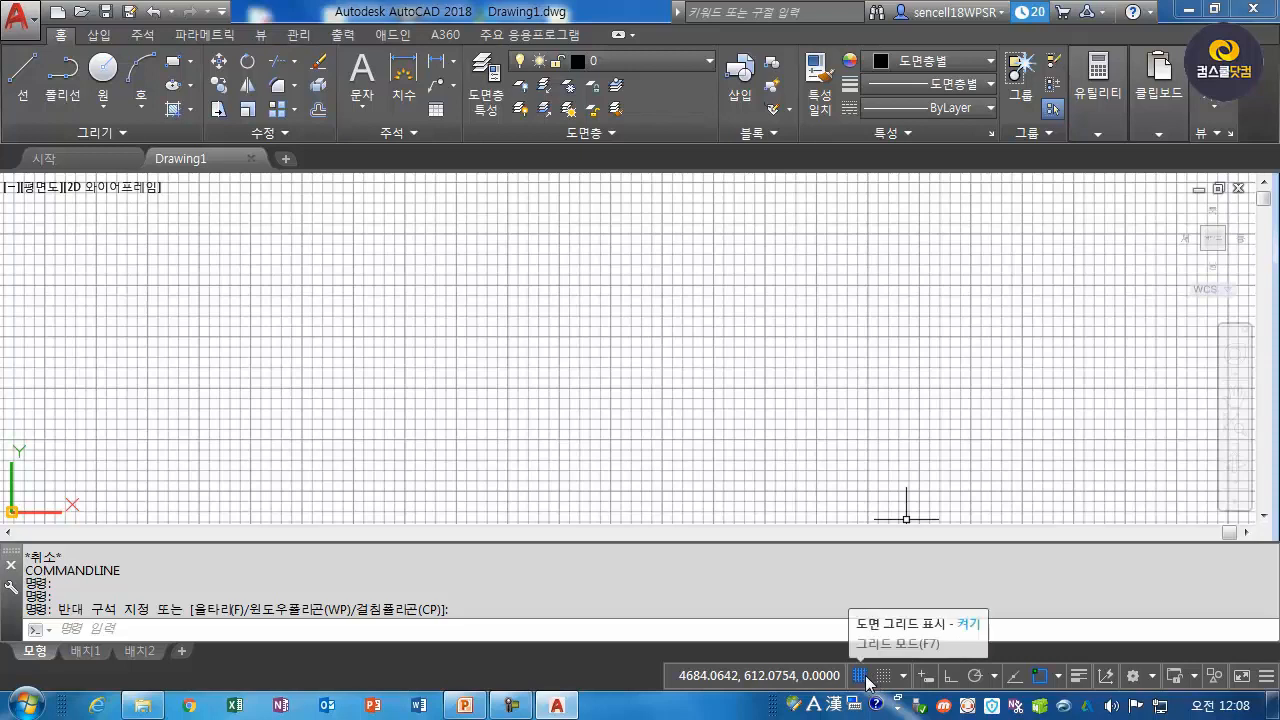
Turn off the drawing grid display.
click(859, 676)
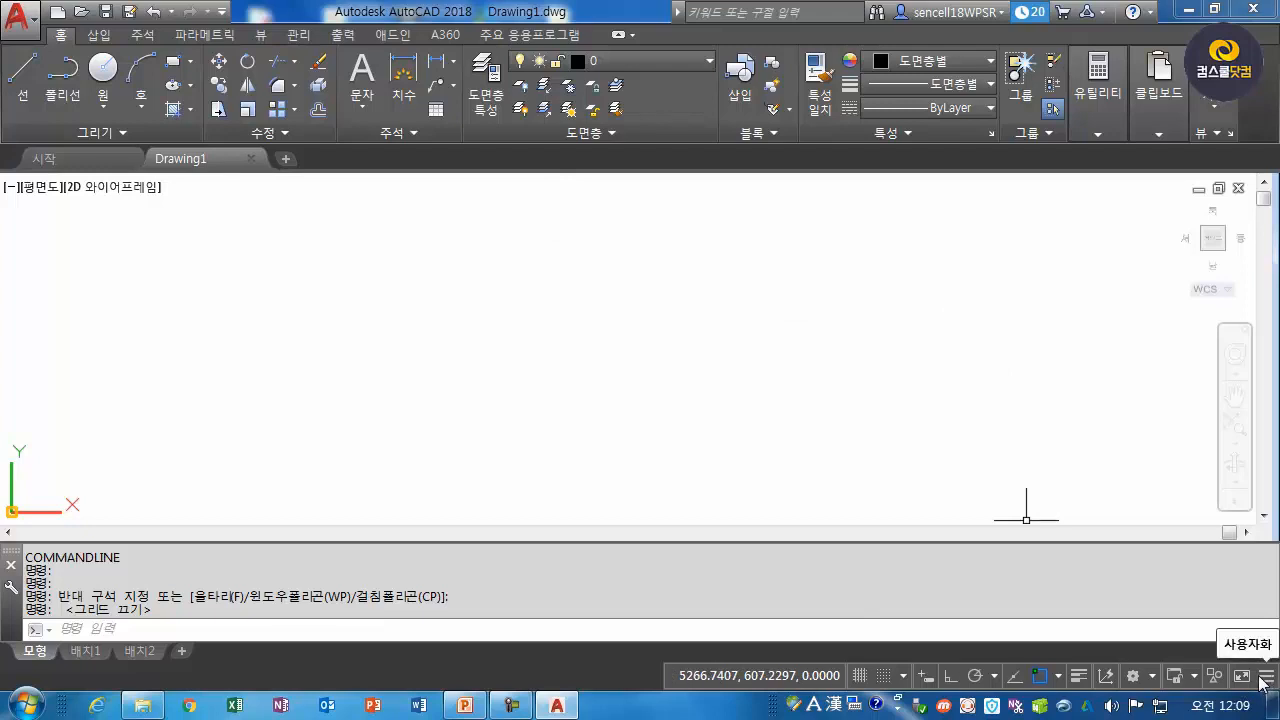
Switch the workspace to 3D Modeling and return it to Drafting & Annotation.
click(1153, 680)
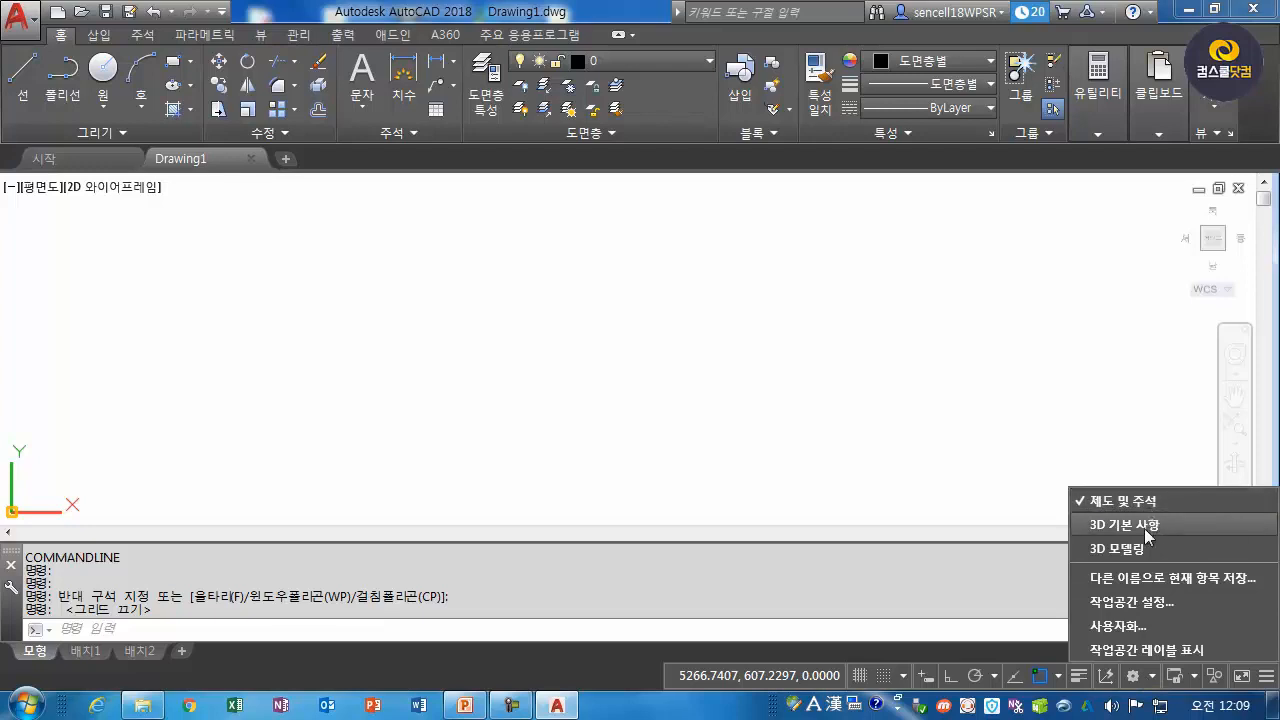
click(1128, 549)
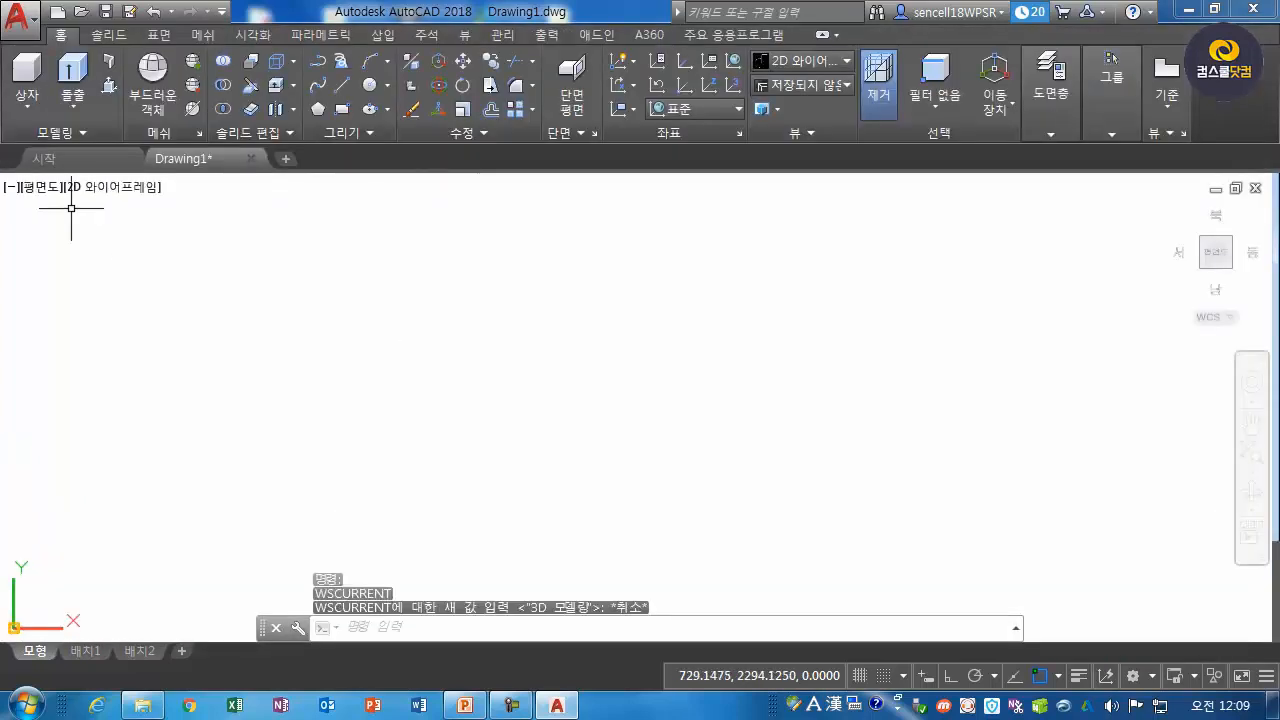
click(1152, 680)
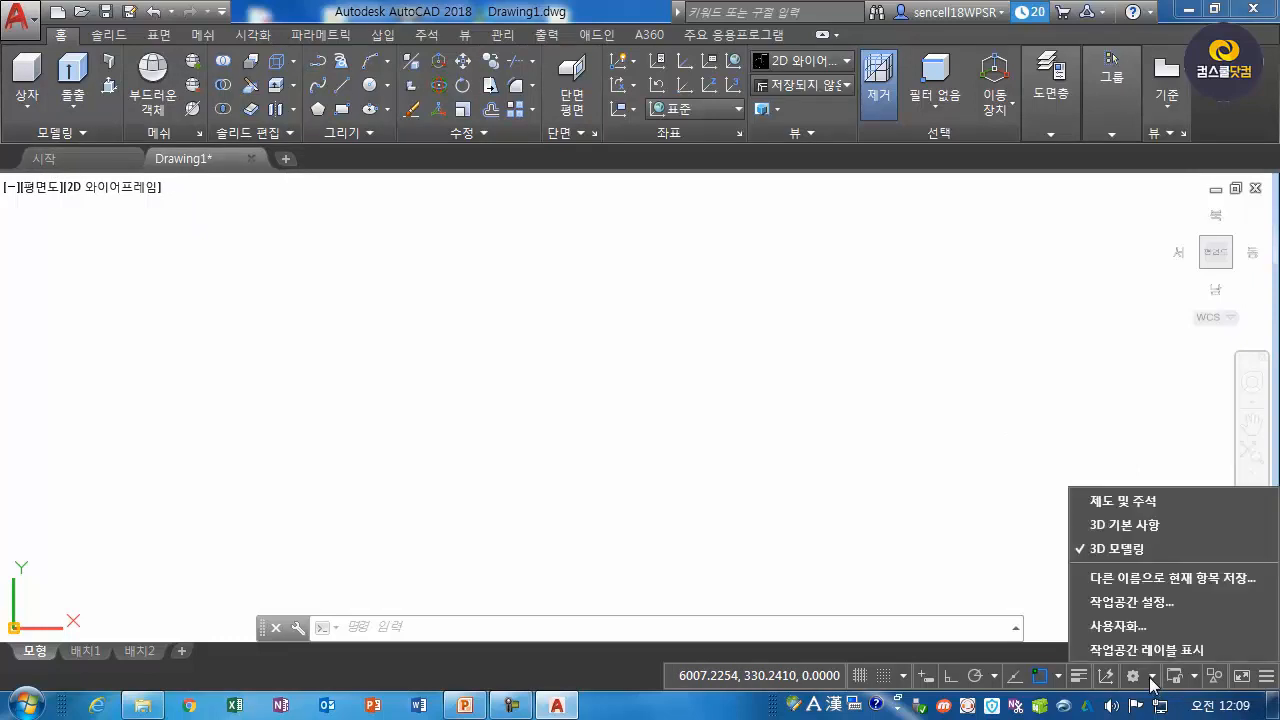
click(1099, 503)
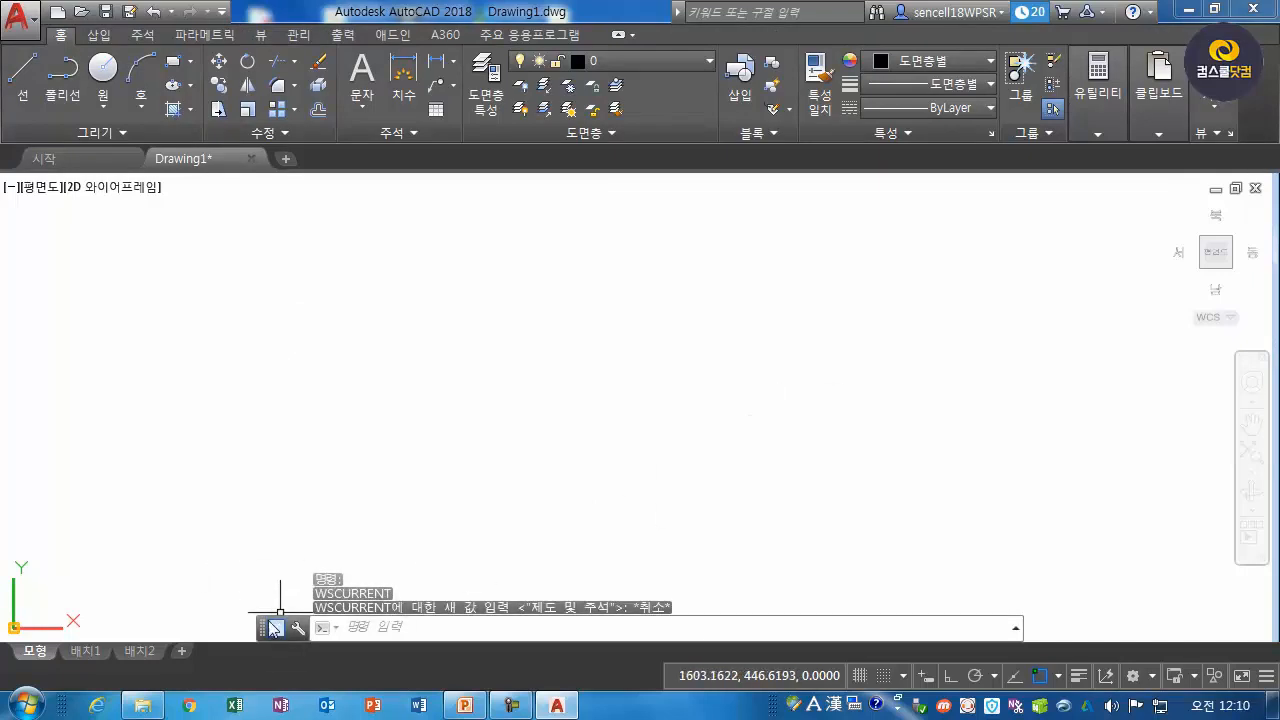
Dock the floating command window below the drawing area and enlarge it to show four history lines.
mouse_move(265, 635)
mouse_down()
mouse_move(194, 609)
mouse_move(100, 609)
mouse_move(74, 656)
mouse_up()
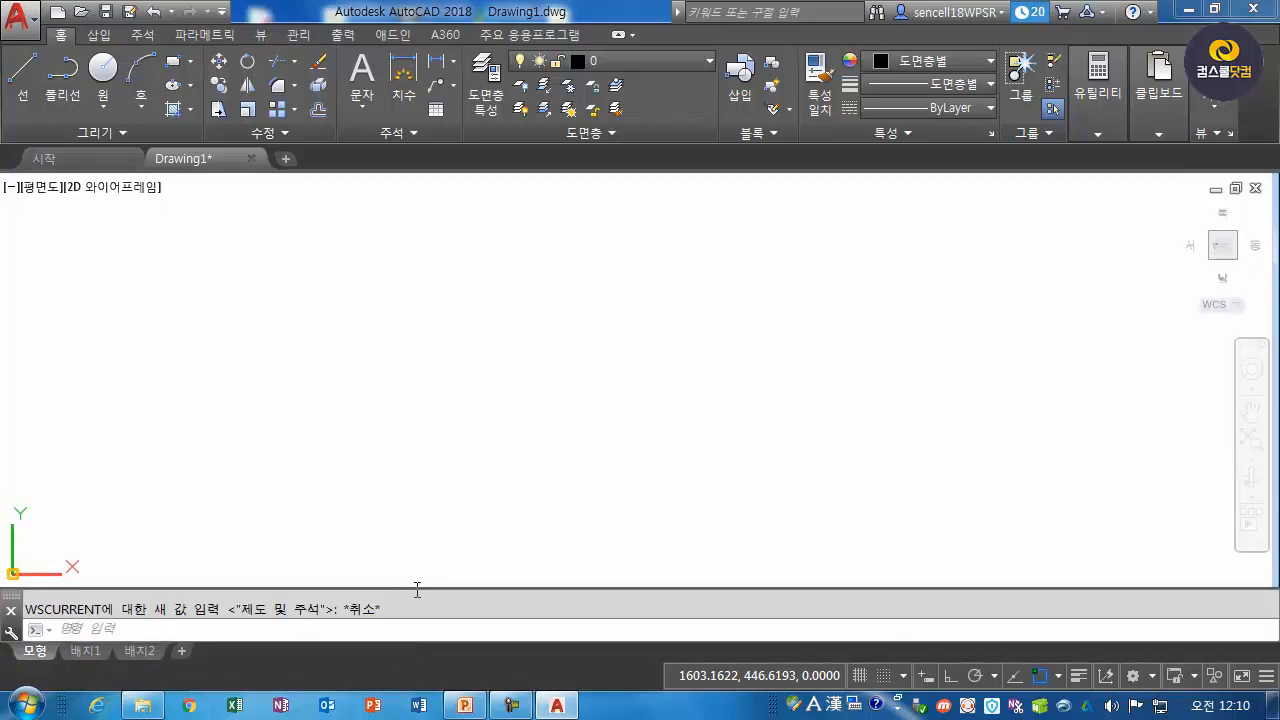
mouse_move(415, 588)
mouse_down()
mouse_move(415, 552)
mouse_move(403, 578)
mouse_up()
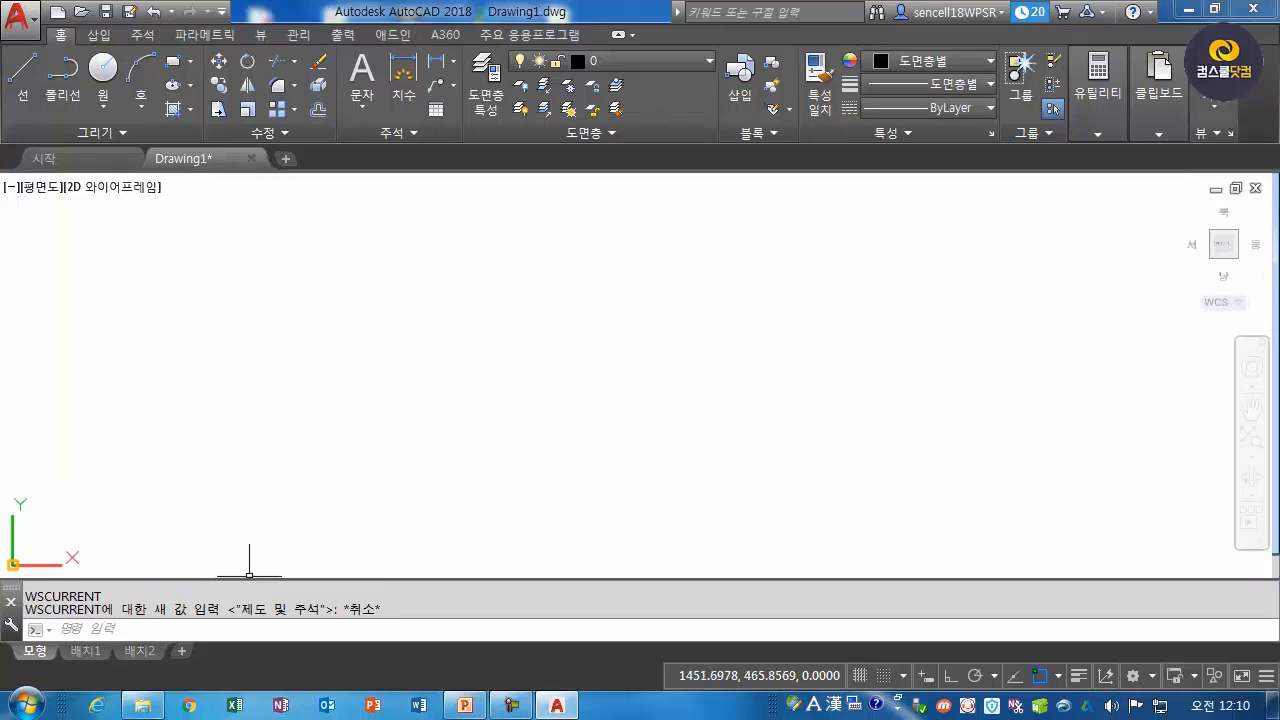
drag(252, 578, 253, 560)
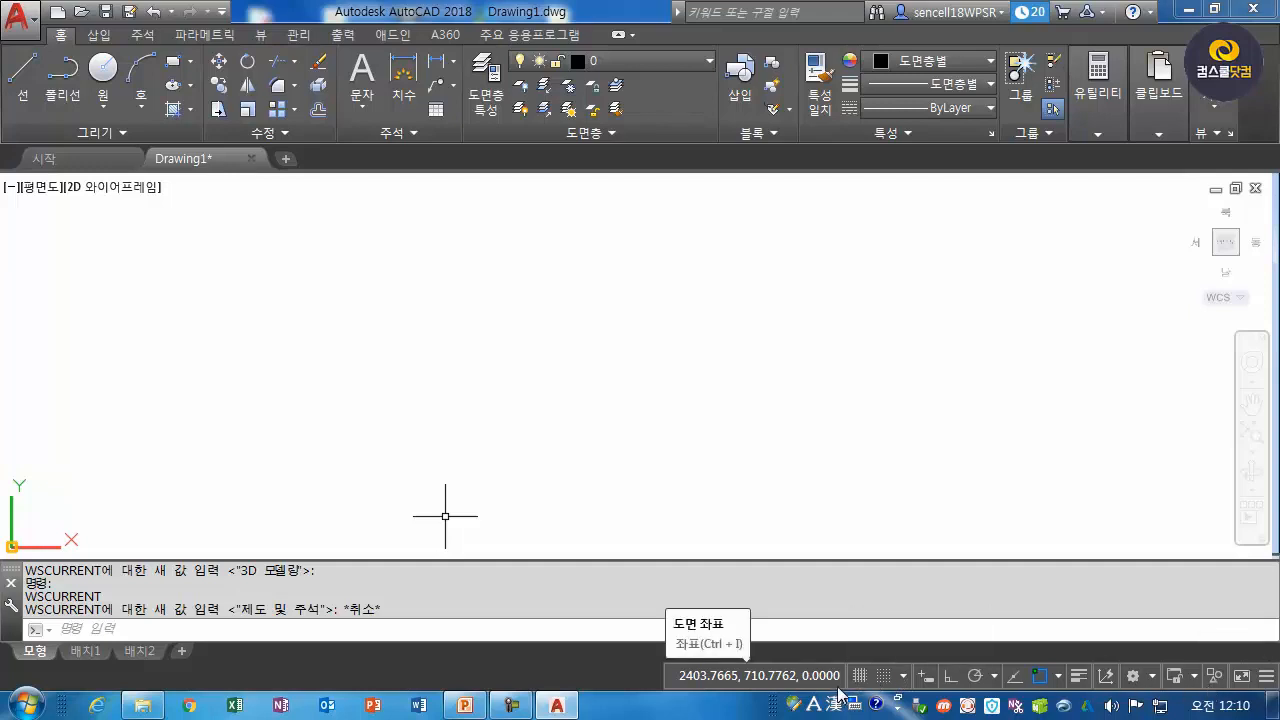
Toggle the display of the coordinates, grid and snap mode entries in the status bar off and on again.
click(1266, 677)
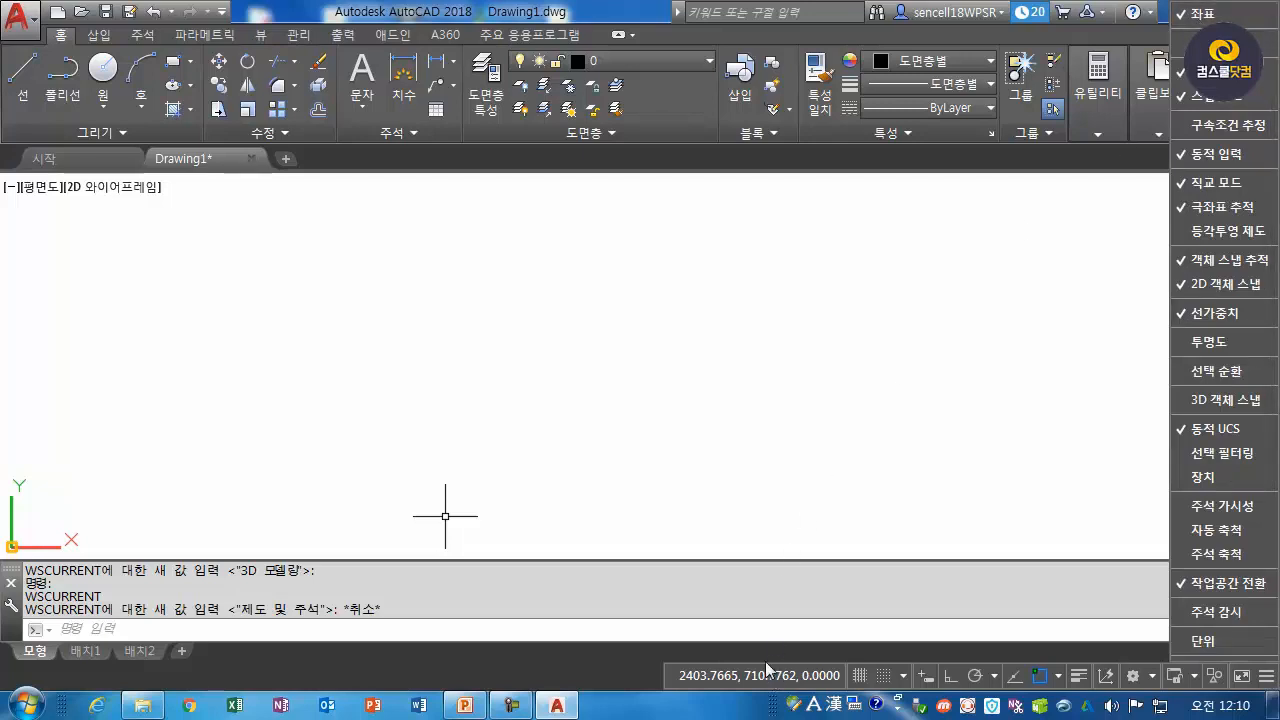
click(1203, 14)
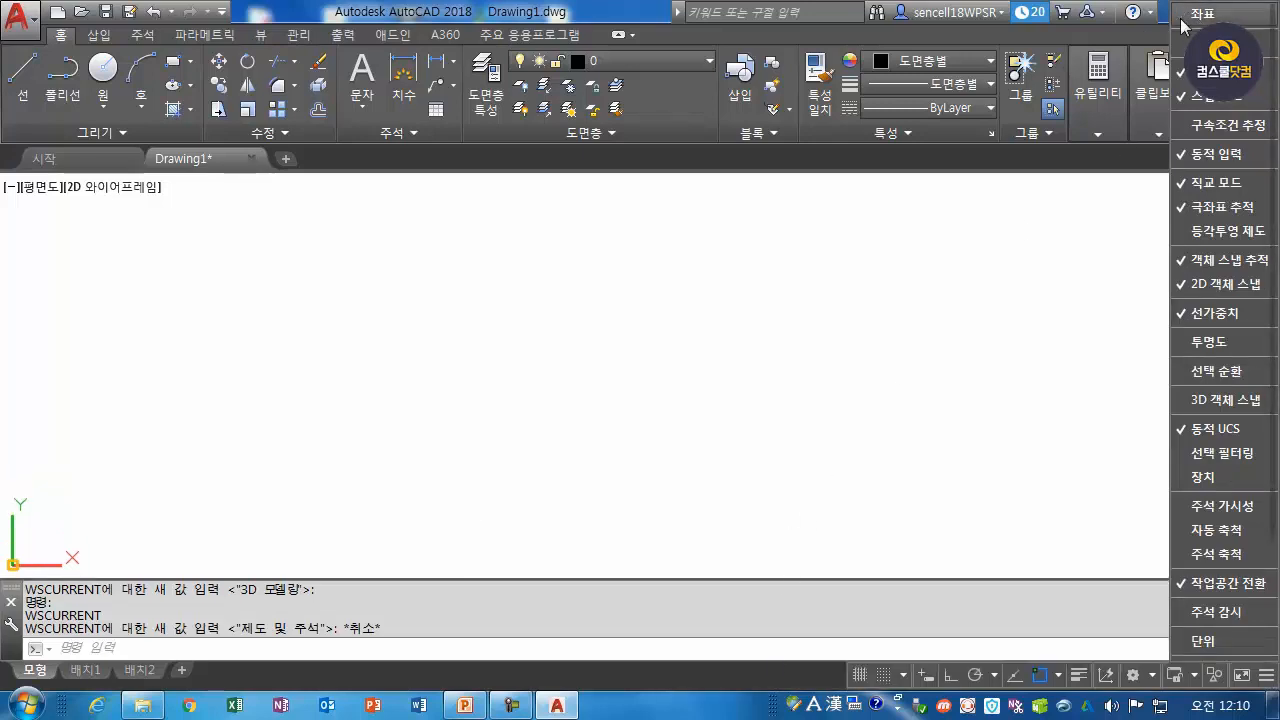
click(1184, 26)
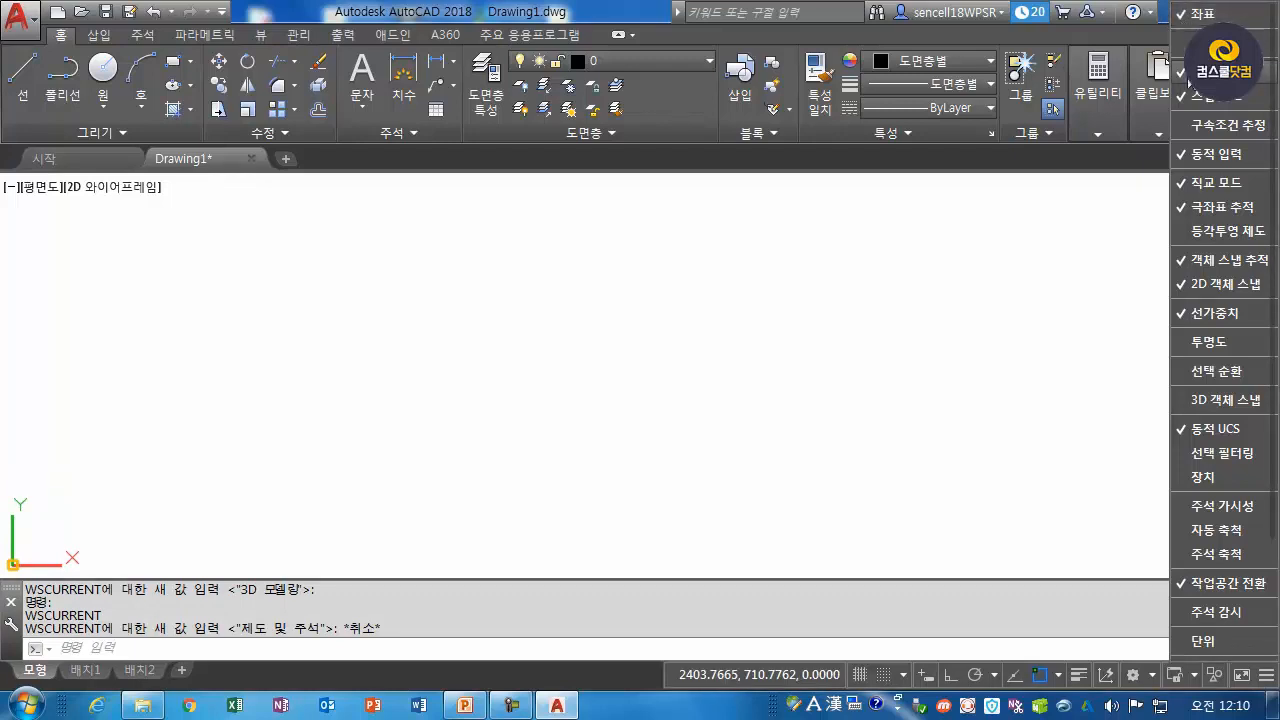
click(1188, 88)
click(1189, 78)
click(1186, 96)
click(1187, 97)
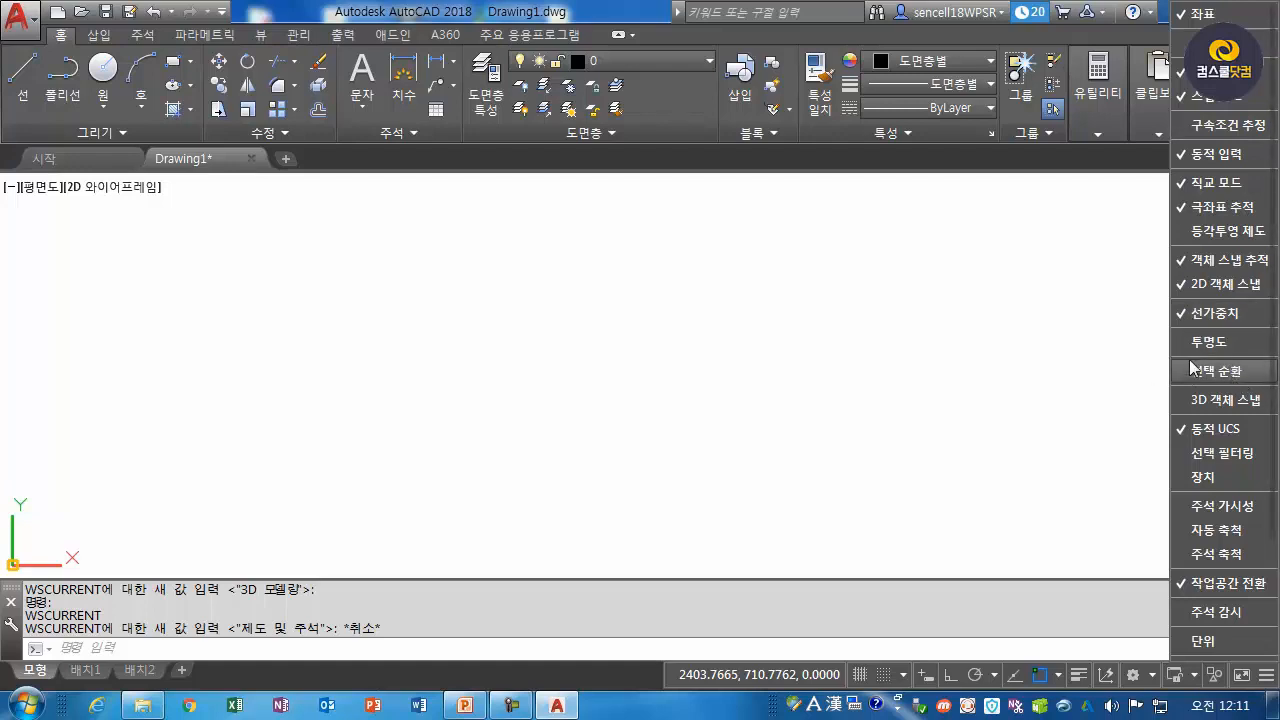
Hide the dynamic input toggle in the status bar, restore it, and leave the customization list.
click(1216, 154)
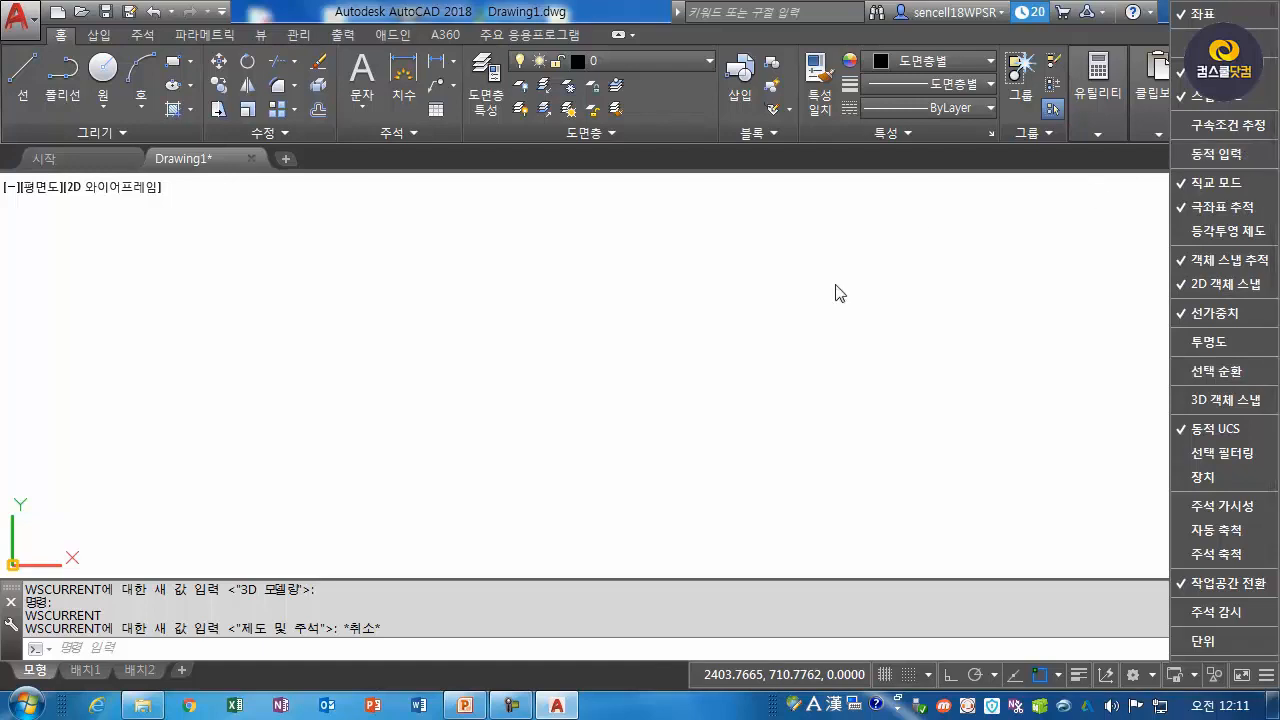
click(1235, 156)
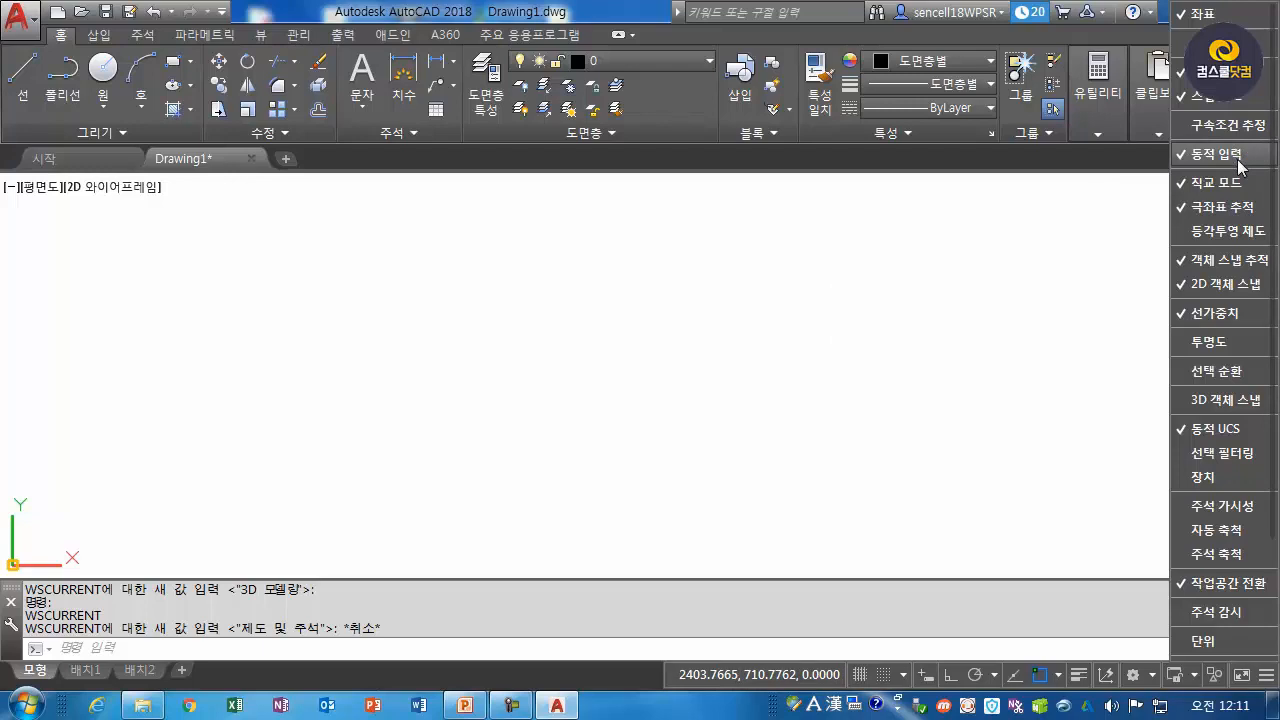
click(1045, 360)
click(1045, 360)
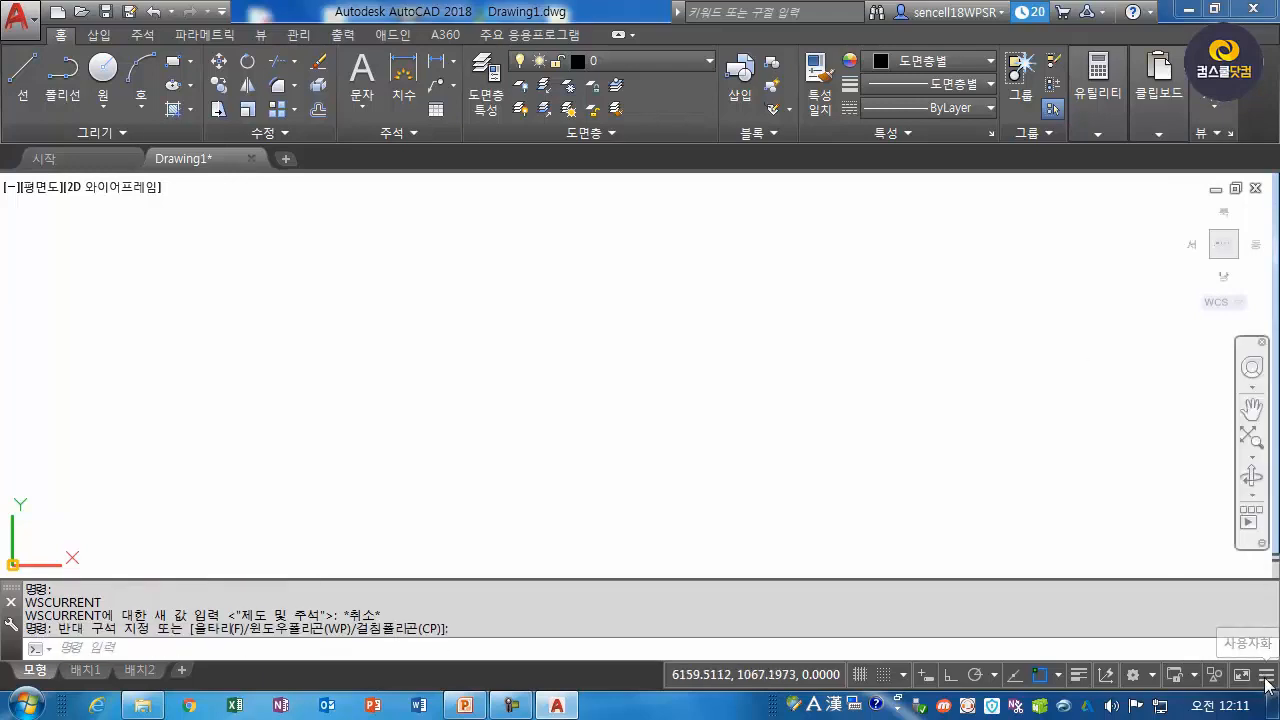
Check the status bar's dynamic input entry and turn dynamic input on.
click(1265, 677)
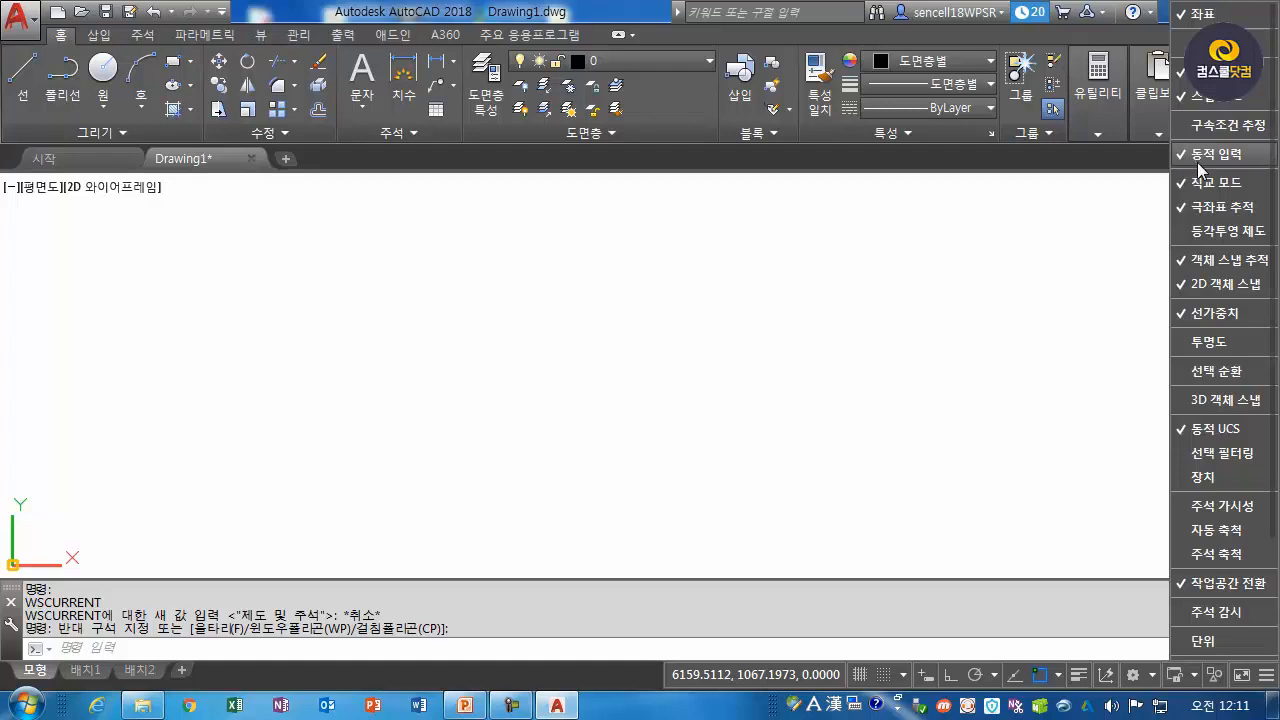
click(927, 676)
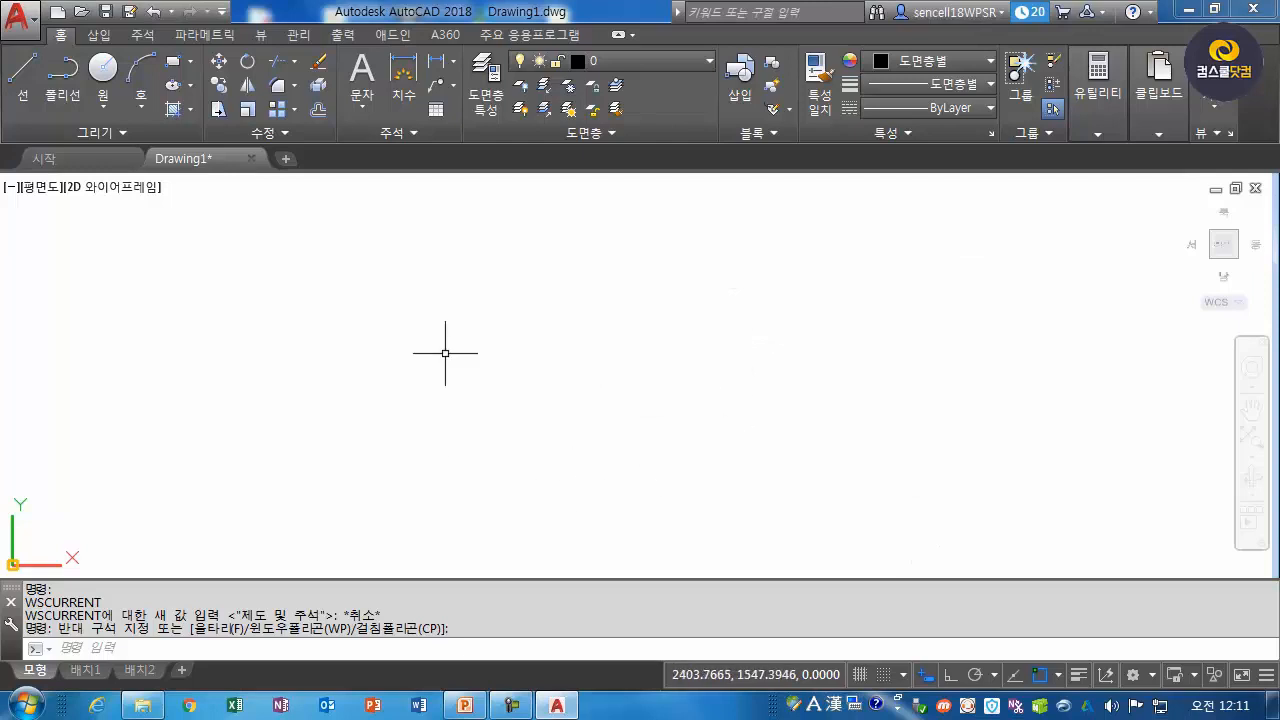
Draw a connected zigzag of seven line segments across the drawing area with dynamic input on, and finish the Line command.
click(23, 70)
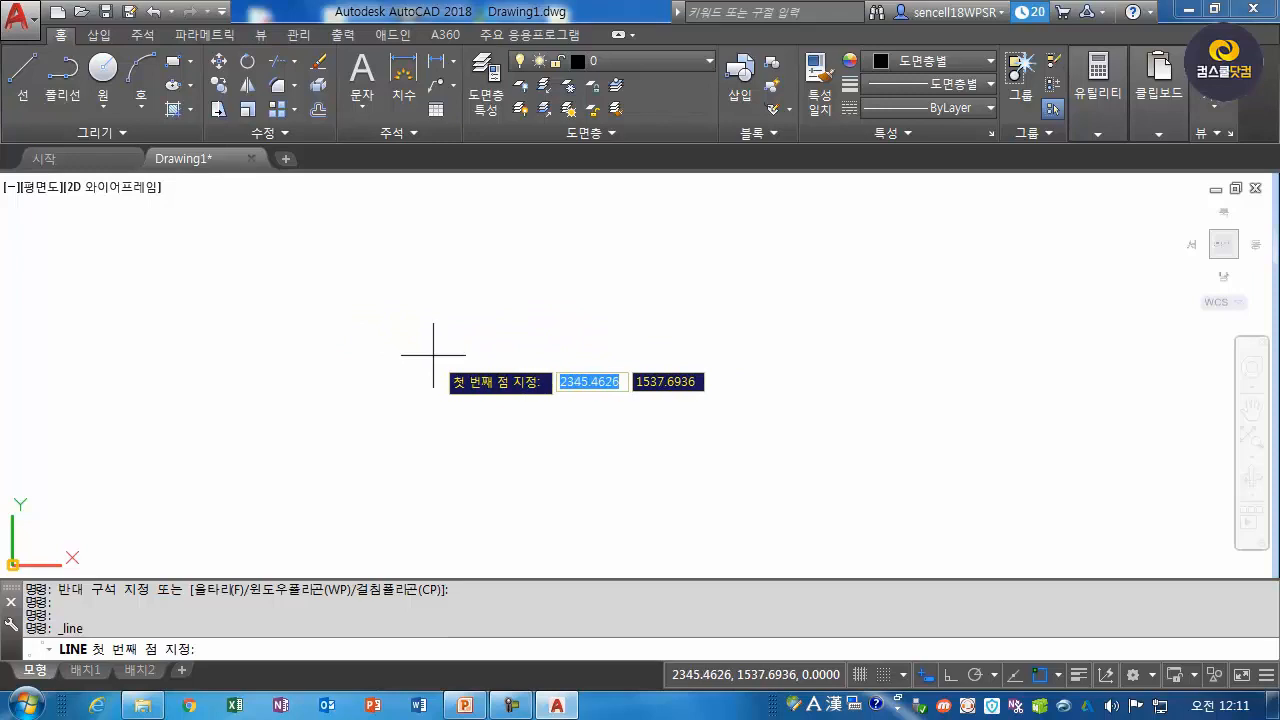
click(400, 323)
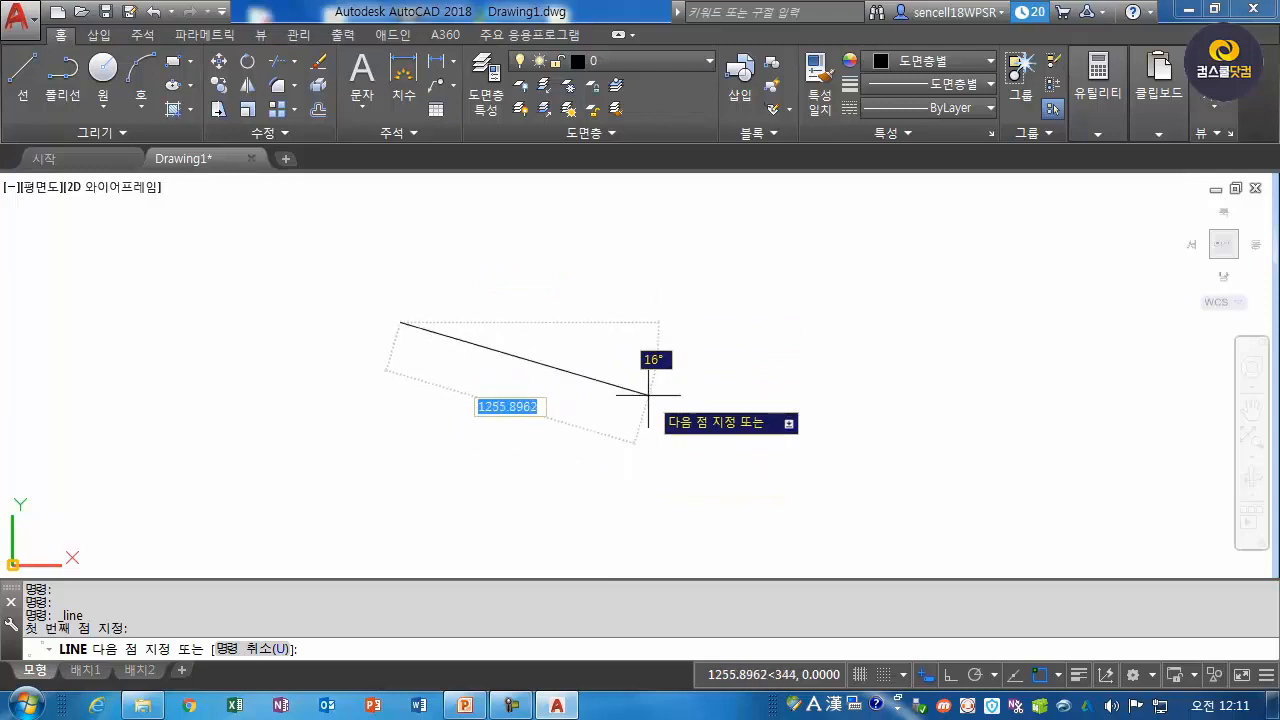
click(698, 434)
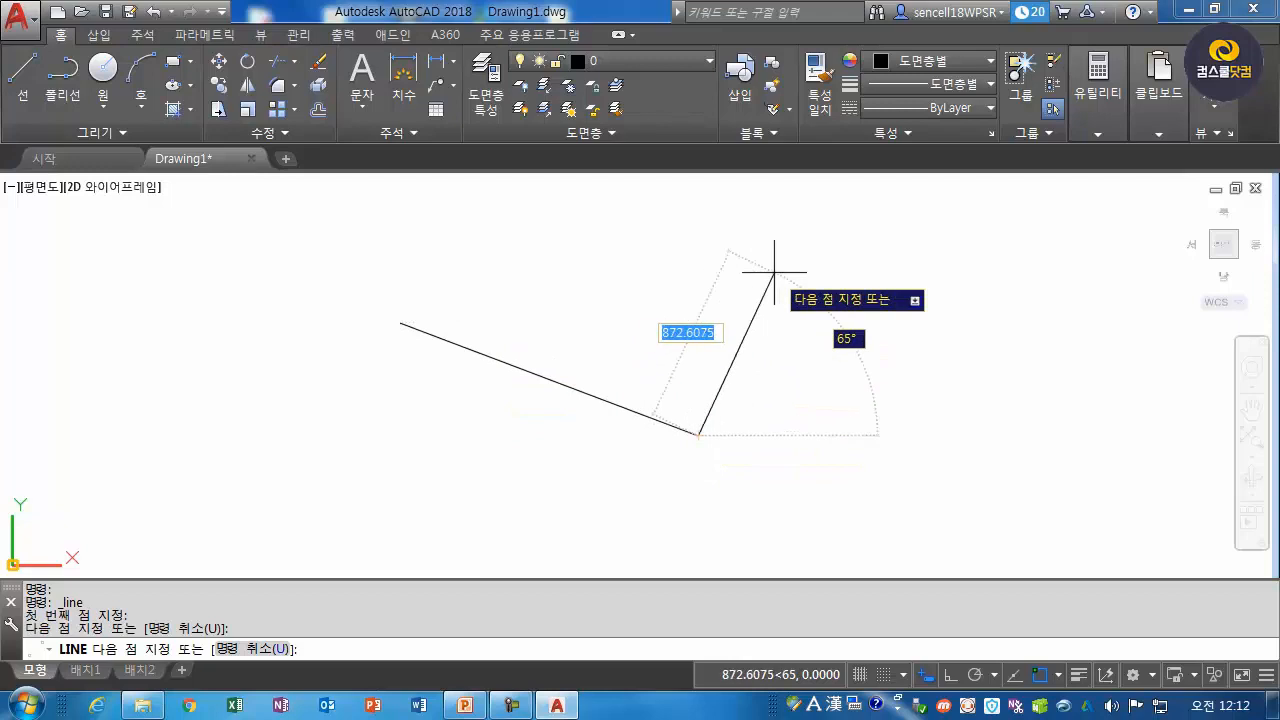
click(773, 272)
click(1005, 398)
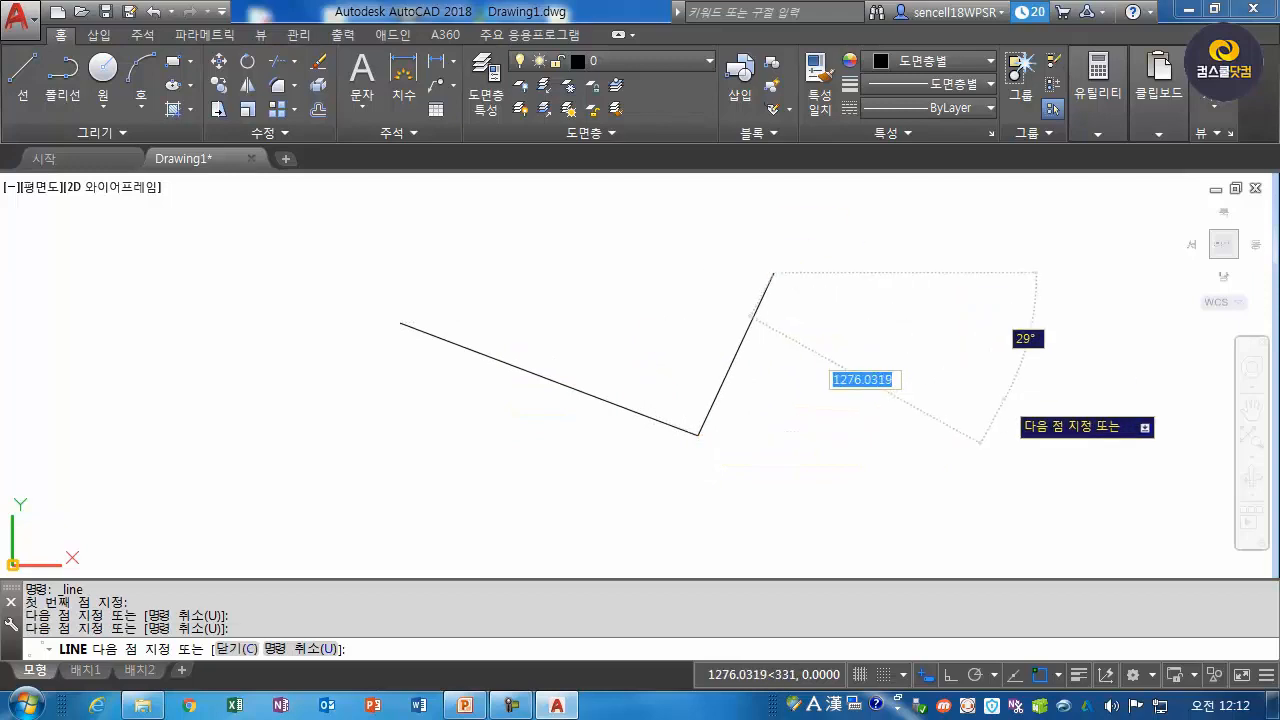
click(1052, 259)
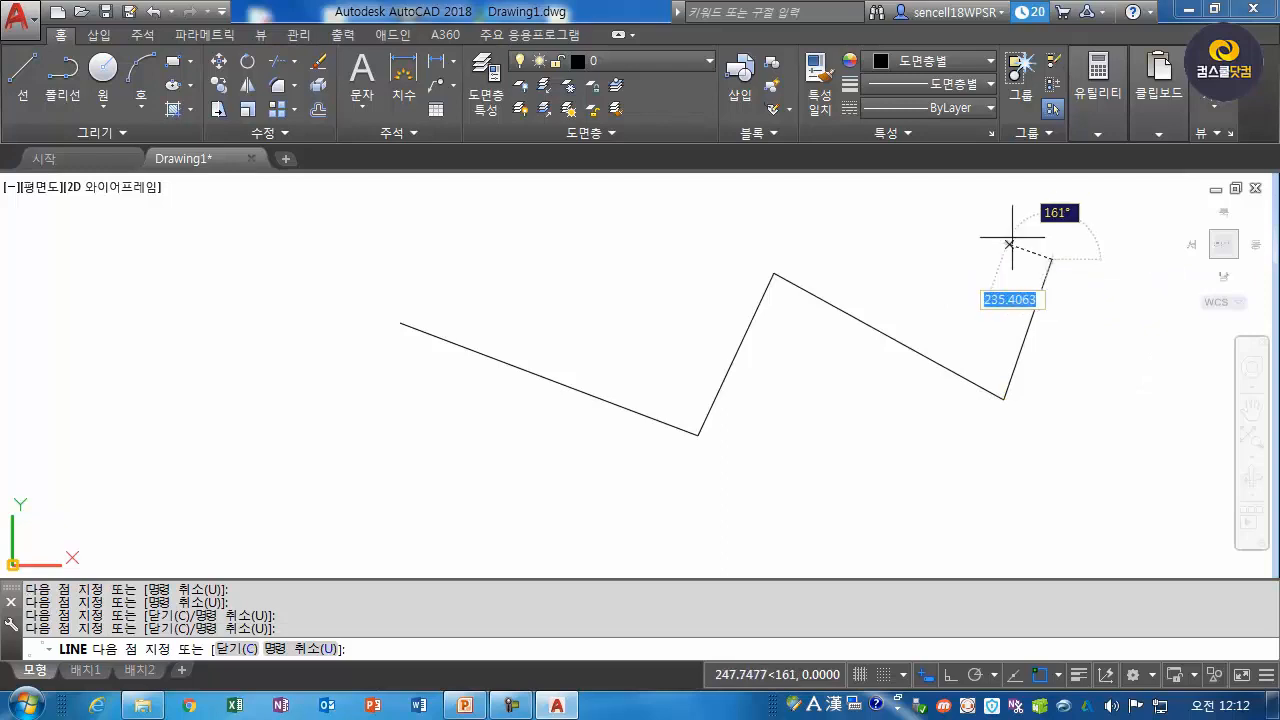
click(957, 228)
click(894, 407)
click(640, 323)
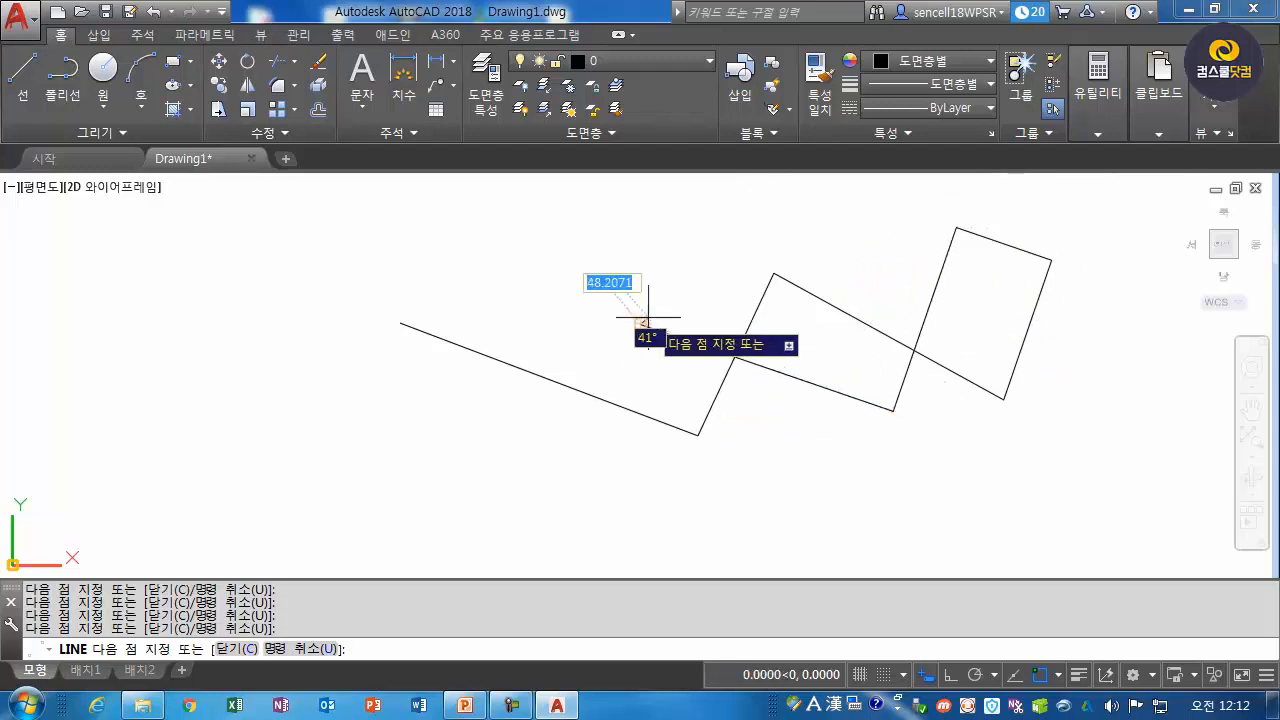
key(Return)
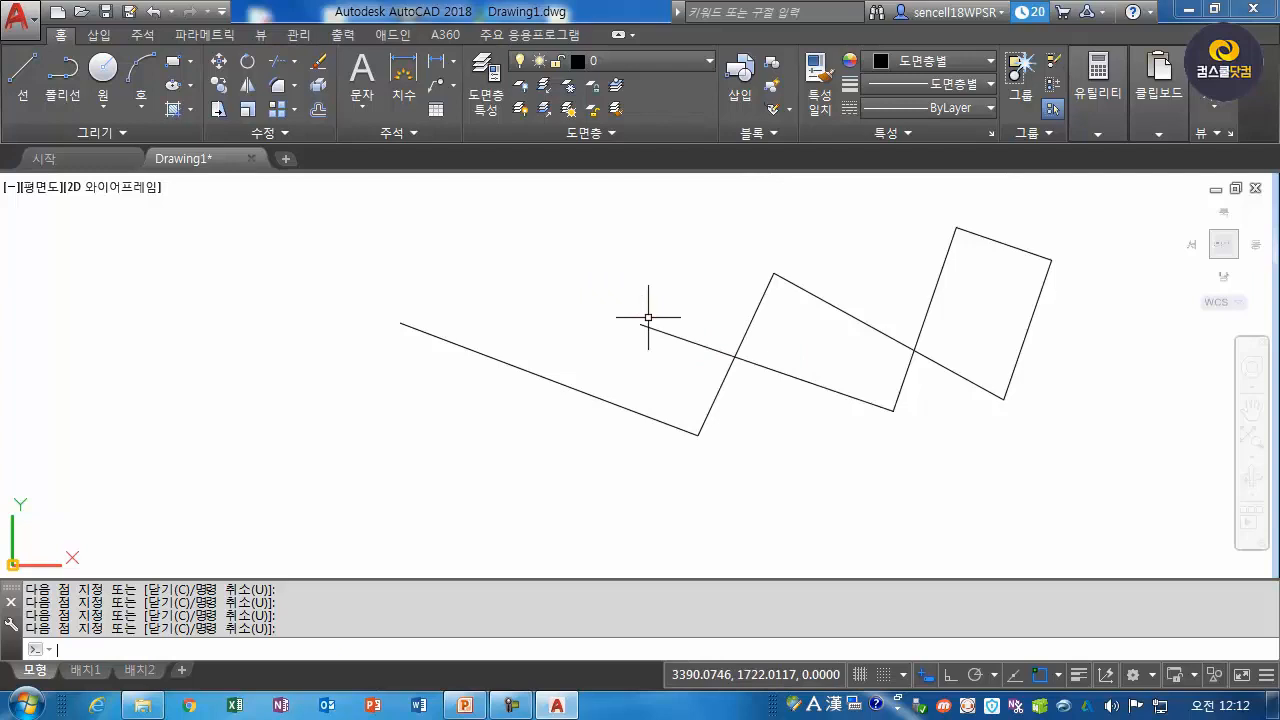
Turn dynamic input off and draw a second zigzag of eight connected line segments across the first one.
click(930, 680)
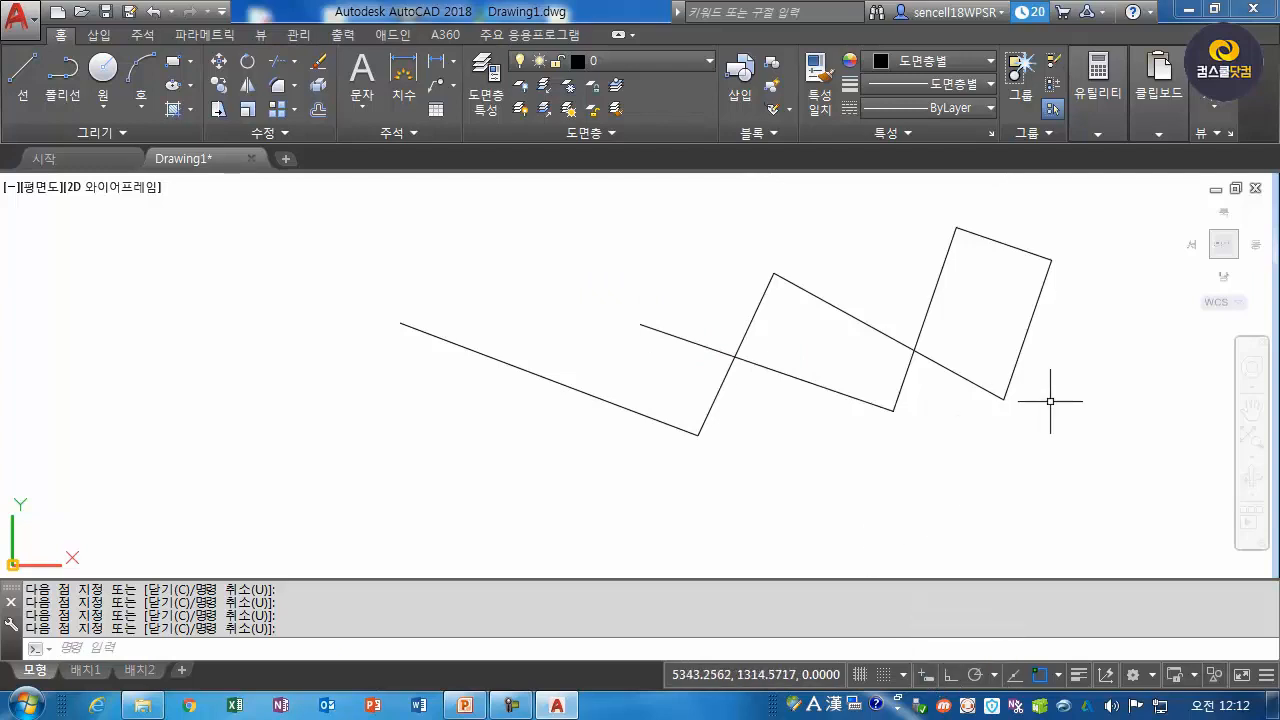
text(l)
key(Return)
click(176, 422)
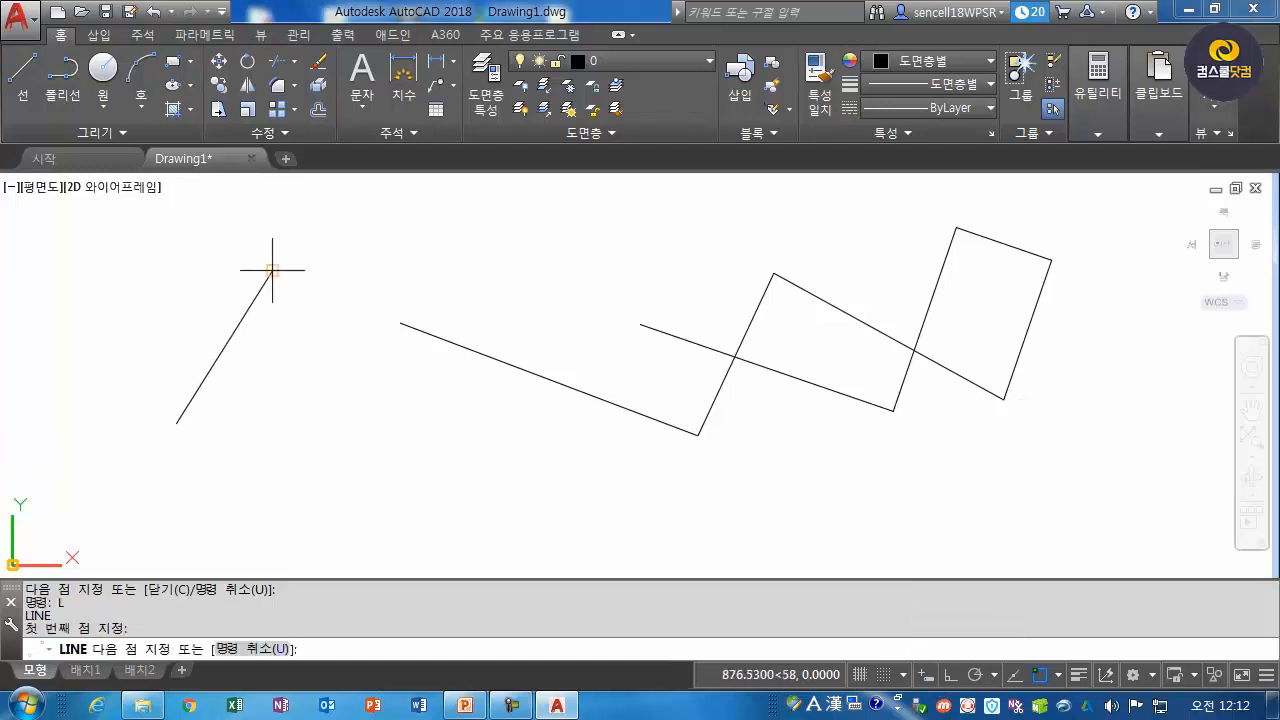
click(272, 270)
click(394, 442)
click(503, 270)
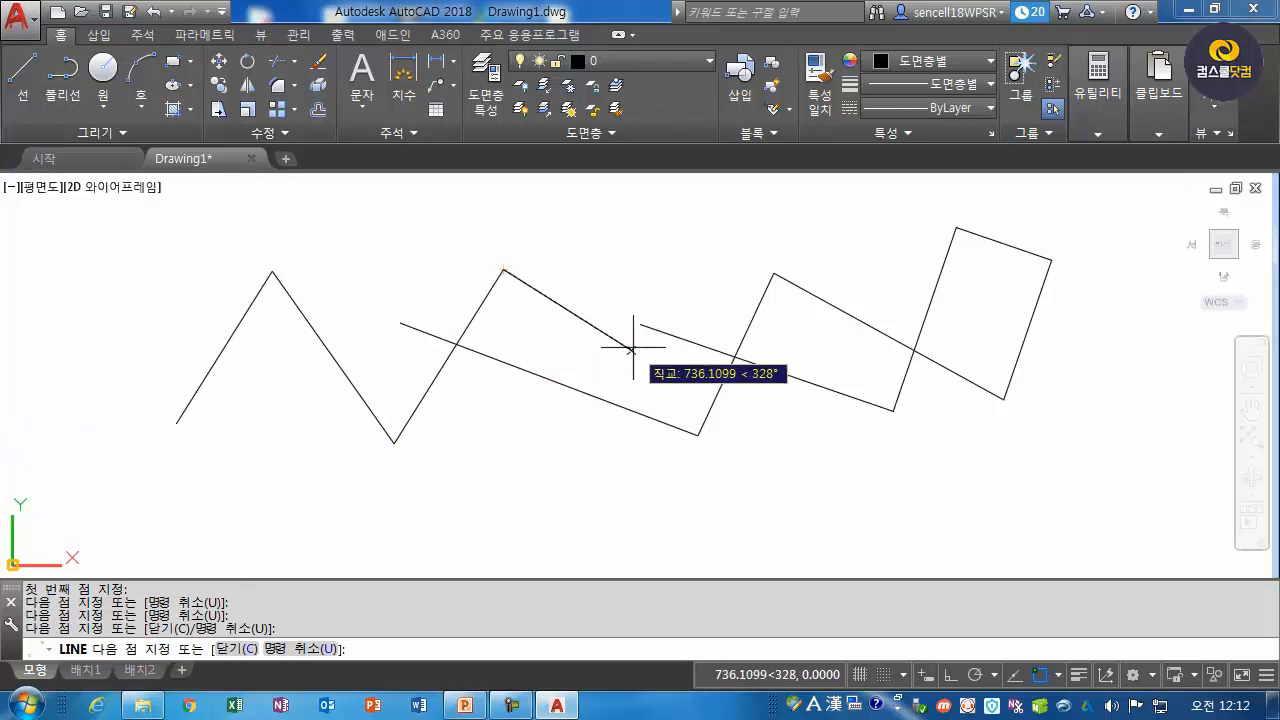
click(550, 482)
click(702, 266)
click(835, 470)
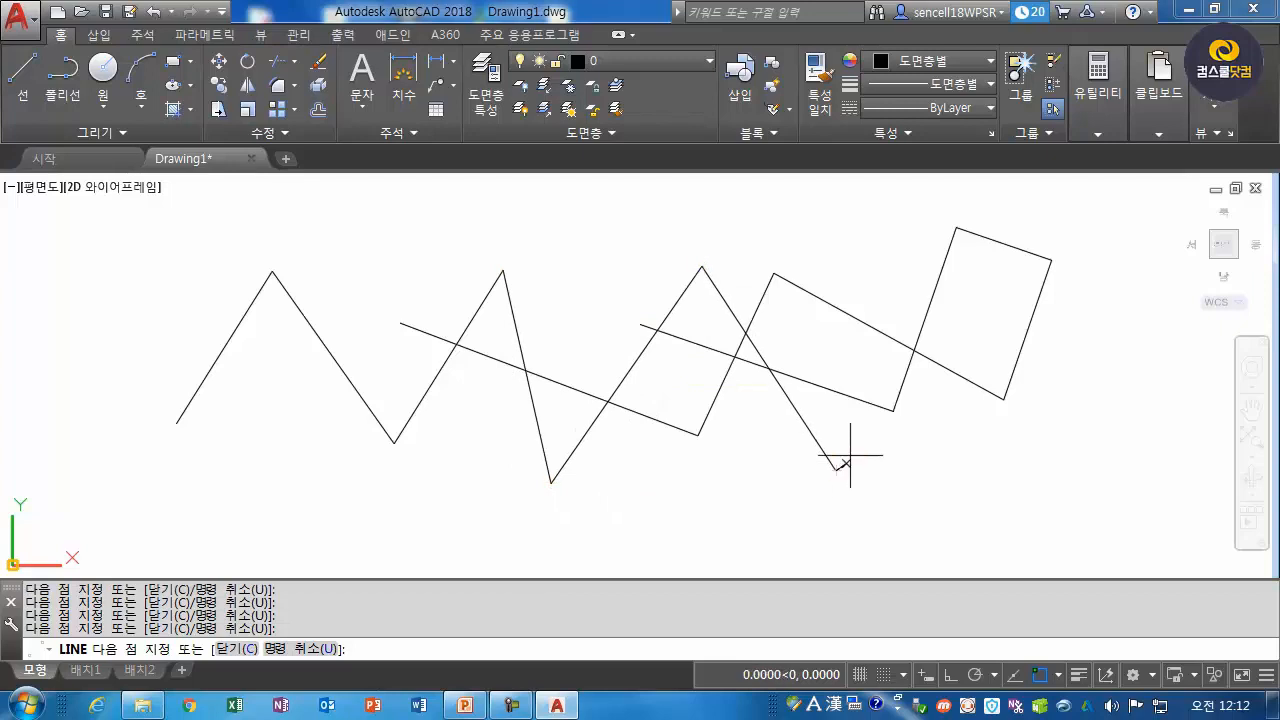
click(1045, 451)
key(Return)
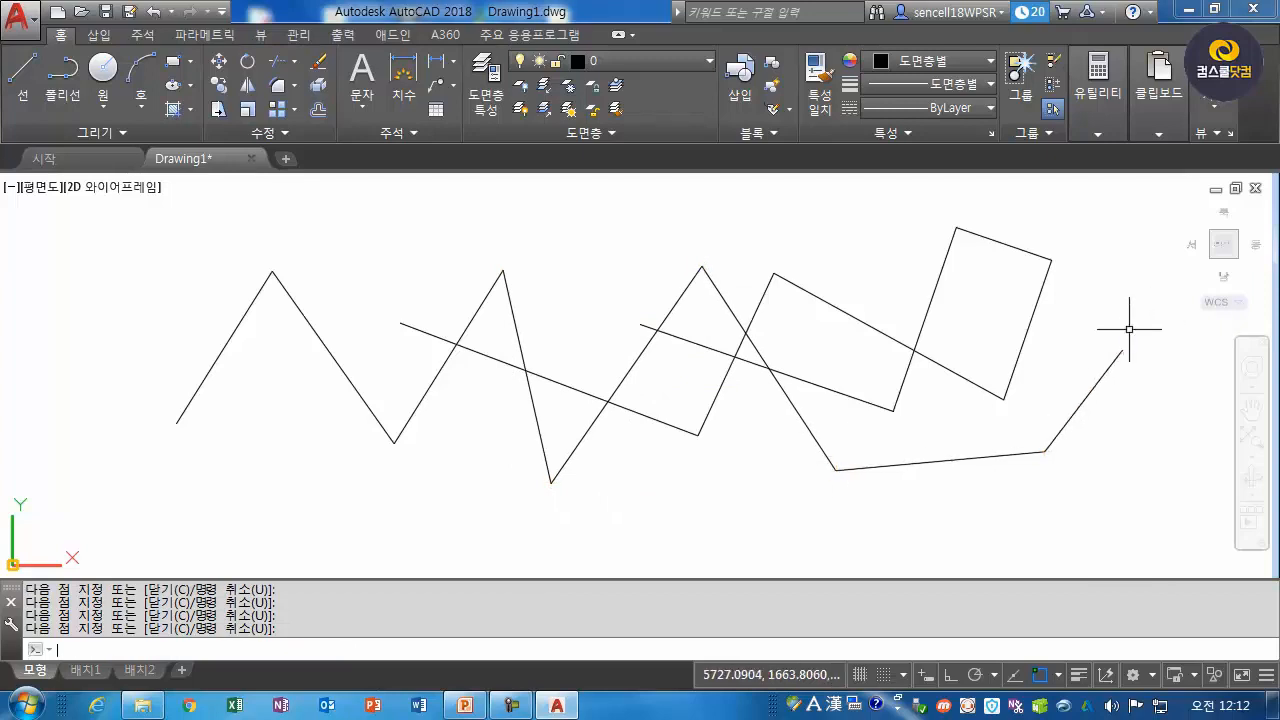
Erase all objects using the ALL selection, and switch dynamic input on and off again.
text(E)
key(Return)
text(ALL)
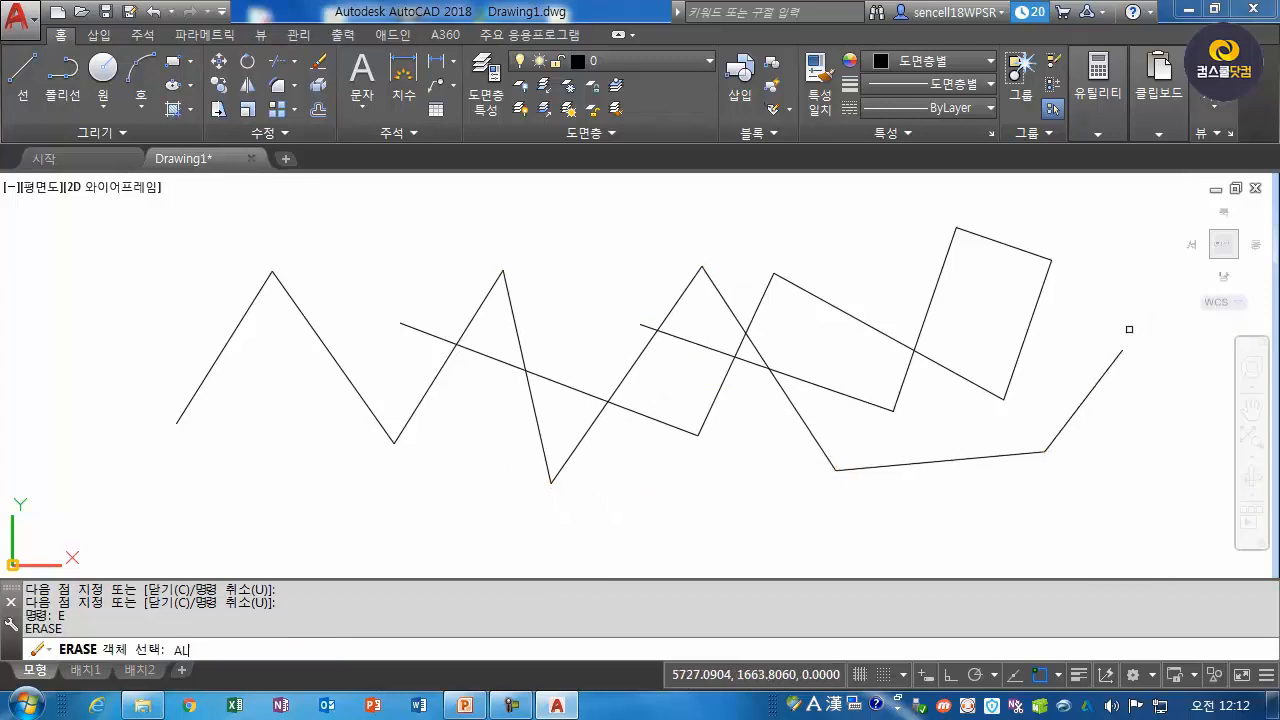
key(Return)
key(Return)
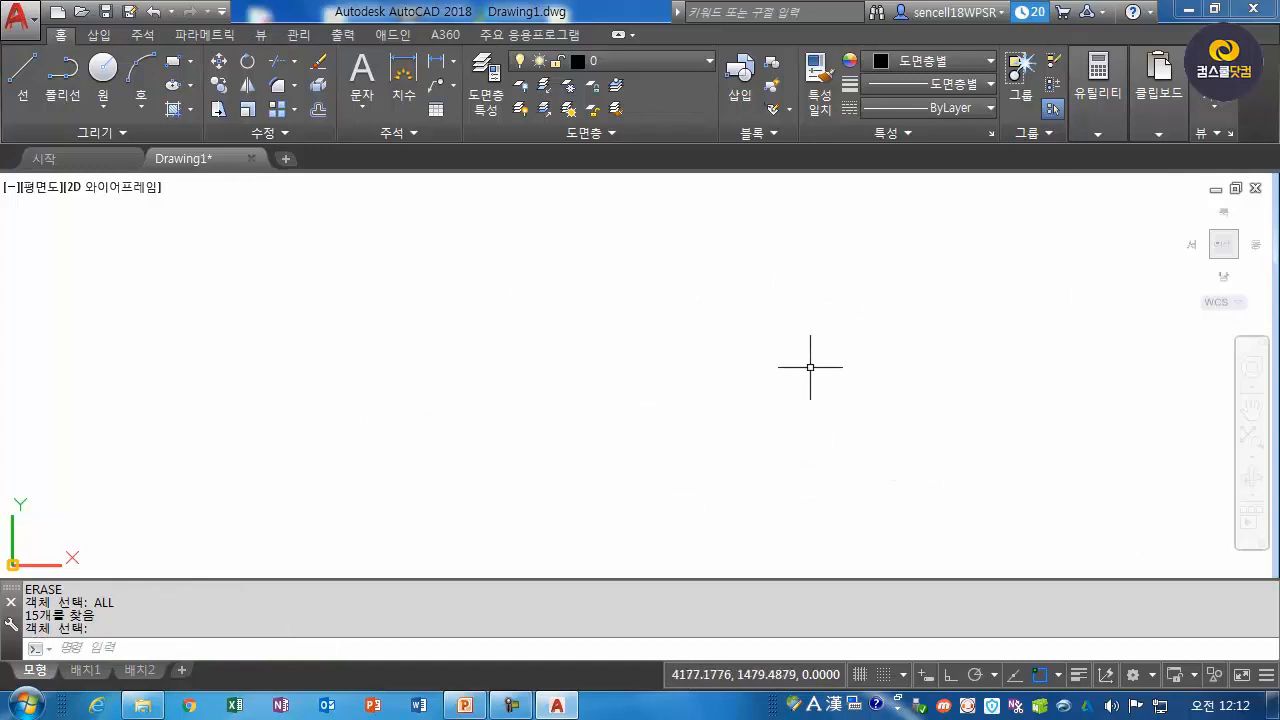
click(925, 677)
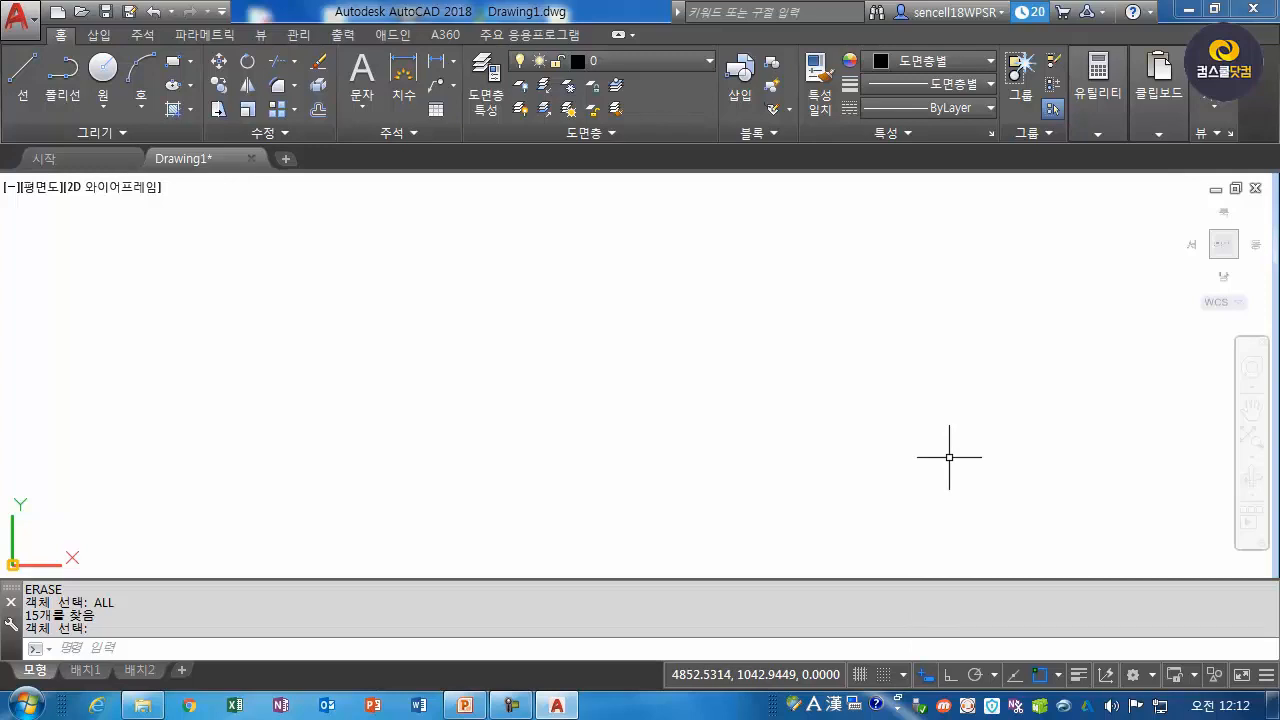
click(925, 677)
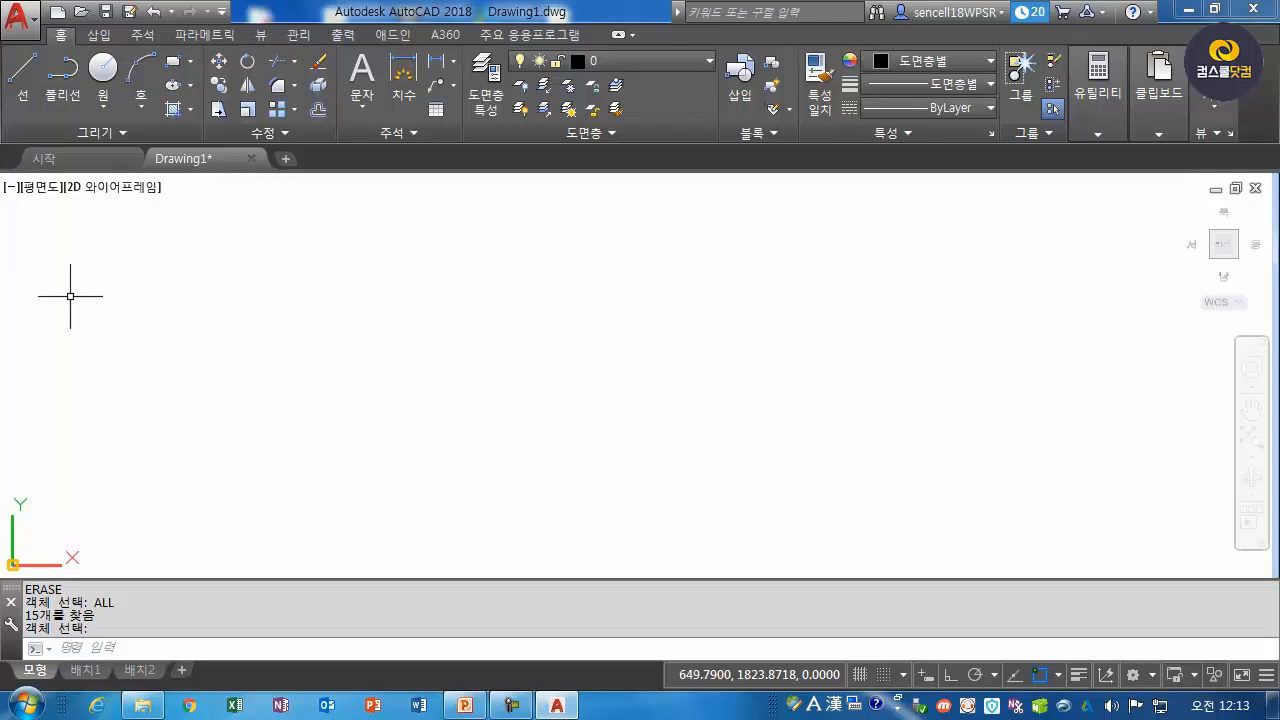
Open the Options dialog, look at the file search path settings, and return to the display settings.
click(20, 19)
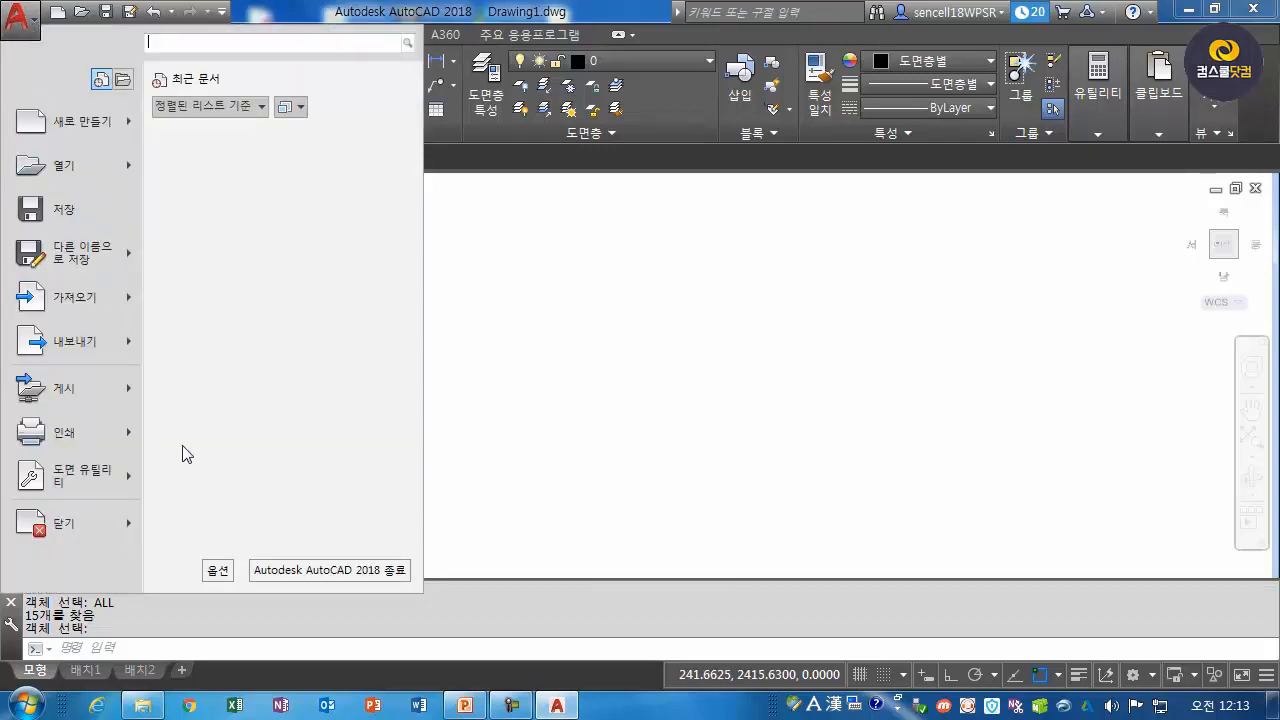
click(218, 570)
drag(658, 24, 522, 46)
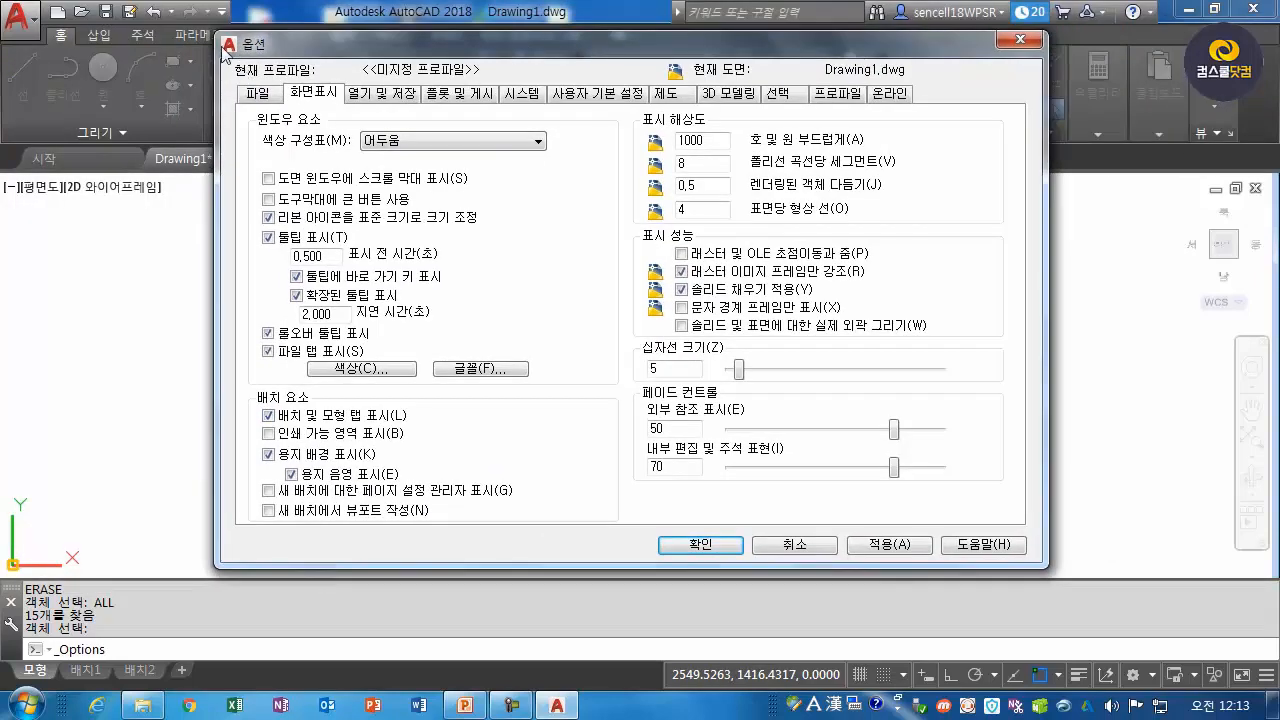
click(259, 93)
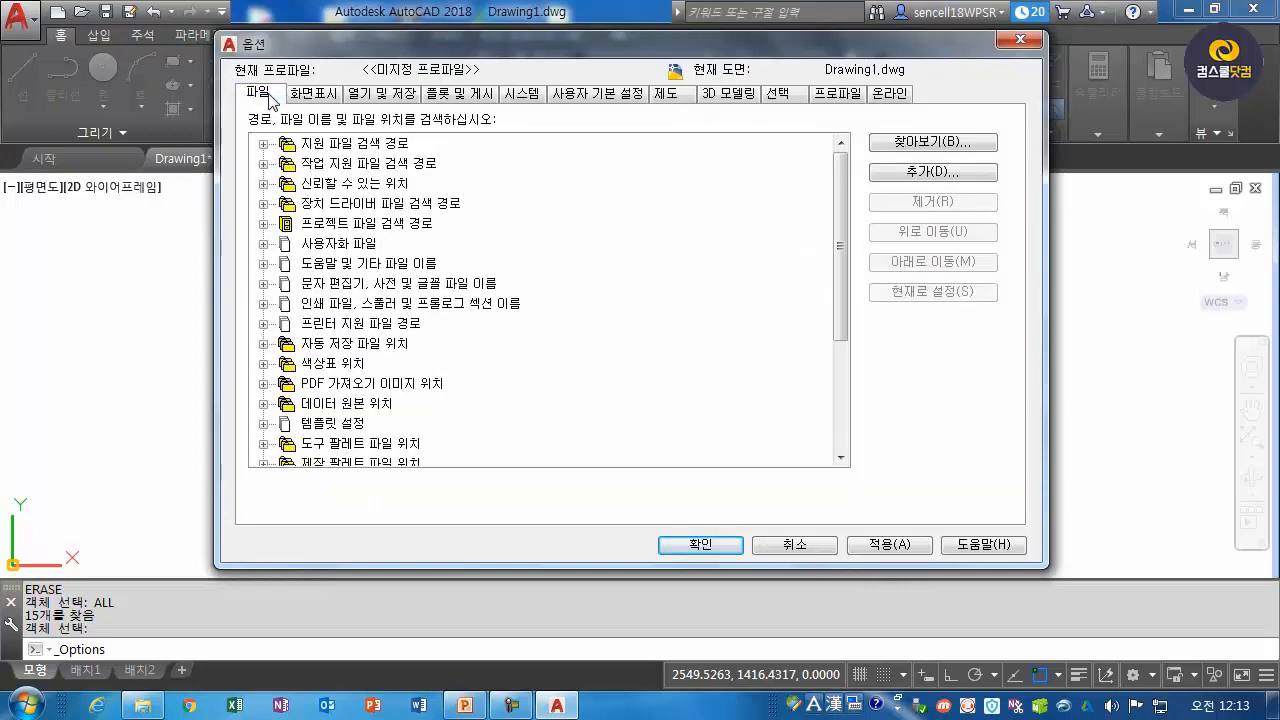
click(300, 96)
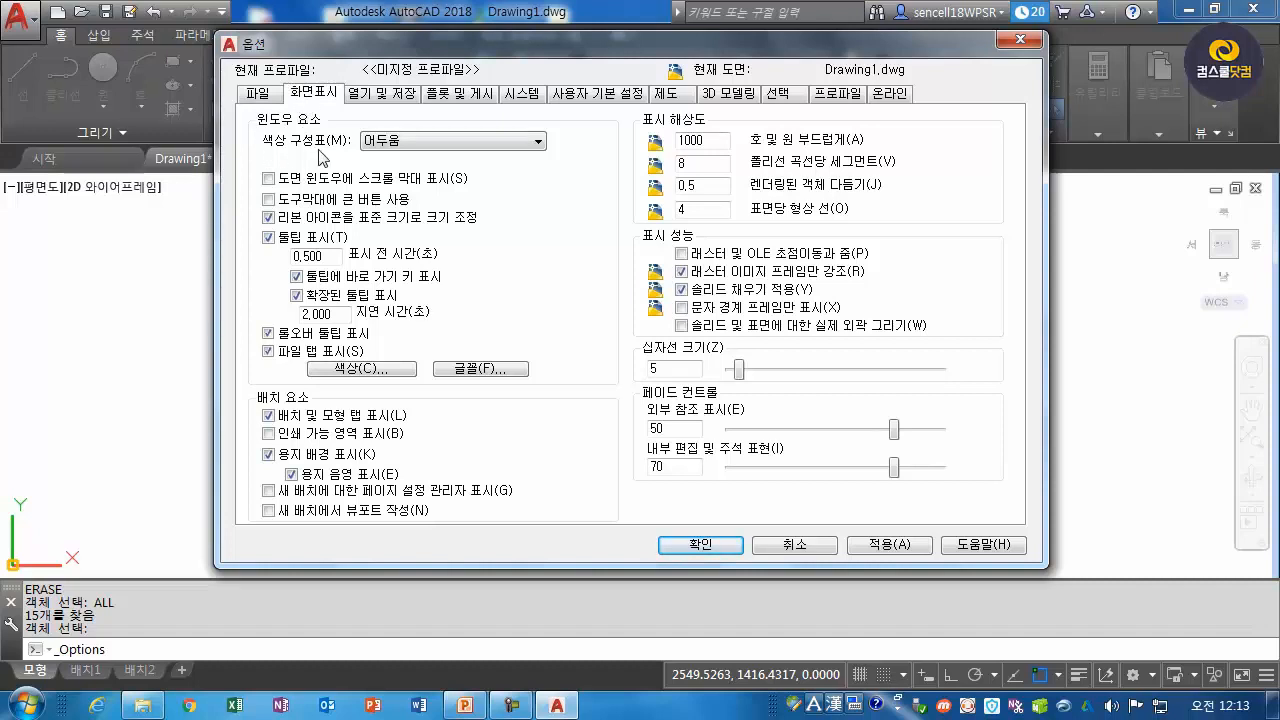
Set the window colour scheme to light (경량) and apply it.
drag(414, 41, 412, 116)
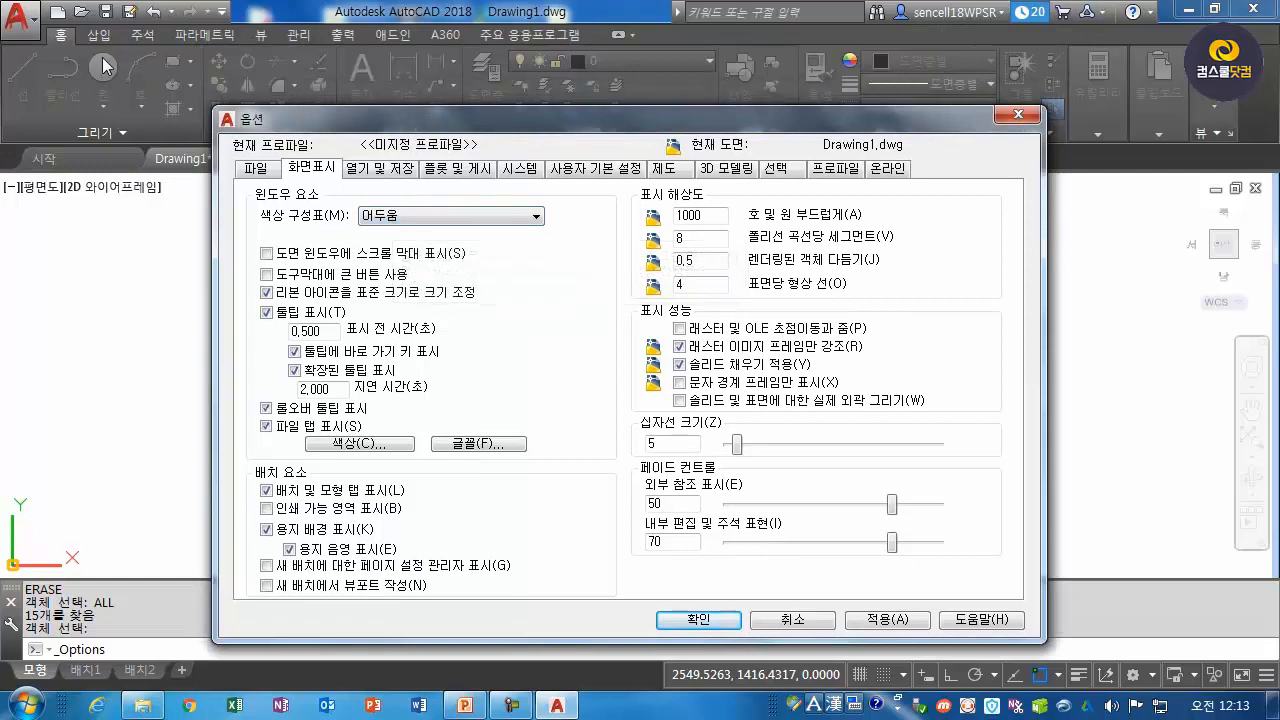
click(415, 218)
click(400, 245)
drag(450, 126, 450, 88)
click(905, 580)
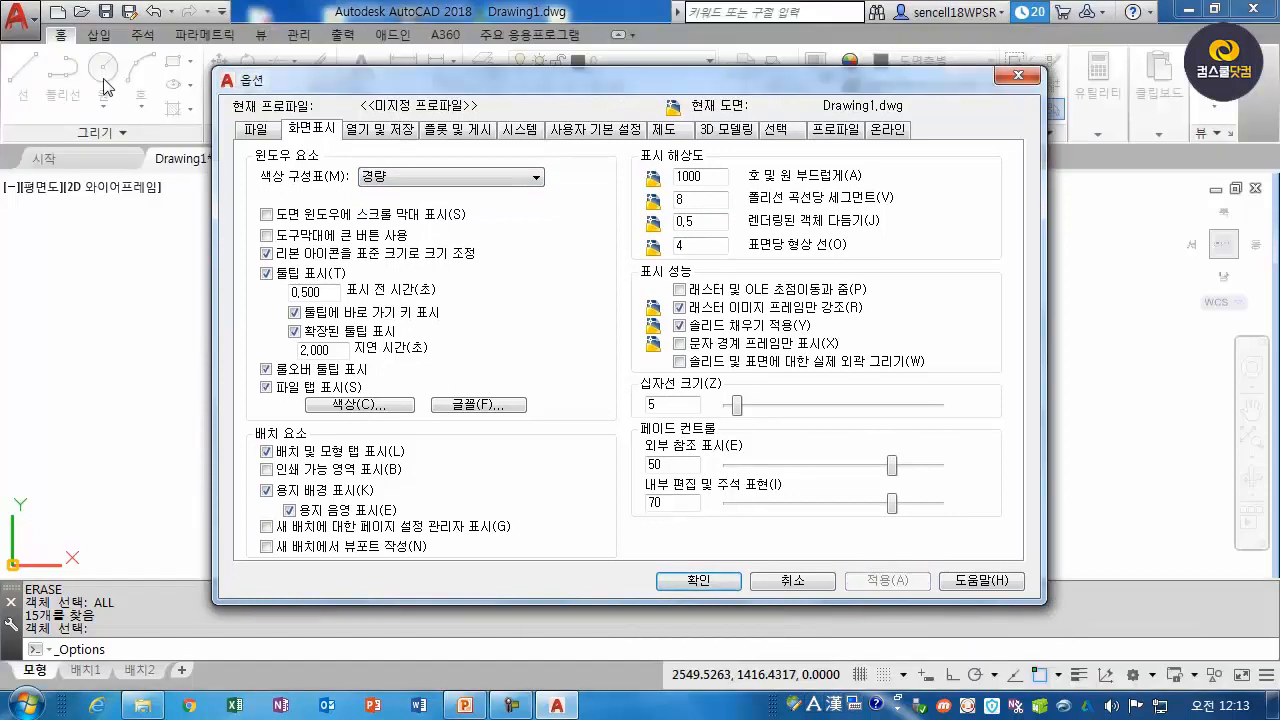
Inspect the recoloured ribbon behind the Options dialog, and set the colour scheme to dark (어두움) and apply it.
drag(361, 79, 337, 214)
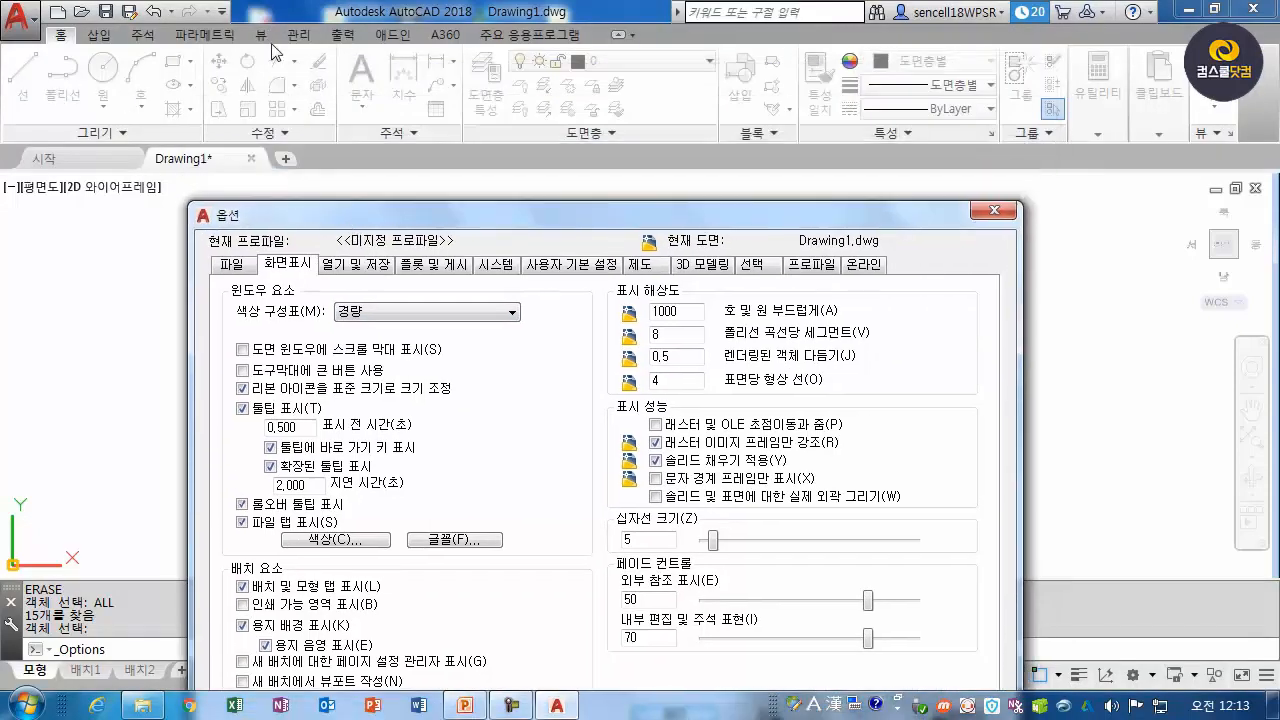
drag(392, 211, 395, 137)
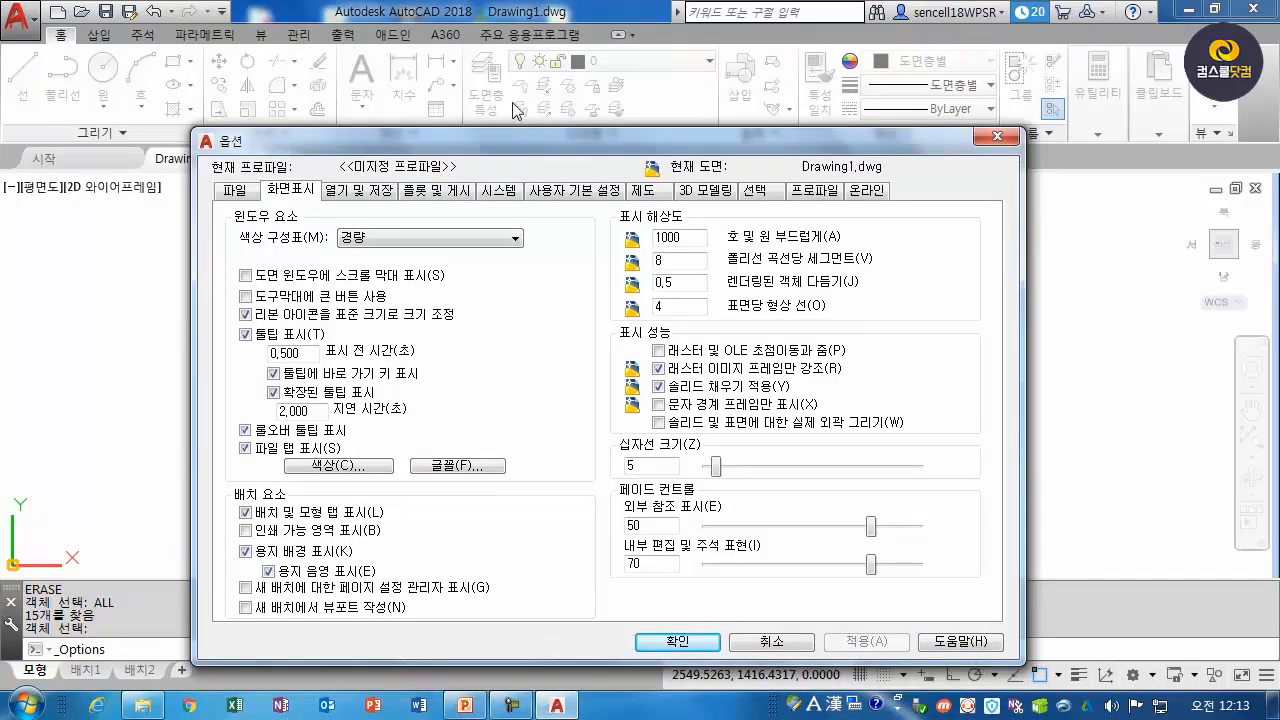
click(484, 242)
click(410, 255)
click(866, 642)
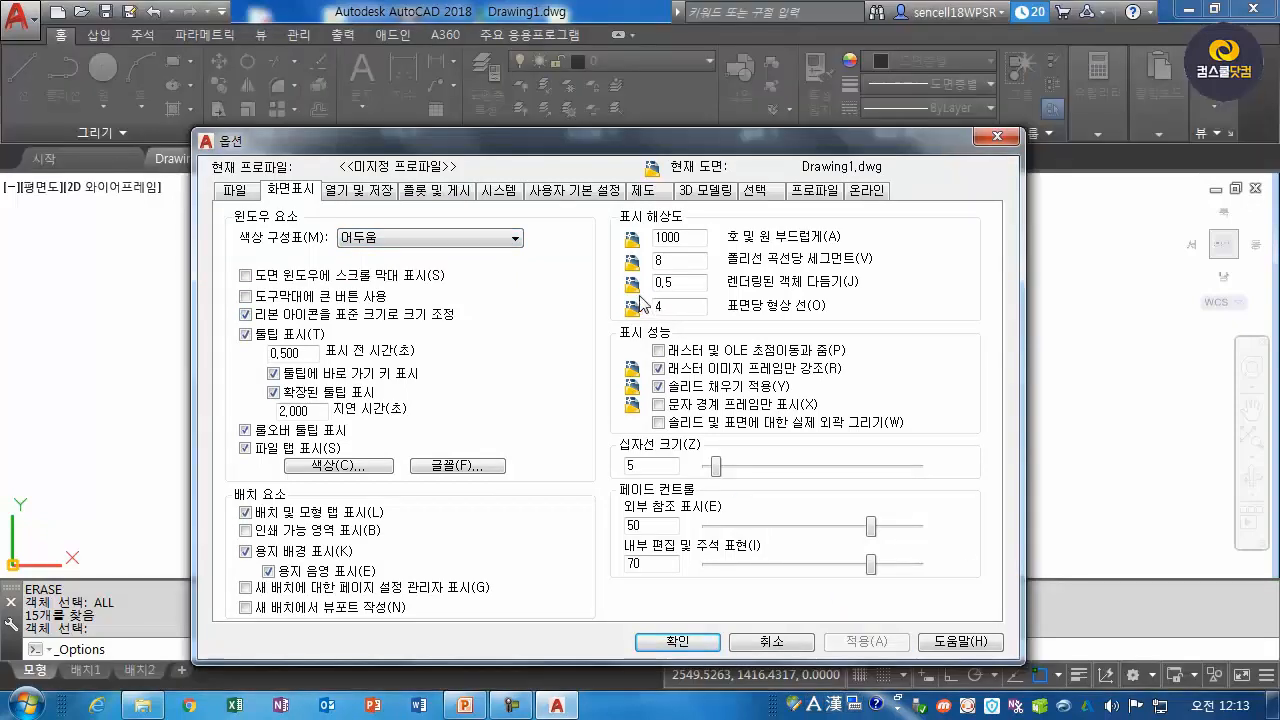
Turn the drawing window's scroll bars on and off again, applying each change.
drag(595, 150, 568, 115)
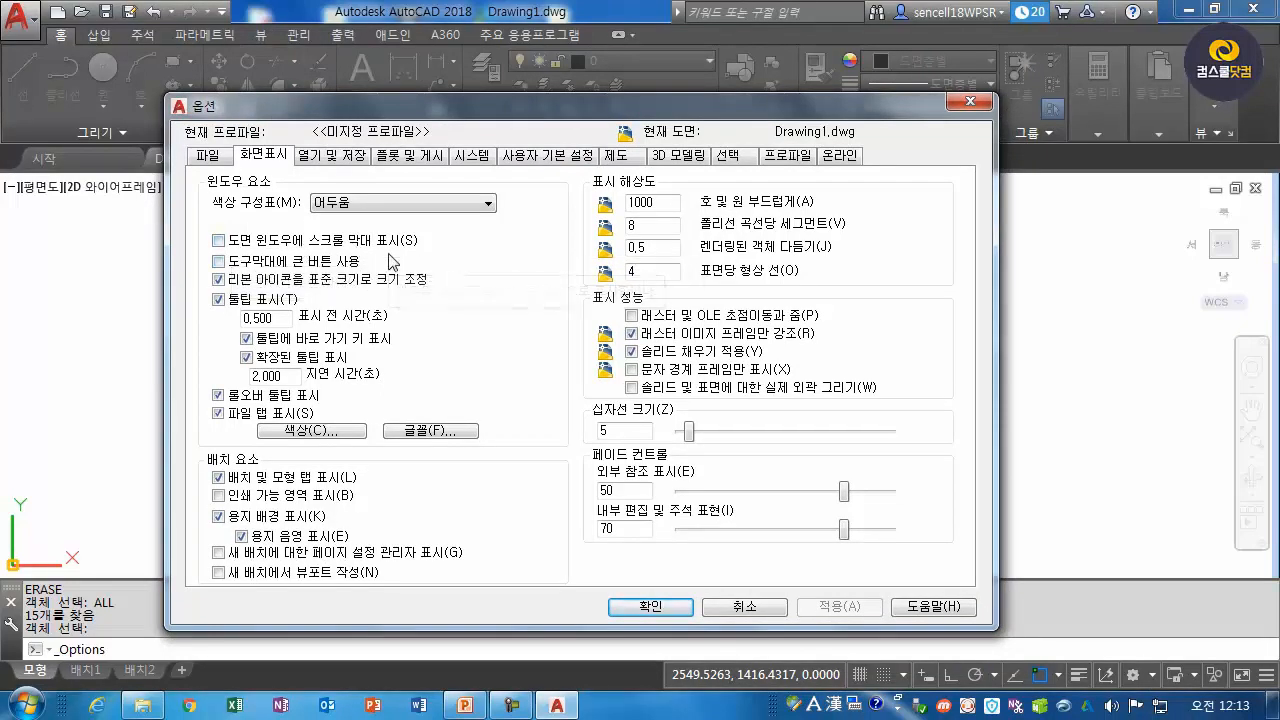
click(218, 240)
click(830, 606)
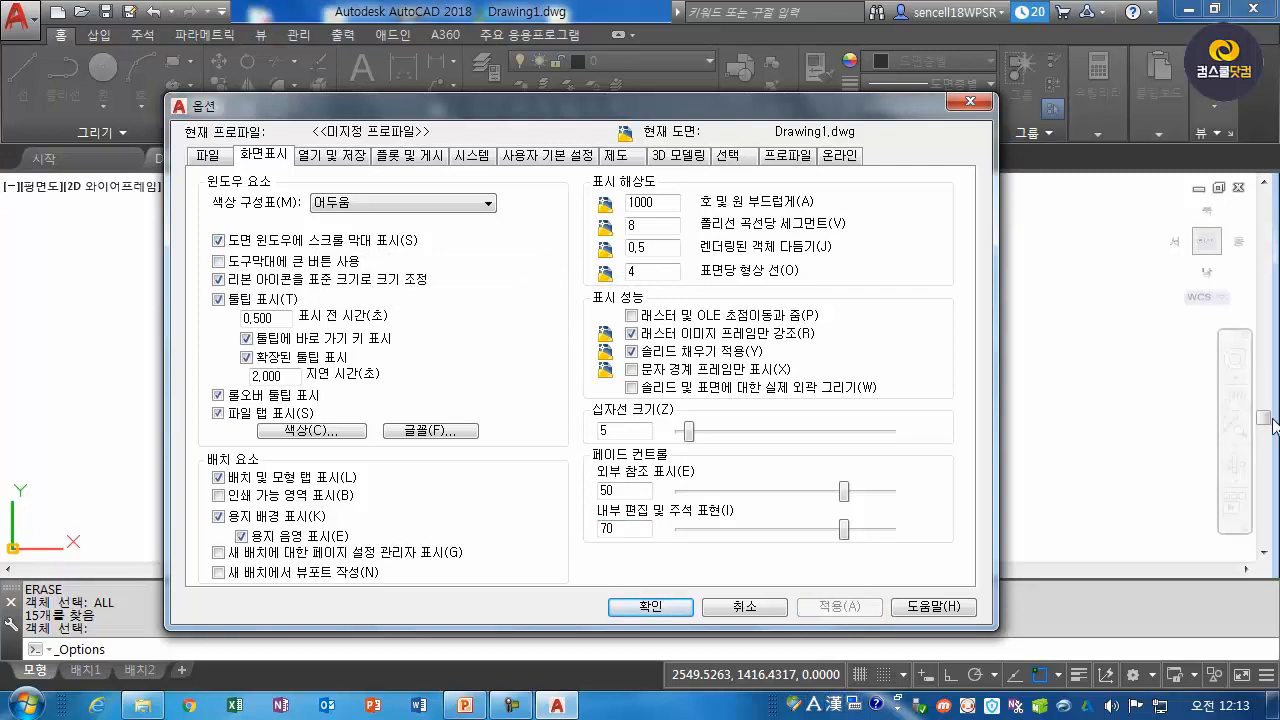
click(1266, 423)
click(218, 241)
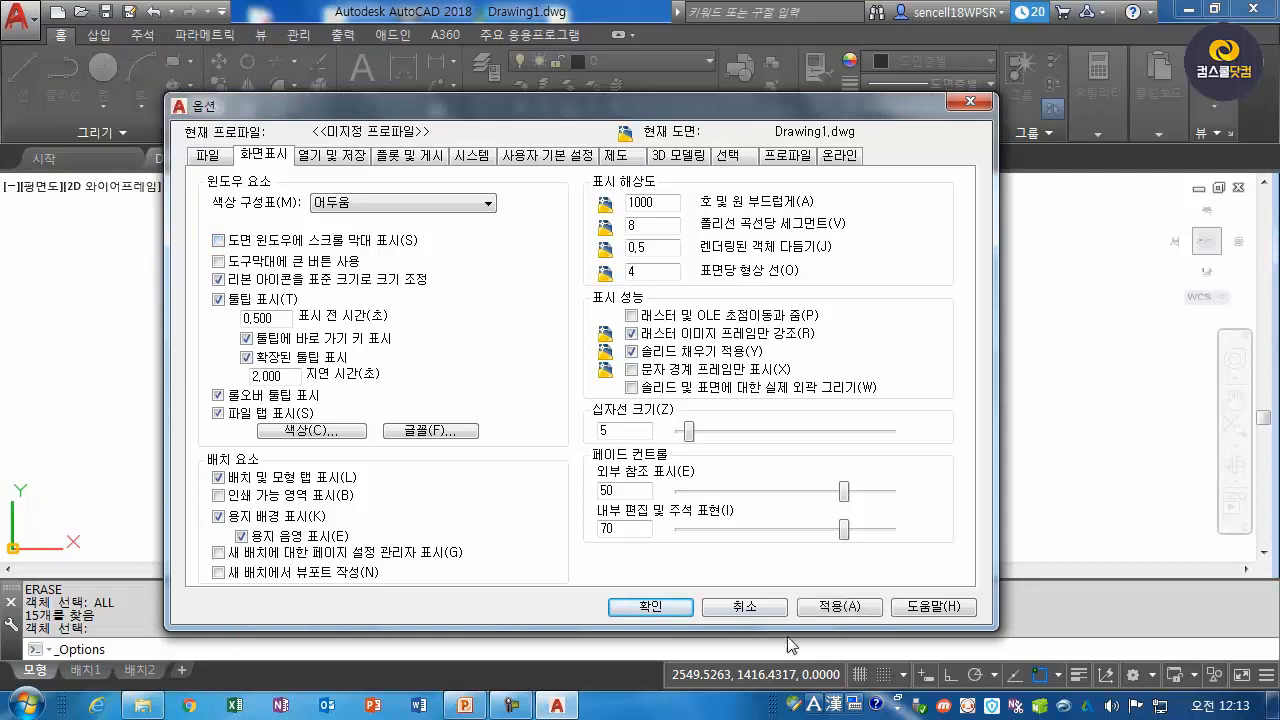
click(840, 607)
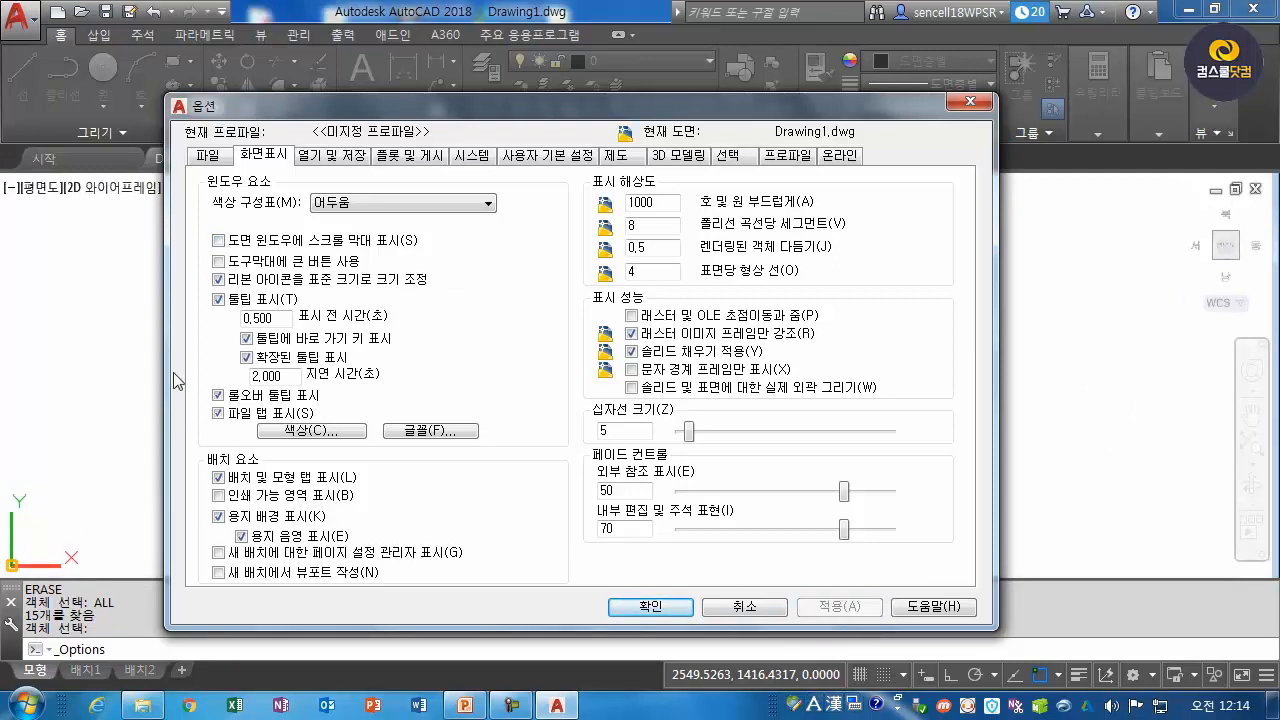
Enable the drawing window's scroll bars, apply the setting, and close the Options dialog.
click(218, 241)
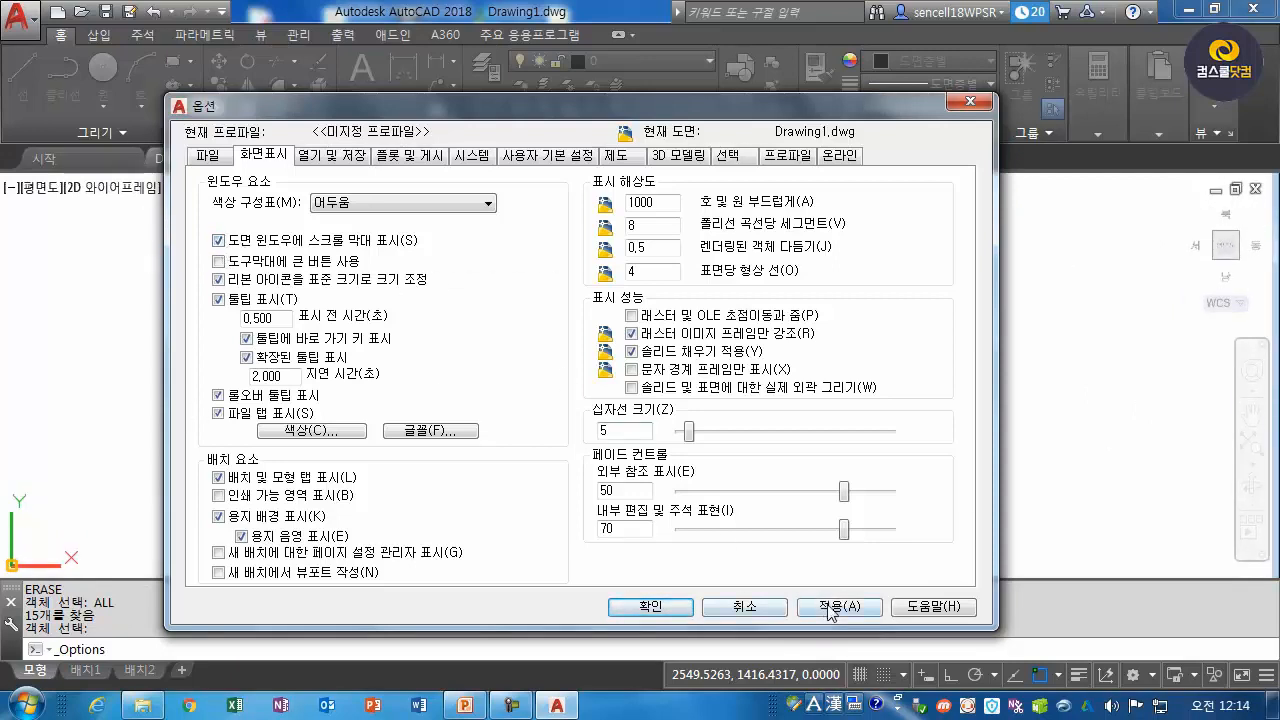
click(835, 607)
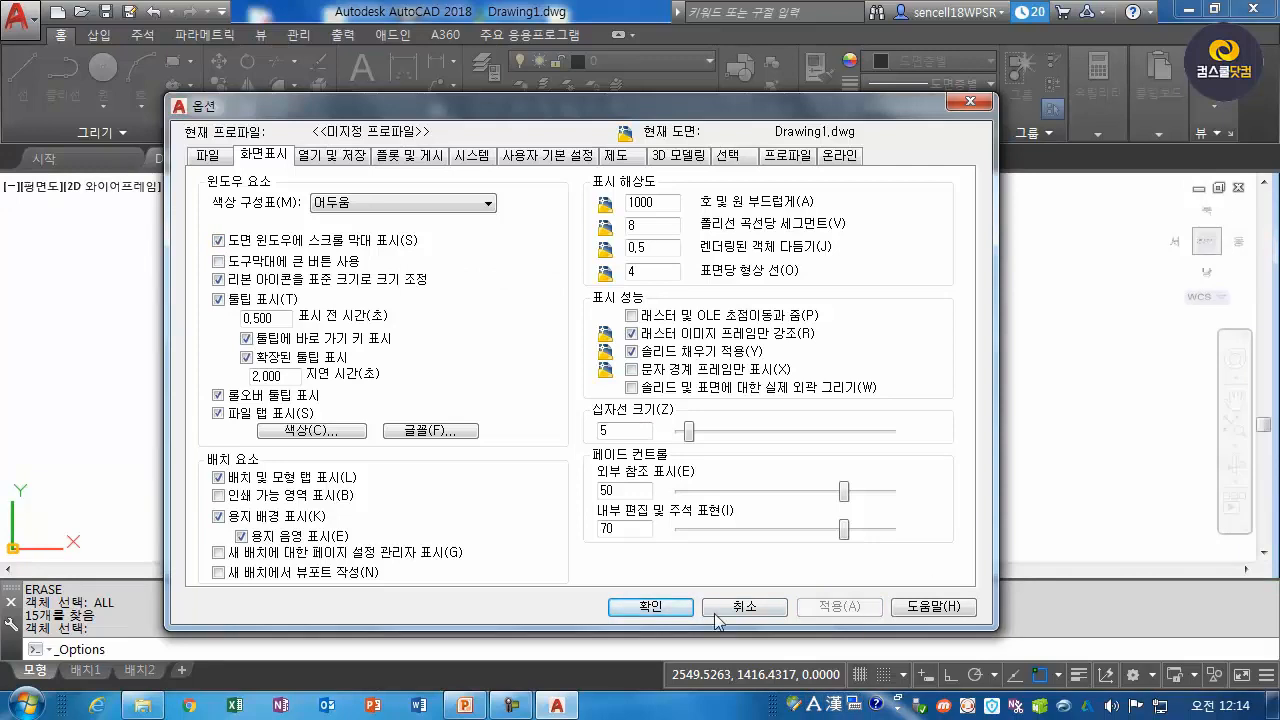
click(779, 612)
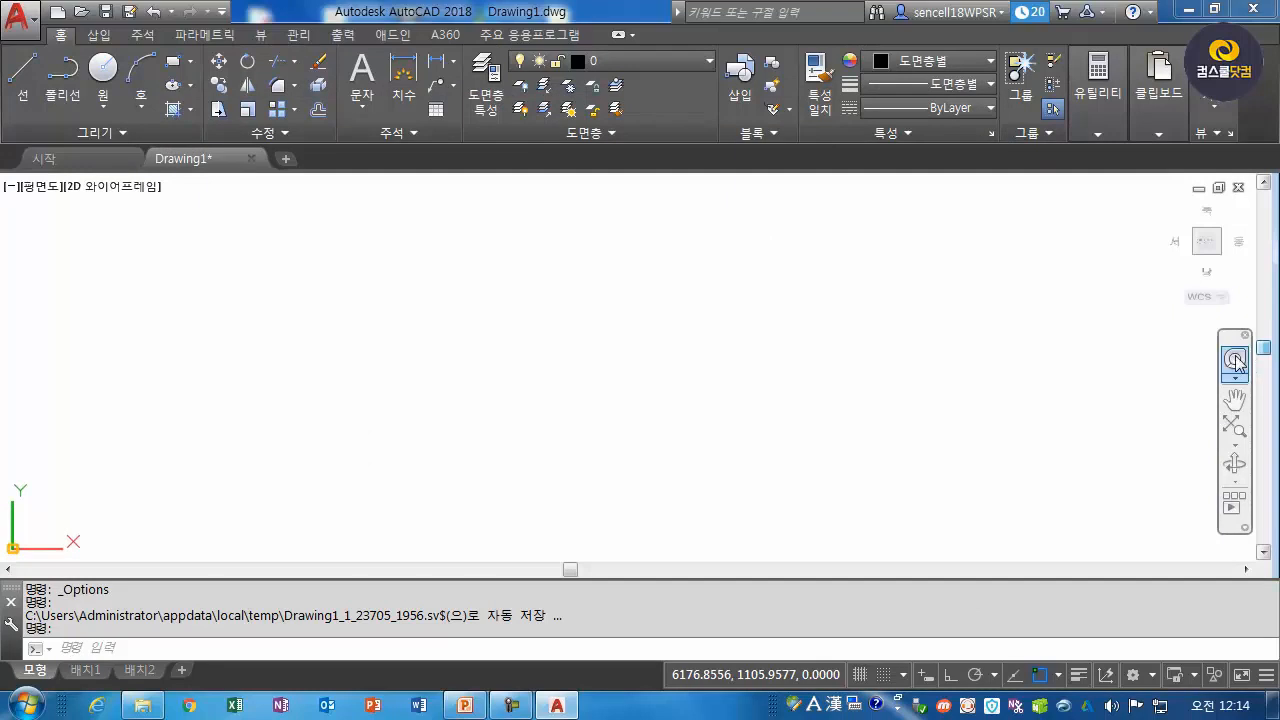
In the Options display settings, turn large toolbar buttons (도구막대에 큰 버튼 사용) on and off again, applying each change.
click(18, 18)
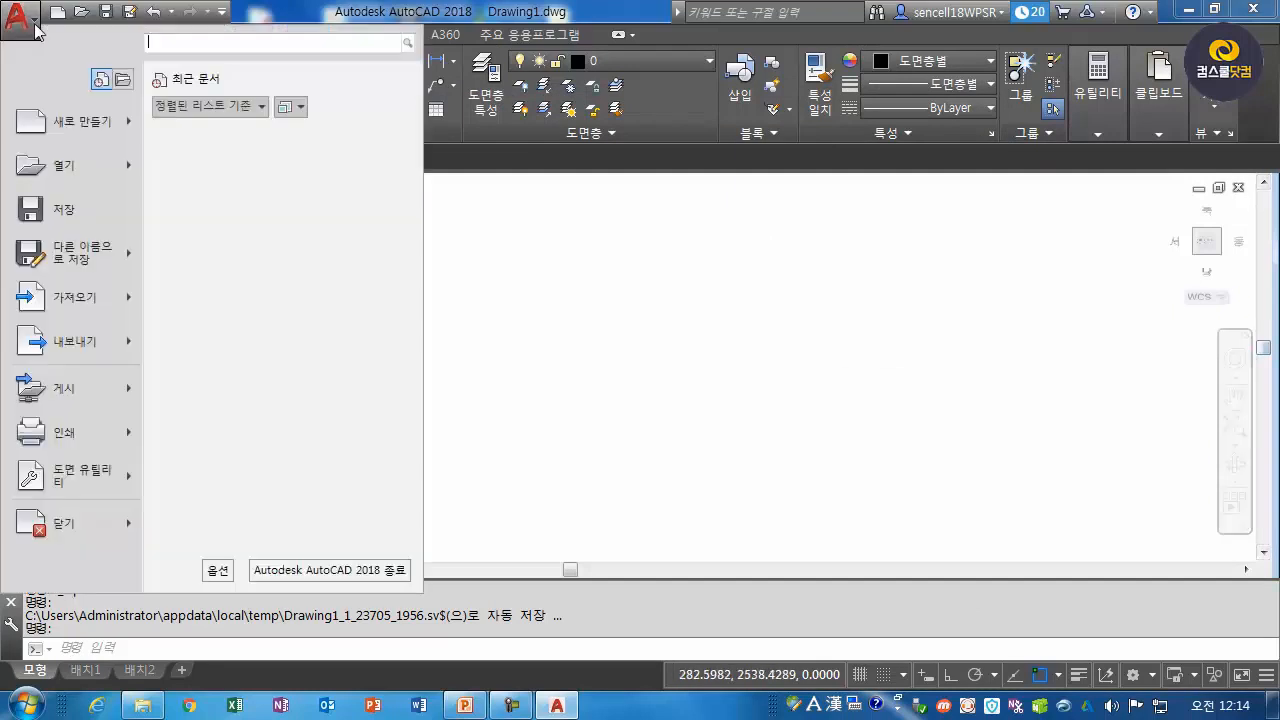
click(206, 570)
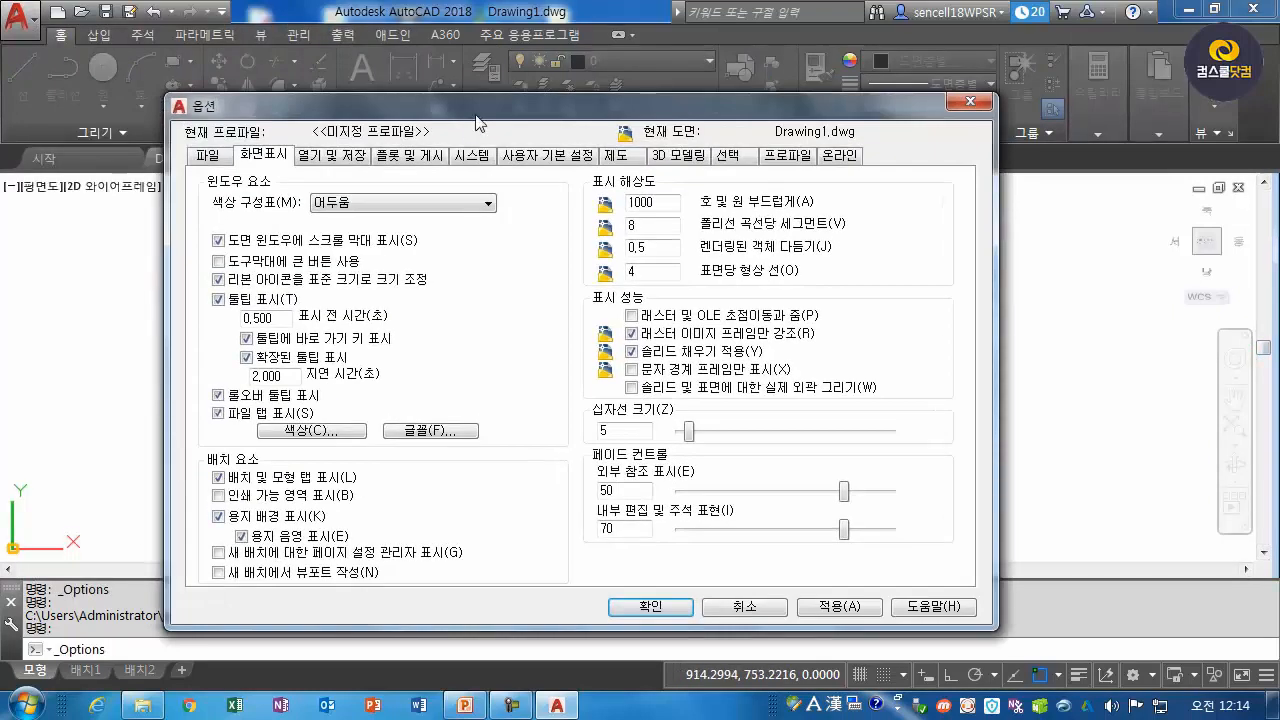
drag(474, 106, 476, 83)
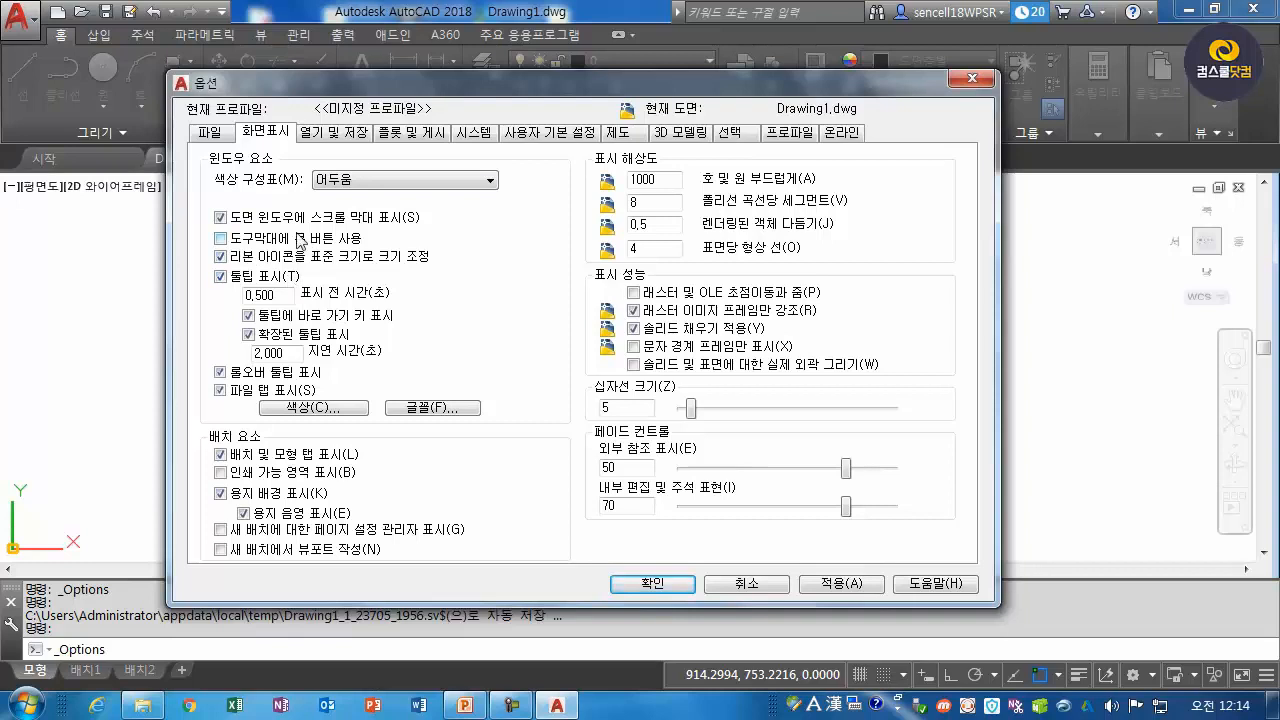
click(221, 240)
click(840, 583)
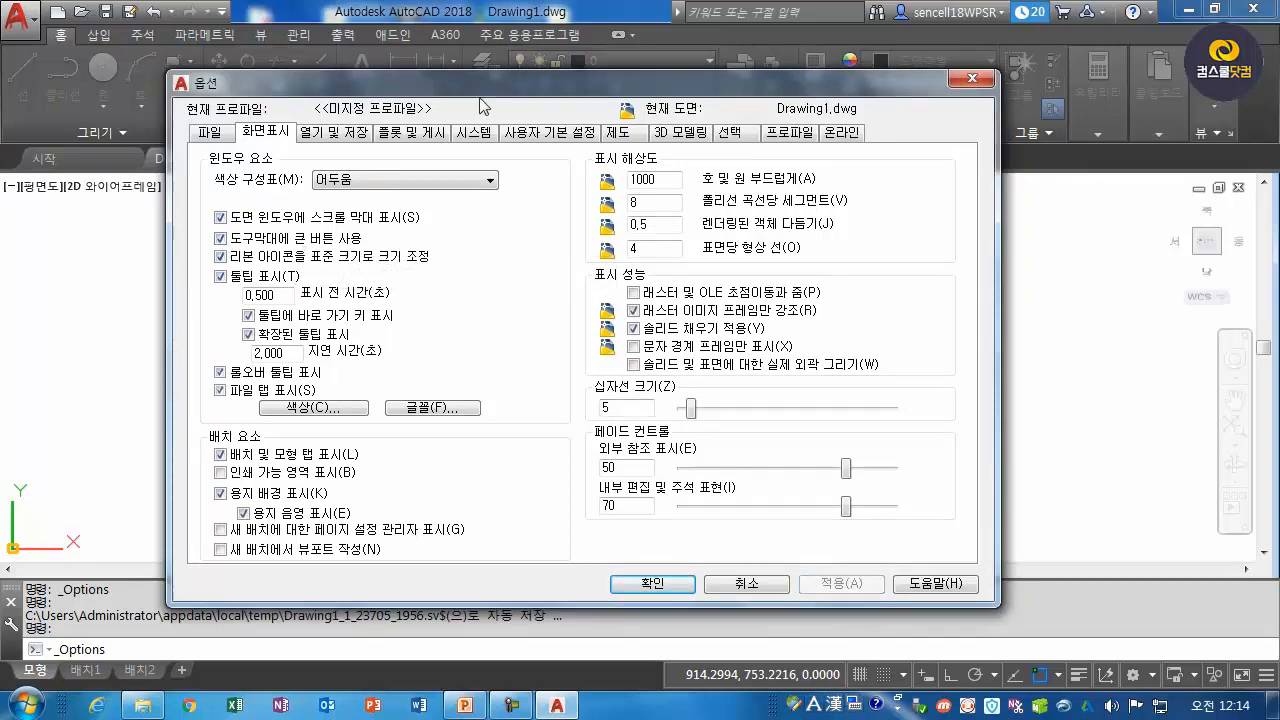
drag(480, 93, 525, 108)
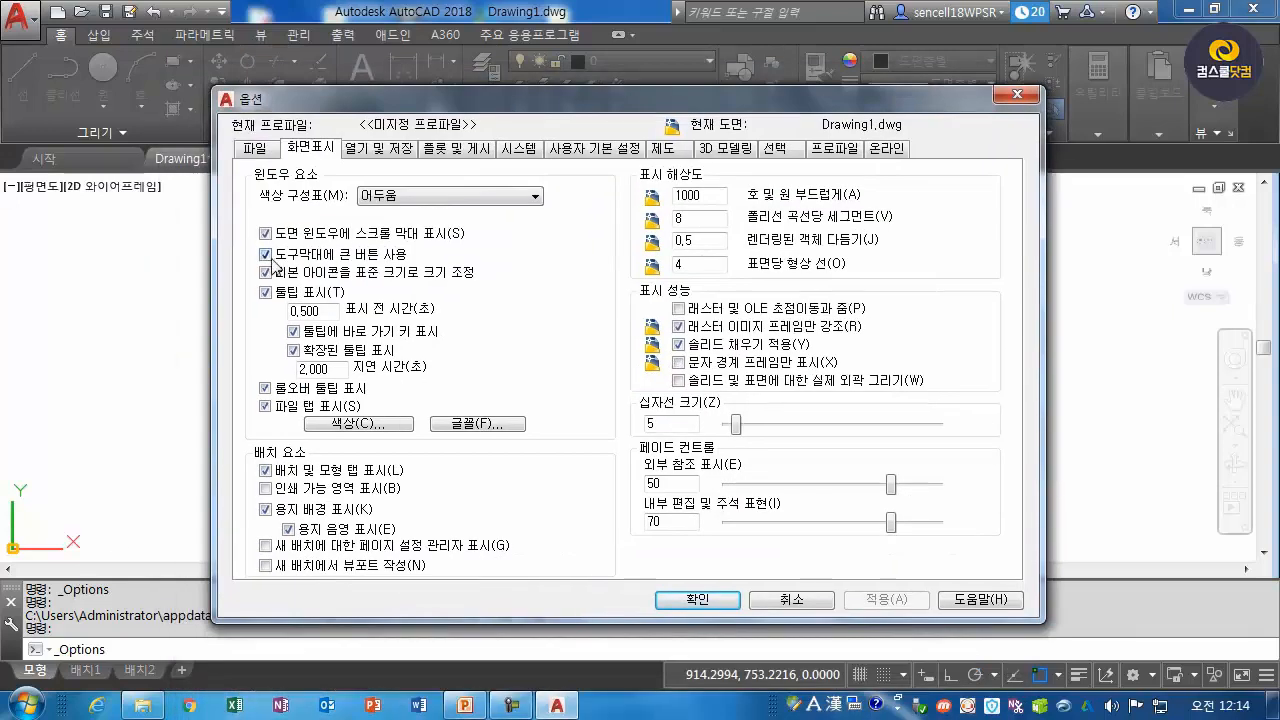
click(266, 254)
click(920, 602)
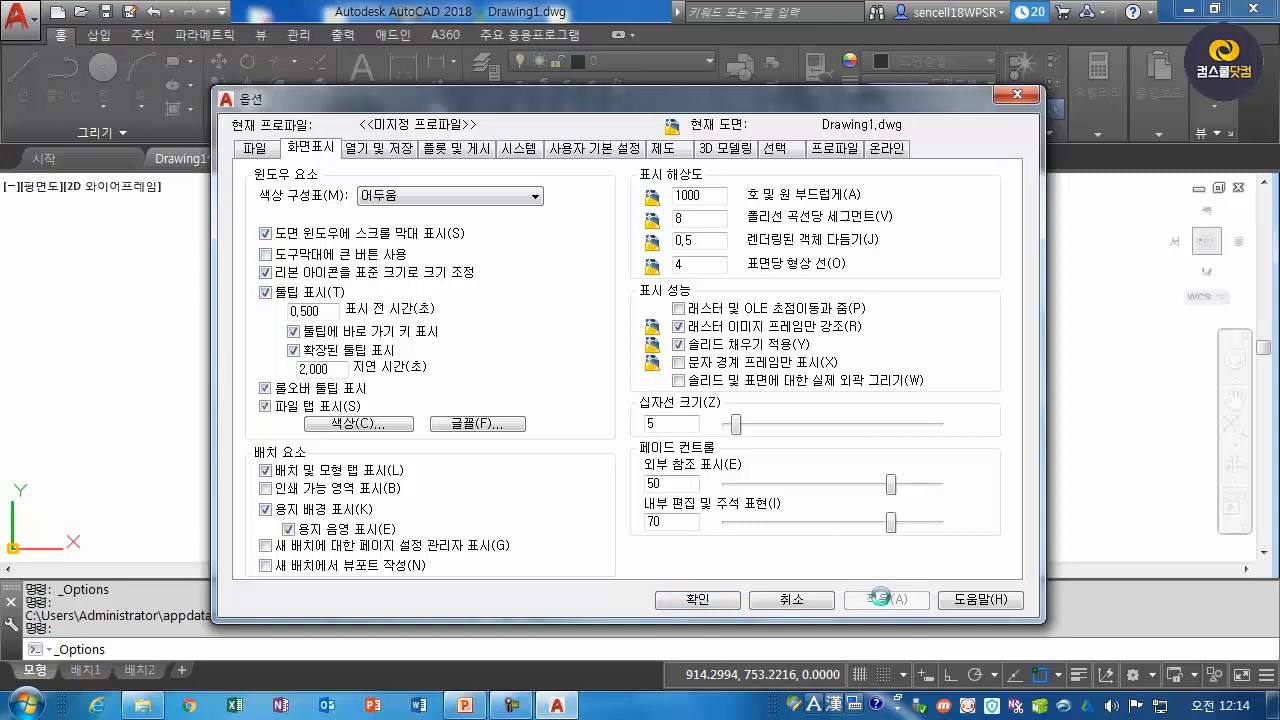
Set the 2D model space uniform background colour to black (검은색), apply it, and close the Options dialog.
mouse_move(765, 366)
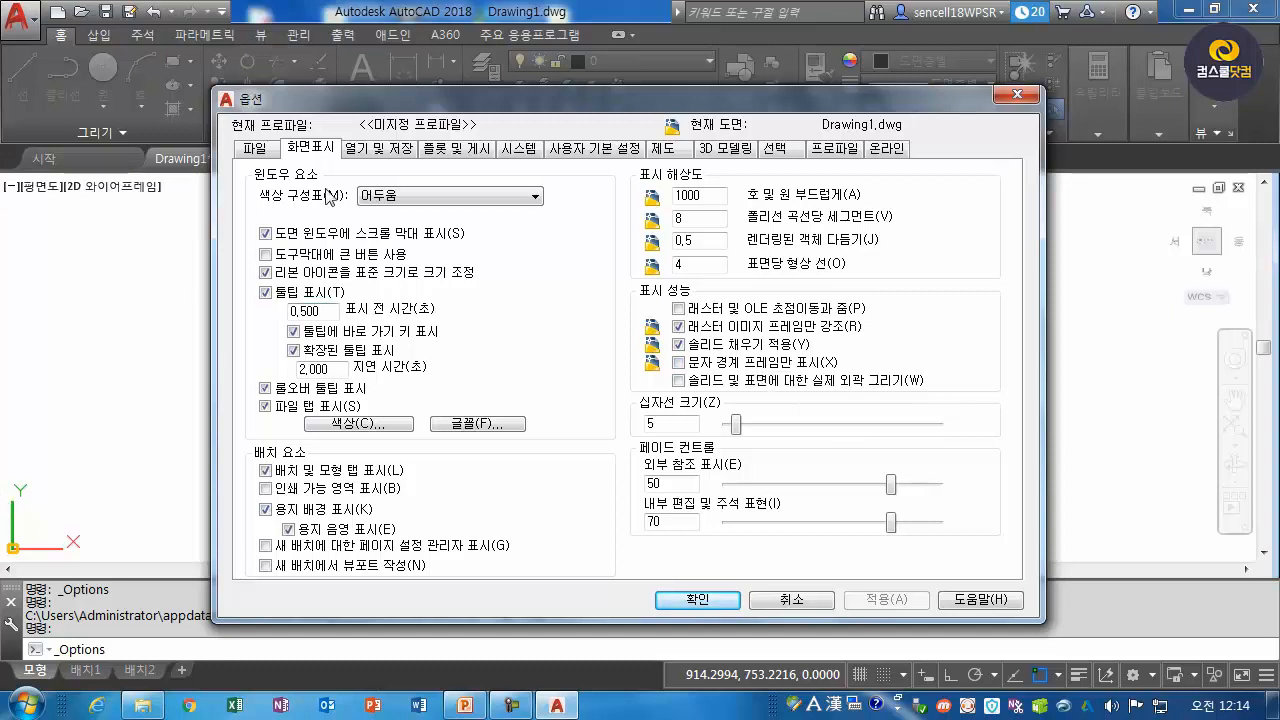
click(355, 424)
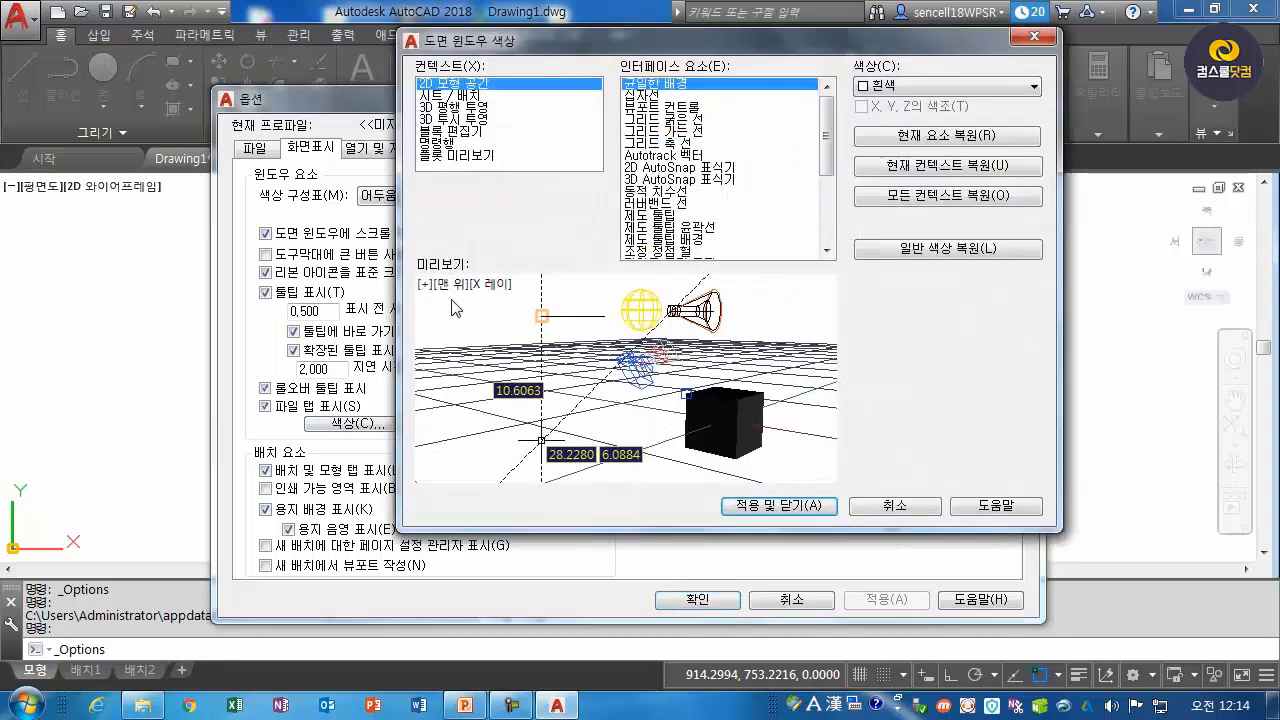
drag(548, 35, 428, 57)
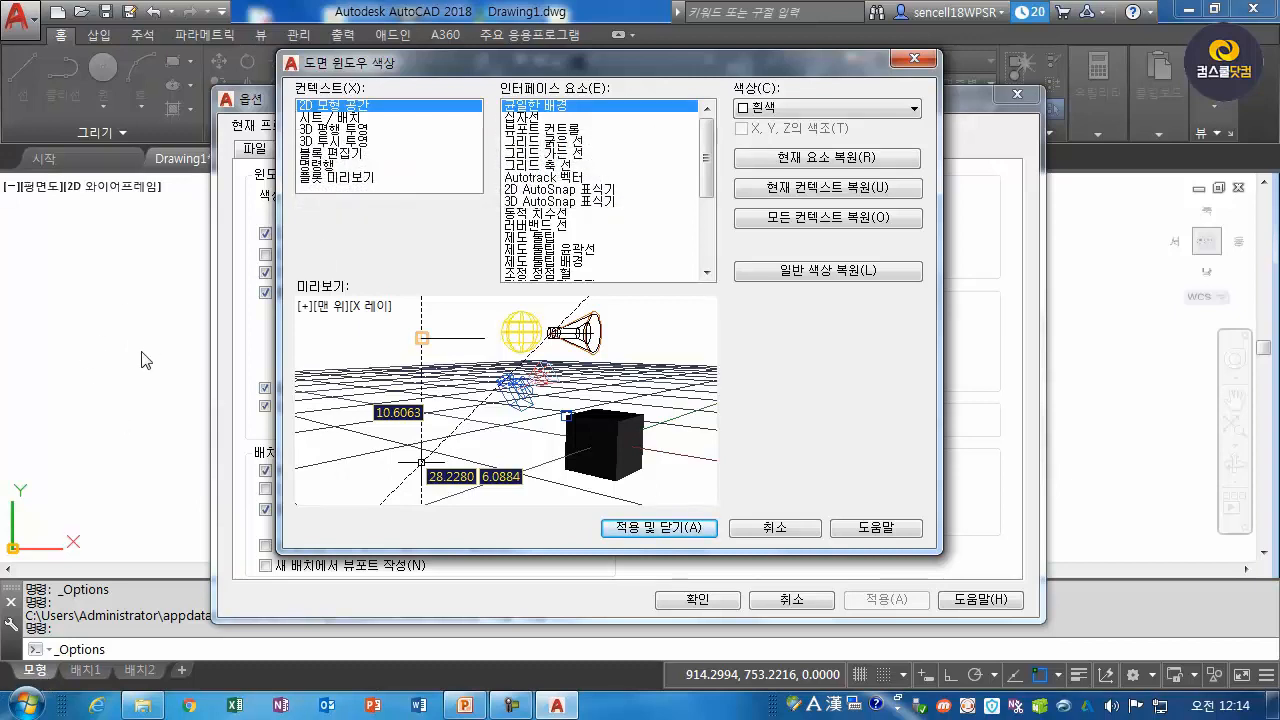
click(910, 108)
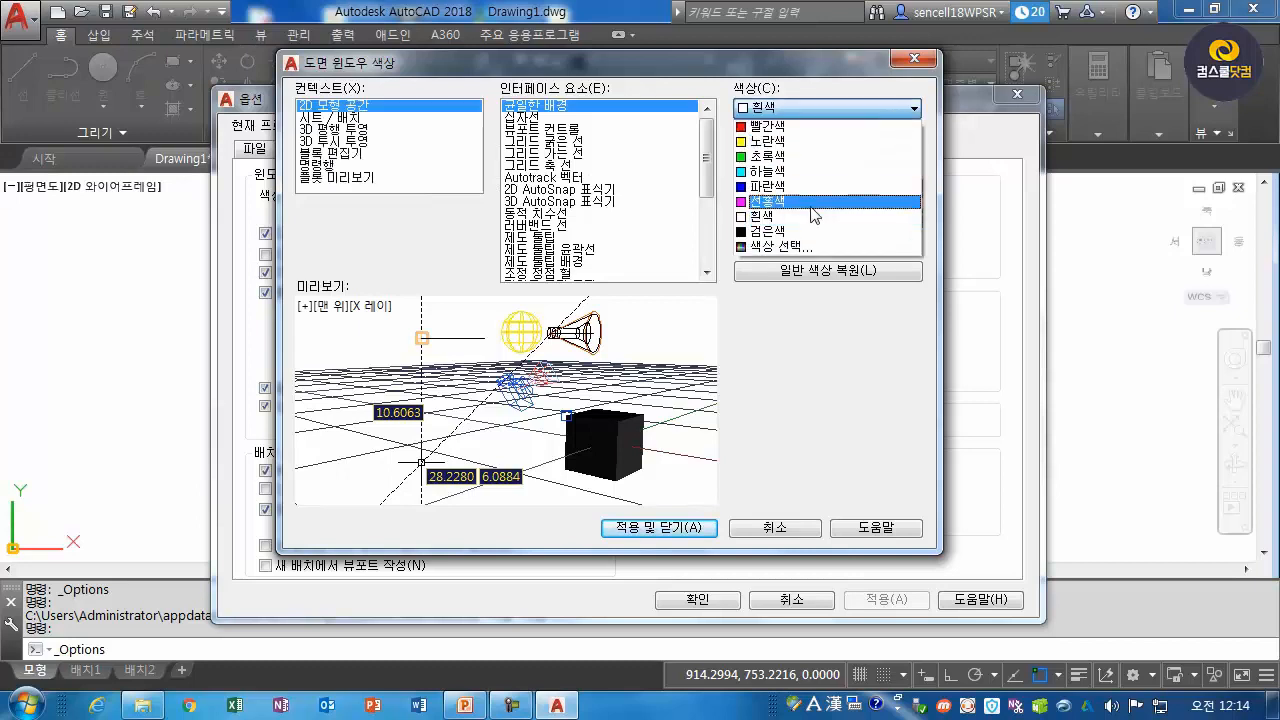
click(786, 234)
click(712, 532)
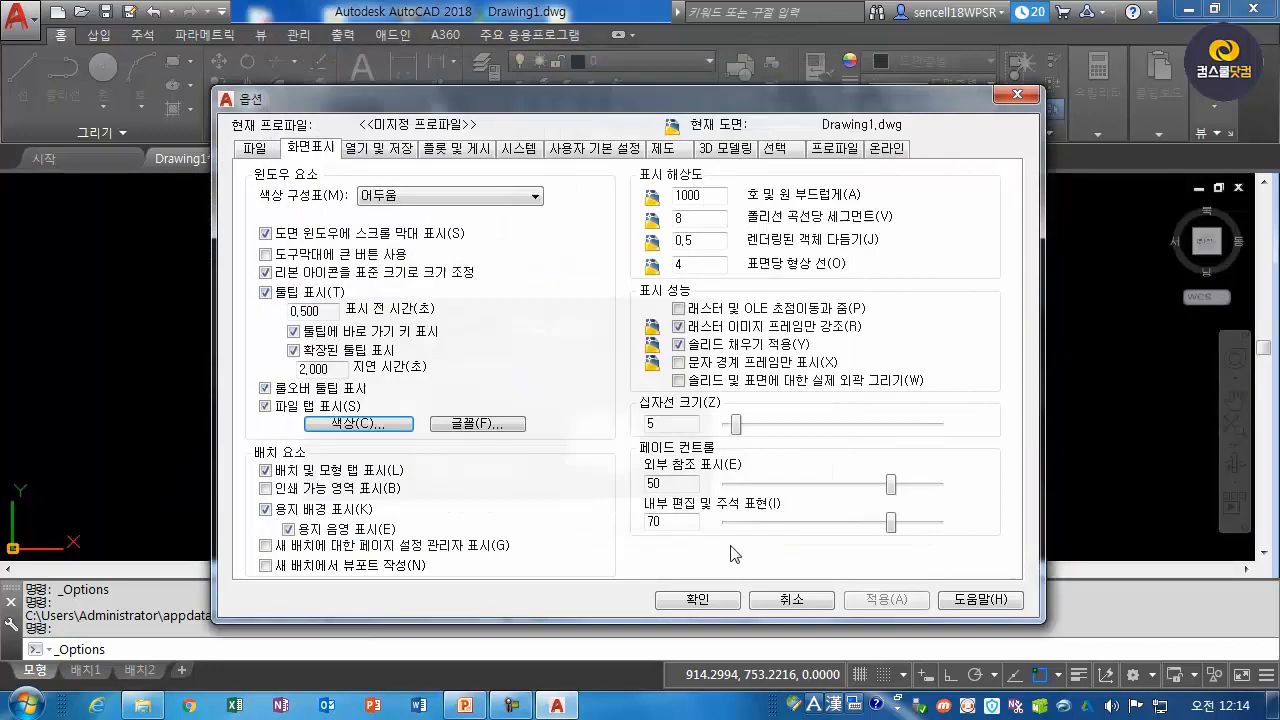
click(697, 600)
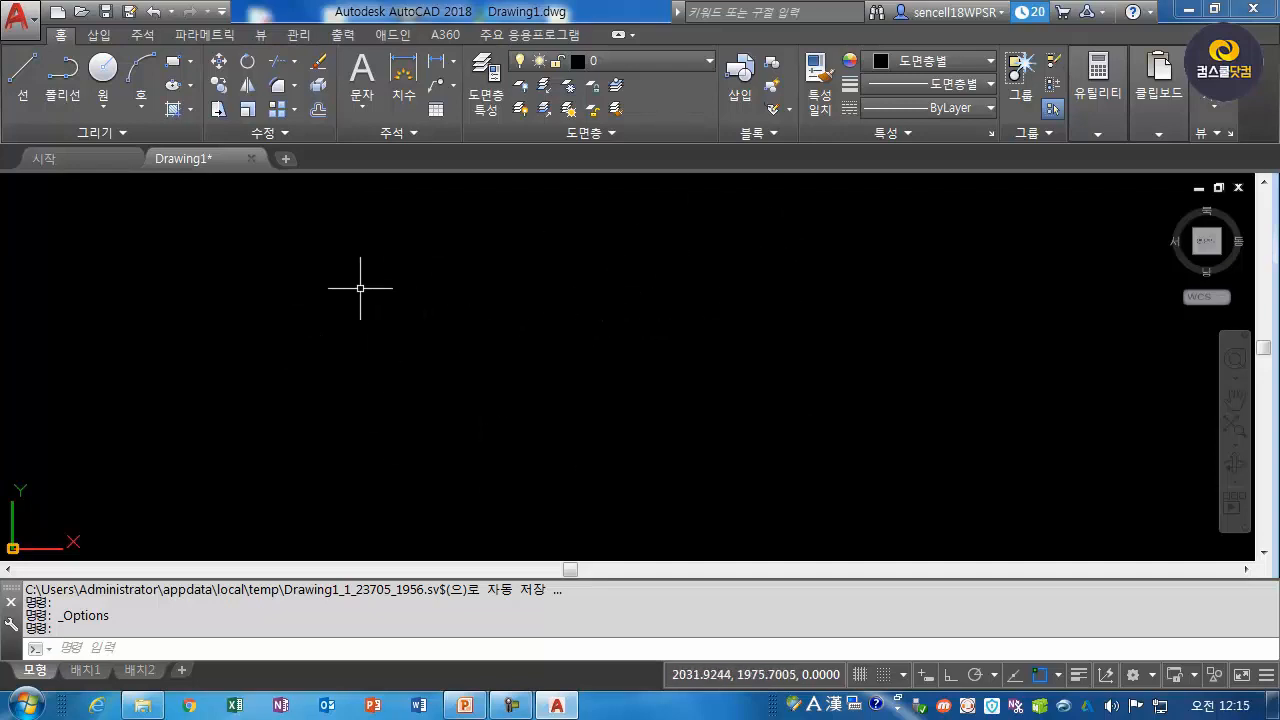
Reopen the drawing window colours from Options and set the 2D model space uniform background to white (흰색).
click(34, 22)
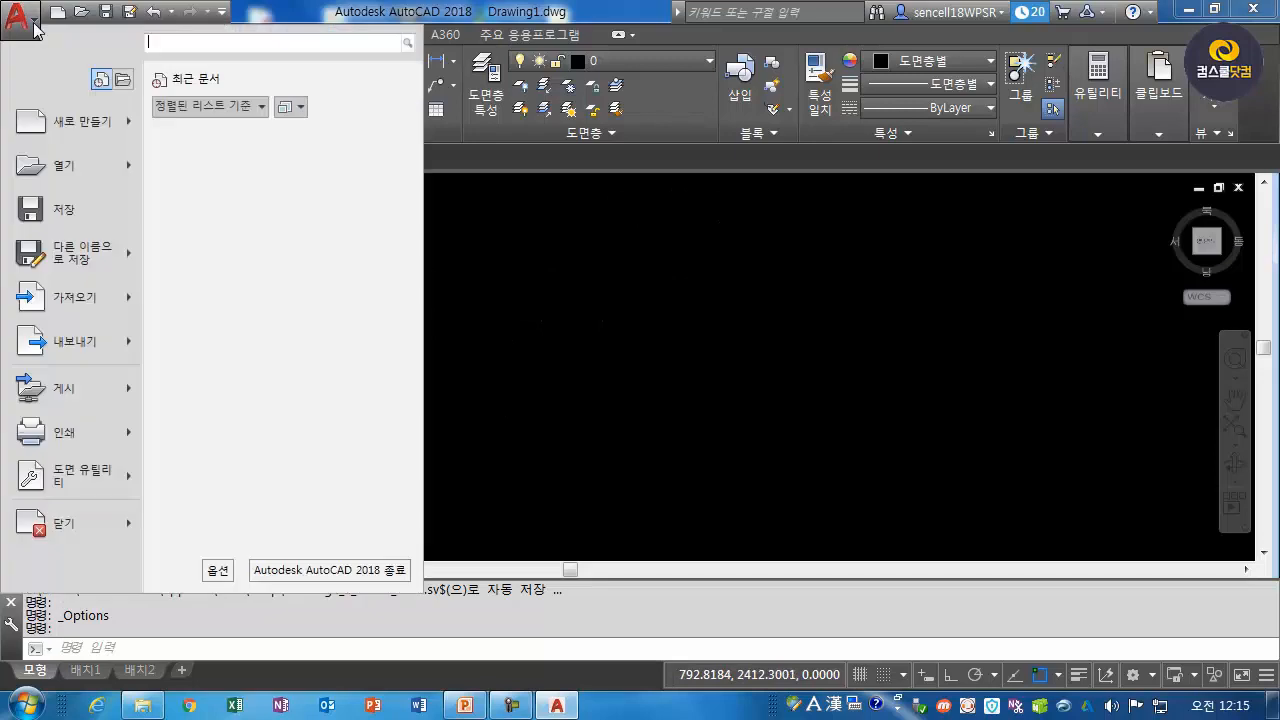
click(217, 570)
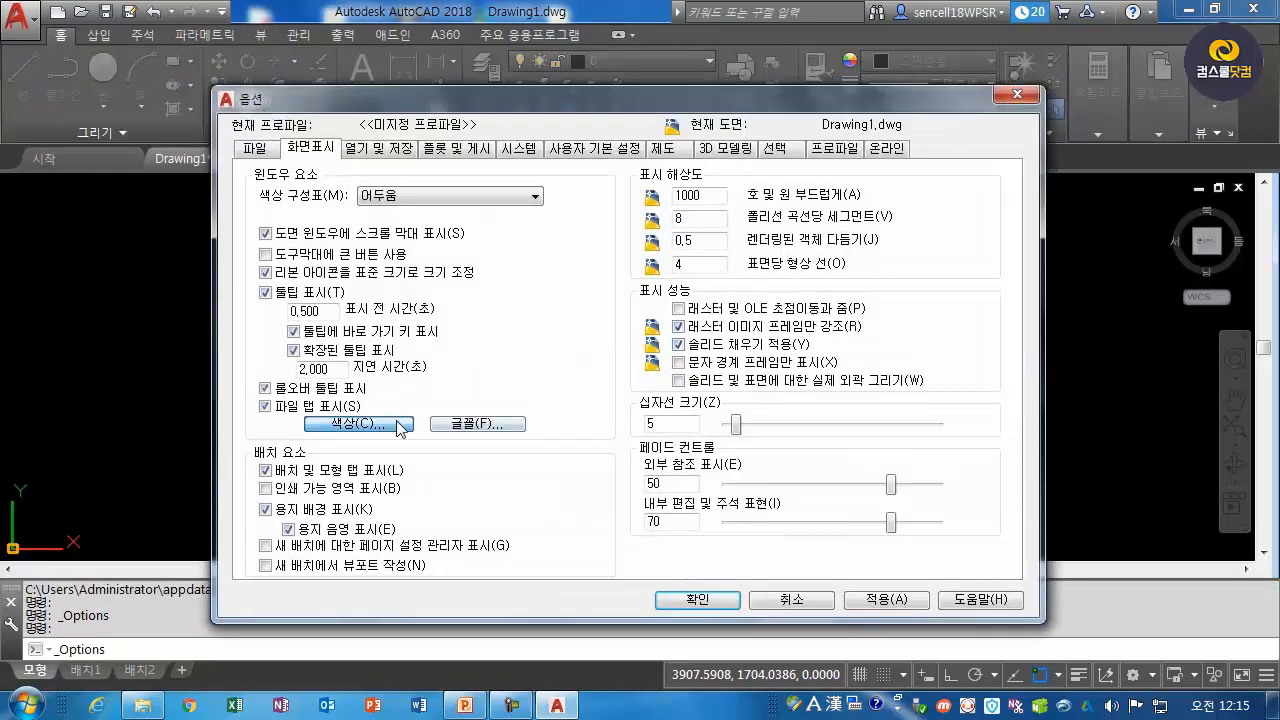
click(400, 427)
click(914, 112)
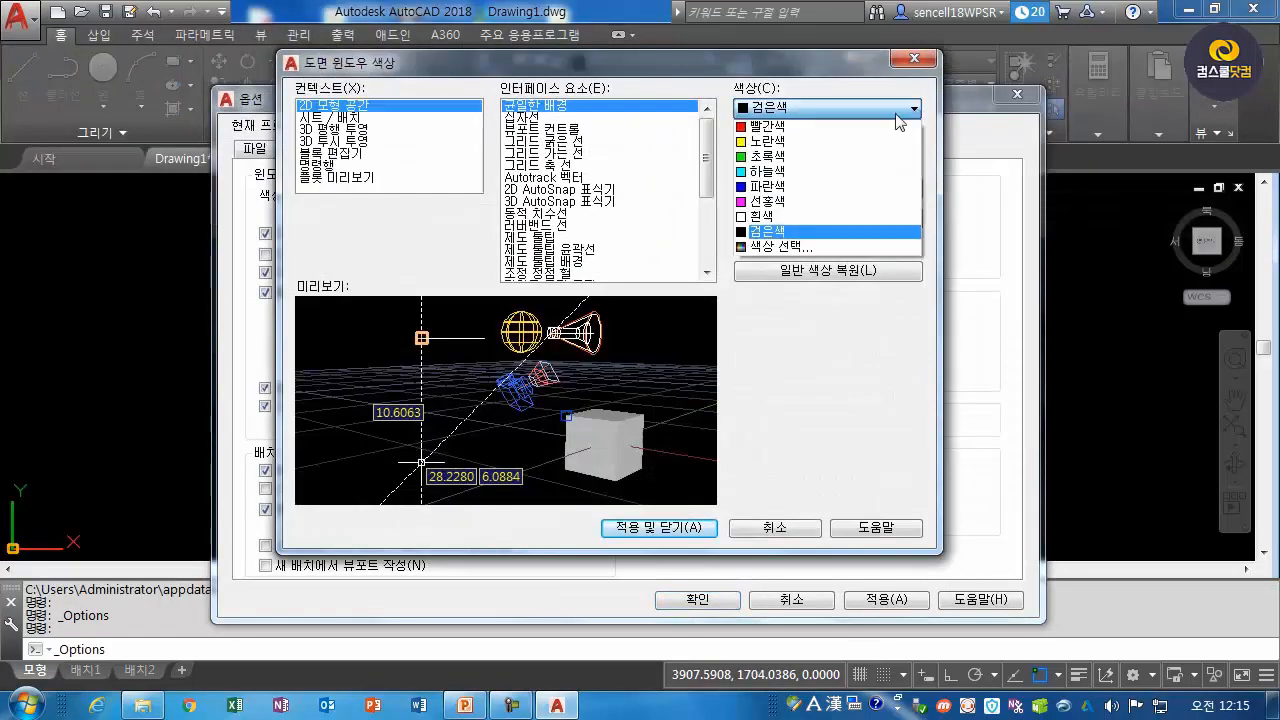
click(800, 216)
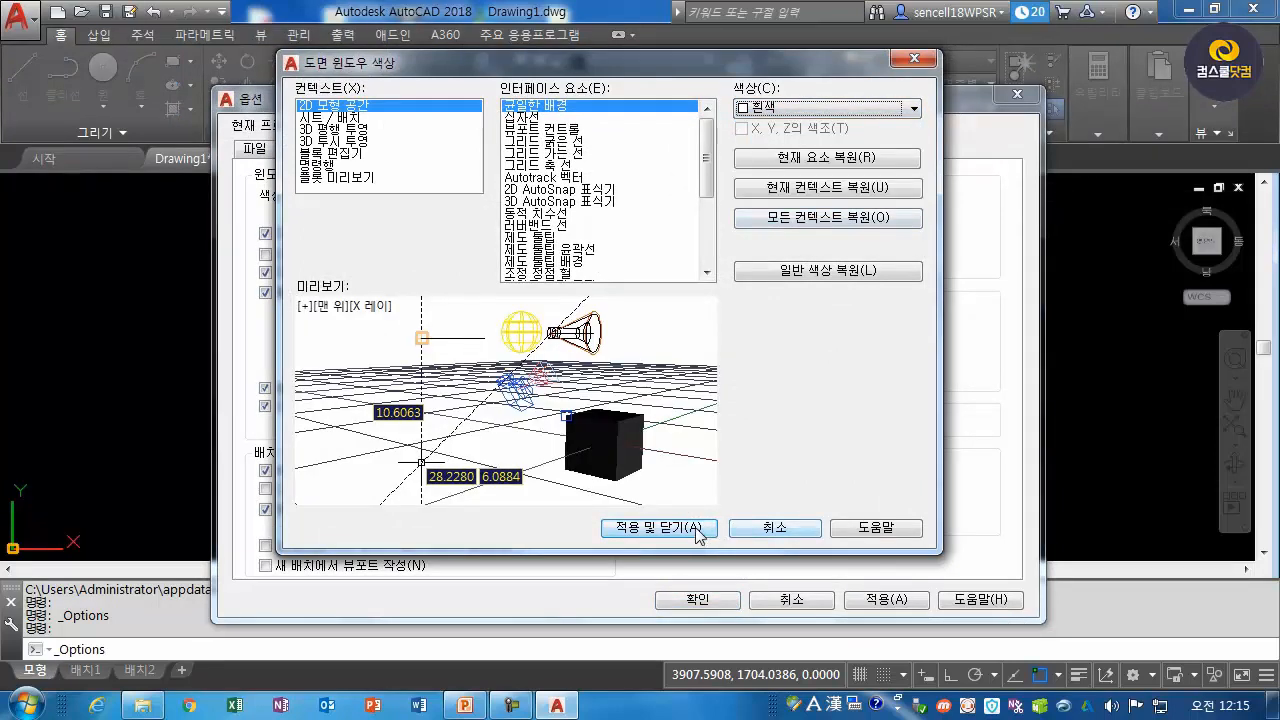
click(658, 528)
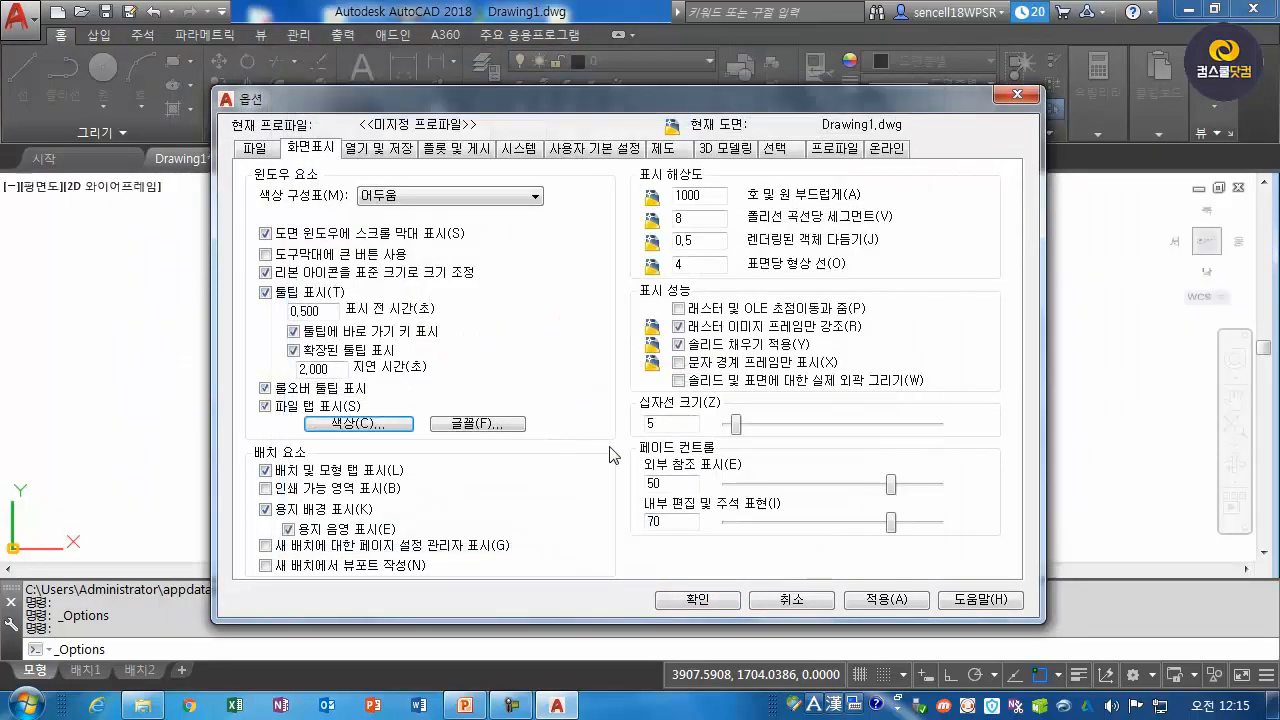
Check the crosshair (십자선) colour for 2D model space, and accept the colour and Options dialogs.
click(400, 424)
click(526, 119)
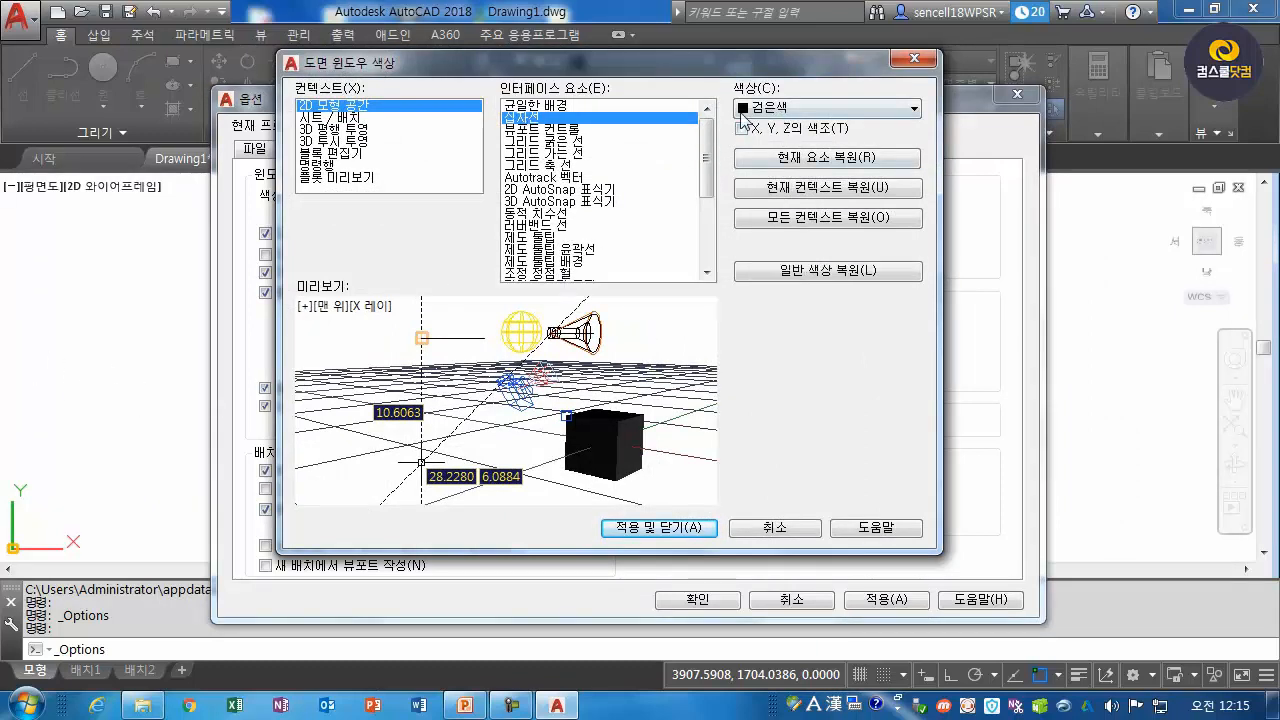
click(681, 528)
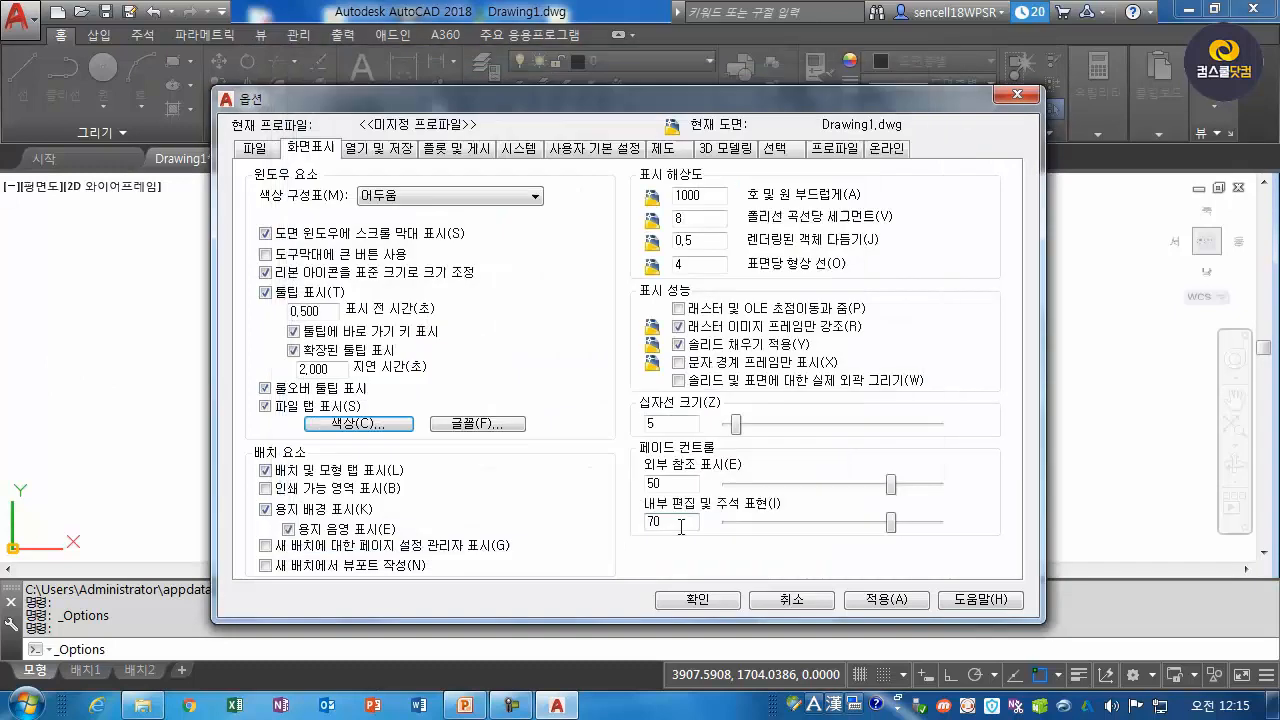
click(716, 604)
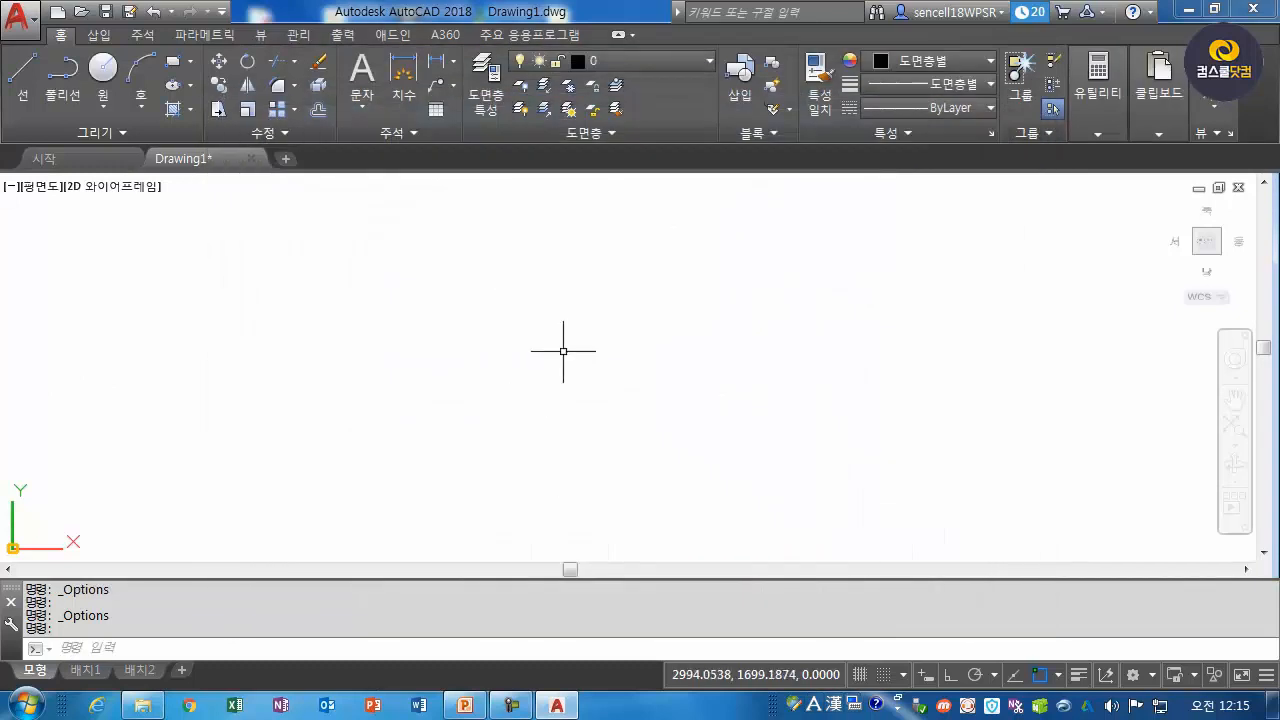
Reopen the drawing window colours and review the colours of the crosshair, minor grid lines and uniform background in 2D model space.
click(20, 20)
click(218, 570)
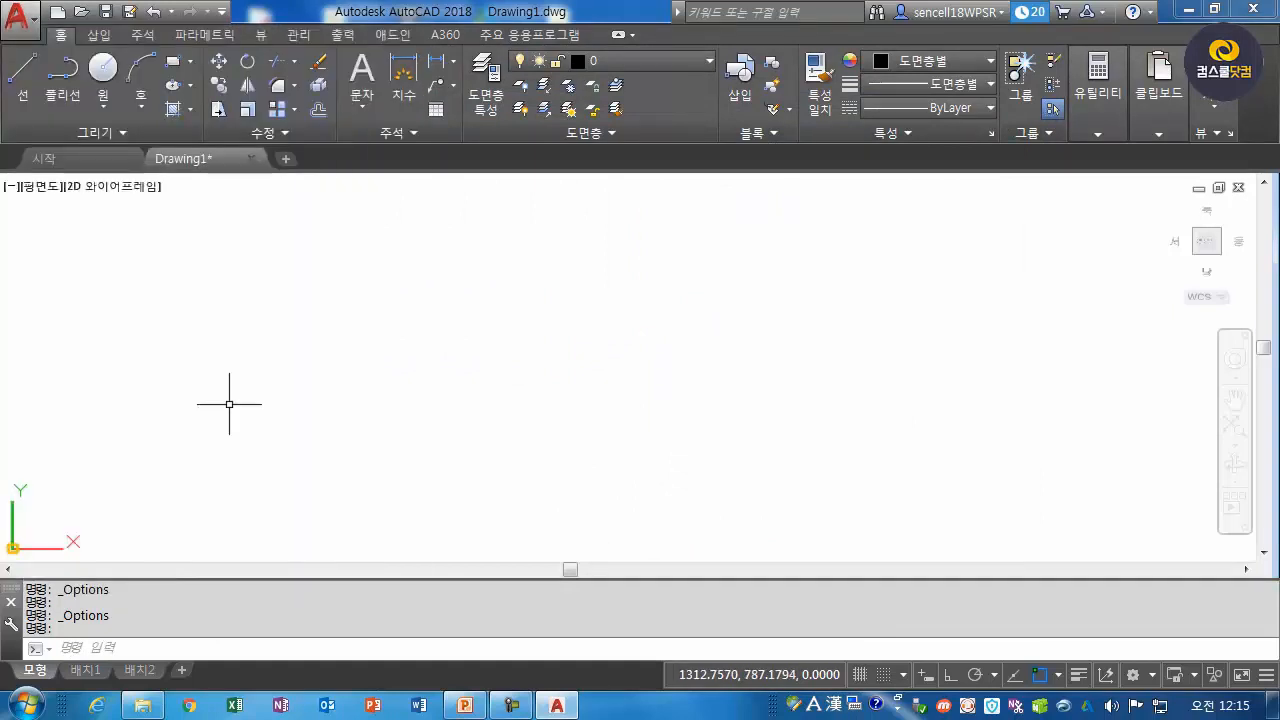
click(358, 424)
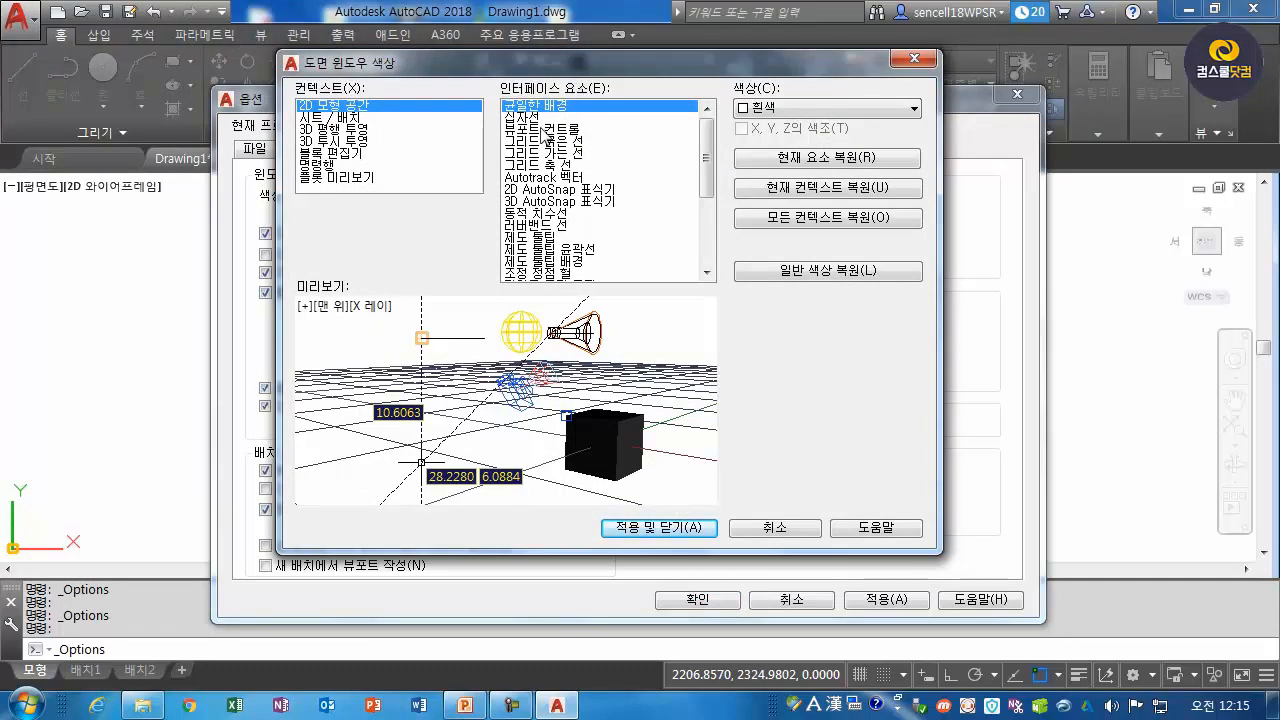
click(610, 118)
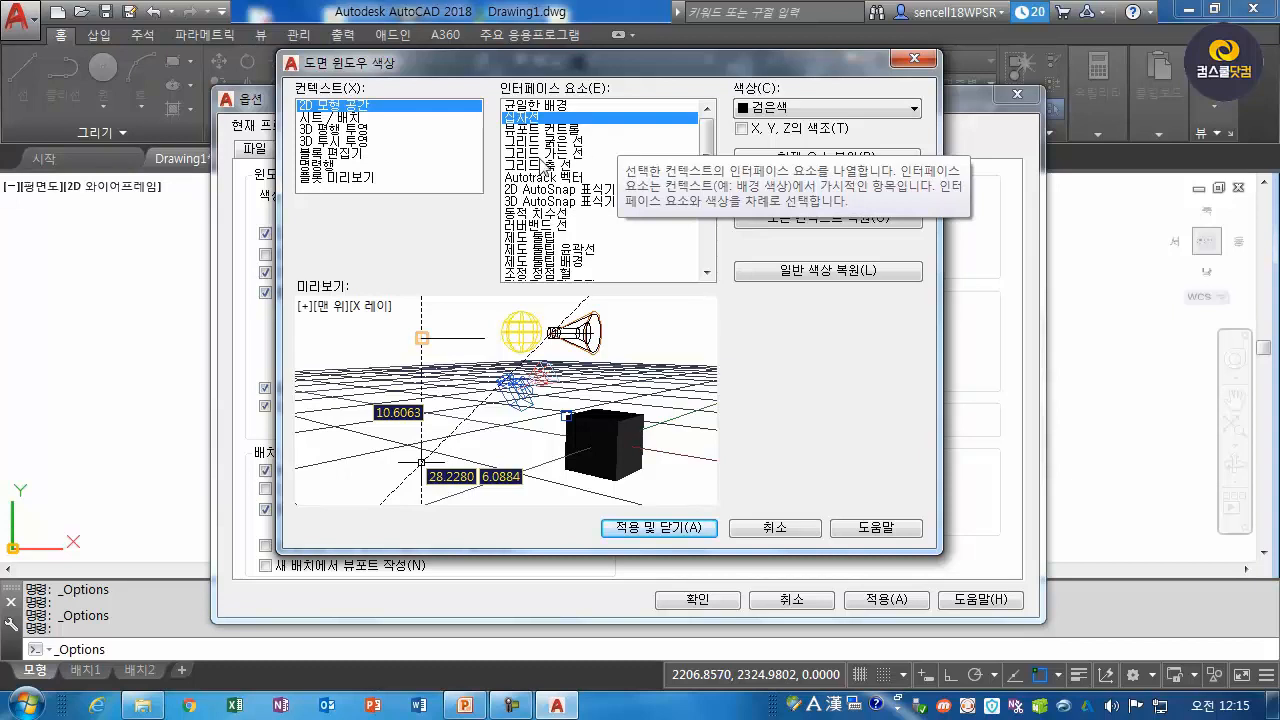
click(556, 153)
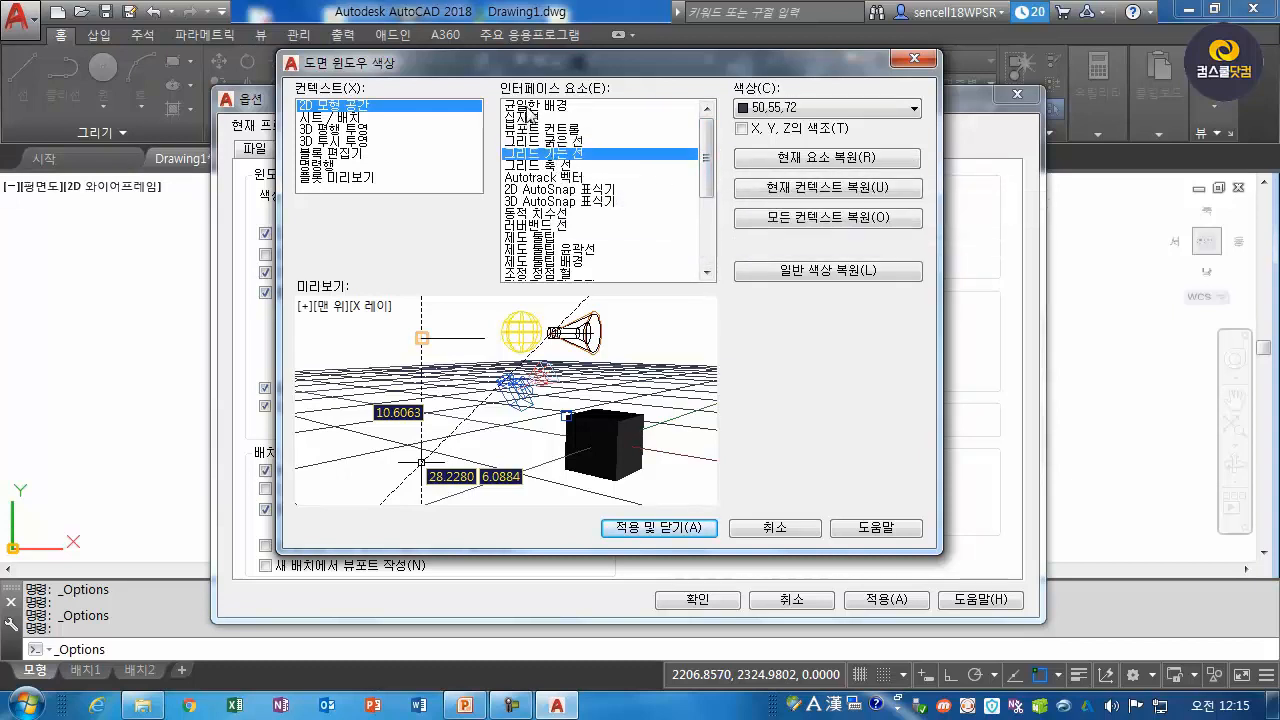
click(530, 106)
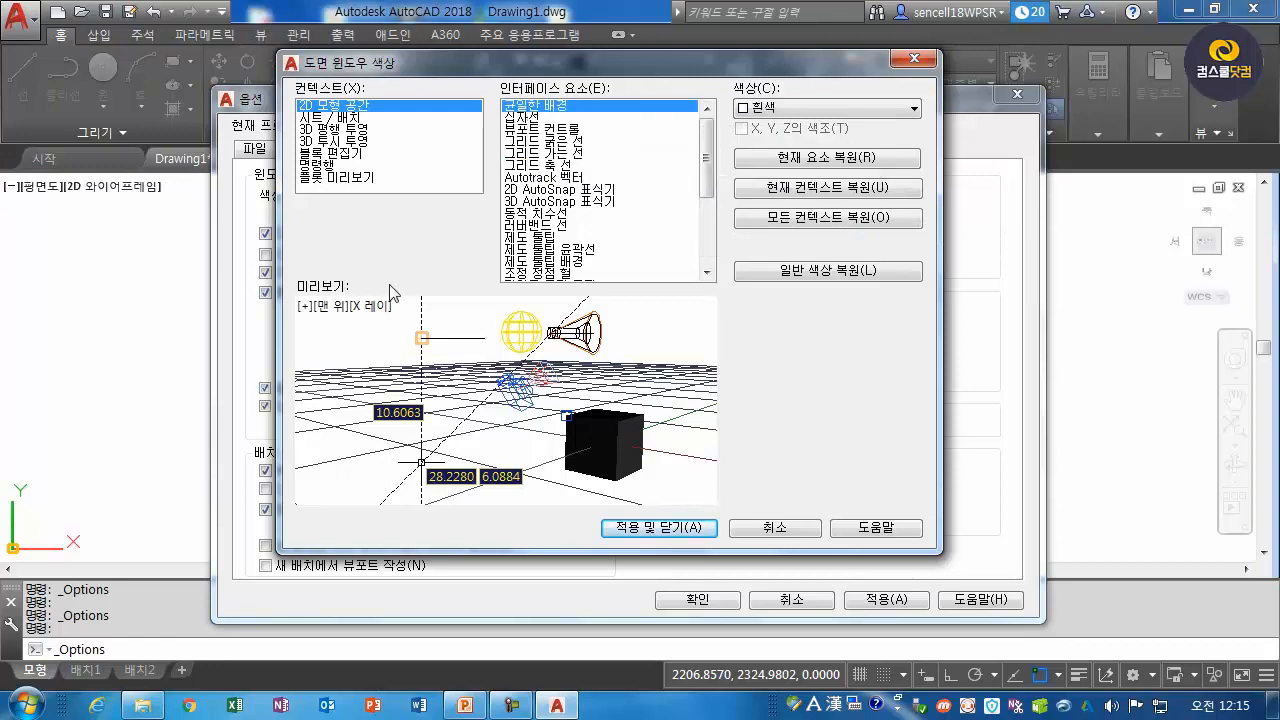
click(692, 530)
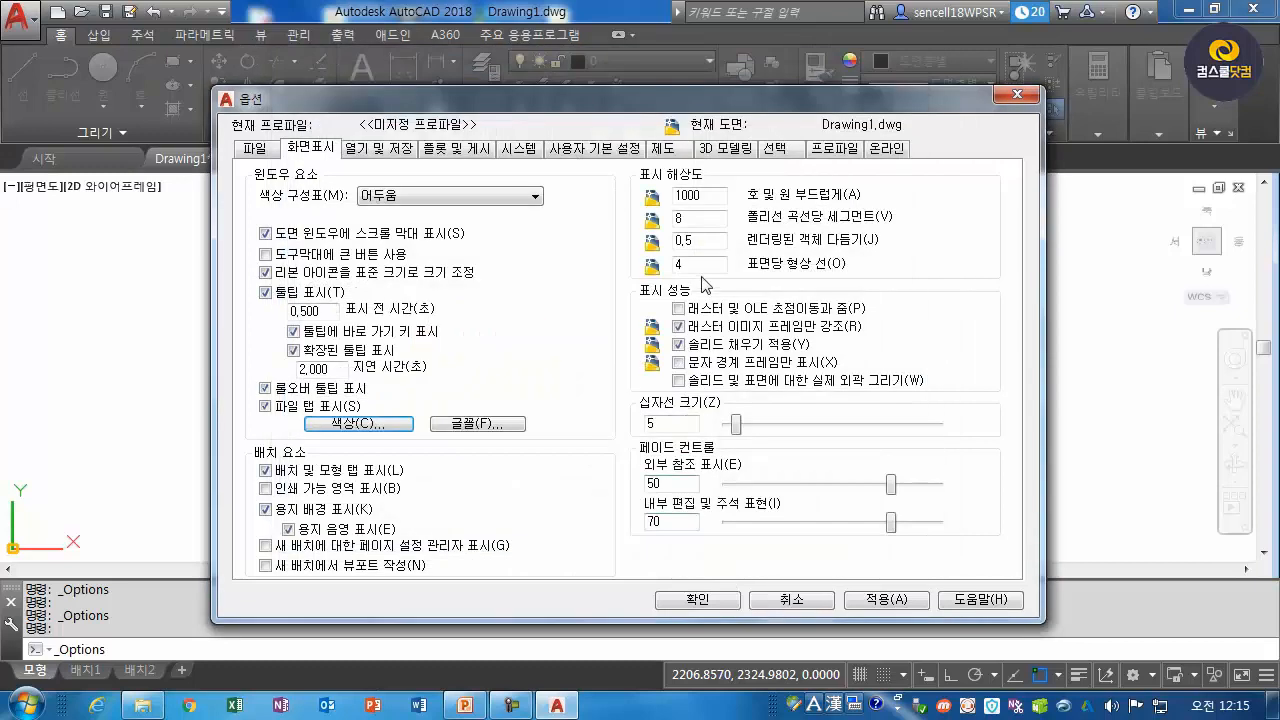
Move the Options dialog clear of the command window, and set the command-line font to 돋움체, style 보통, size 11.
drag(634, 103, 643, 44)
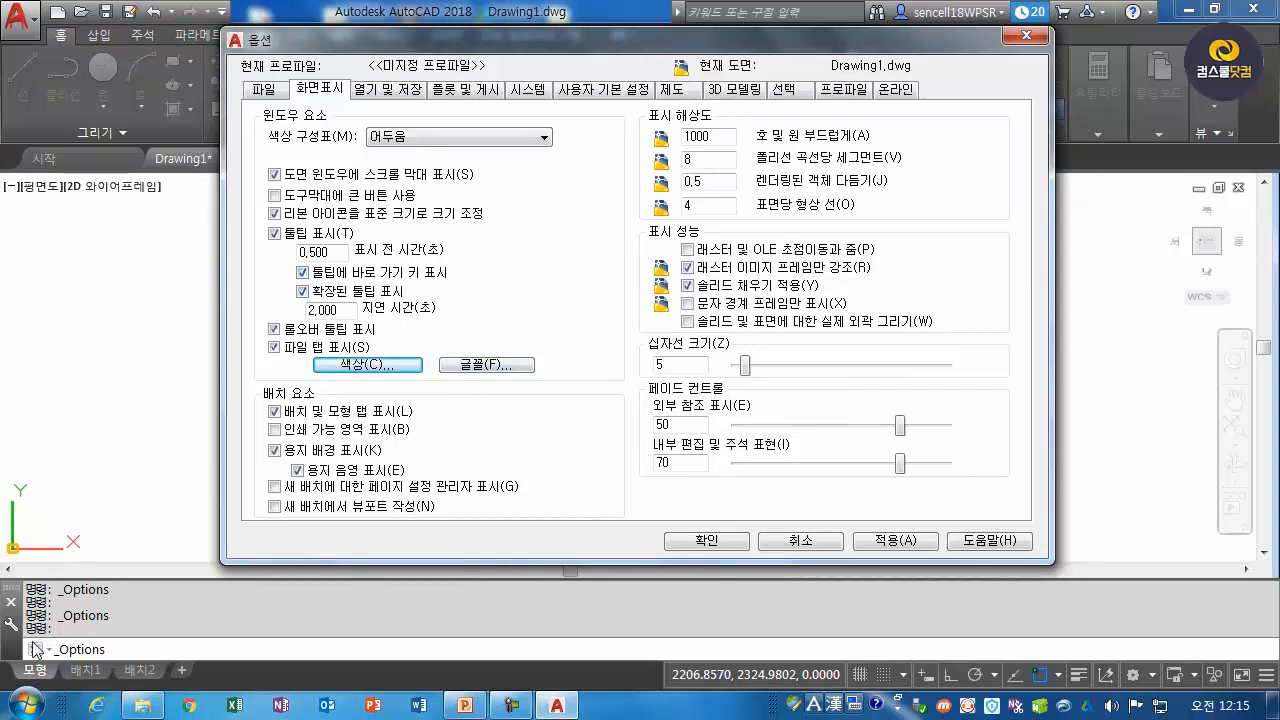
click(494, 366)
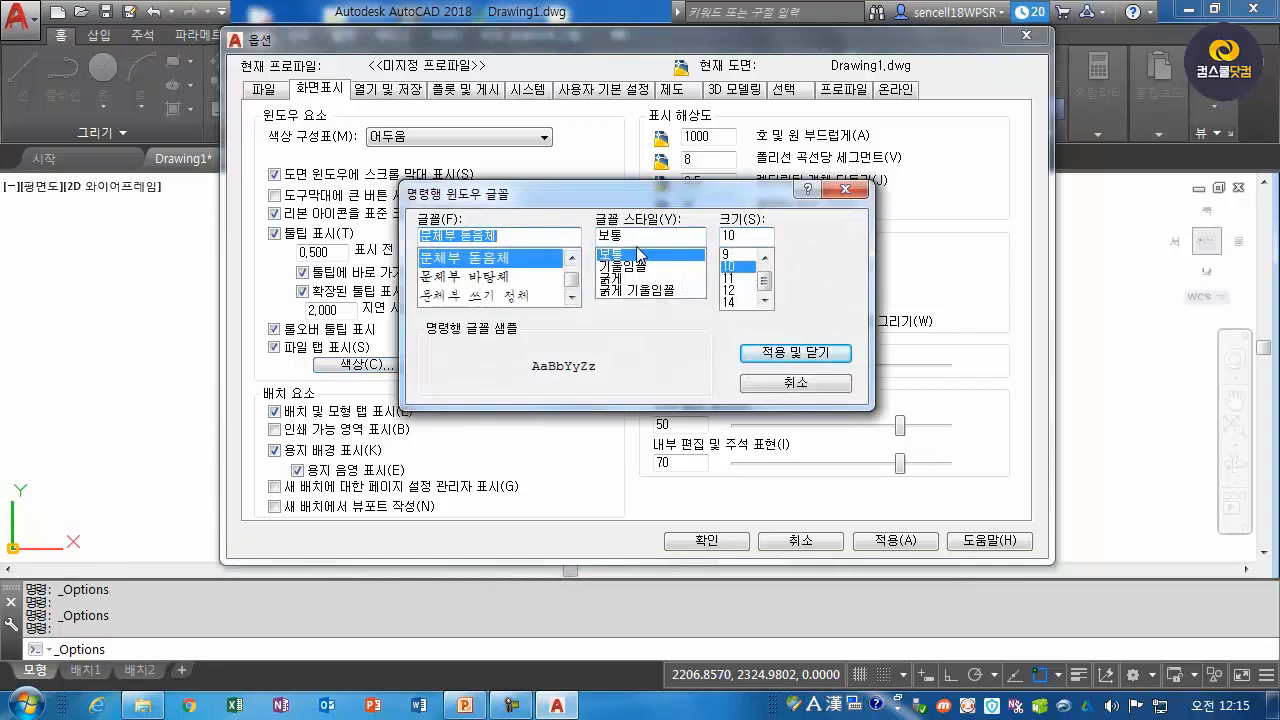
click(572, 258)
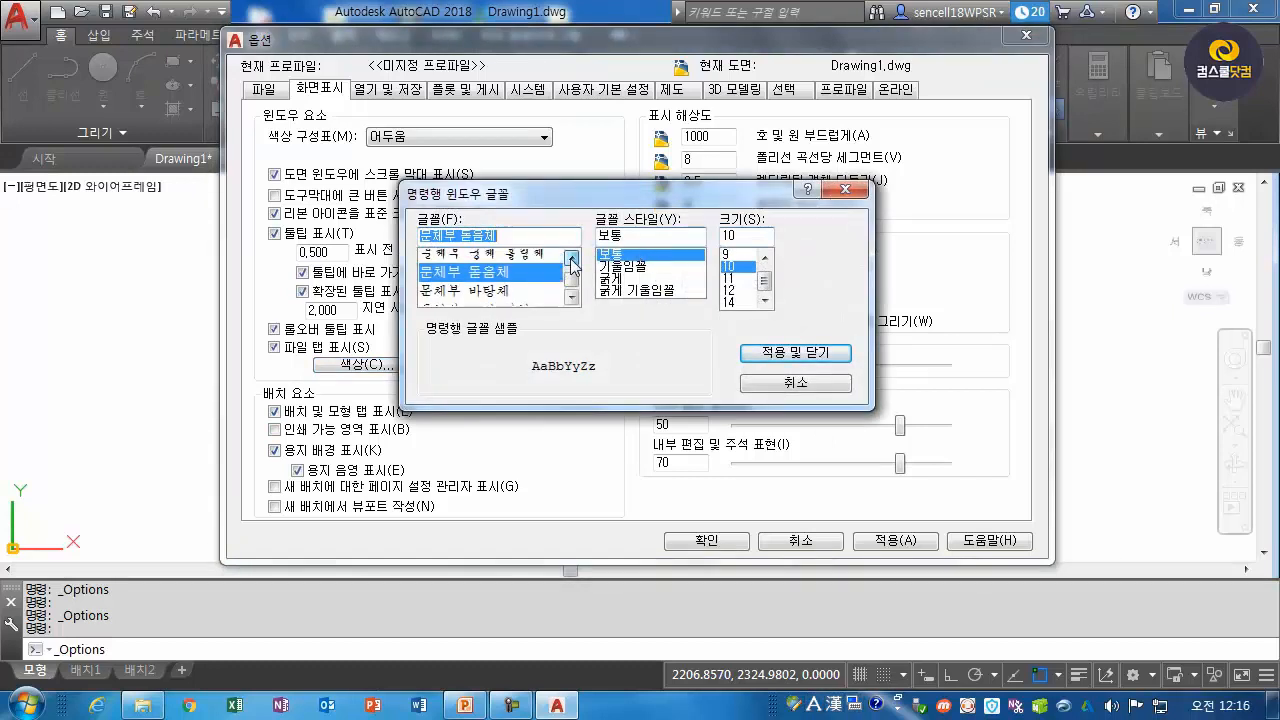
click(572, 258)
click(572, 258)
click(572, 258)
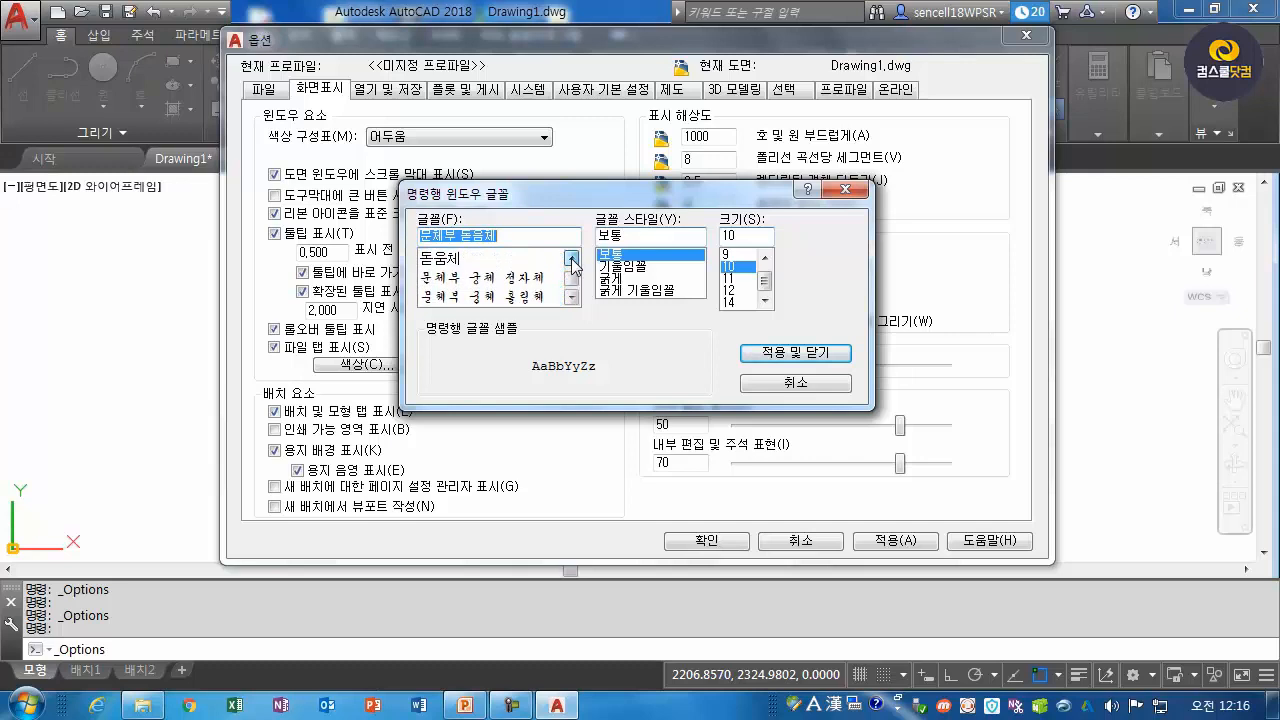
click(457, 278)
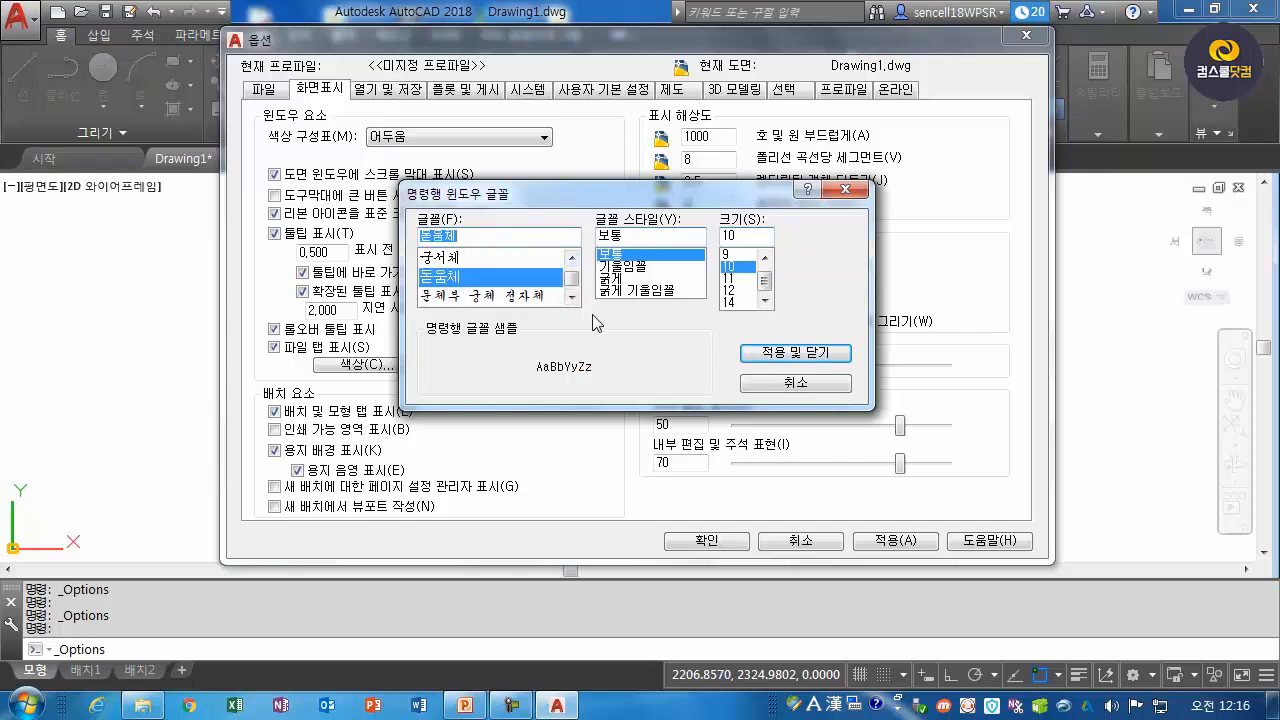
click(624, 254)
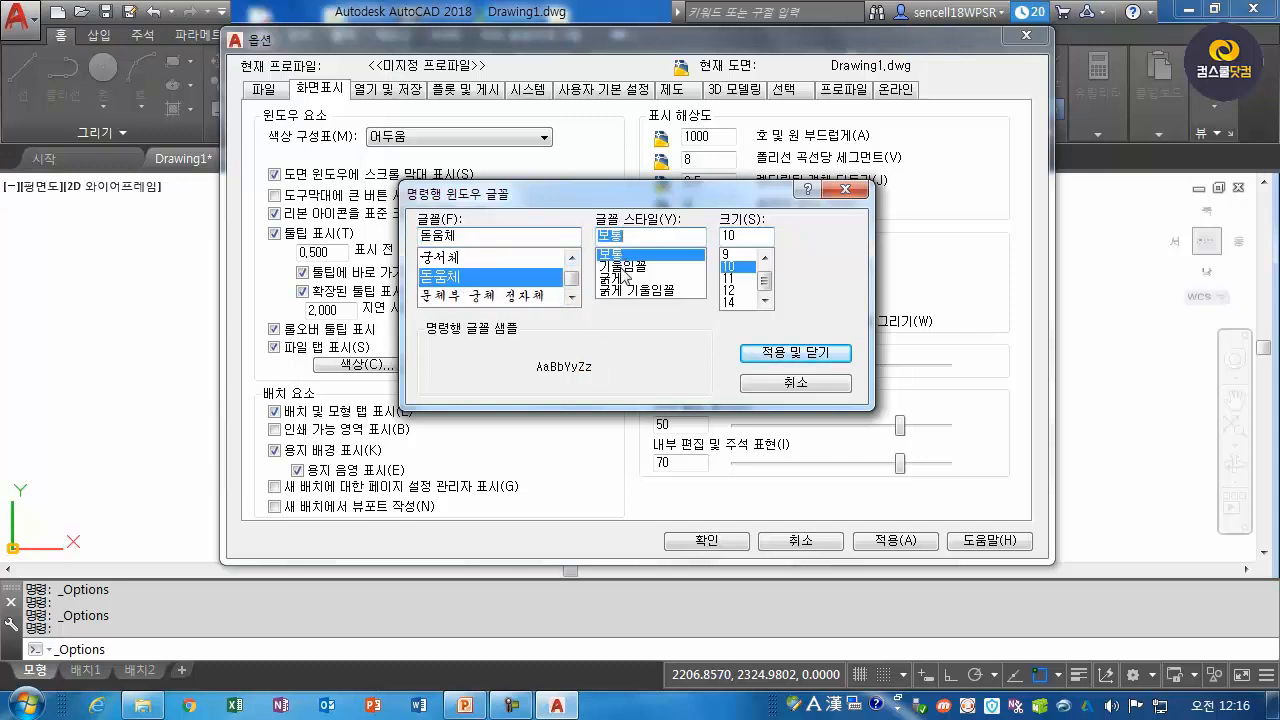
click(740, 279)
click(795, 355)
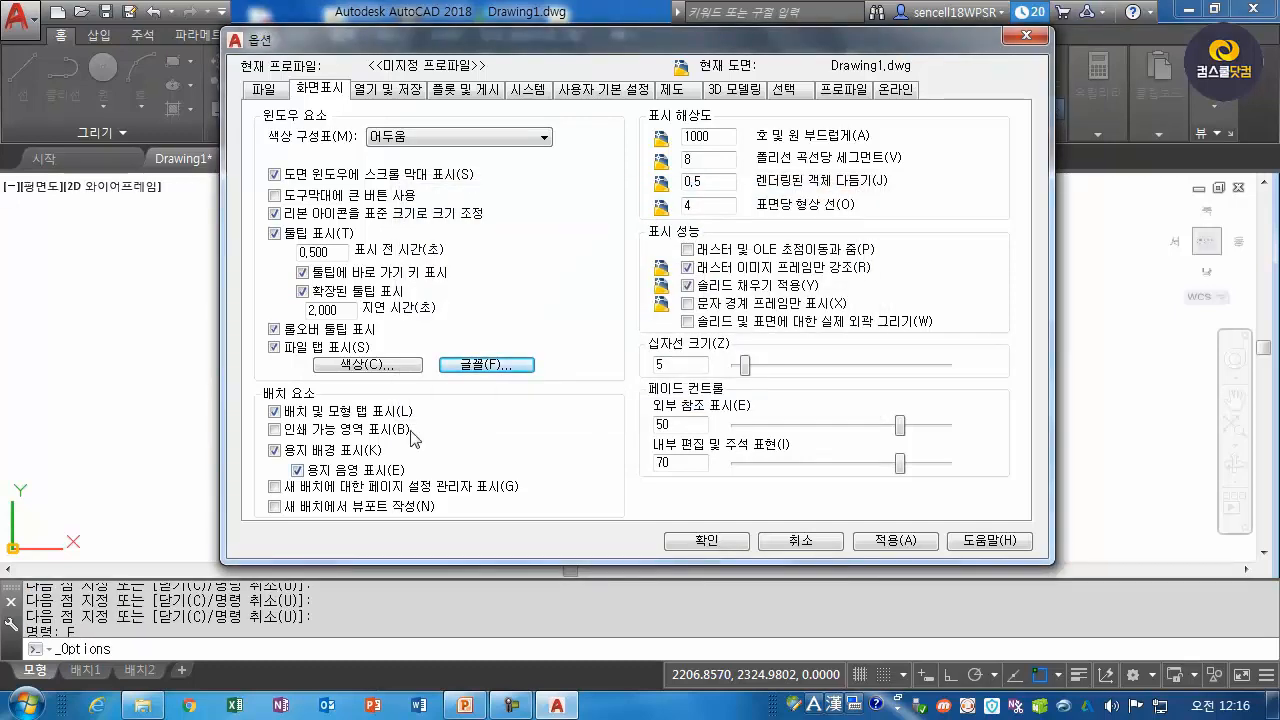
Reduce the command-line font size to 10 and apply it.
click(470, 365)
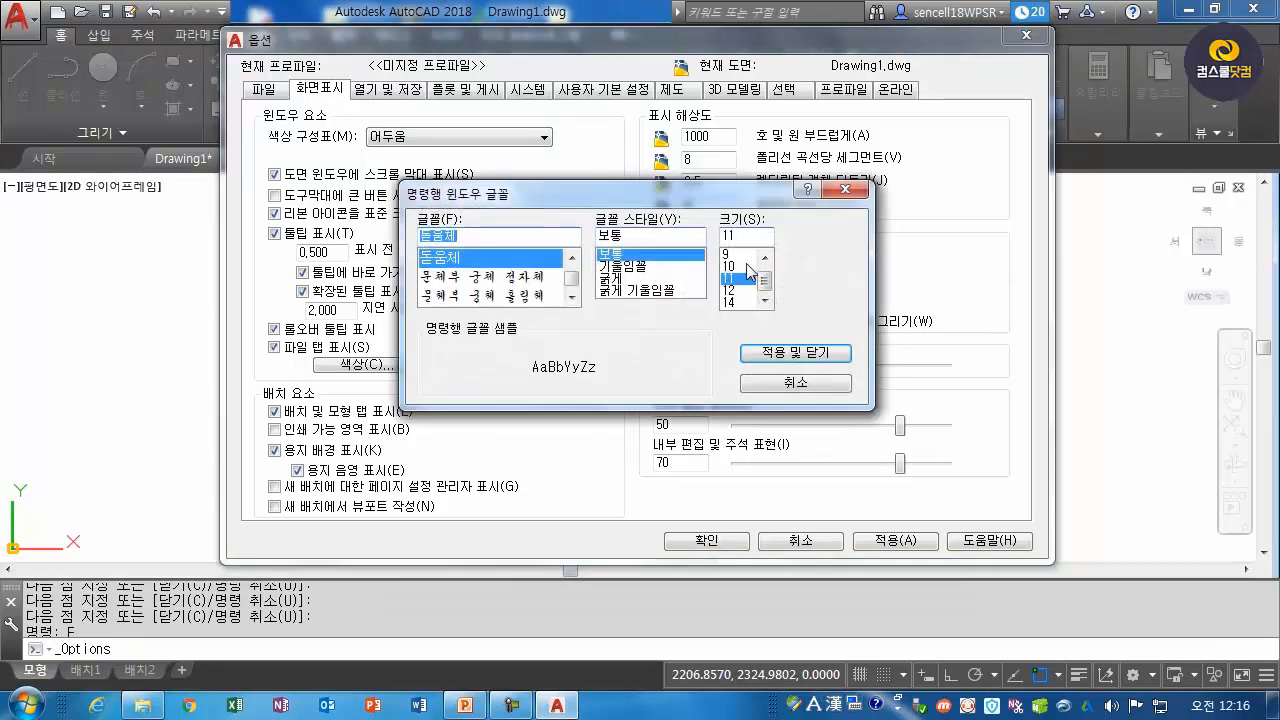
click(795, 353)
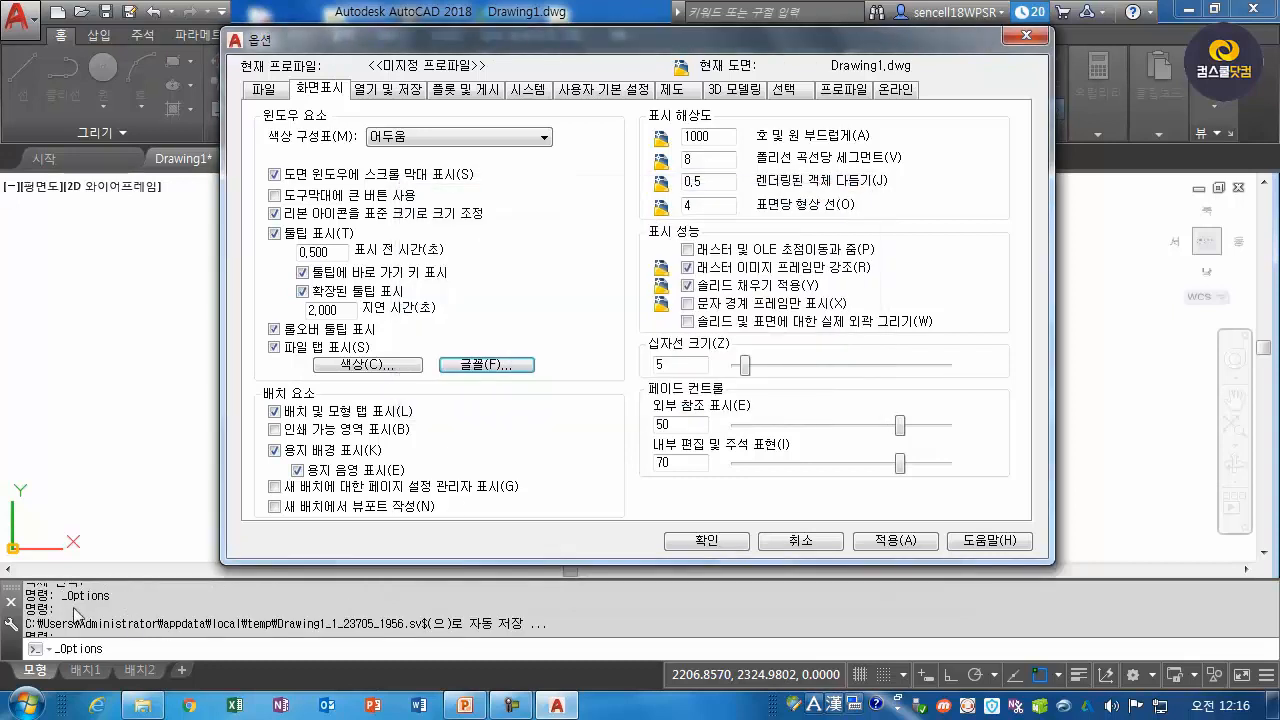
Apply the command-line font at size 9 and accept the Options dialog.
click(484, 365)
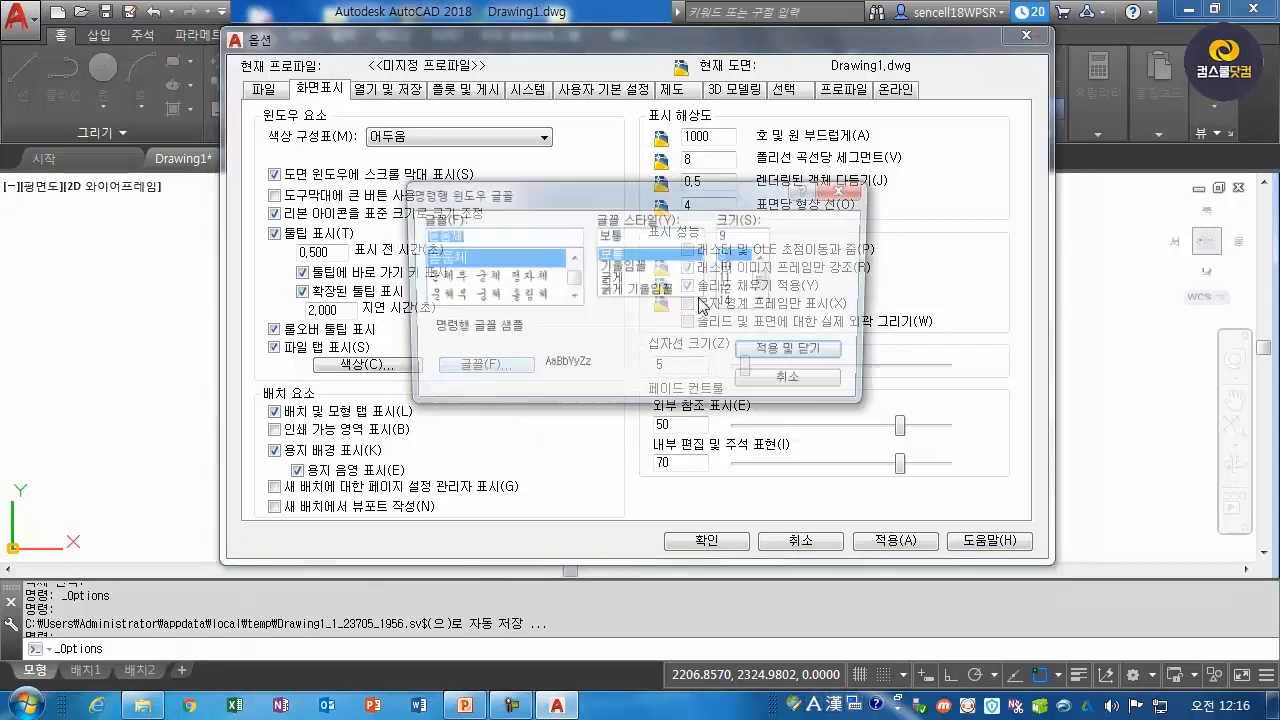
click(805, 358)
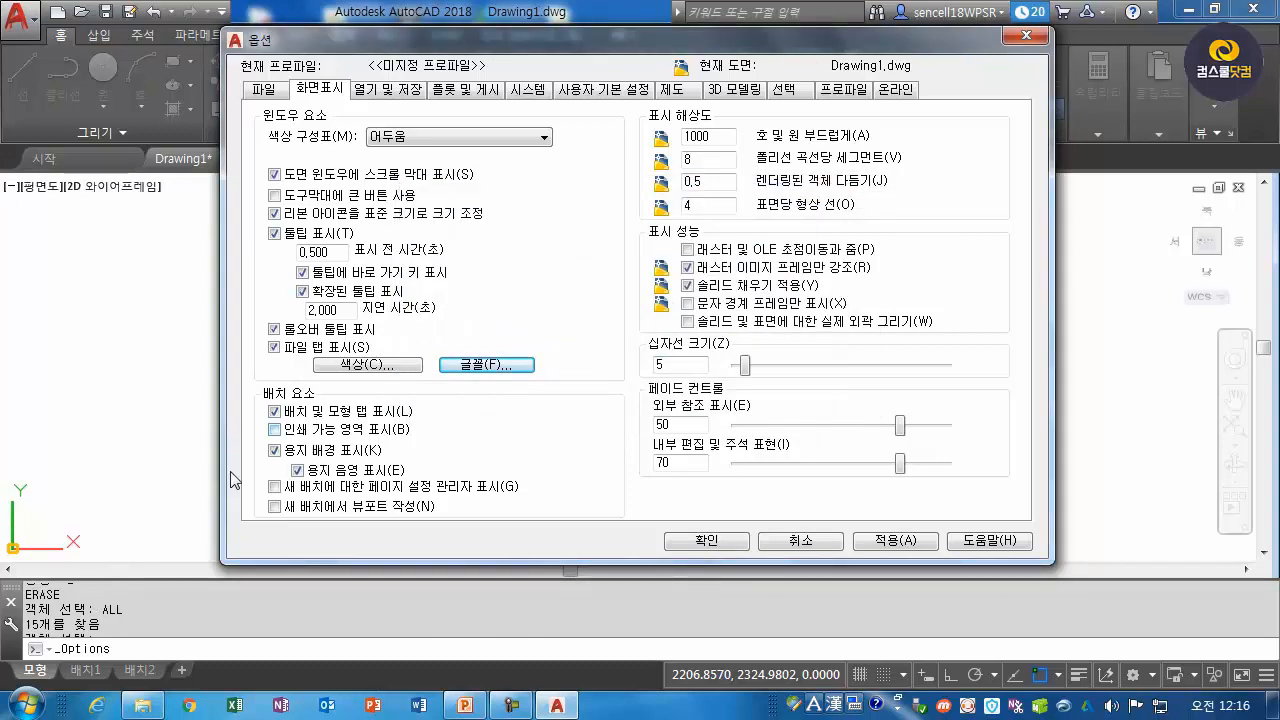
click(706, 541)
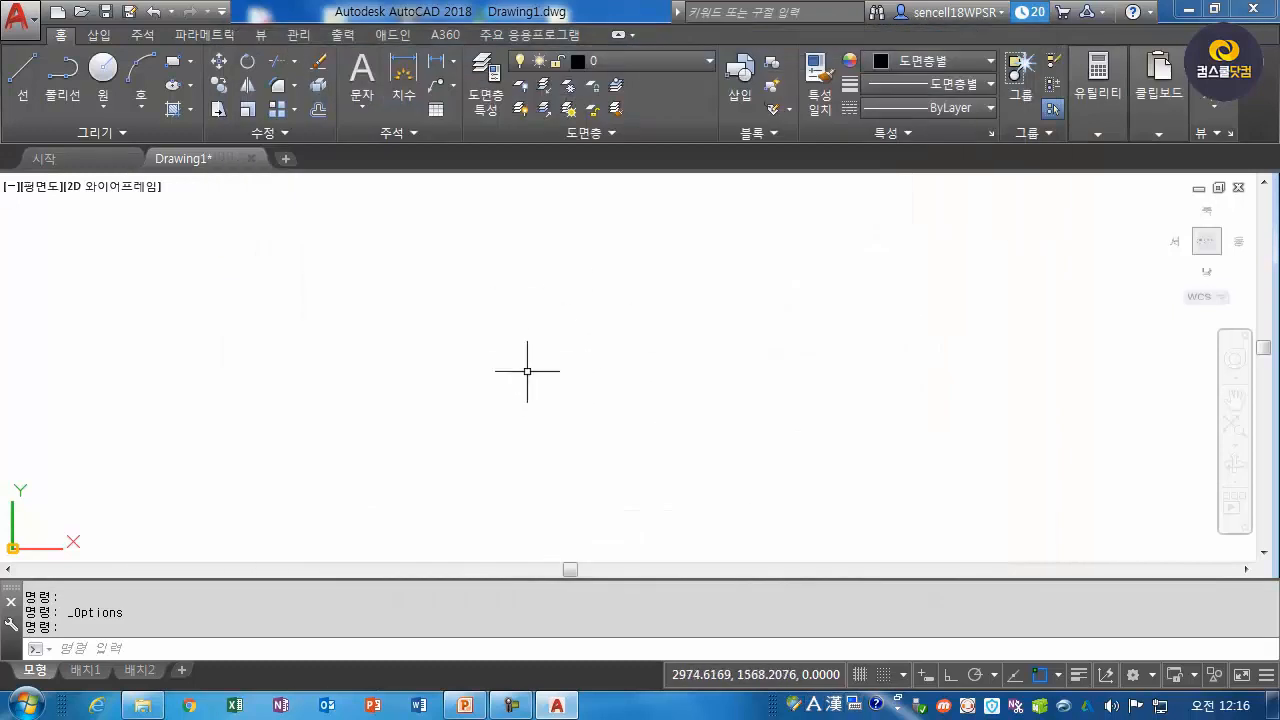
Set the crosshair size to 100 in the display options, apply it and accept the dialog.
click(20, 18)
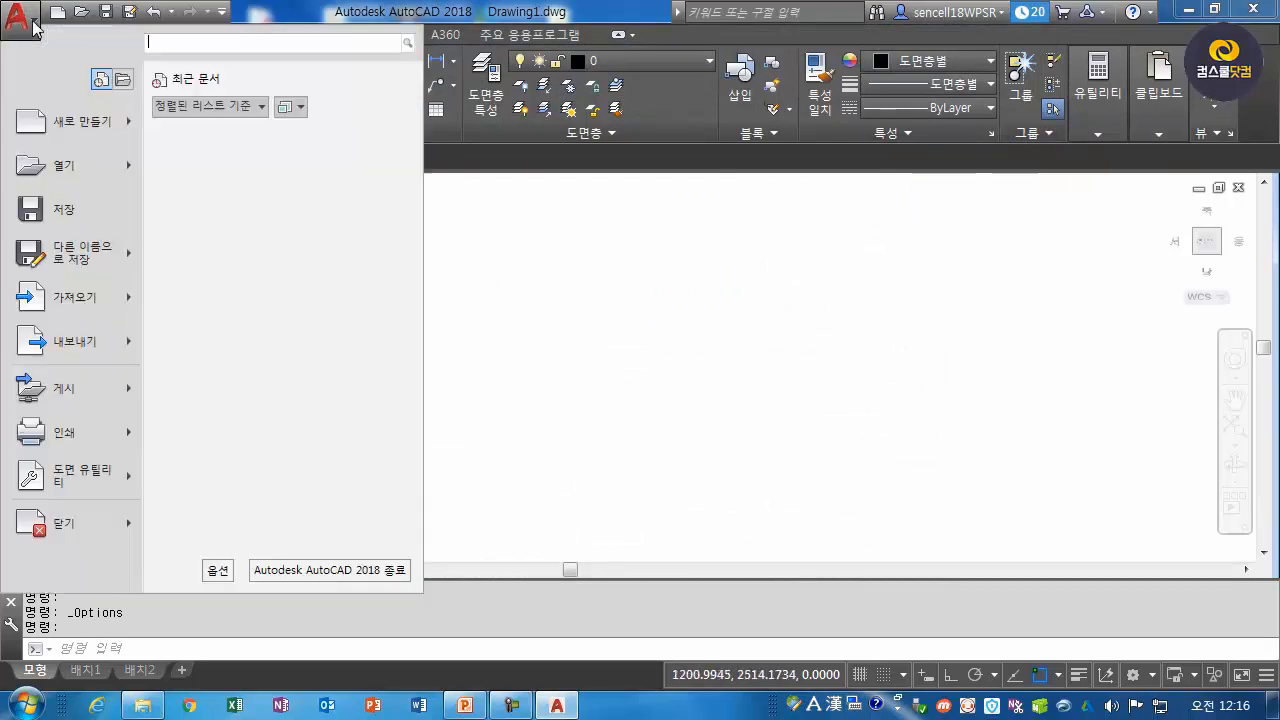
click(217, 570)
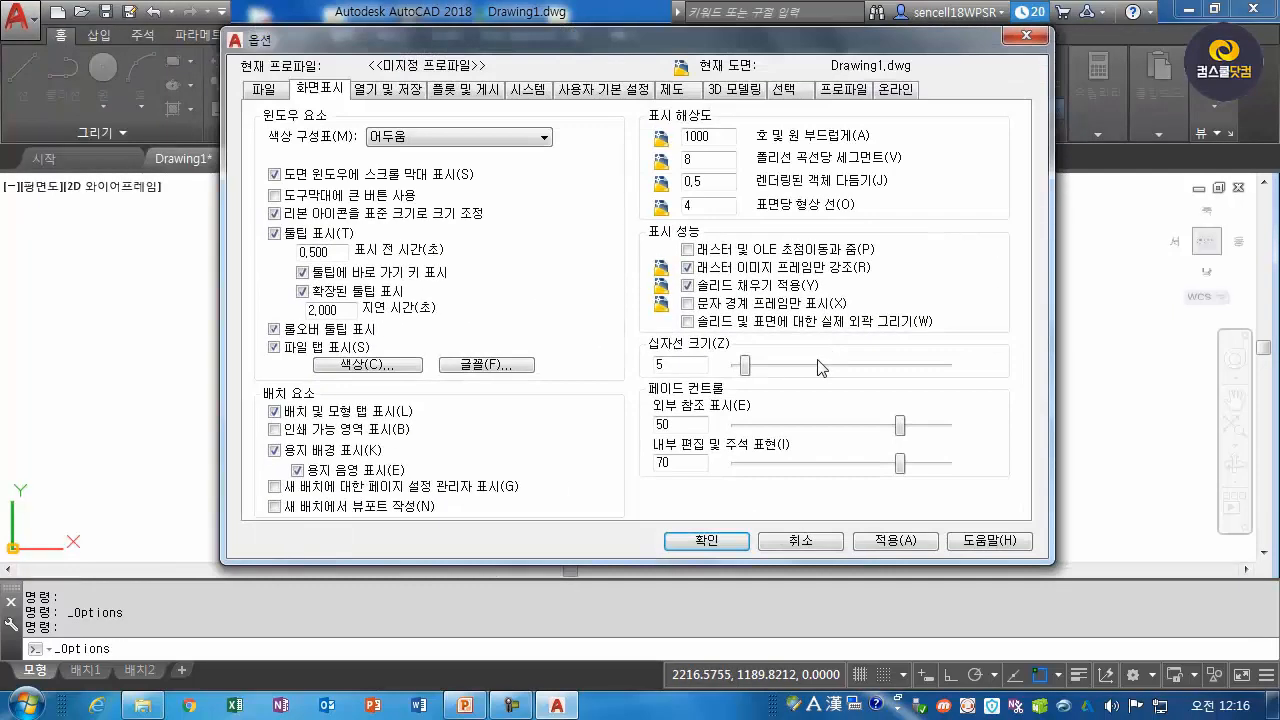
drag(746, 370, 950, 370)
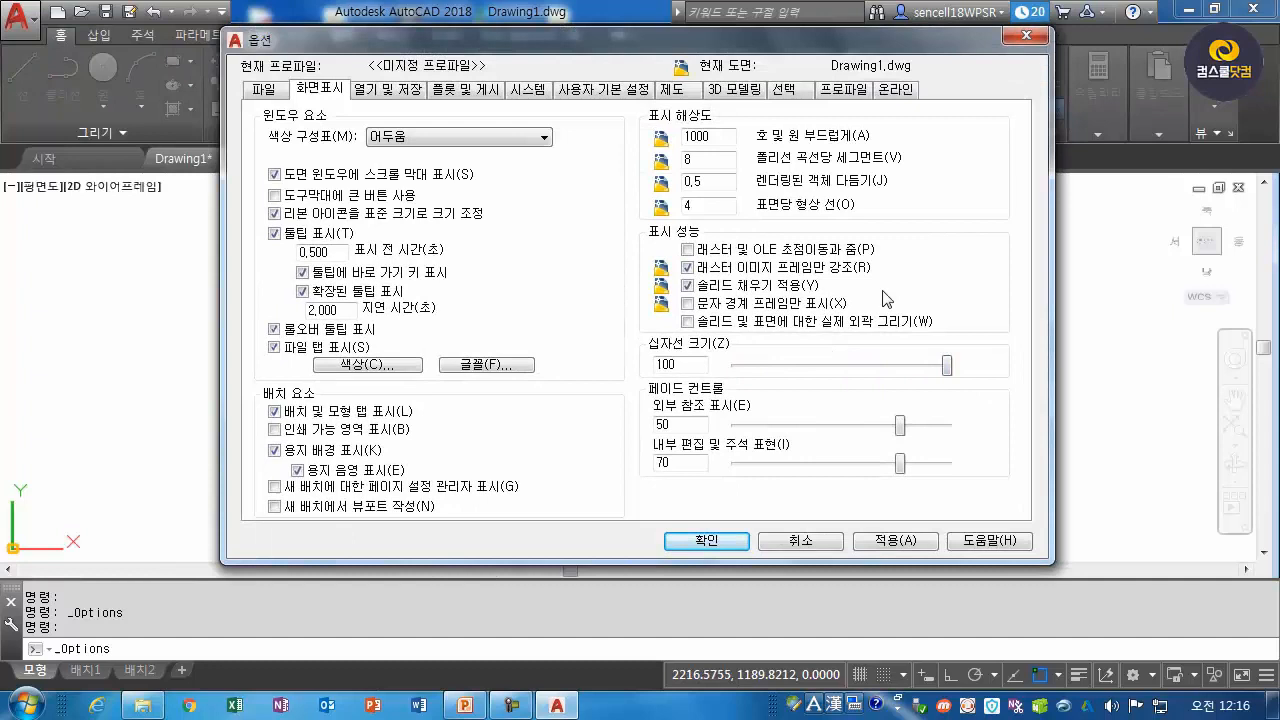
click(897, 540)
click(737, 540)
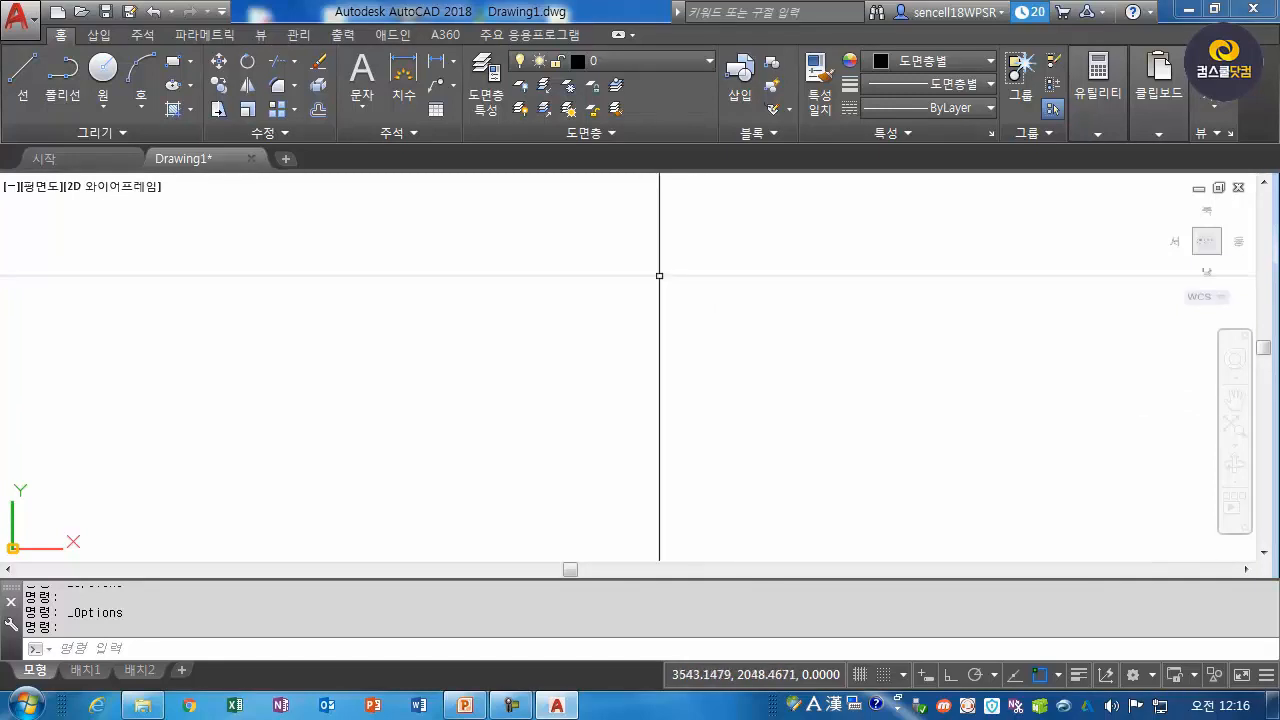
Reduce the crosshair size to 20 in the display options and accept the dialog.
click(20, 18)
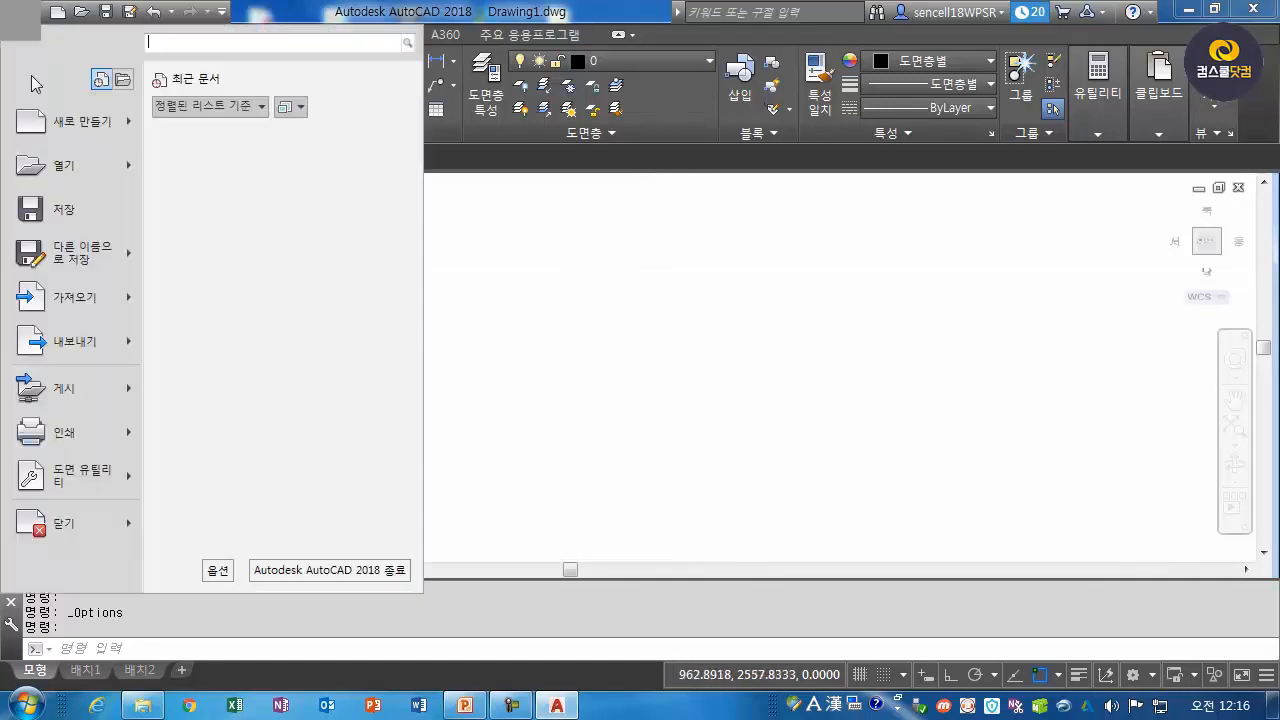
click(222, 572)
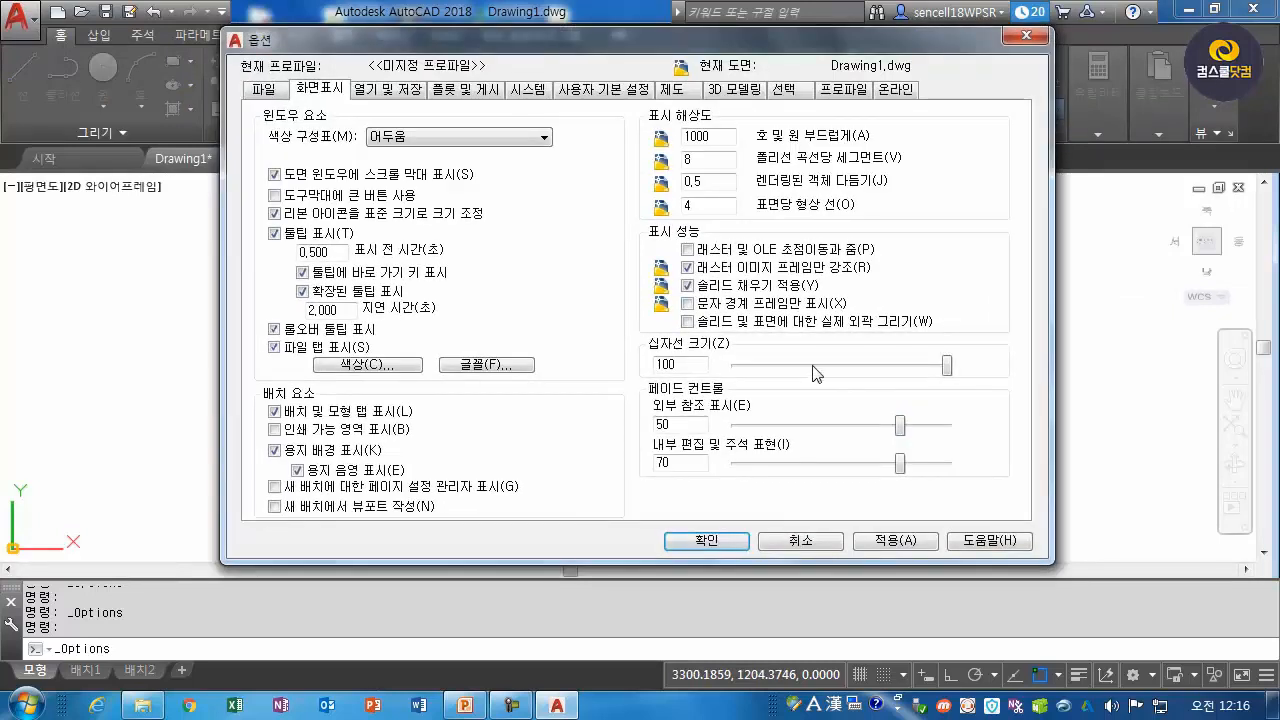
drag(948, 370, 780, 392)
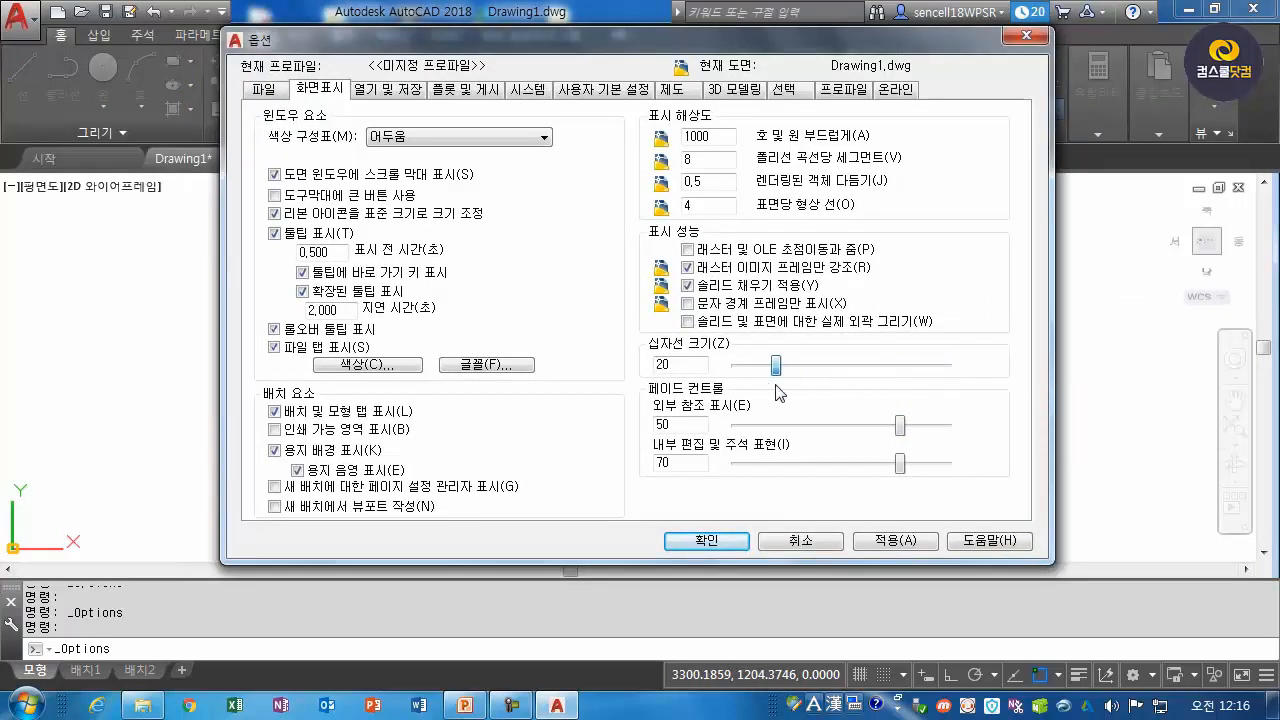
click(706, 540)
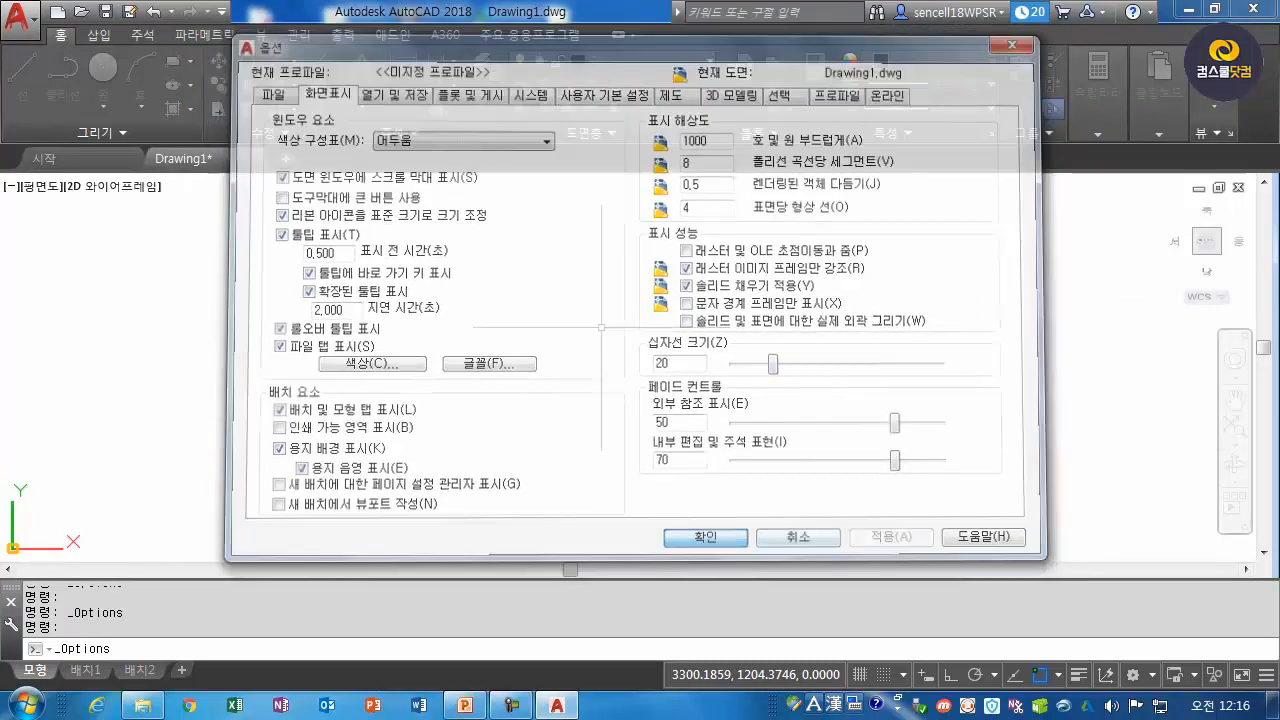
Set the crosshair size back to 5 in the display options and accept the dialog.
click(20, 20)
click(218, 572)
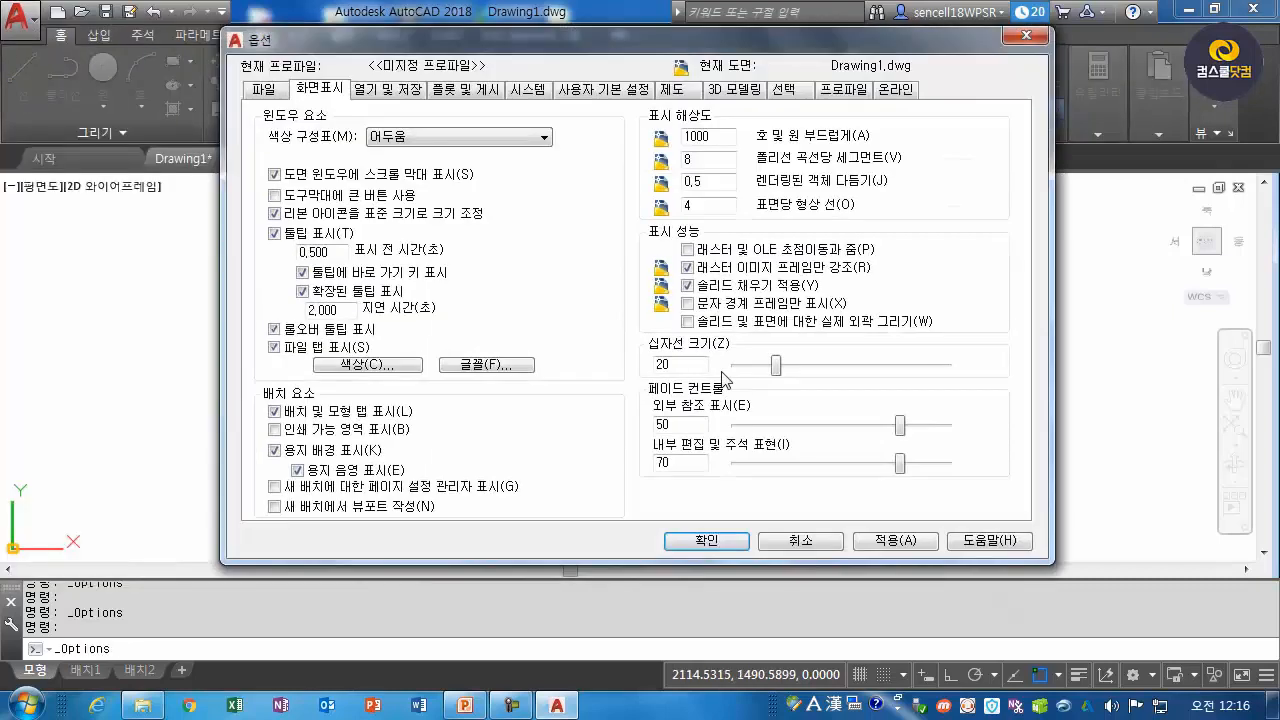
key(Return)
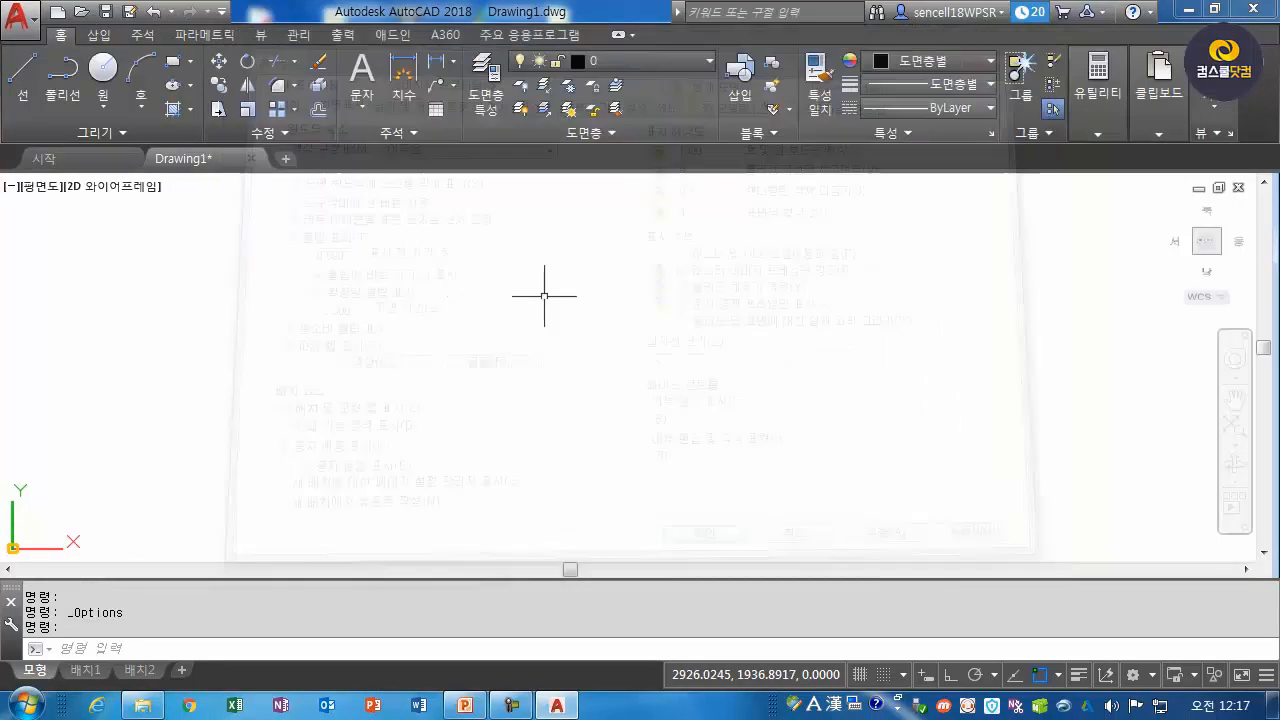
In Options, set automatic save to every 5 minutes, review the selection settings and accept the dialog.
click(20, 20)
click(218, 569)
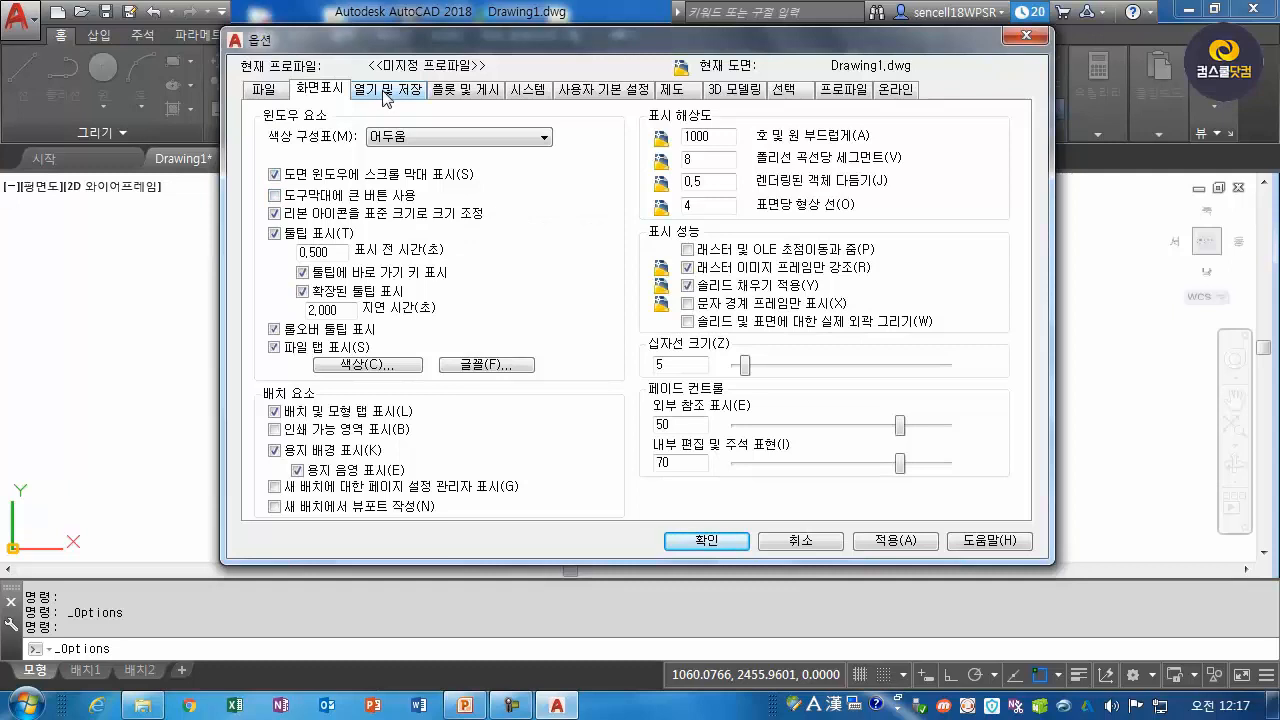
click(387, 90)
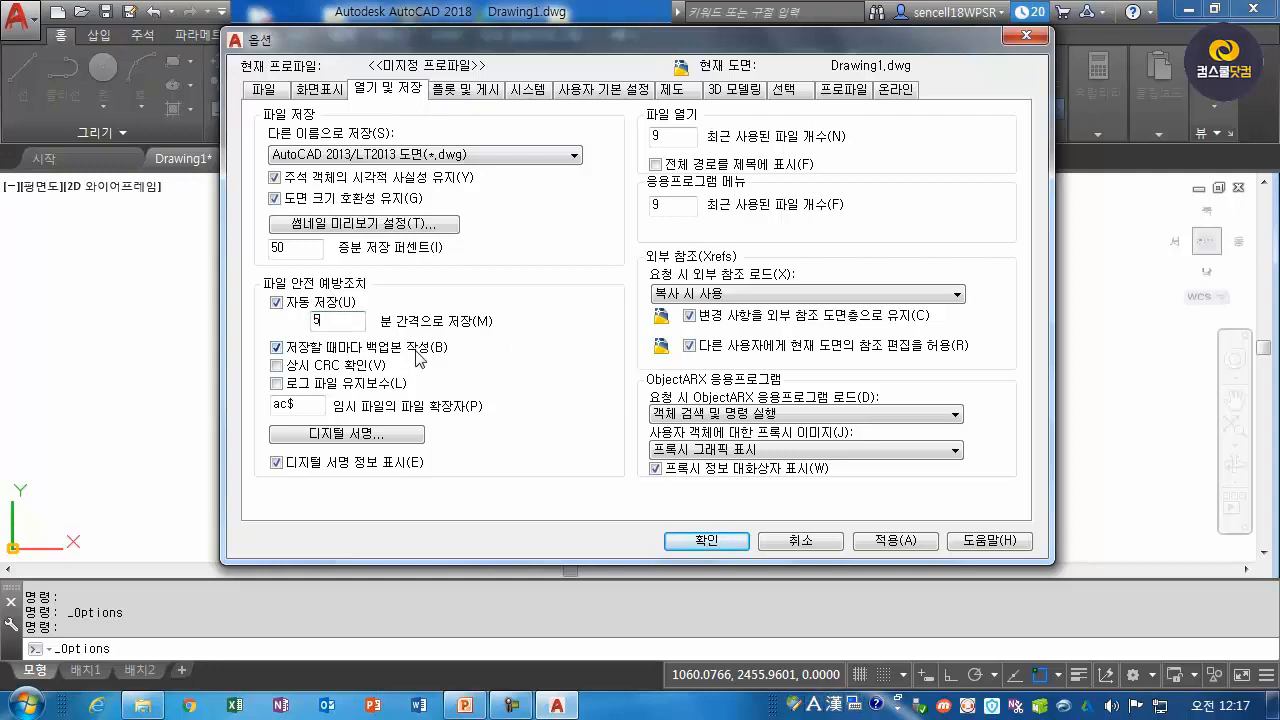
drag(356, 40, 351, 119)
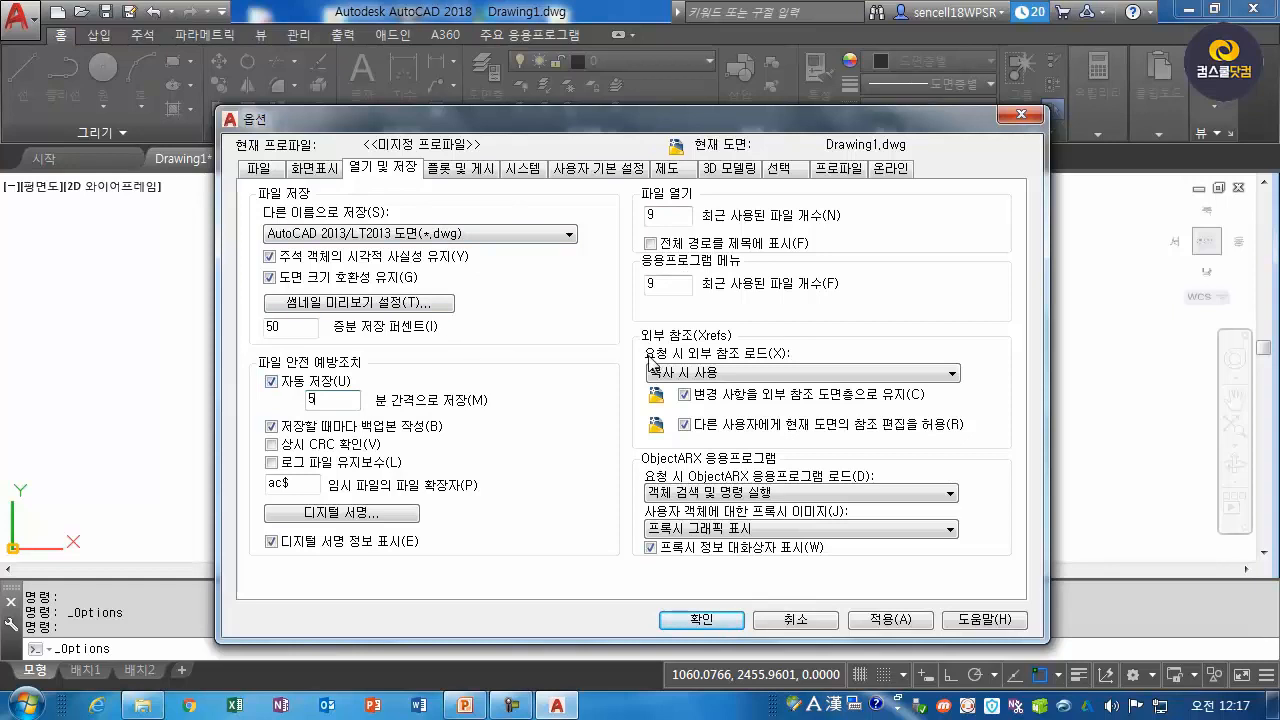
click(790, 170)
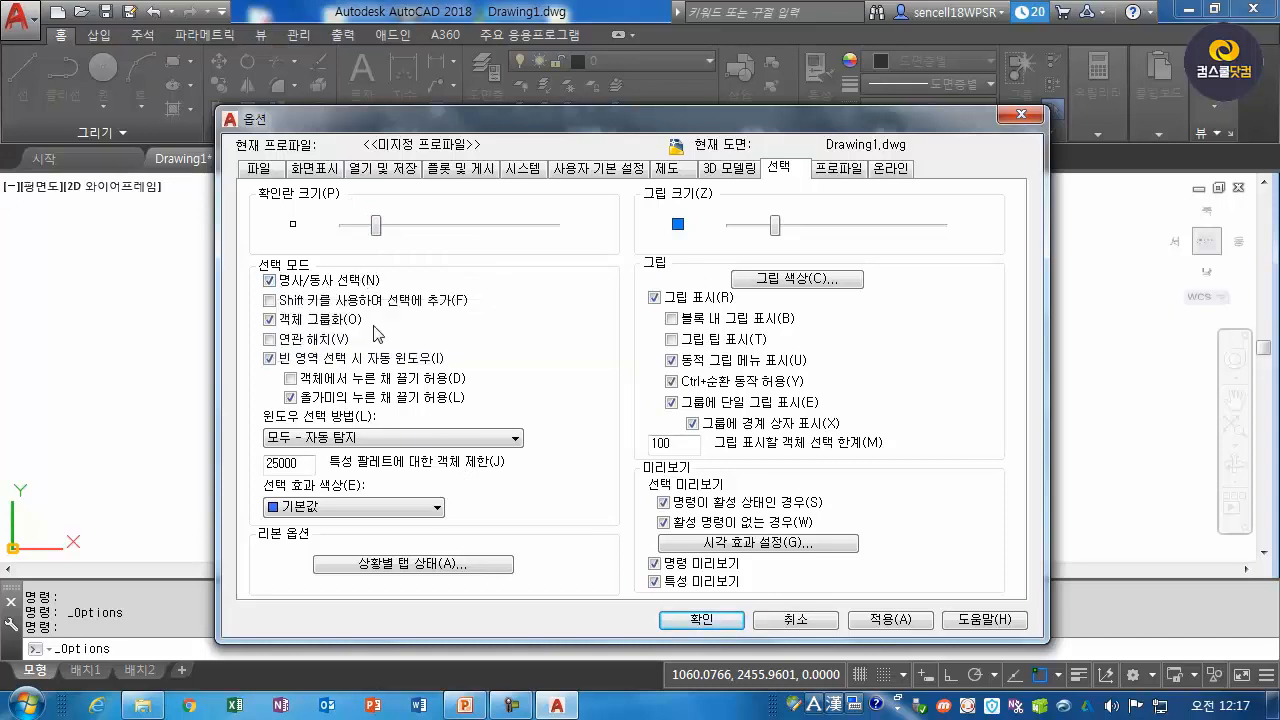
click(702, 620)
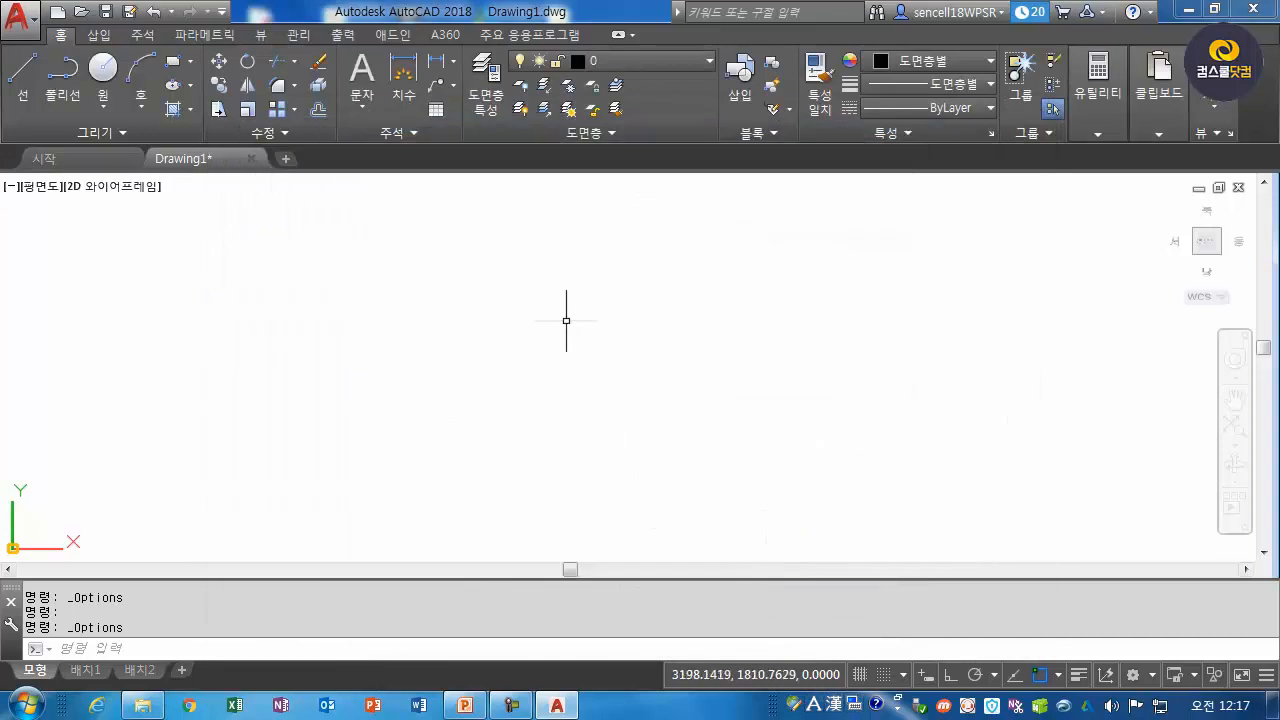
Draw a three-segment zigzag line across the middle of the drawing area with the Line command.
text(l)
key(Return)
click(356, 308)
click(632, 434)
click(719, 261)
click(876, 366)
key(Return)
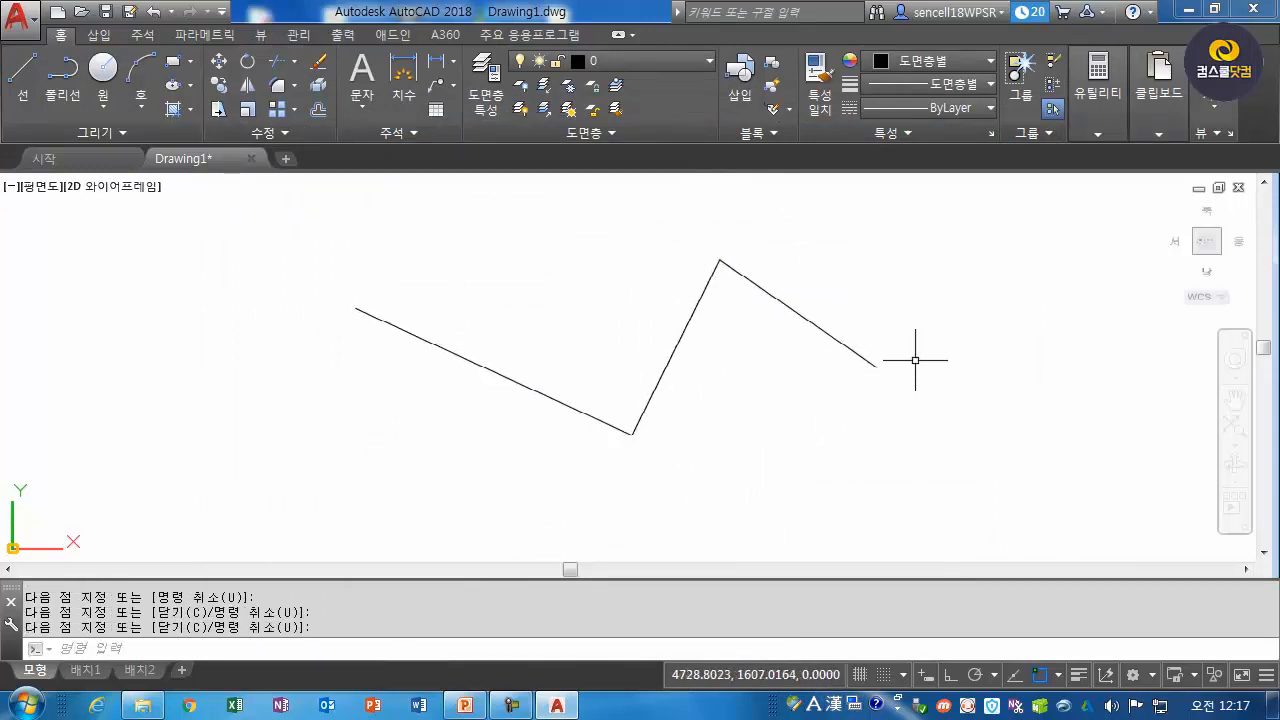
Draw a second line of two segments forming an inverted V that crosses the zigzag.
key(Return)
click(343, 434)
click(485, 275)
click(729, 427)
key(Return)
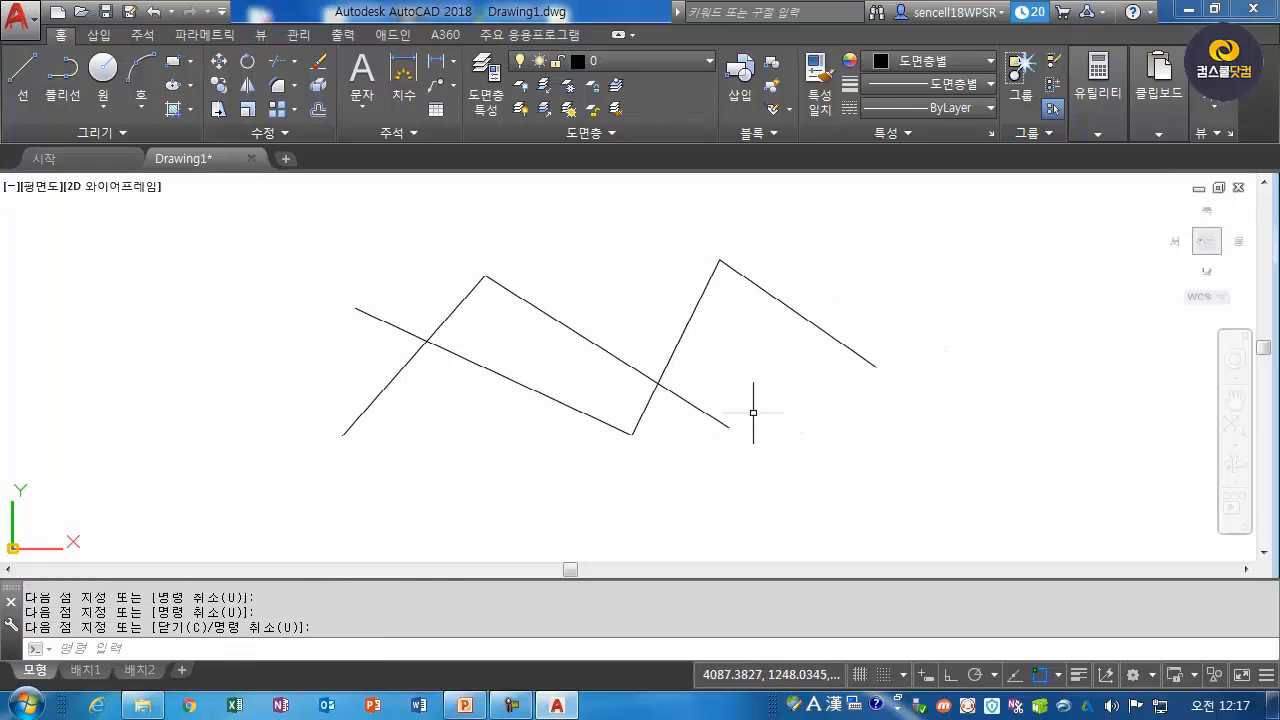
Select the long descending segment of the inverted V with a crossing window and delete it.
click(642, 326)
click(577, 369)
key(Escape)
click(618, 278)
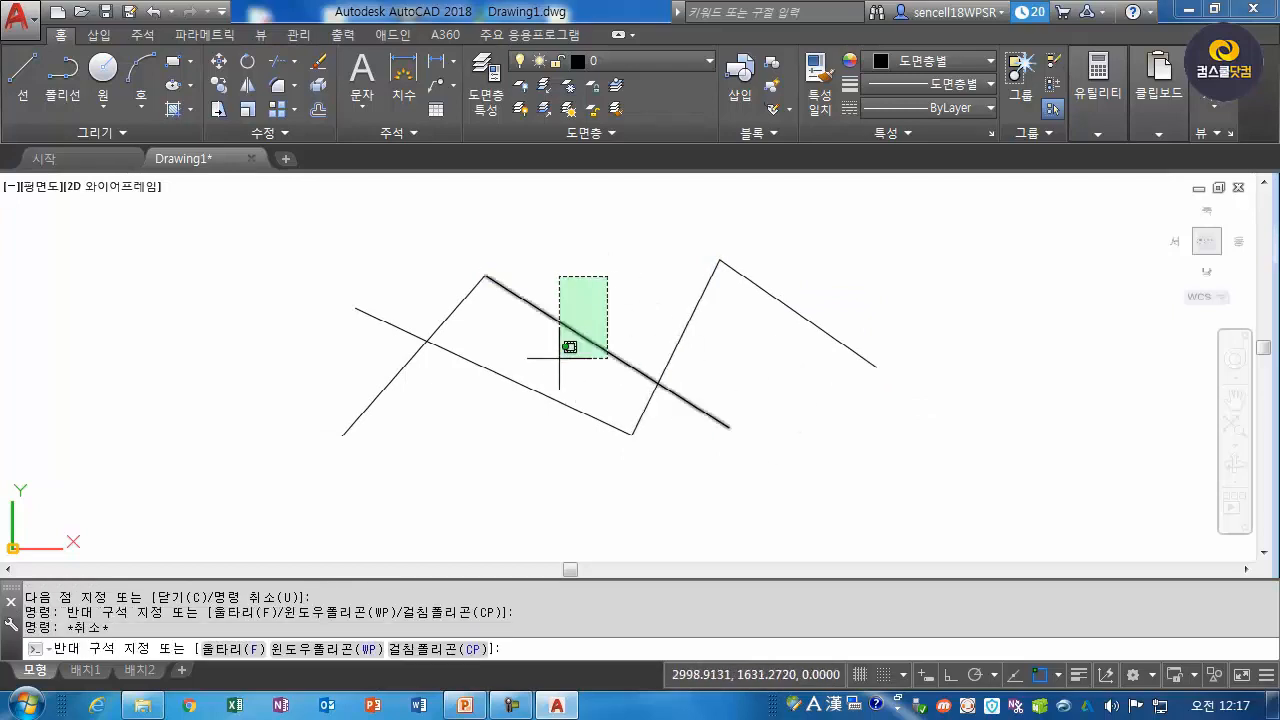
click(565, 360)
key(Delete)
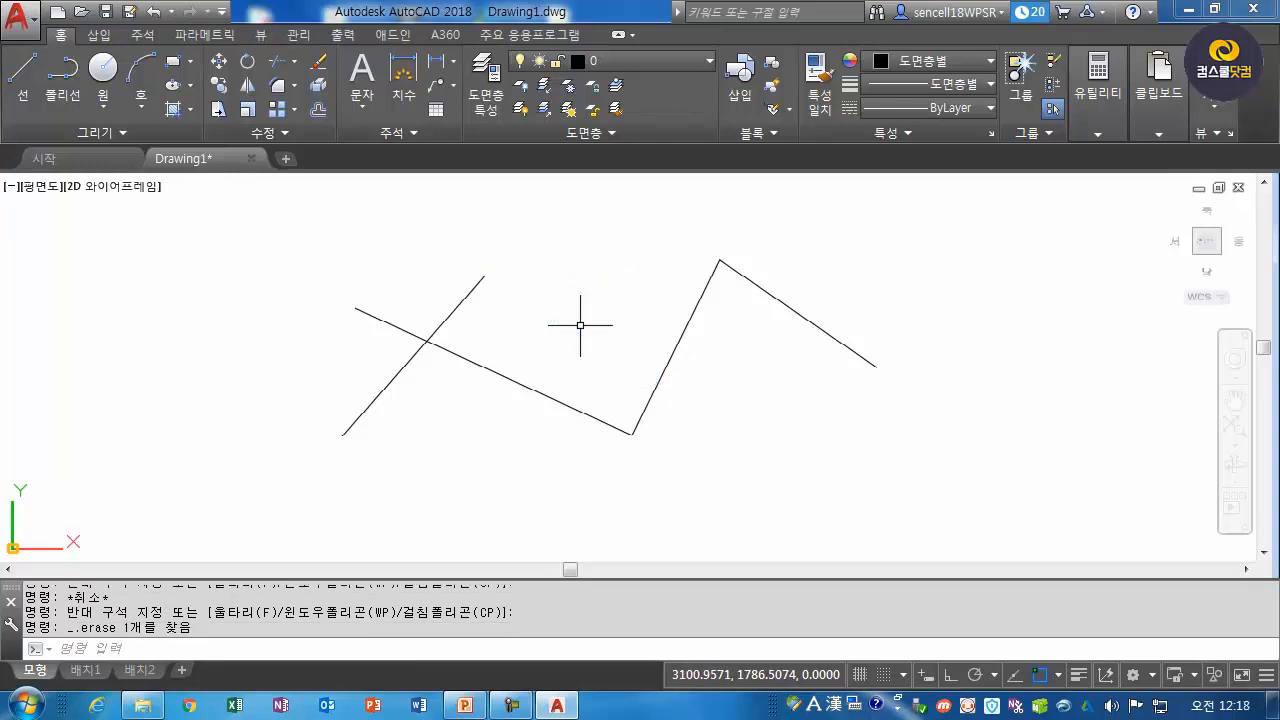
Turn off noun/verb selection (명사/동사 선택) in the selection options and accept the dialog.
click(20, 20)
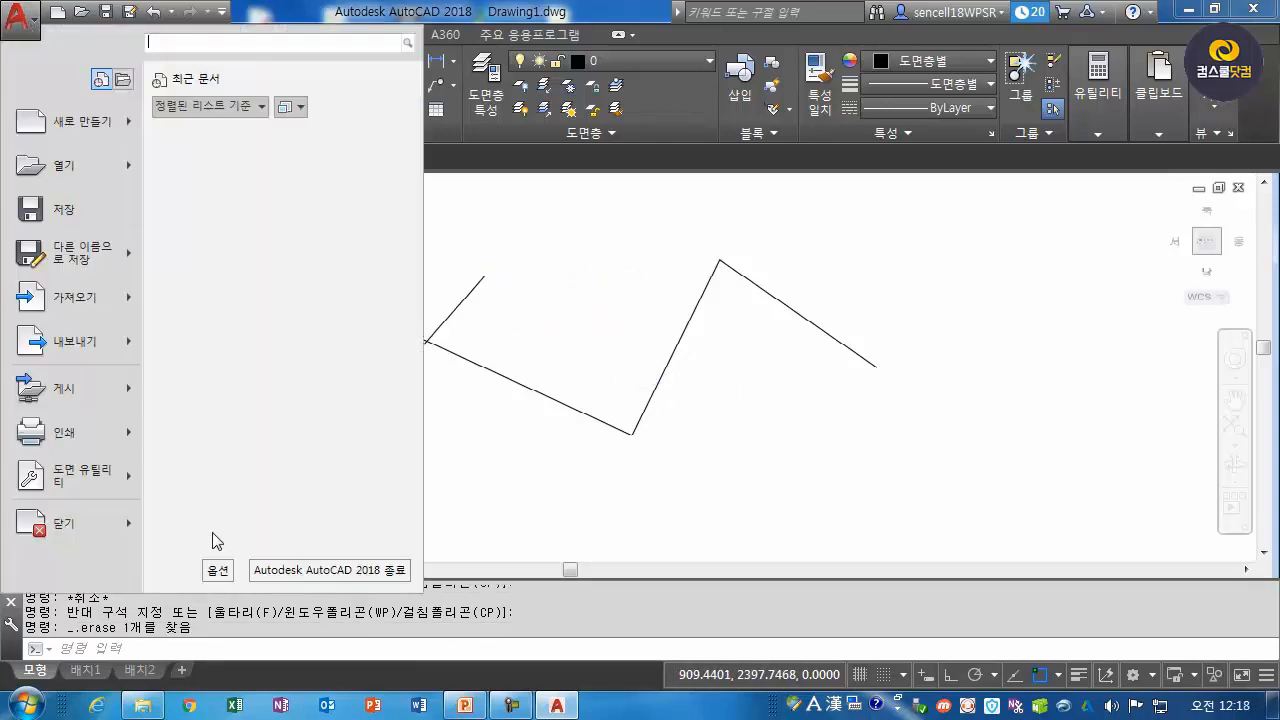
click(217, 570)
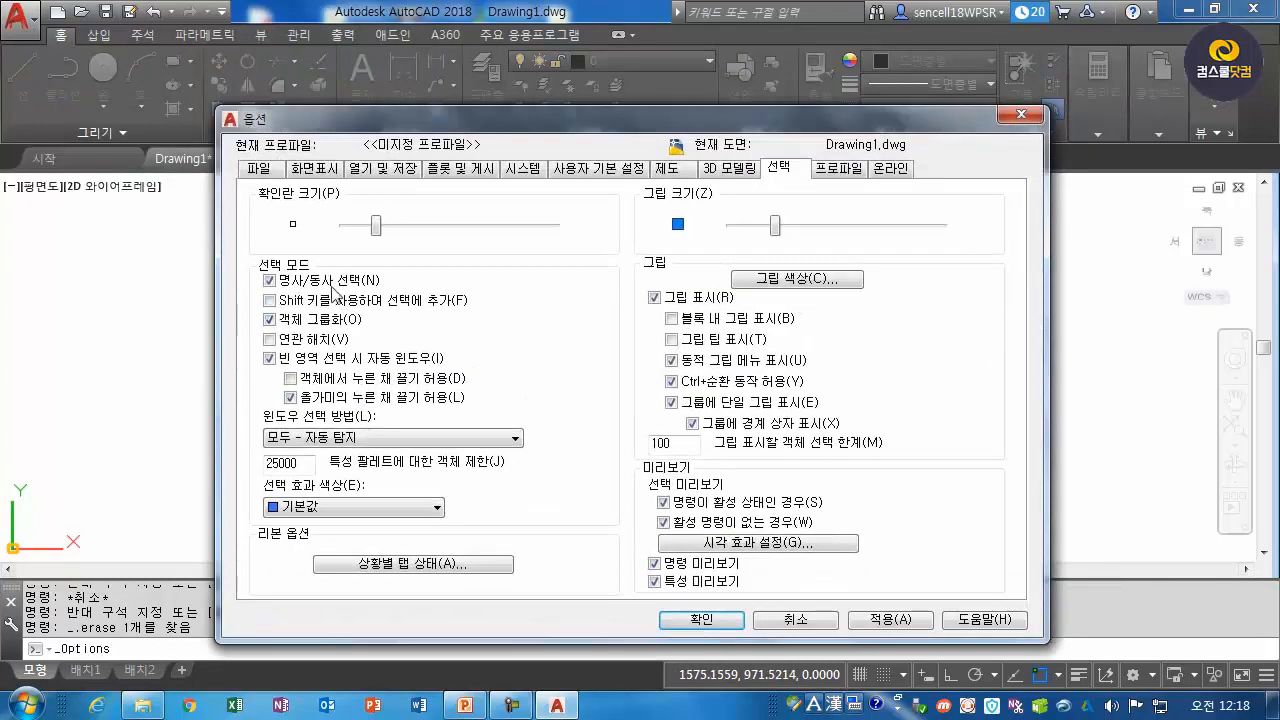
click(270, 281)
click(701, 619)
Delete the first long segment of the zigzag, agreeing to turn PICKFIRST back on.
drag(595, 380, 520, 463)
key(Delete)
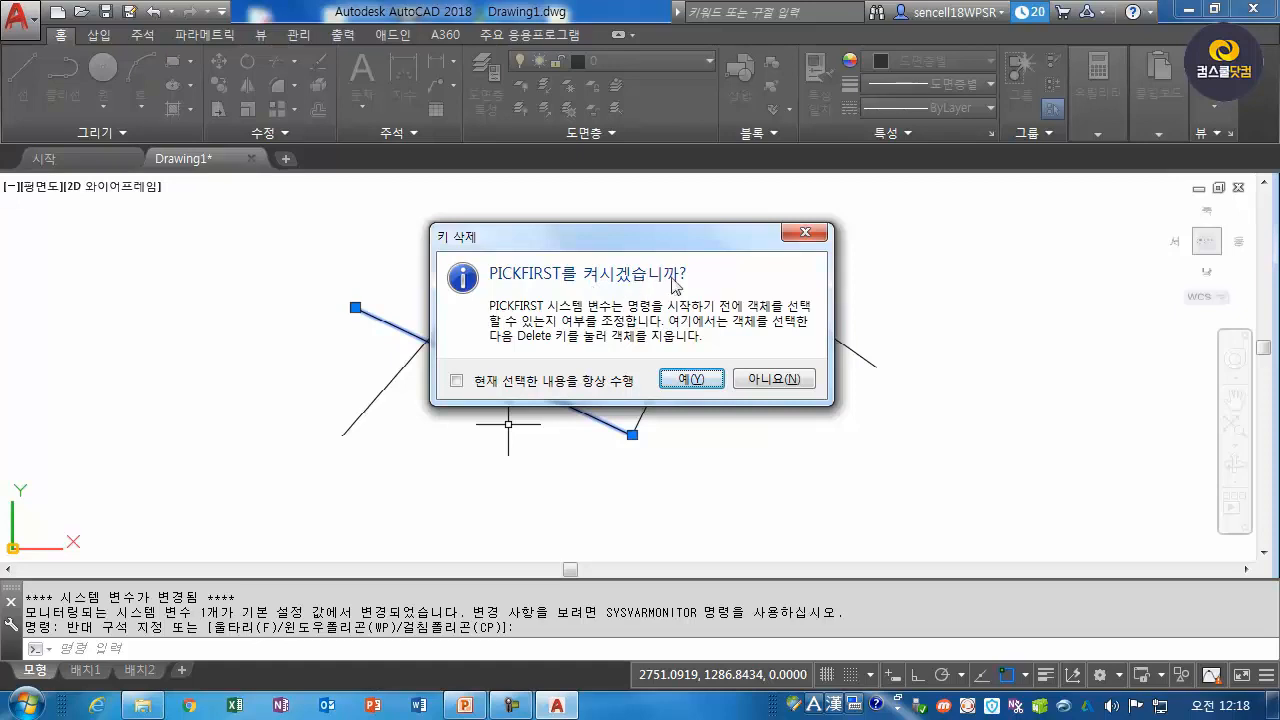
click(694, 379)
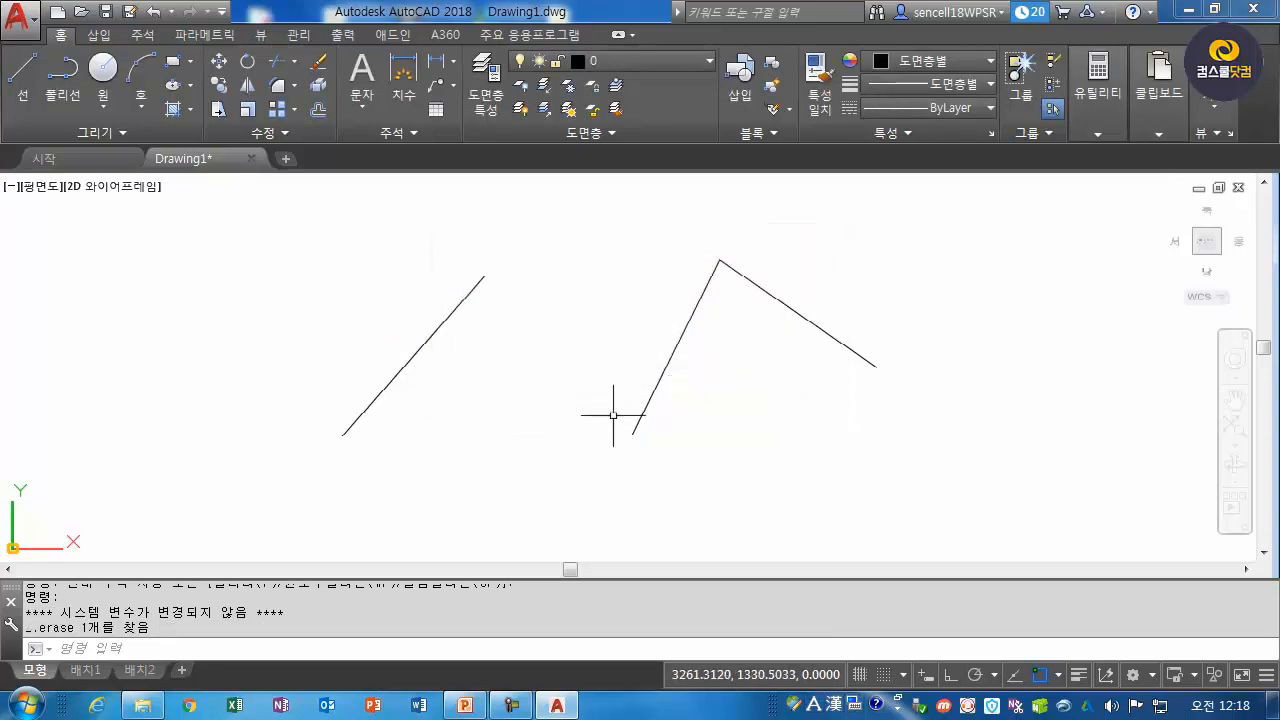
Check the noun/verb and Shift-to-add selection modes in Options and close the dialog.
click(20, 18)
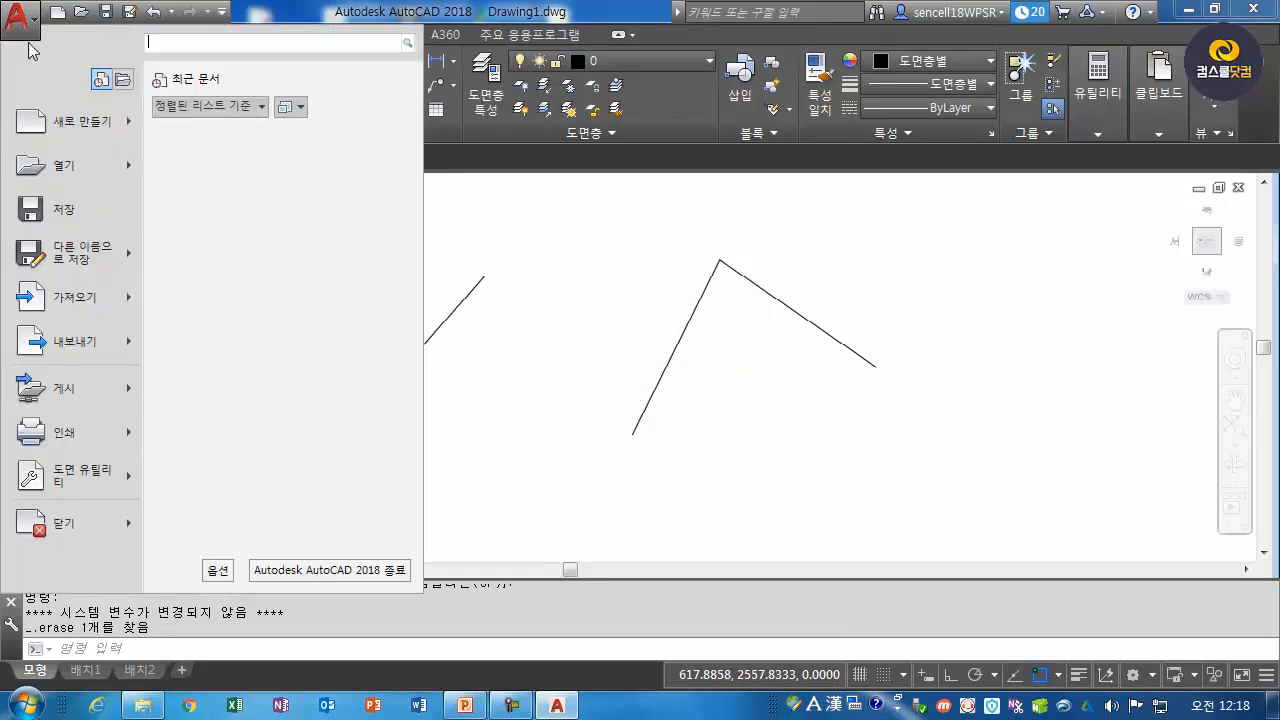
click(217, 570)
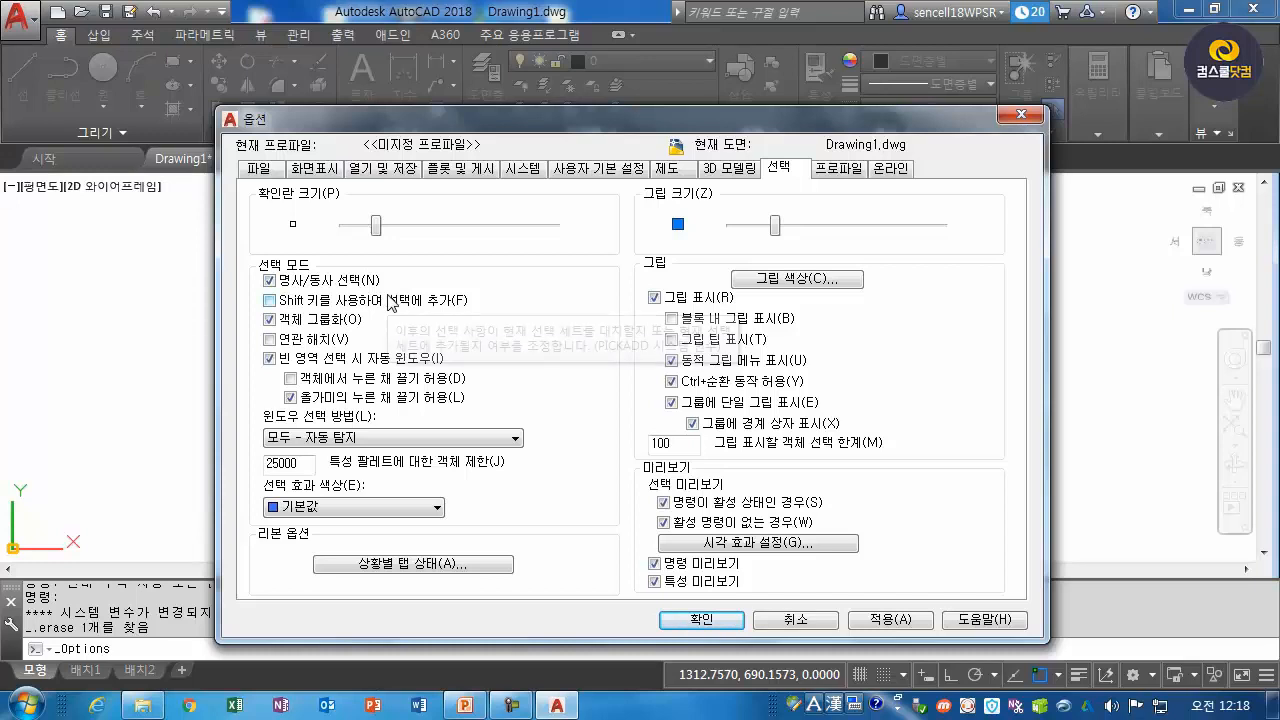
click(730, 627)
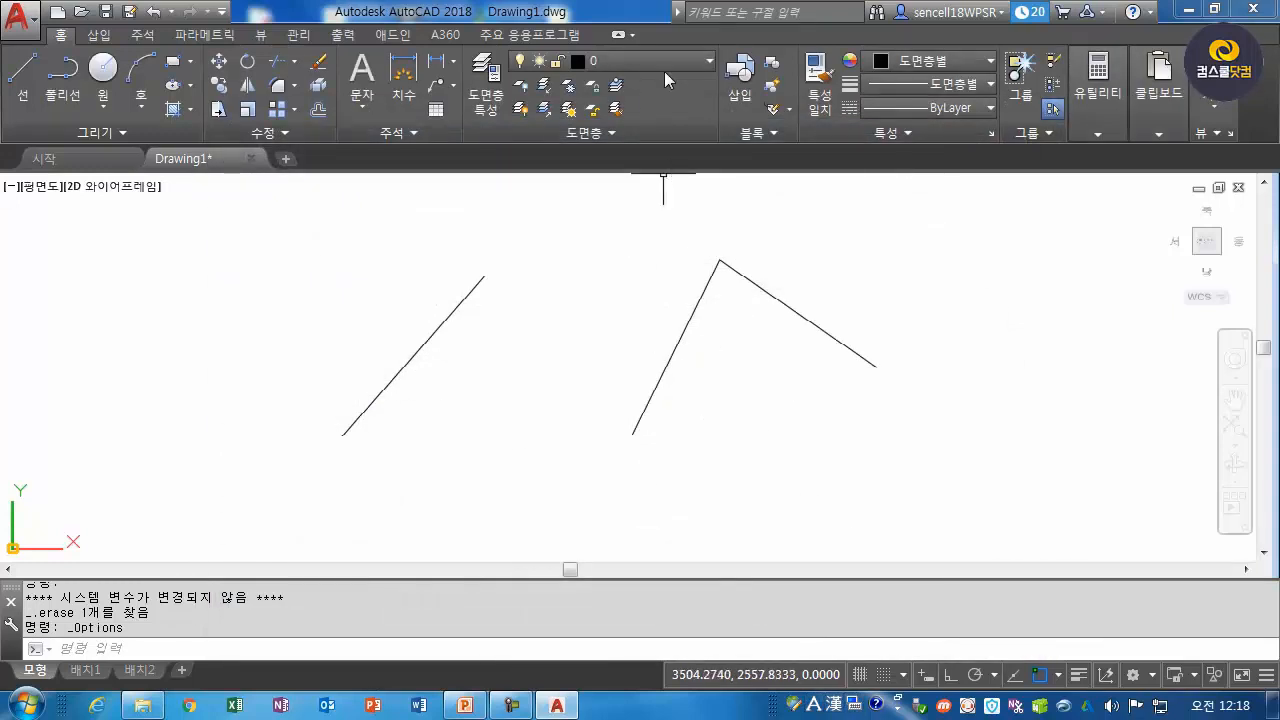
Change the colour of the steep segment of the remaining zigzag to red, and clear the selection.
click(778, 330)
click(629, 402)
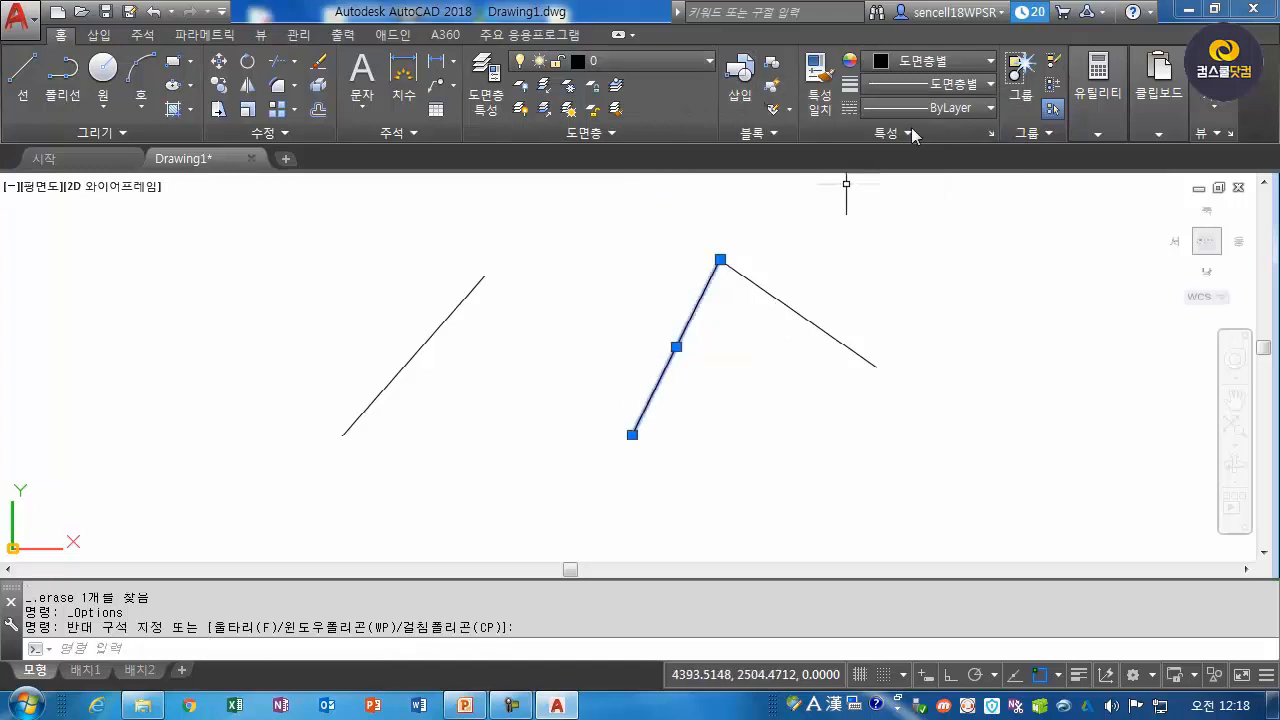
click(960, 61)
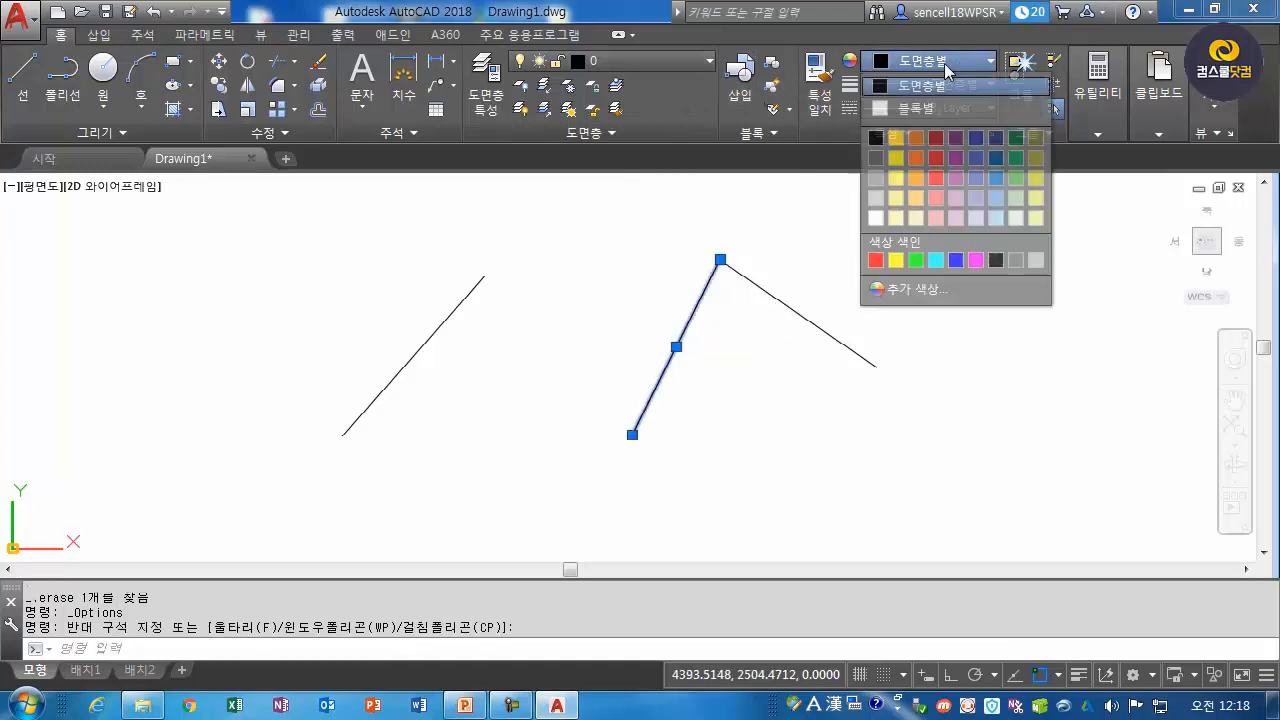
click(876, 259)
key(Escape)
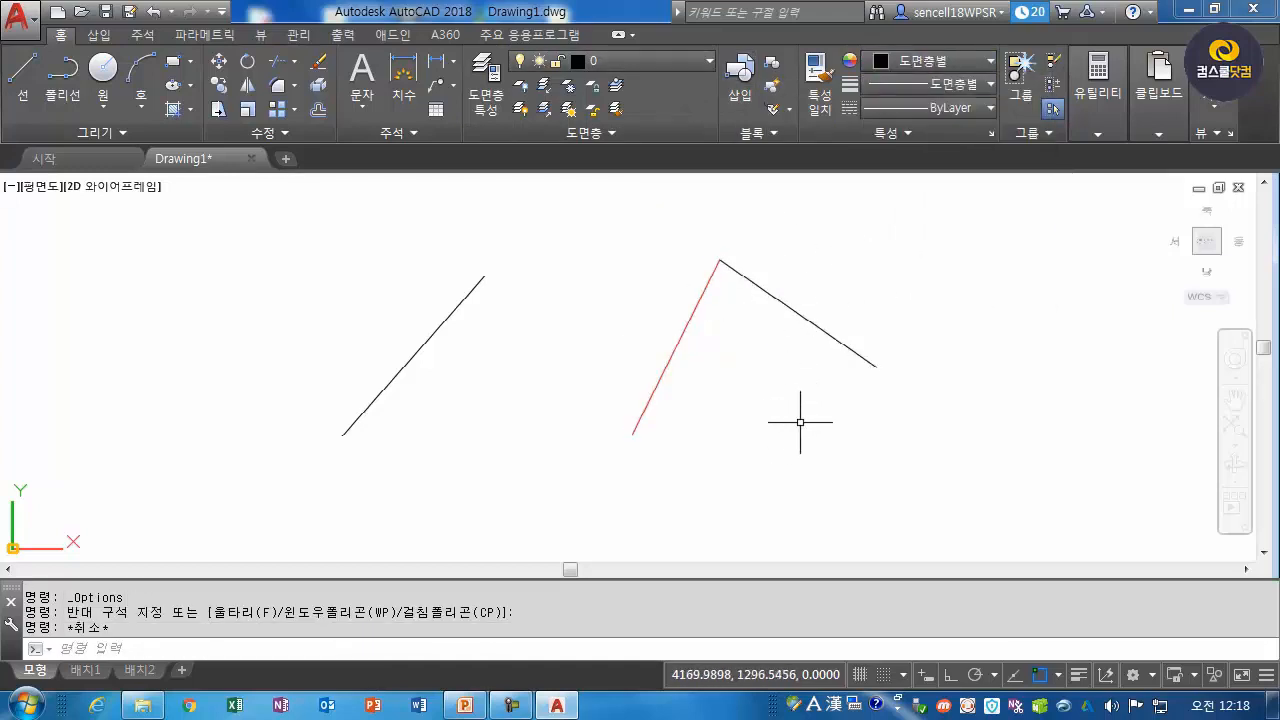
Switch noun/verb selection (명사/동사 선택) off again in Options and accept the dialog.
click(20, 18)
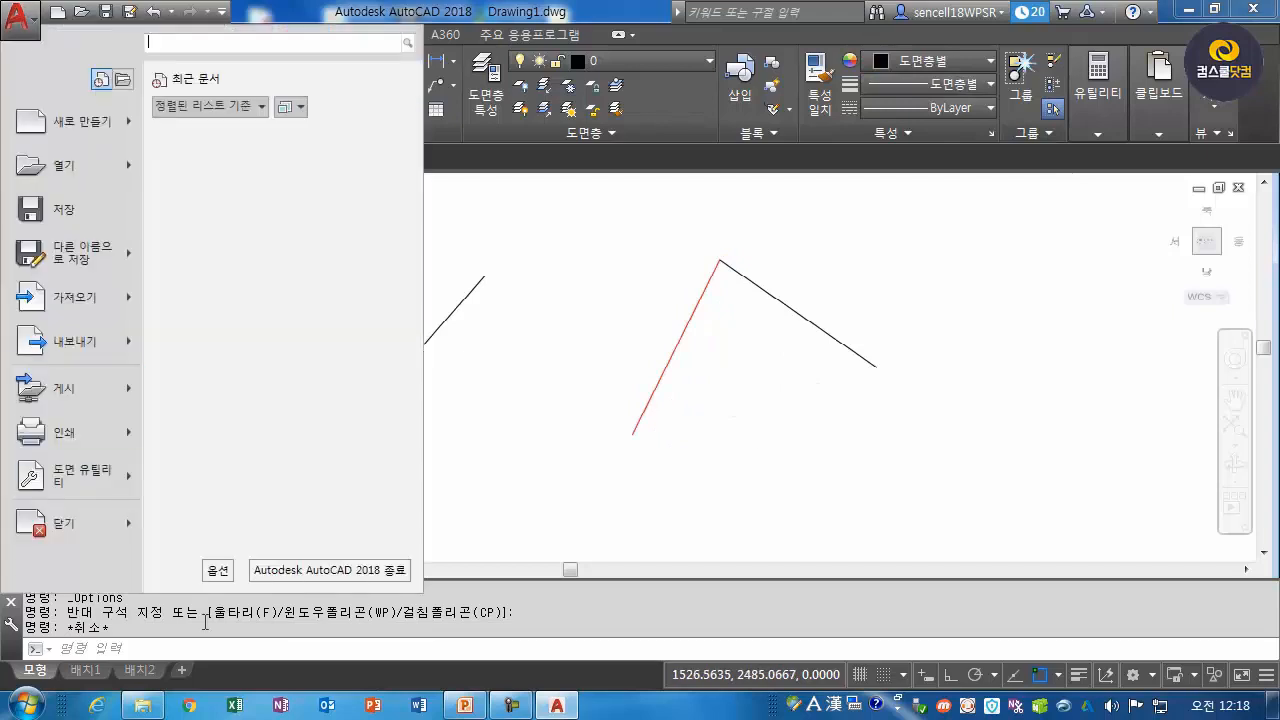
click(217, 571)
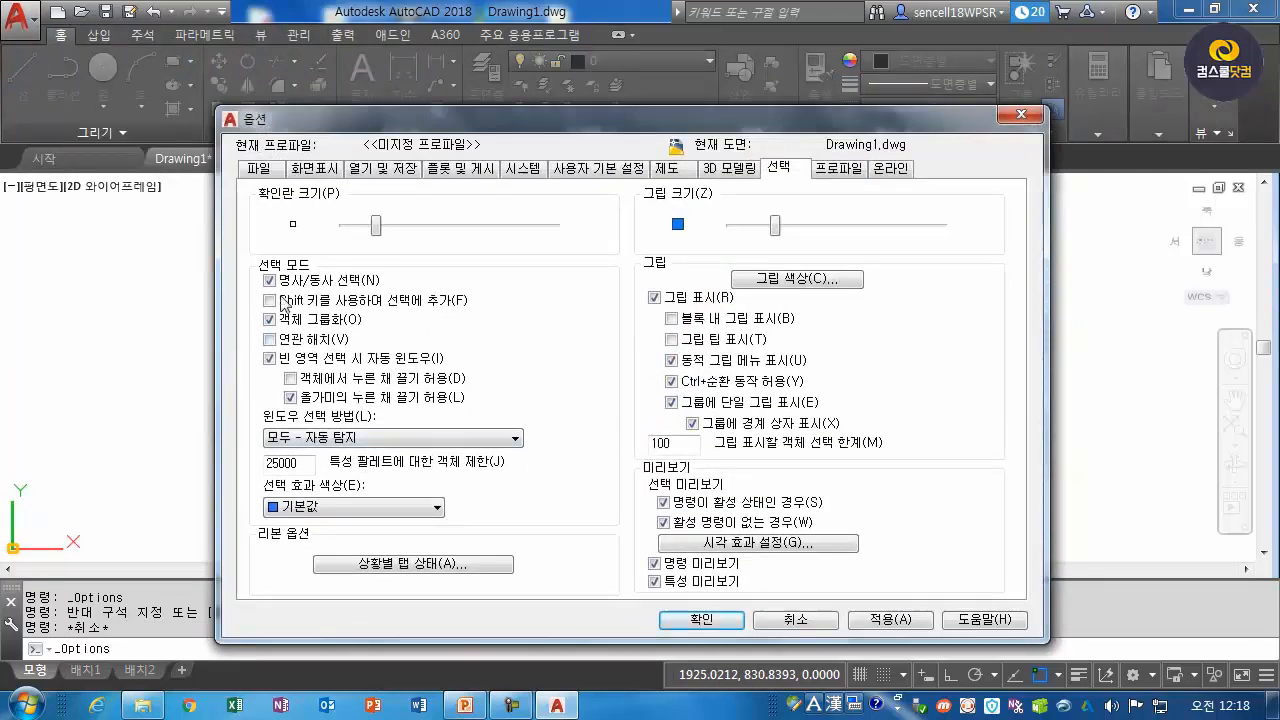
click(697, 620)
Try twice to change the colour of the preselected separate black line with noun/verb selection off, clearing the selection each time.
click(517, 343)
click(400, 271)
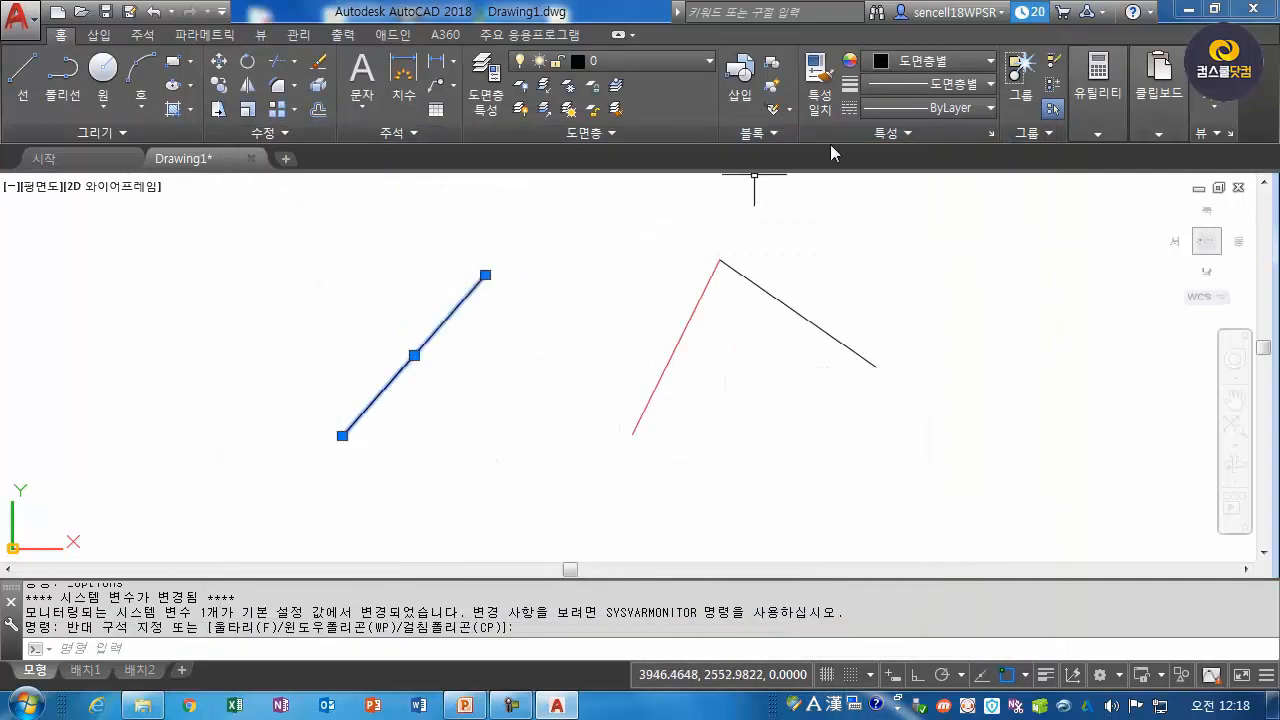
click(930, 61)
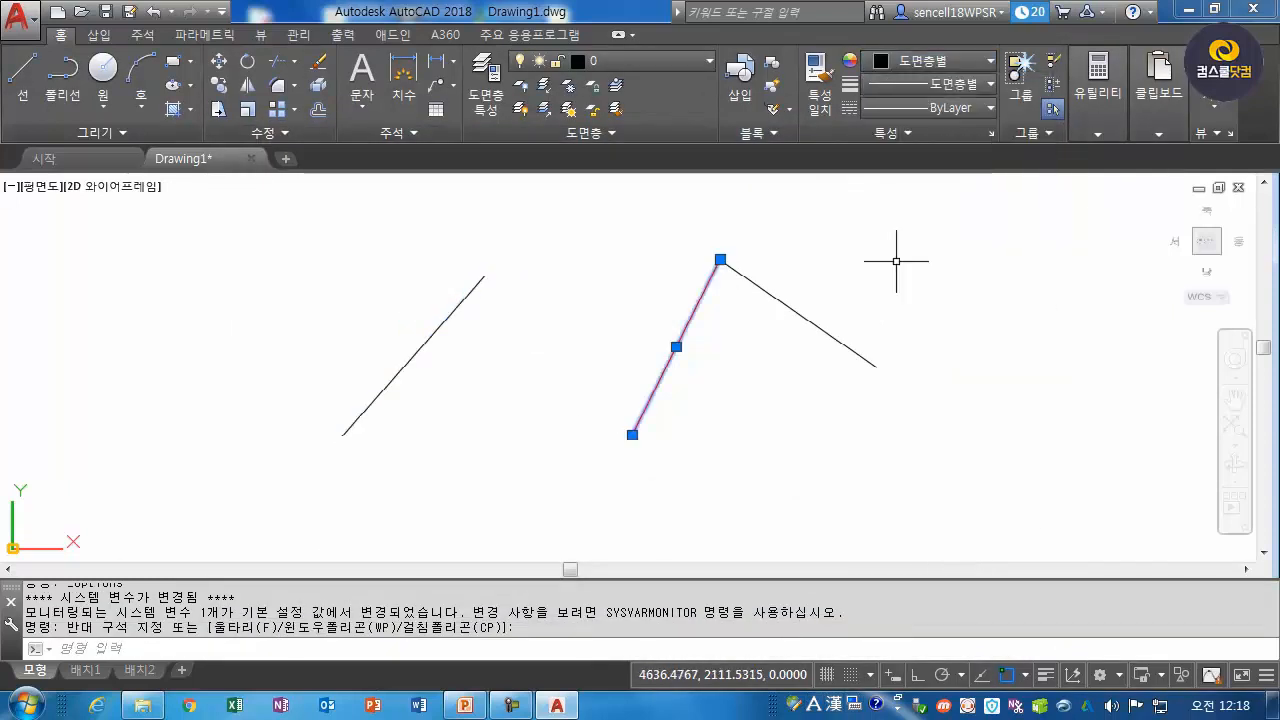
click(930, 61)
key(Escape)
click(517, 306)
click(426, 287)
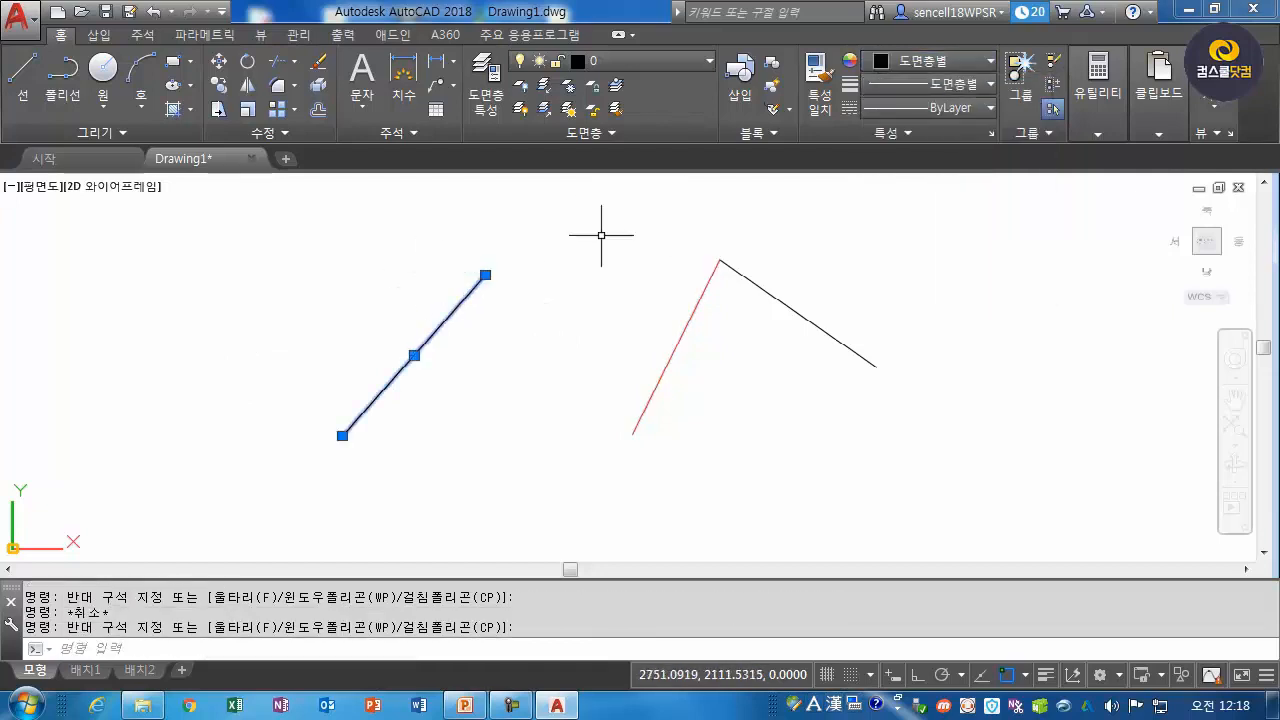
click(923, 62)
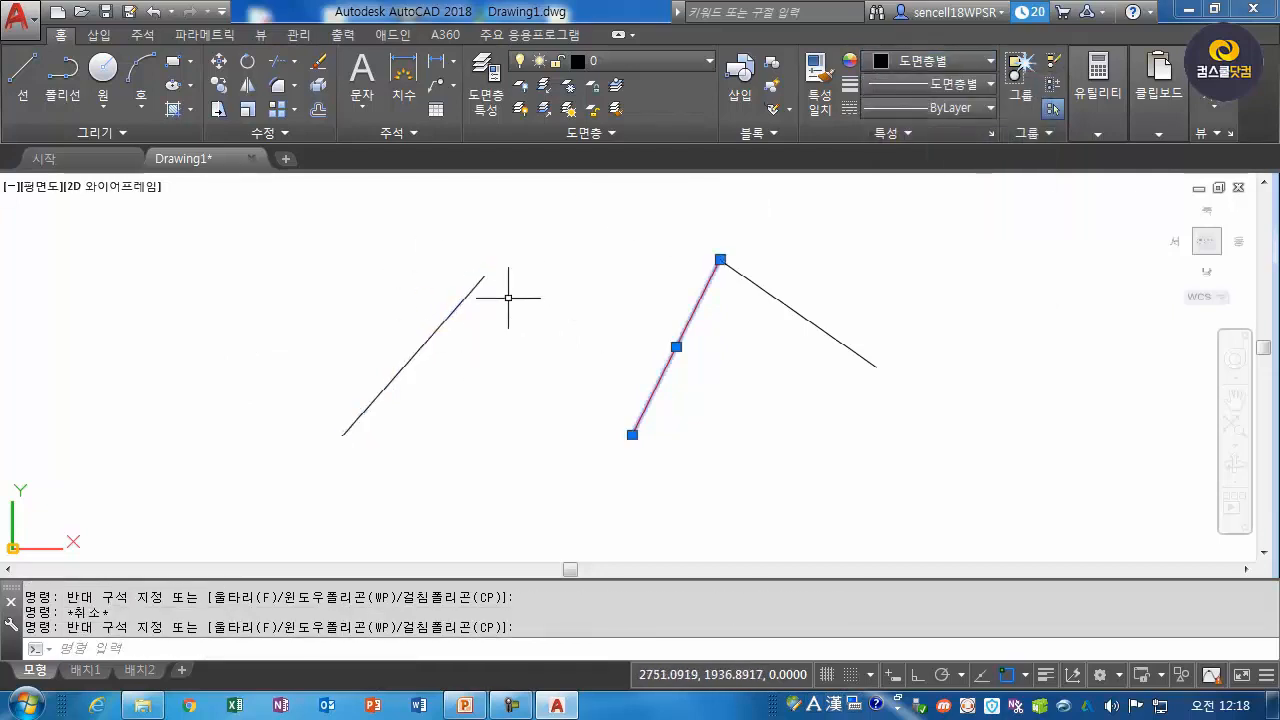
key(Escape)
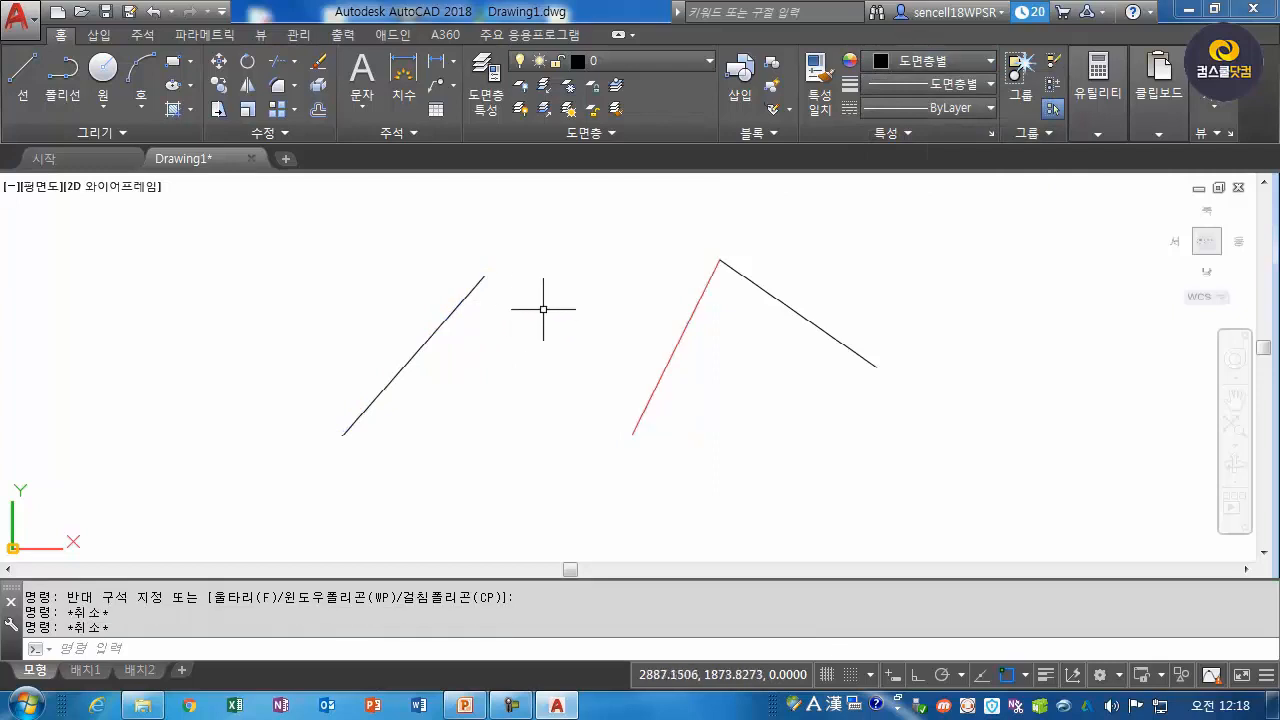
Switch noun/verb selection (명사/동사 선택) back on in Options and accept the dialog.
click(22, 20)
click(217, 570)
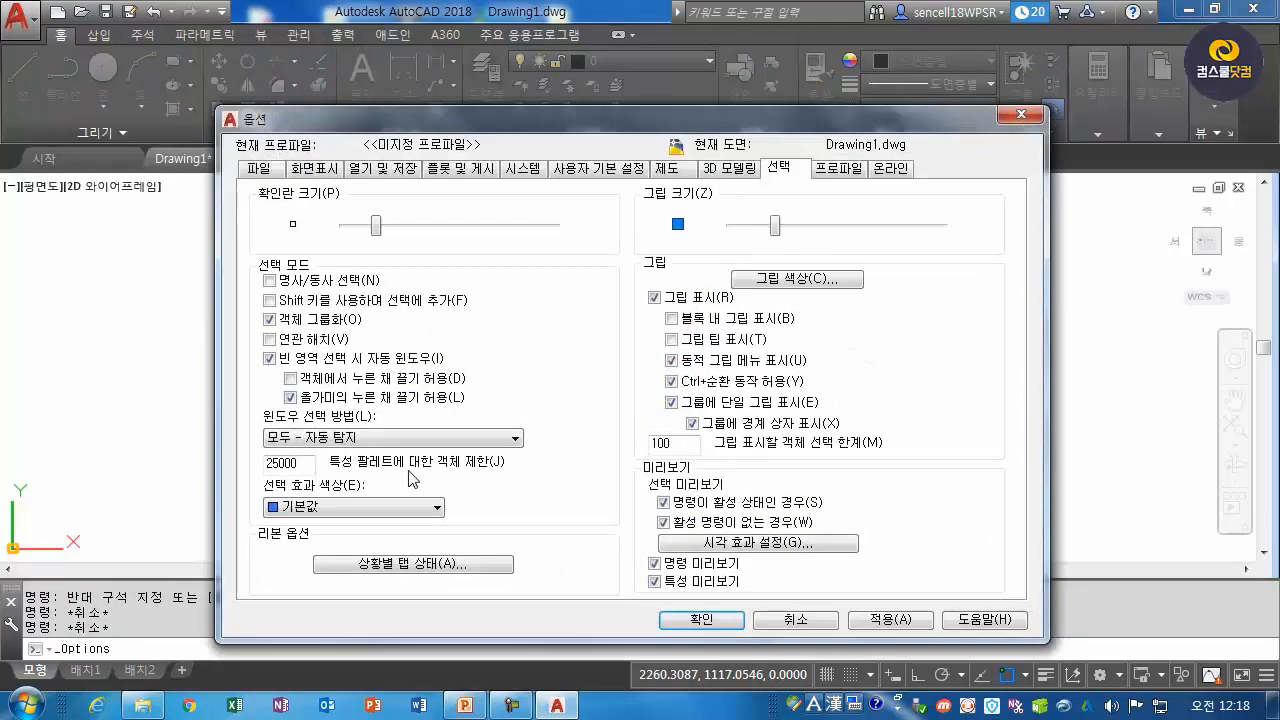
click(298, 284)
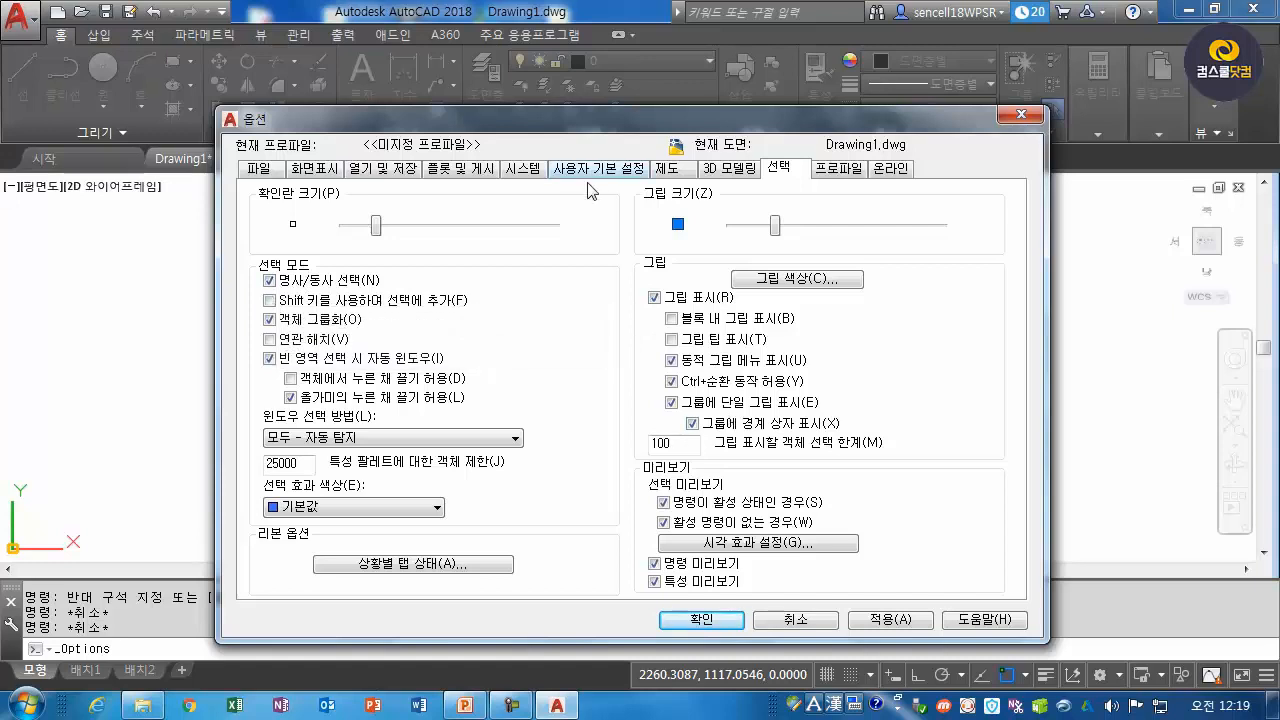
click(701, 620)
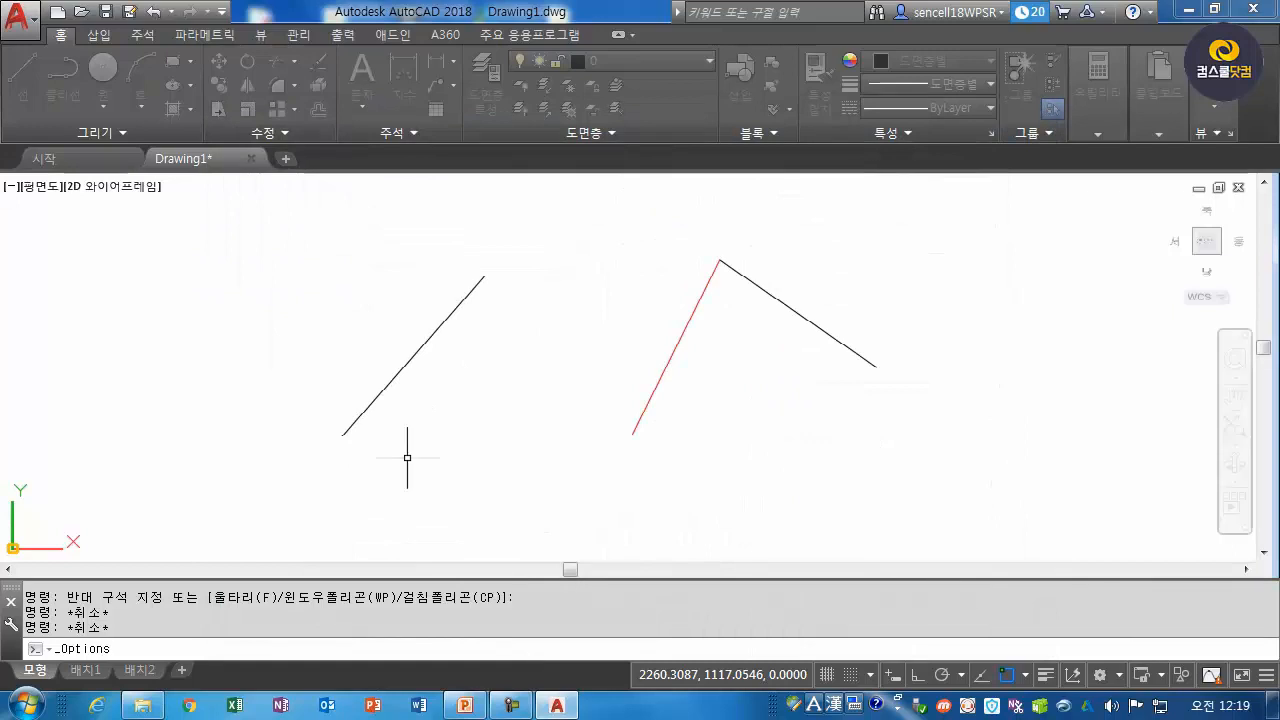
Change the colour of the separate black line beside the zigzag to green (초록색), and clear the selection.
click(443, 380)
click(398, 337)
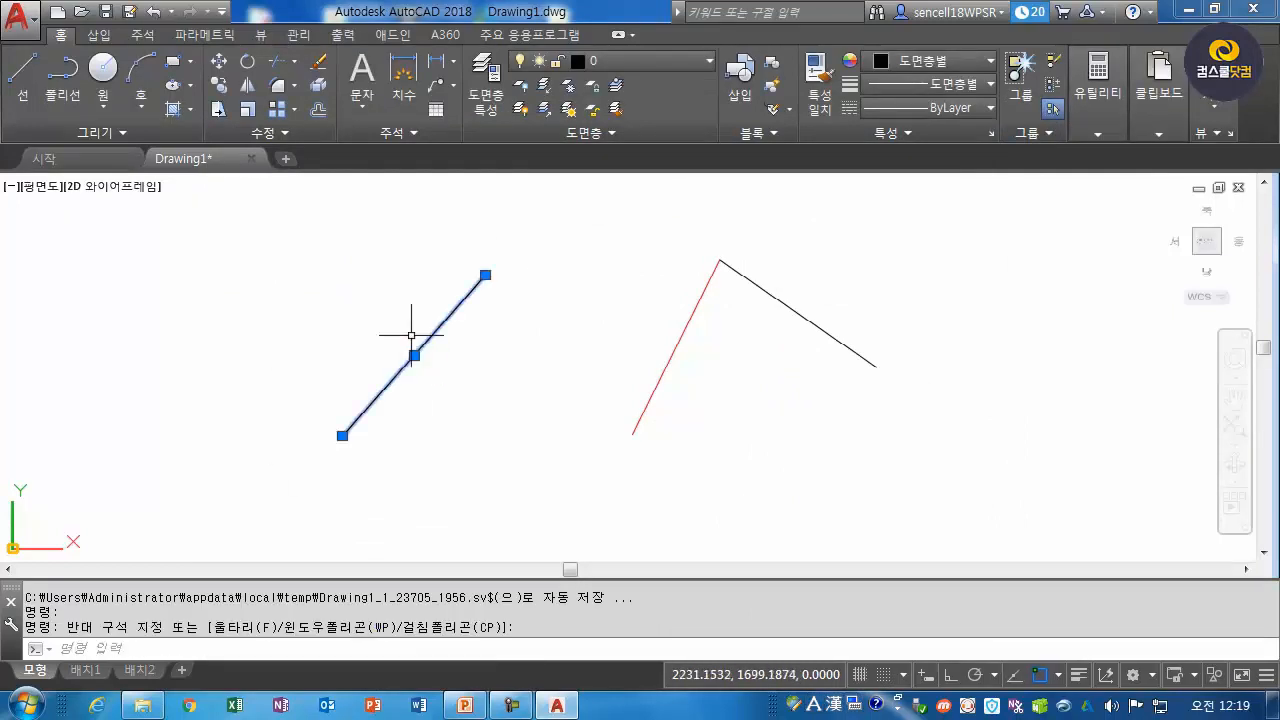
click(963, 62)
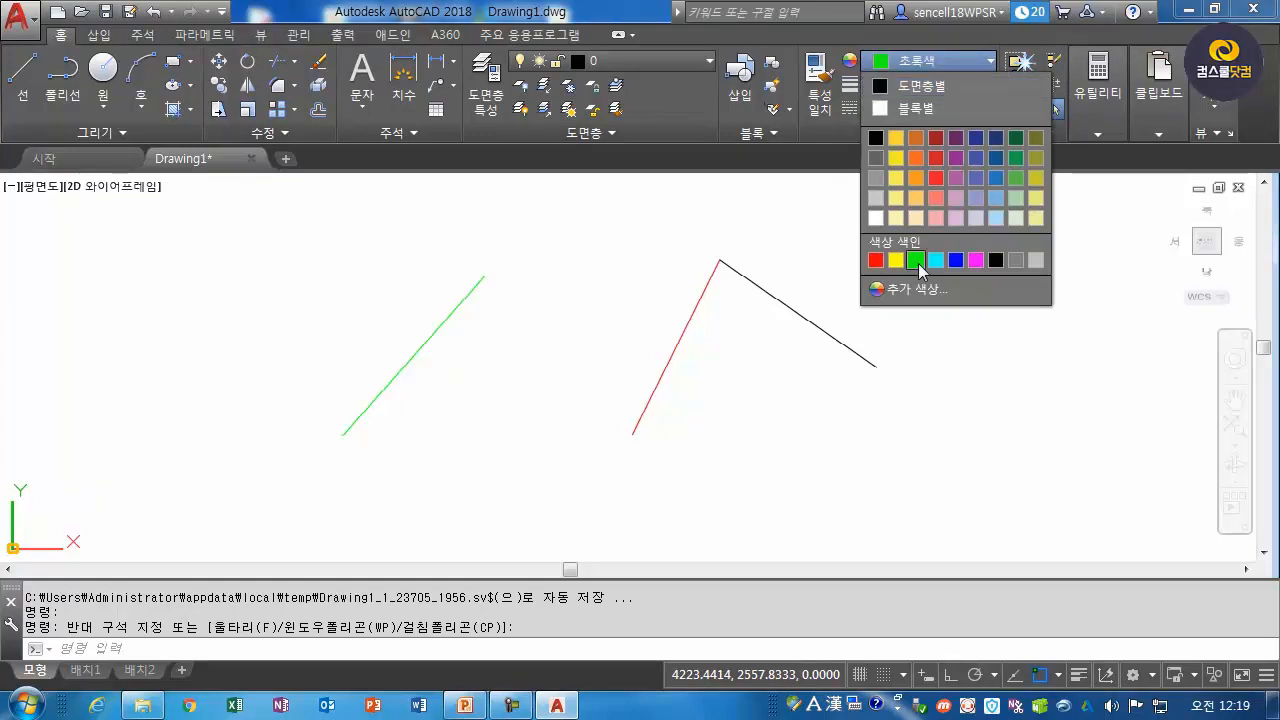
click(916, 260)
key(Escape)
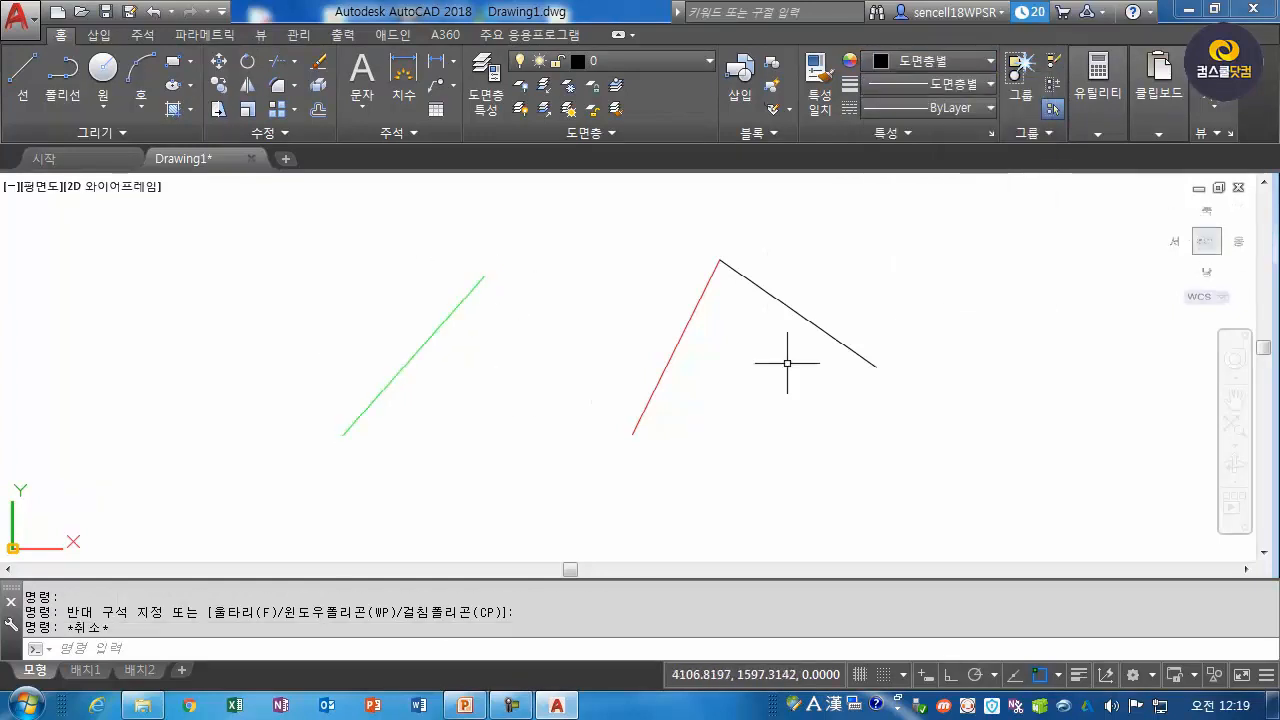
Erase all the lines in the drawing with one crossing selection.
text(e)
key(Return)
click(840, 255)
click(457, 380)
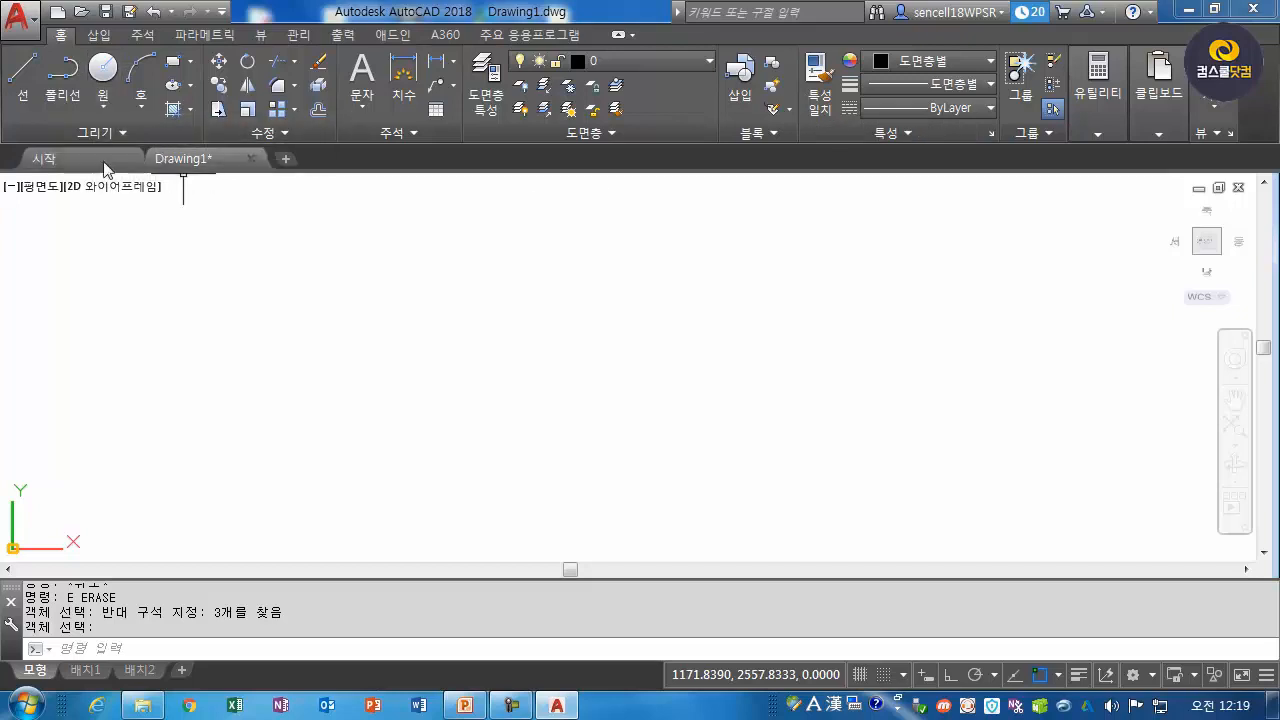
Cycle the ribbon through its minimised states: panel buttons, panel titles and tabs only, previewing the panel contents.
click(632, 35)
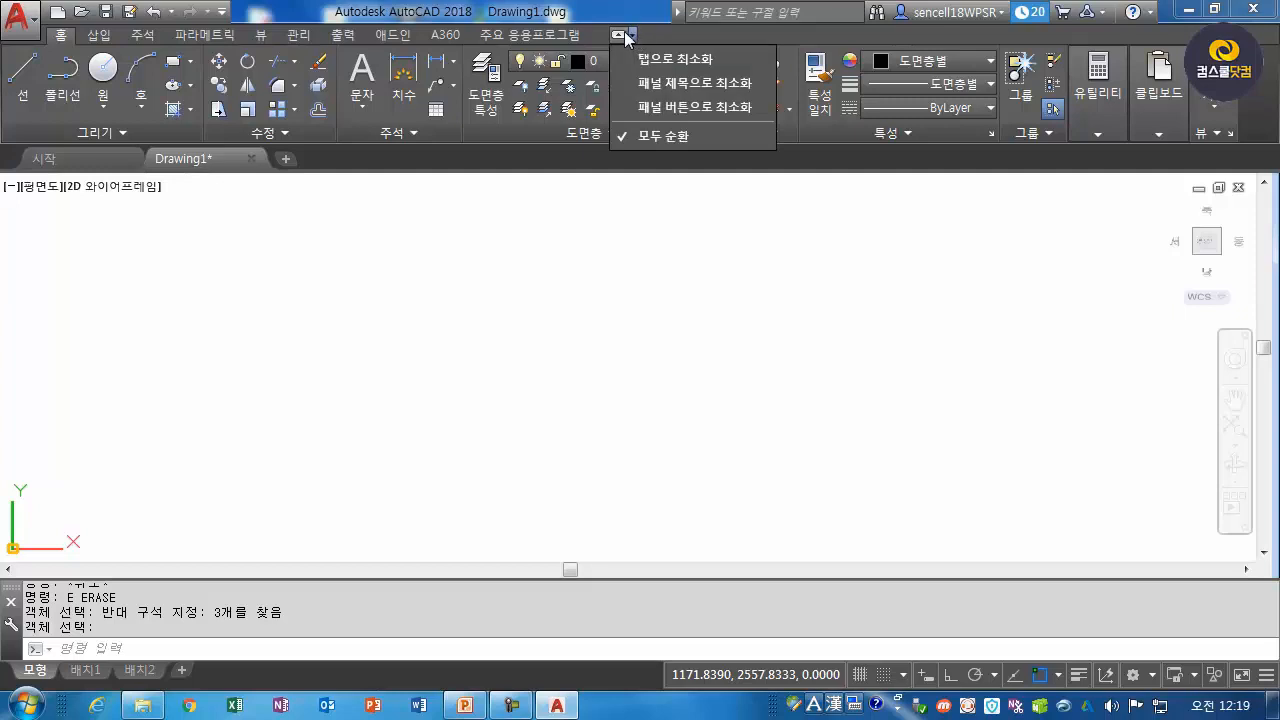
click(653, 37)
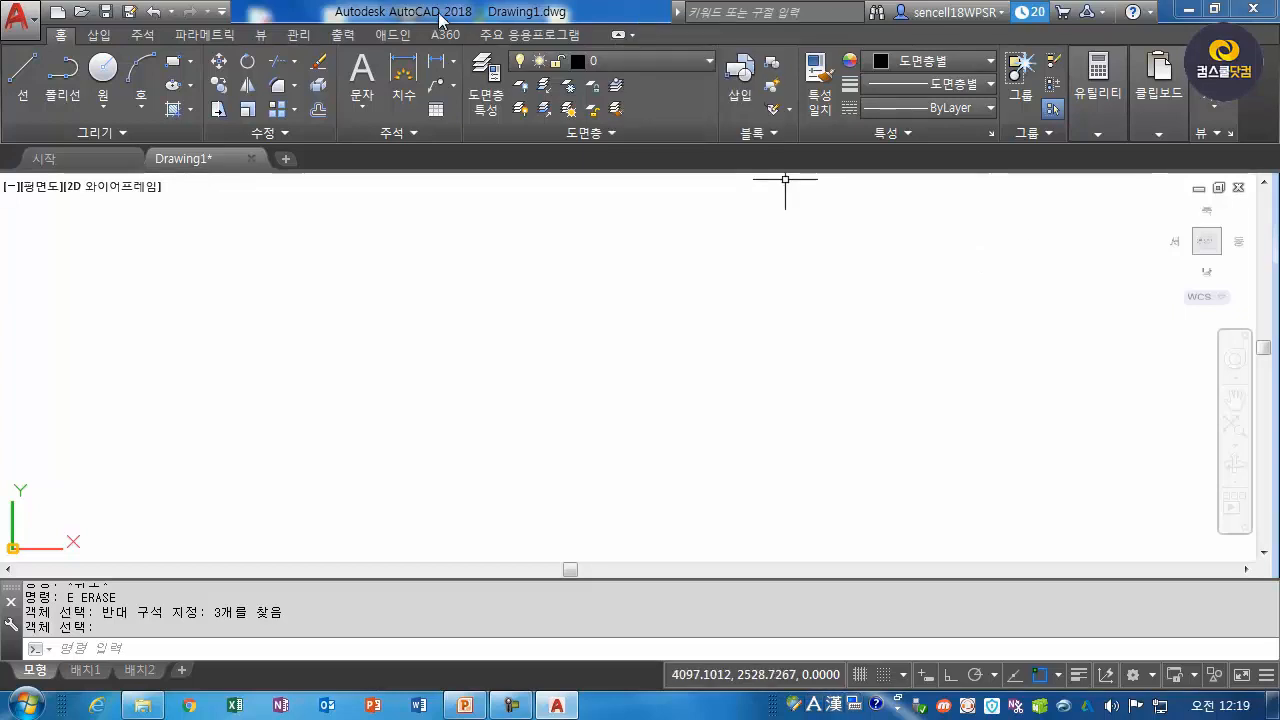
click(619, 36)
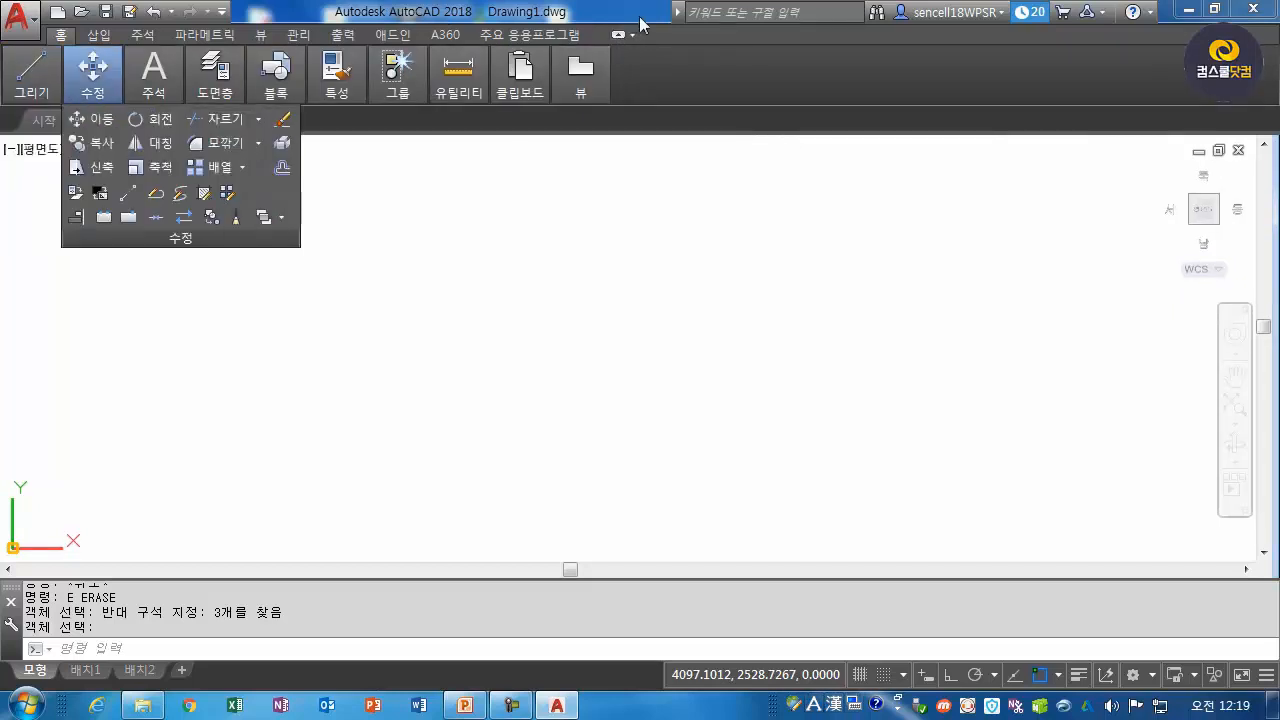
click(619, 36)
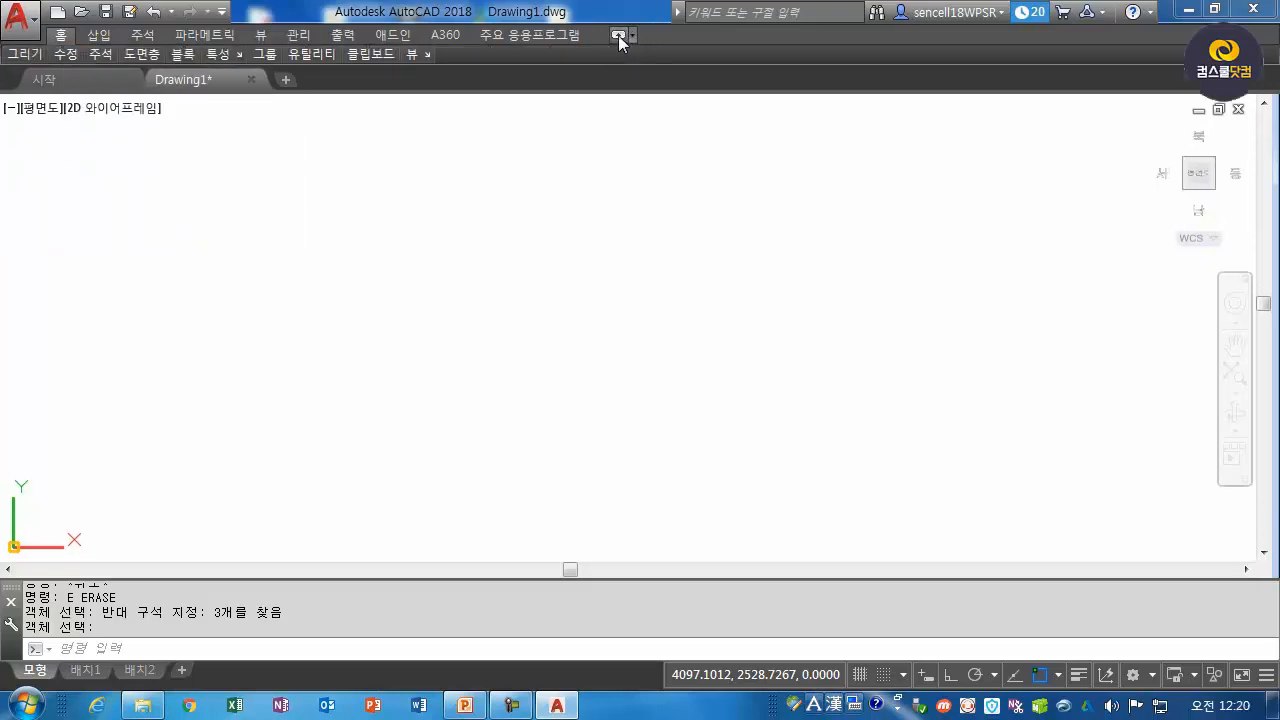
mouse_move(34, 58)
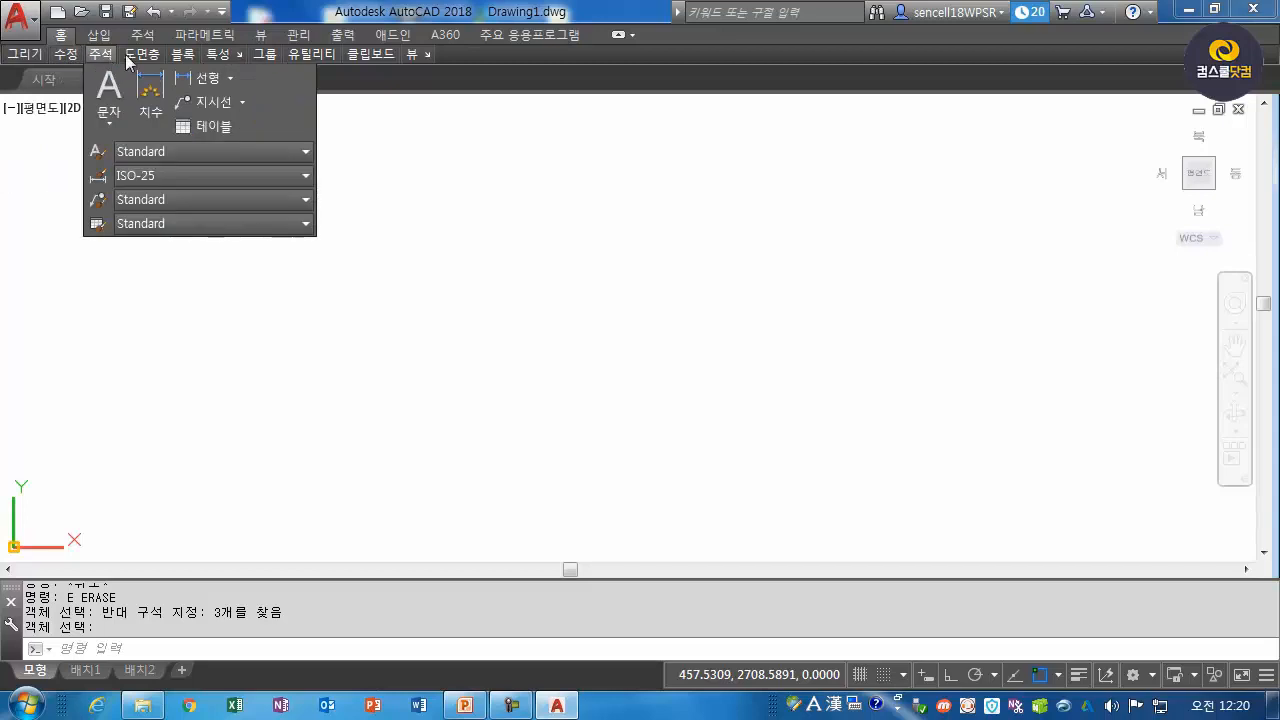
click(619, 37)
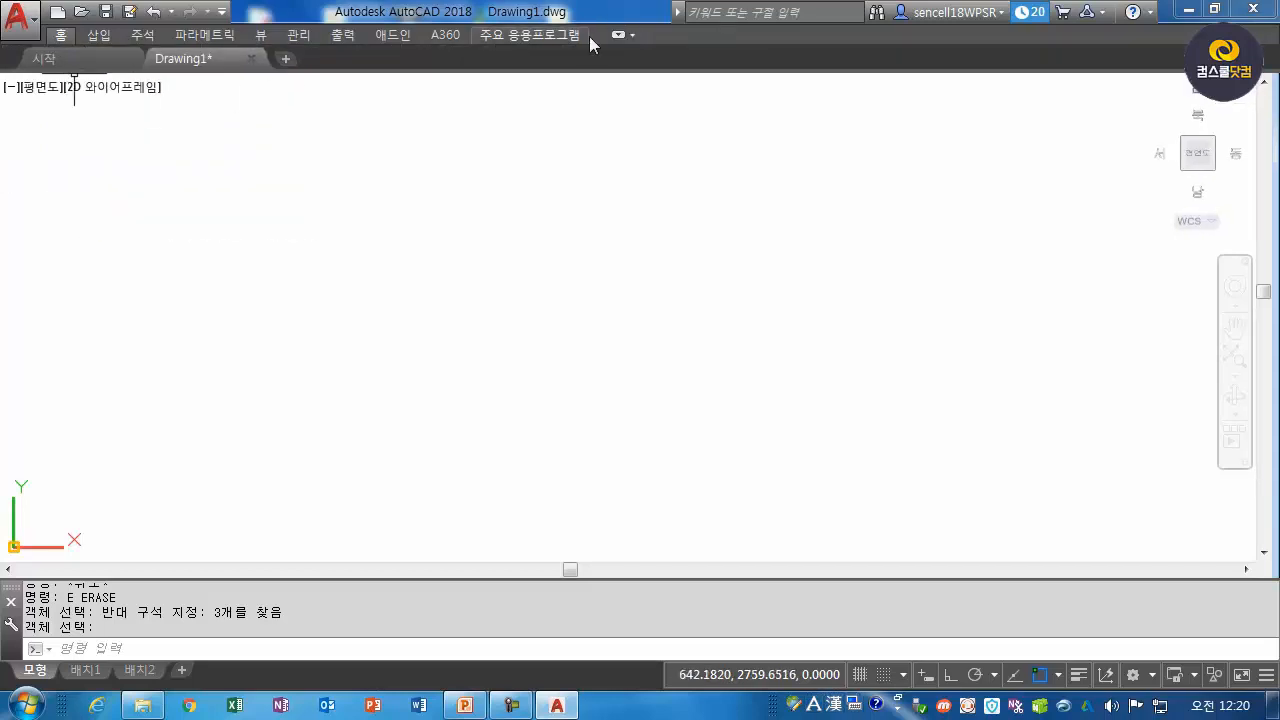
Preview the Insert (삽입) and Annotate (주석) tools from the collapsed ribbon, and restore the full ribbon with the Home (홈) tools.
click(66, 35)
click(99, 36)
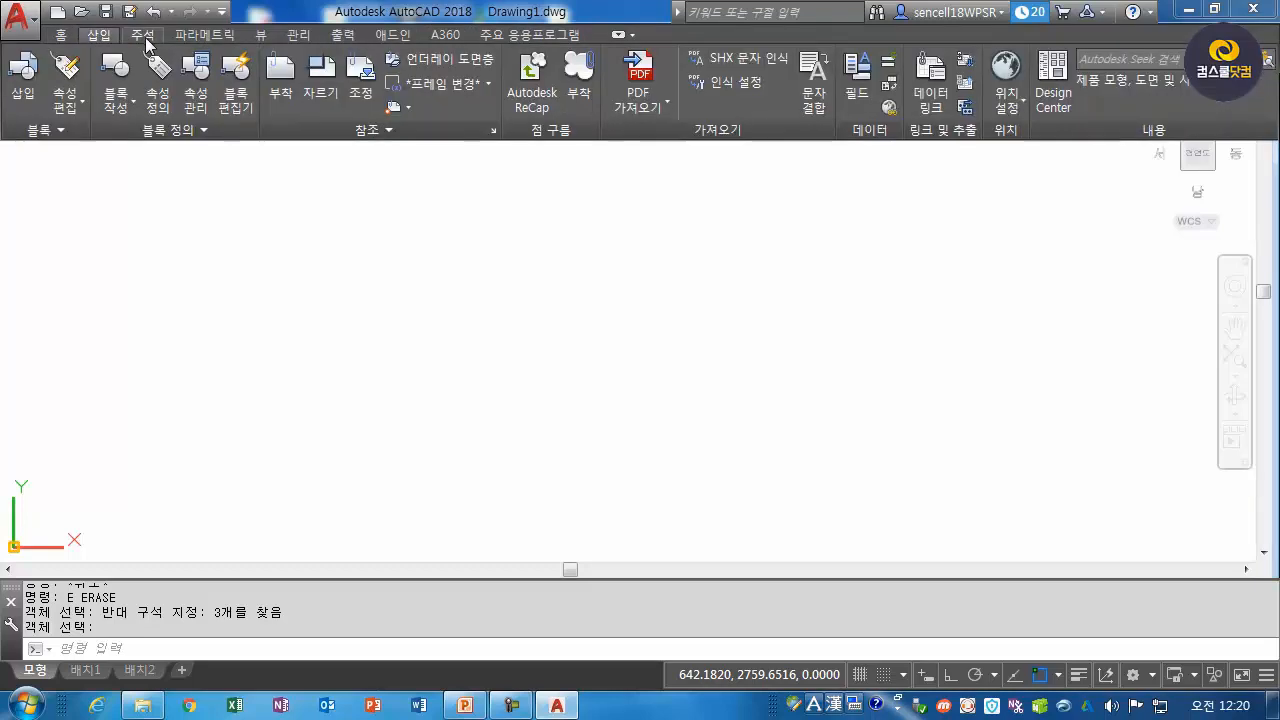
click(143, 35)
click(323, 194)
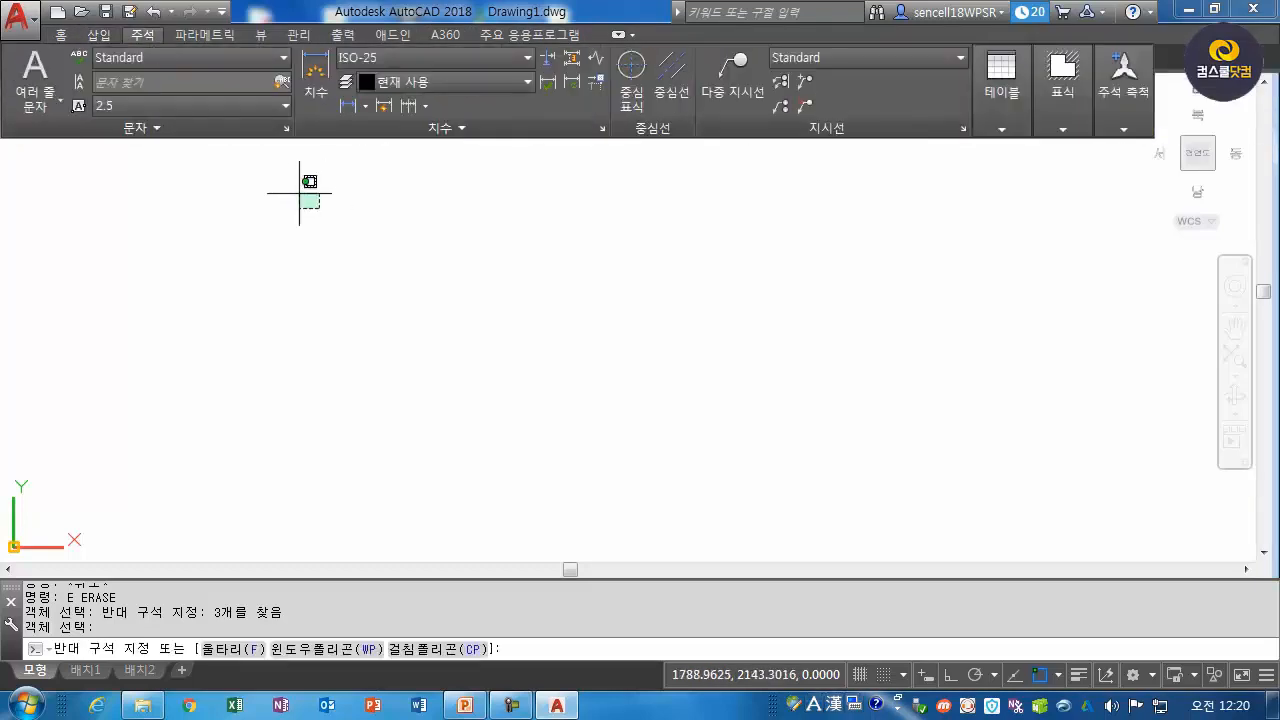
key(Escape)
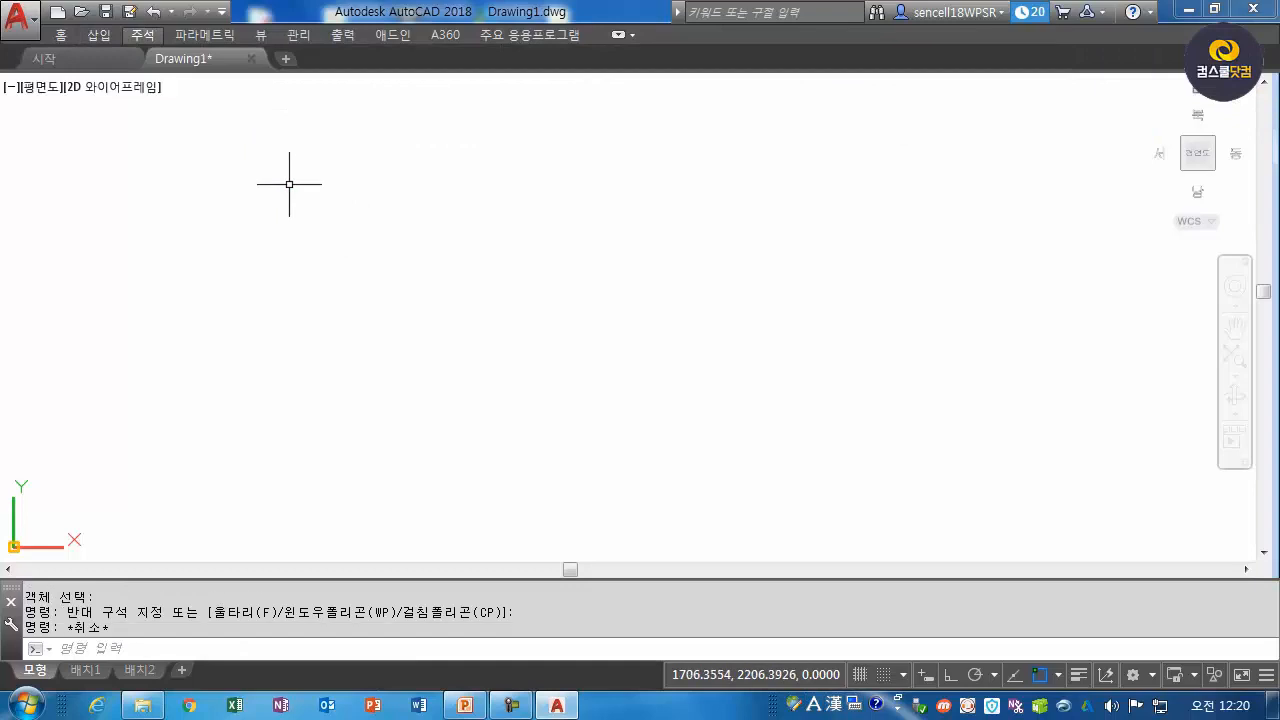
click(618, 35)
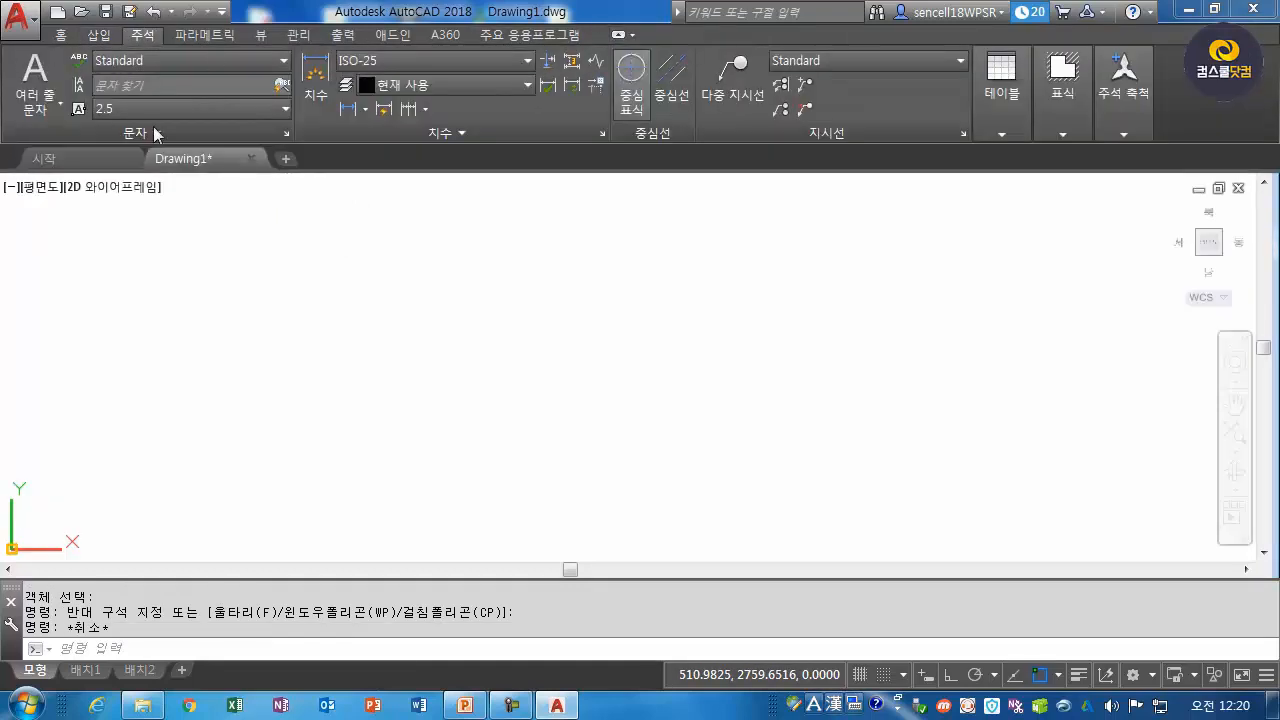
click(63, 37)
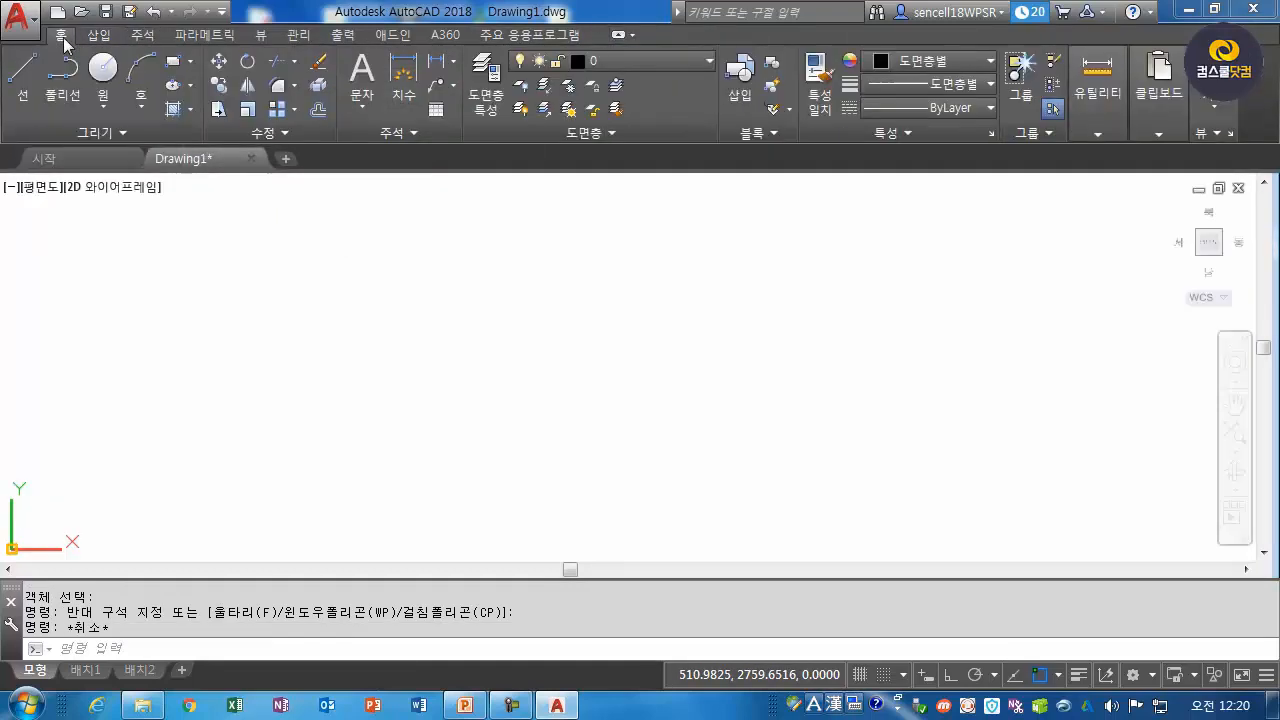
Minimise the ribbon to tabs (탭), to panel titles (패널 제목) and to panel buttons (패널 버튼) using the explicit display options.
click(632, 35)
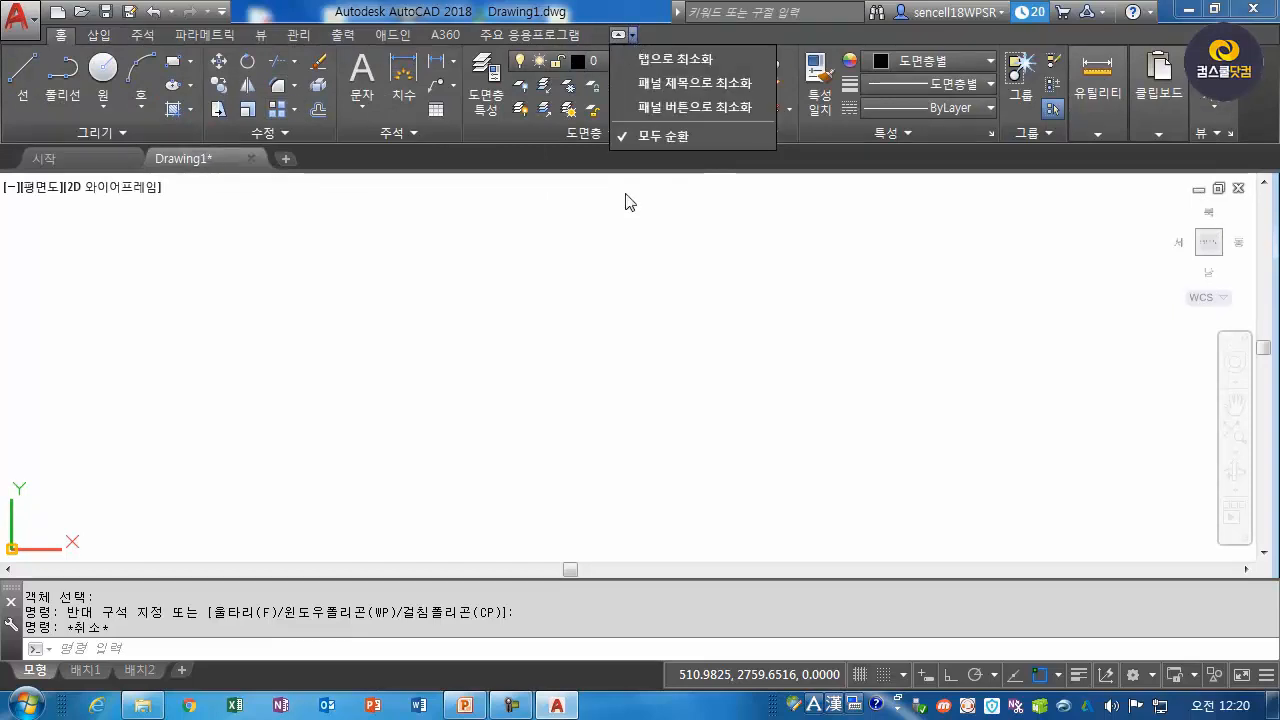
click(641, 61)
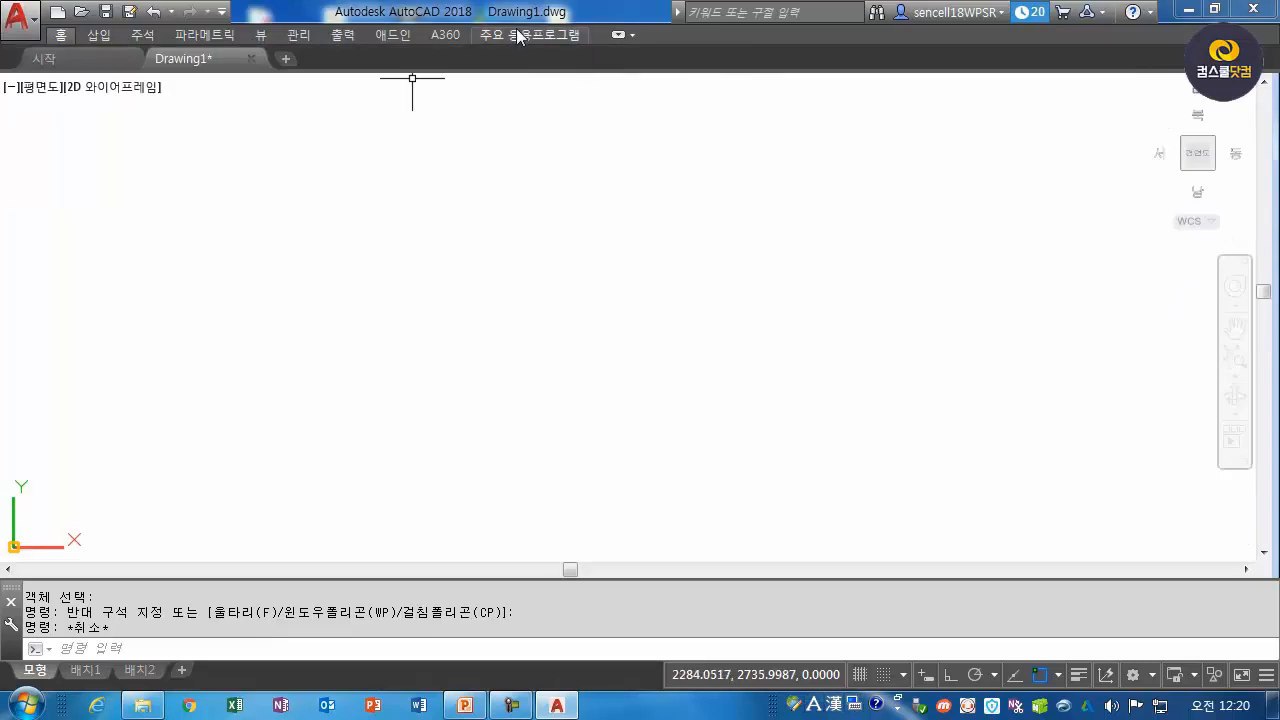
click(633, 35)
click(710, 83)
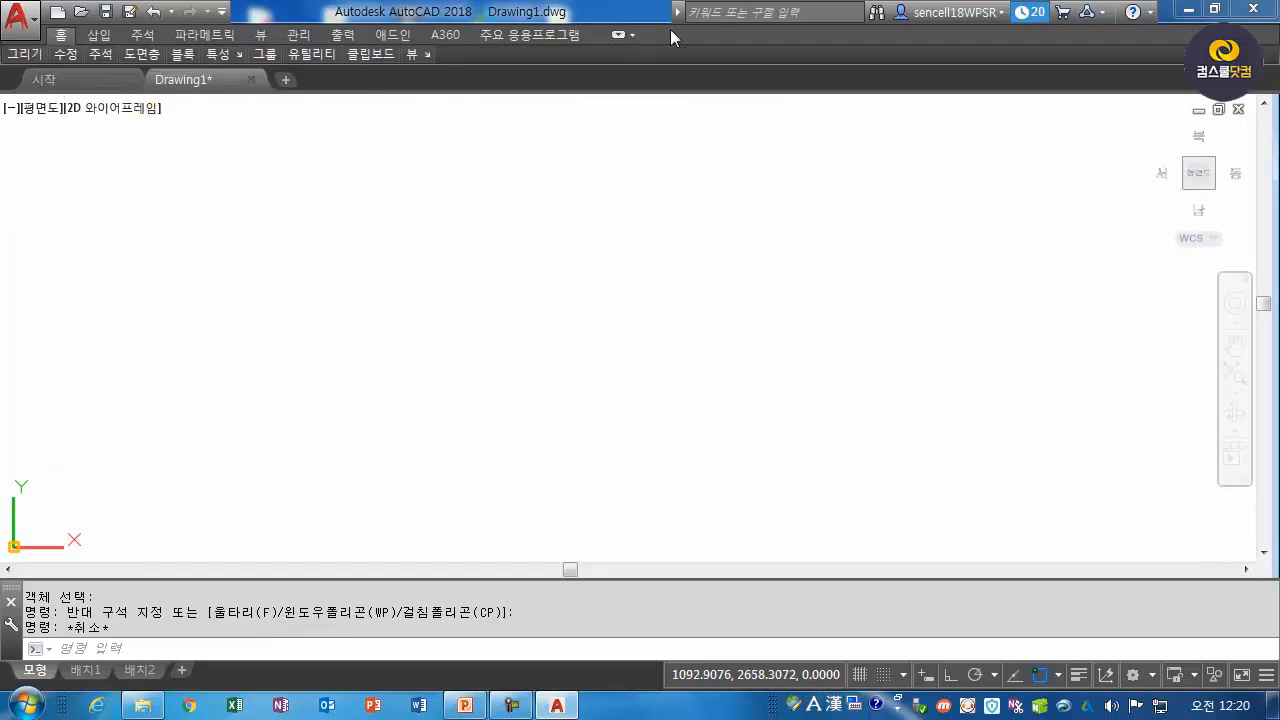
click(633, 35)
click(652, 110)
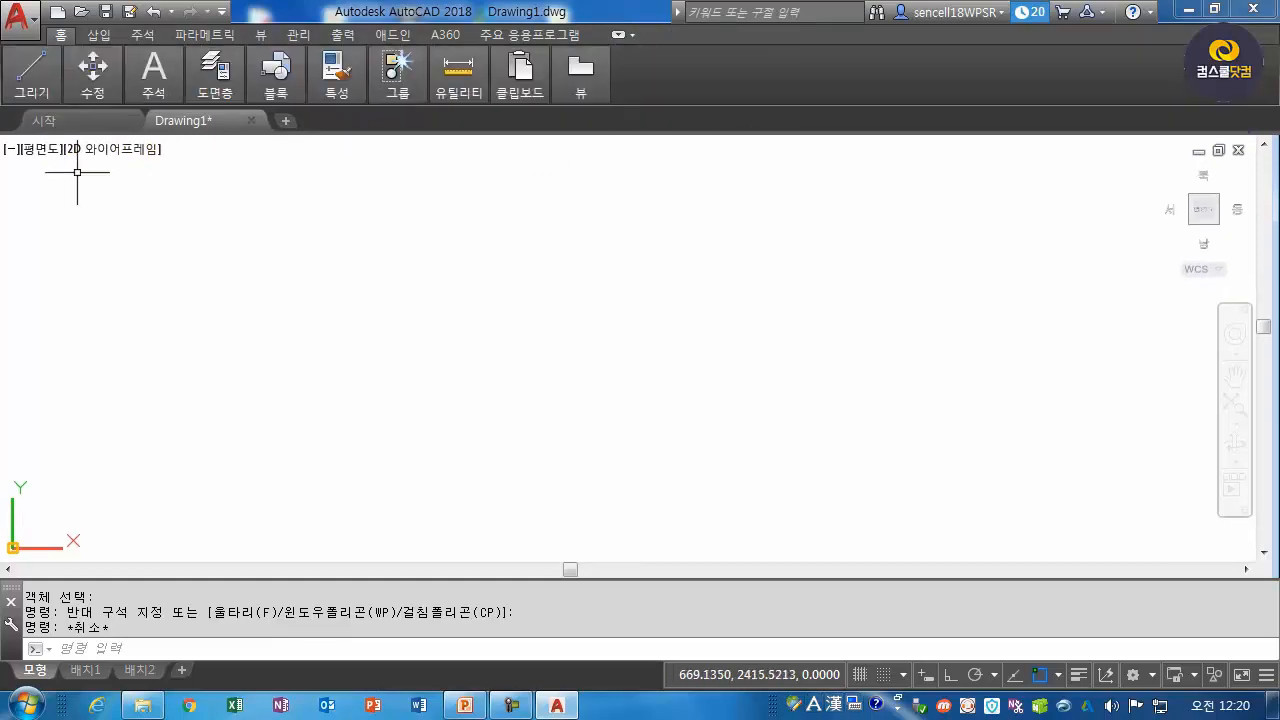
Choose the cycle-through-all ribbon option (모두 순환), preview the Modify (수정) tools, and cycle back to the full ribbon.
click(633, 36)
click(662, 140)
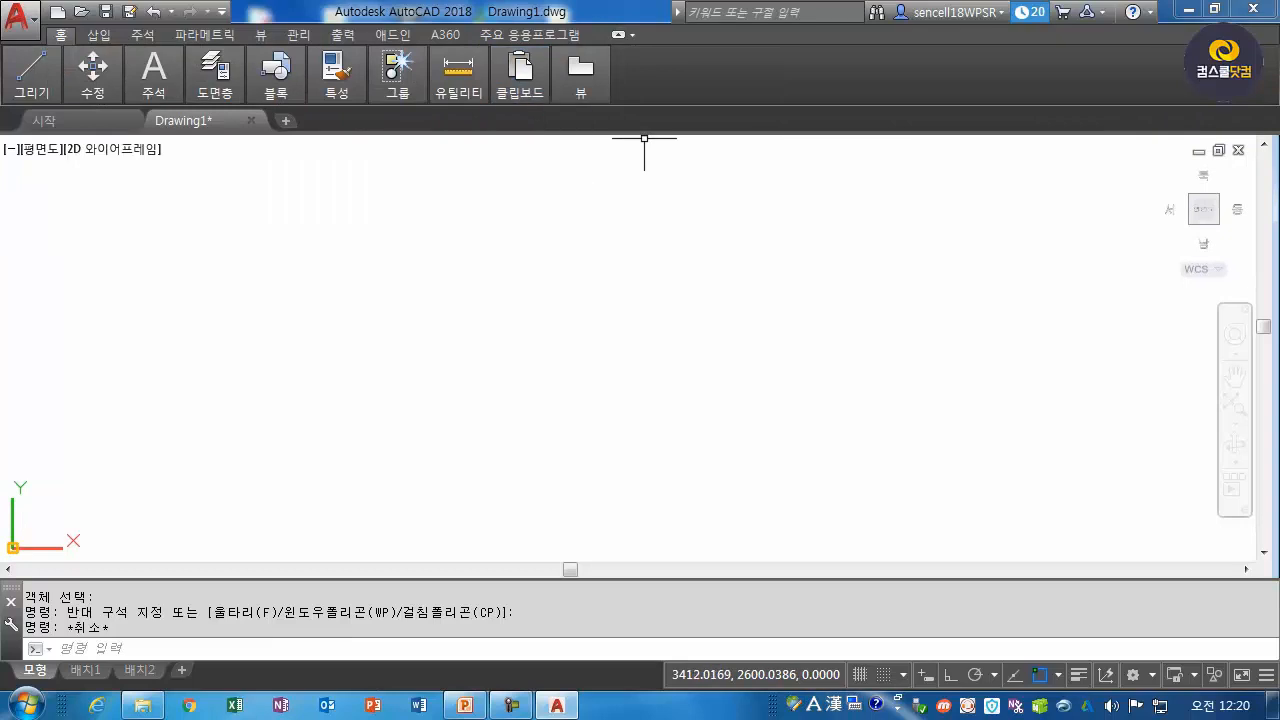
mouse_move(93, 72)
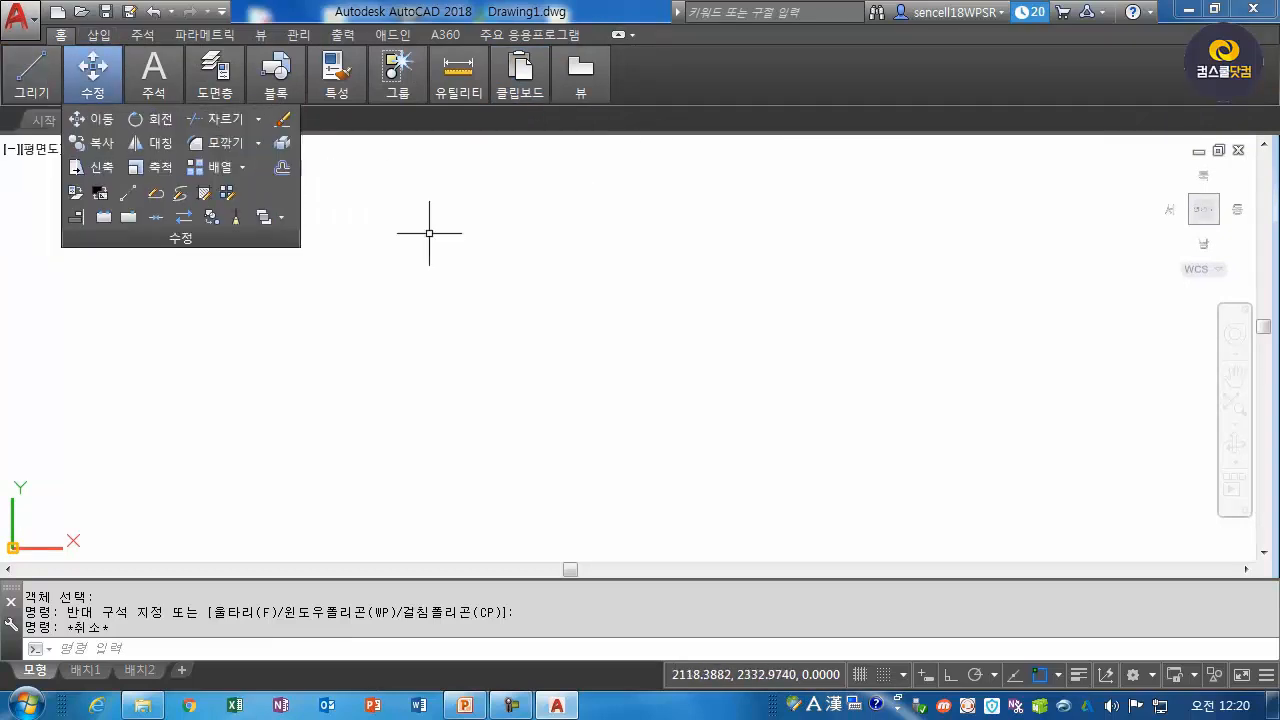
click(633, 36)
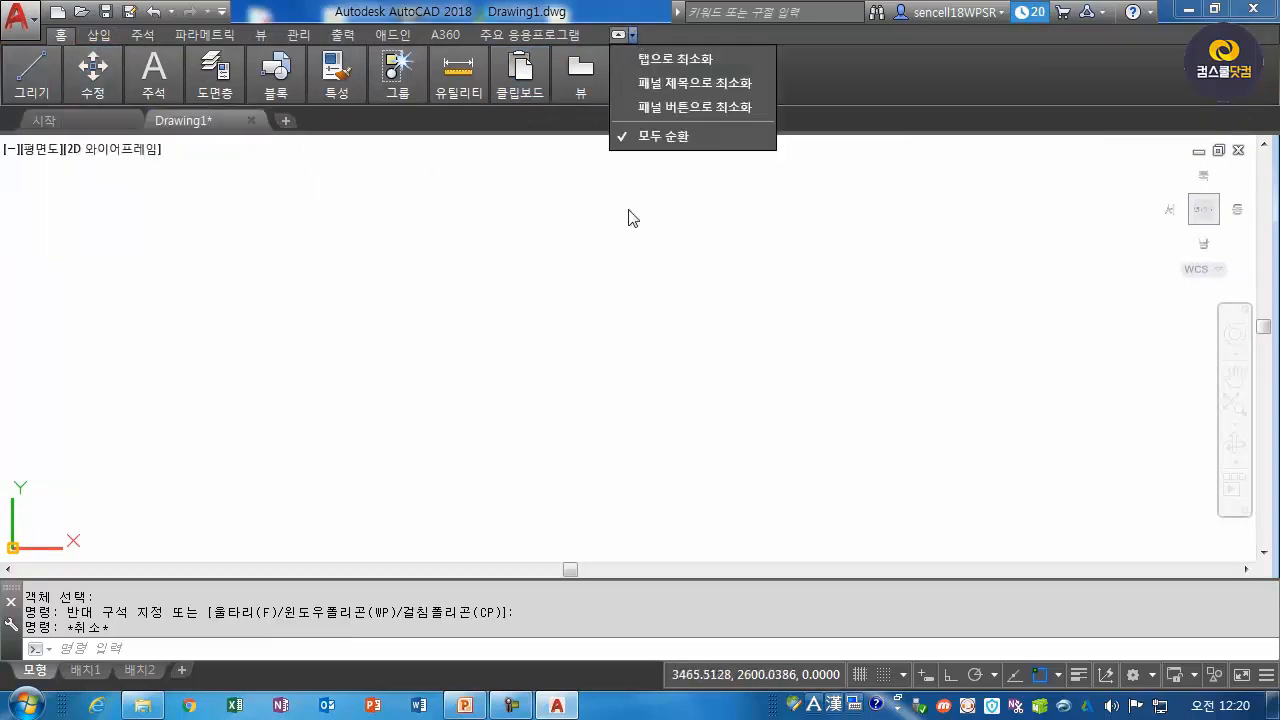
click(619, 35)
click(620, 36)
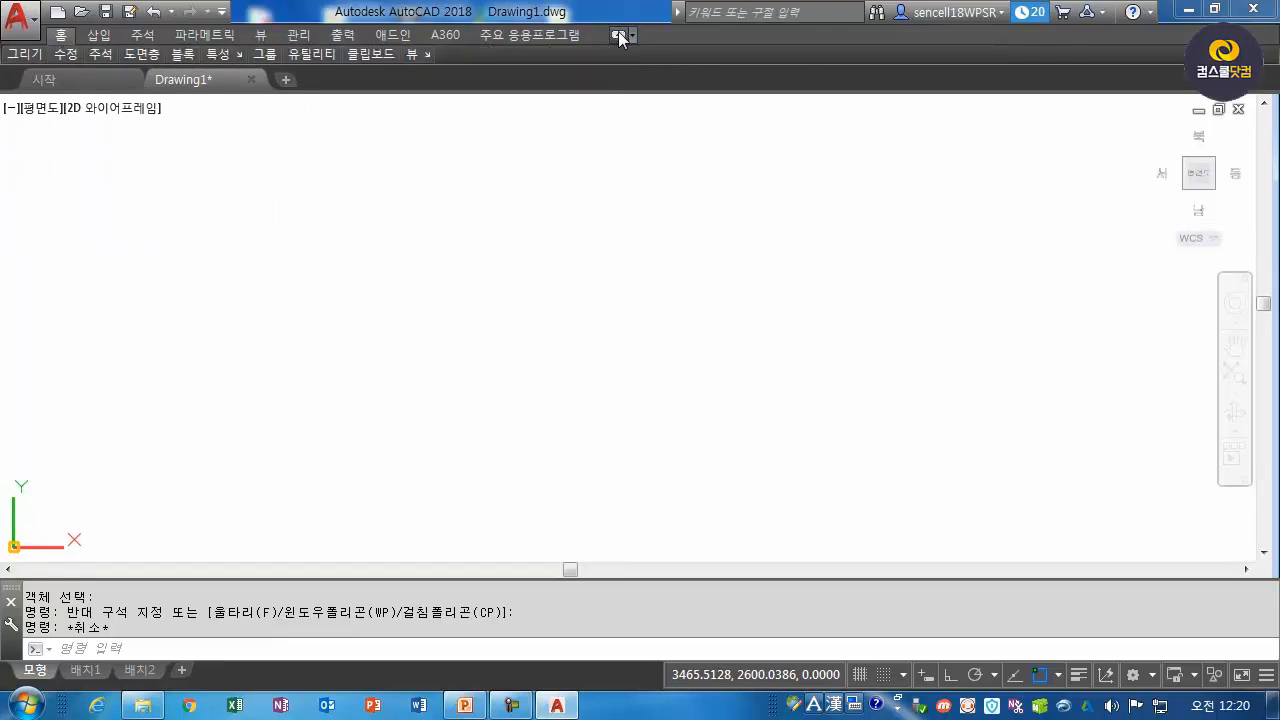
click(619, 36)
click(620, 37)
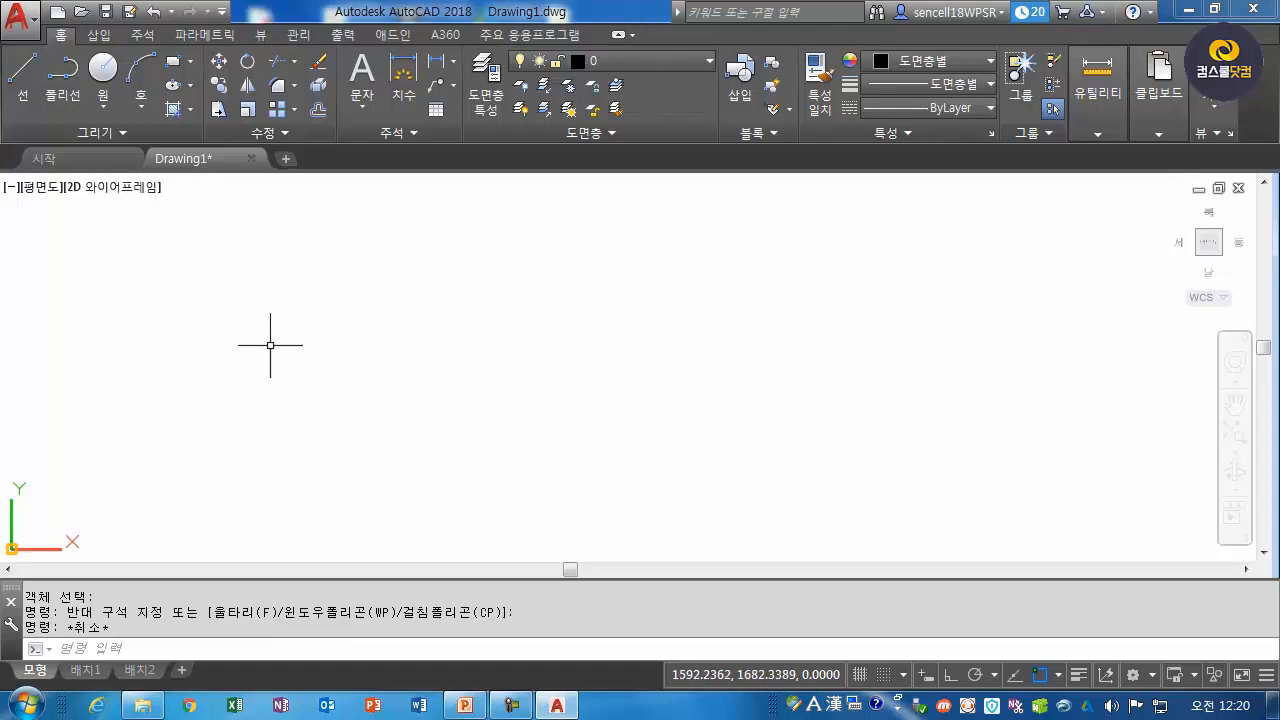
Draw a circle near the upper middle of model space and switch to the 배치1 layout.
text(c)
key(Return)
click(512, 300)
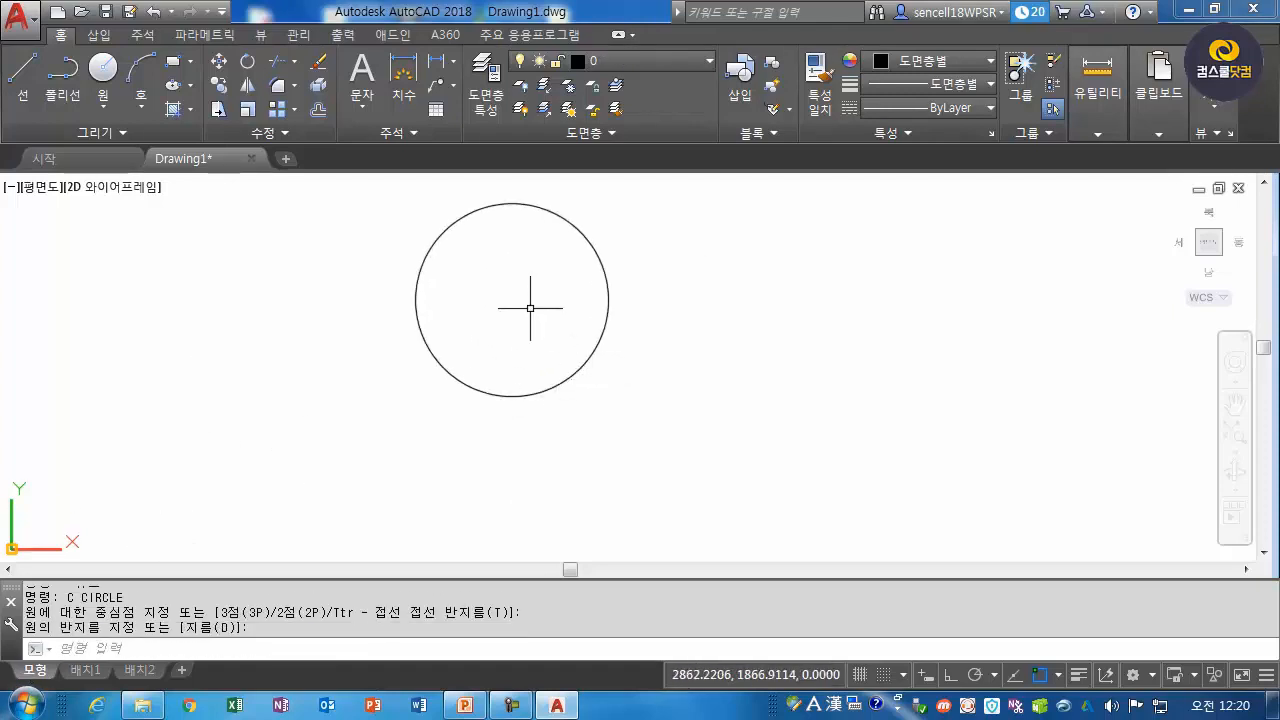
middle_drag(531, 306, 526, 334)
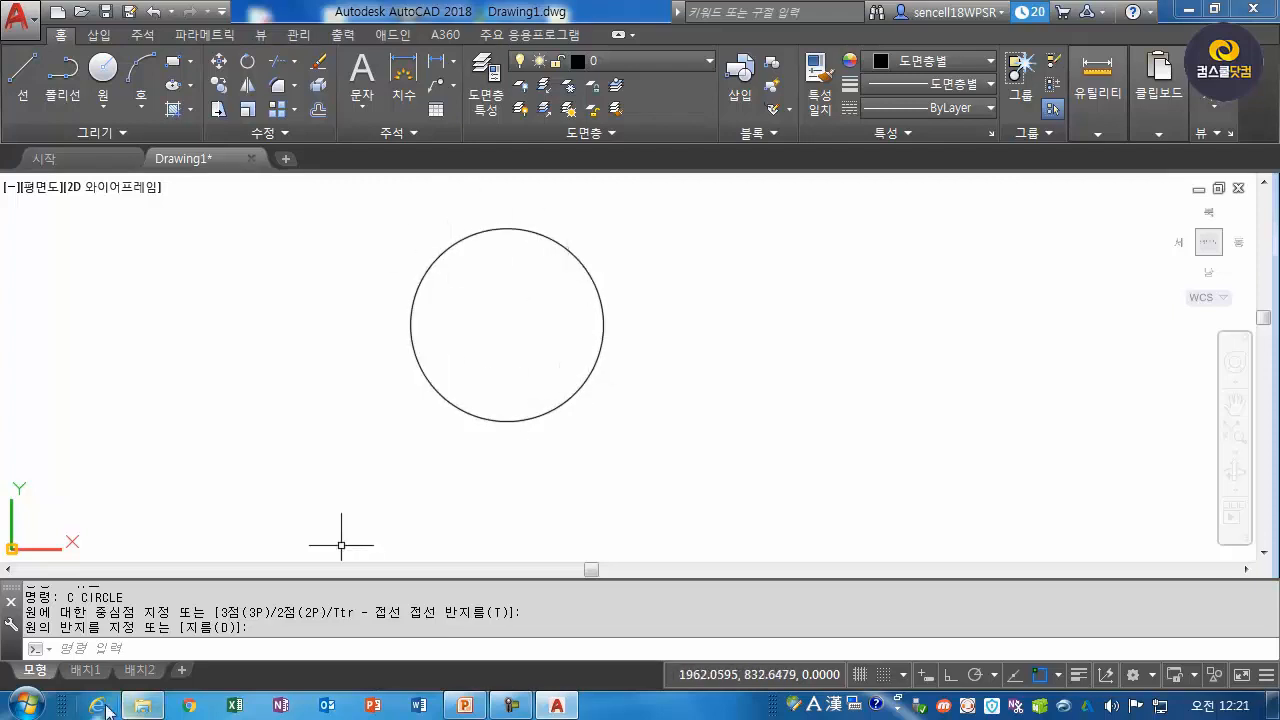
click(85, 670)
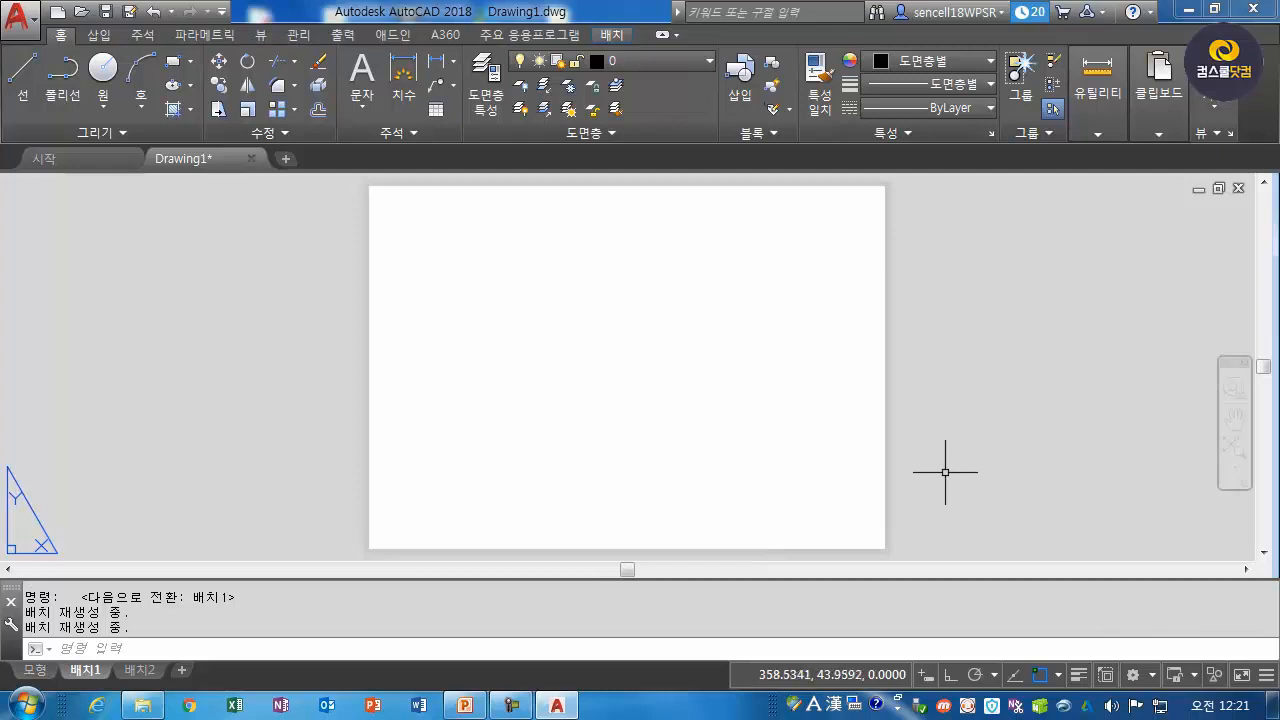
Compare model space (모형) with the 배치1 layout by alternating between them, finishing in model space.
click(44, 670)
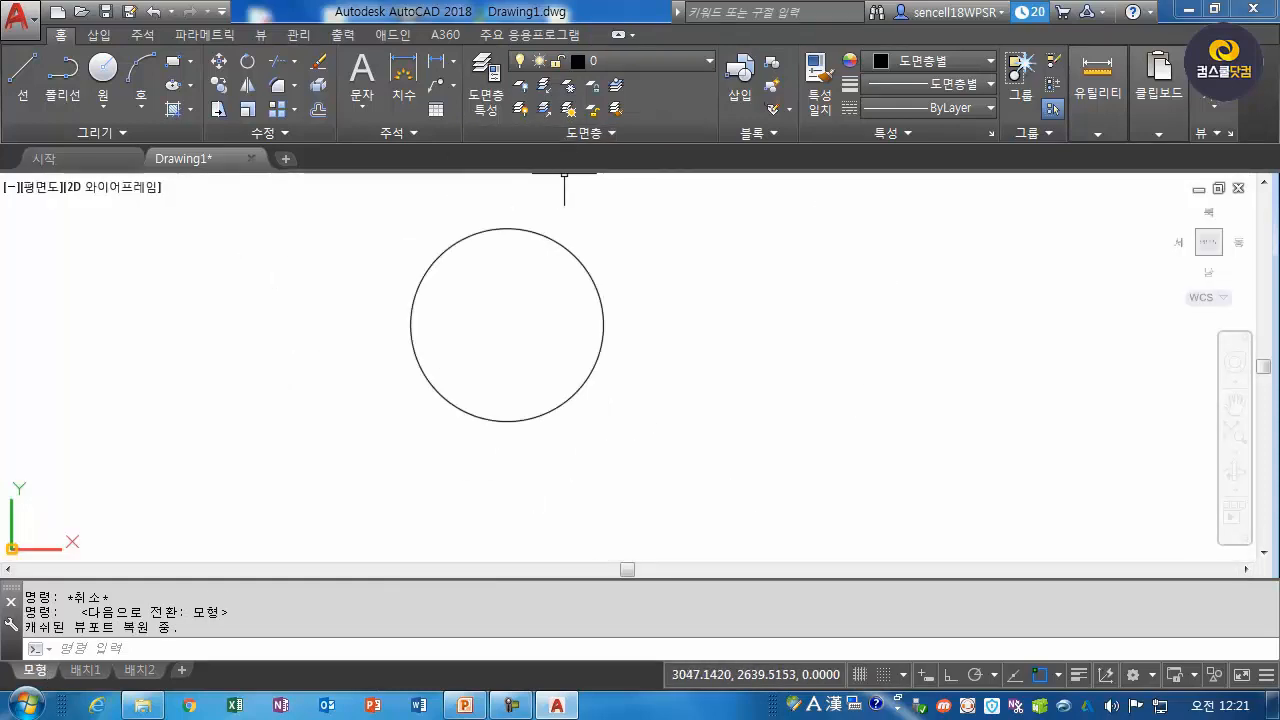
click(86, 670)
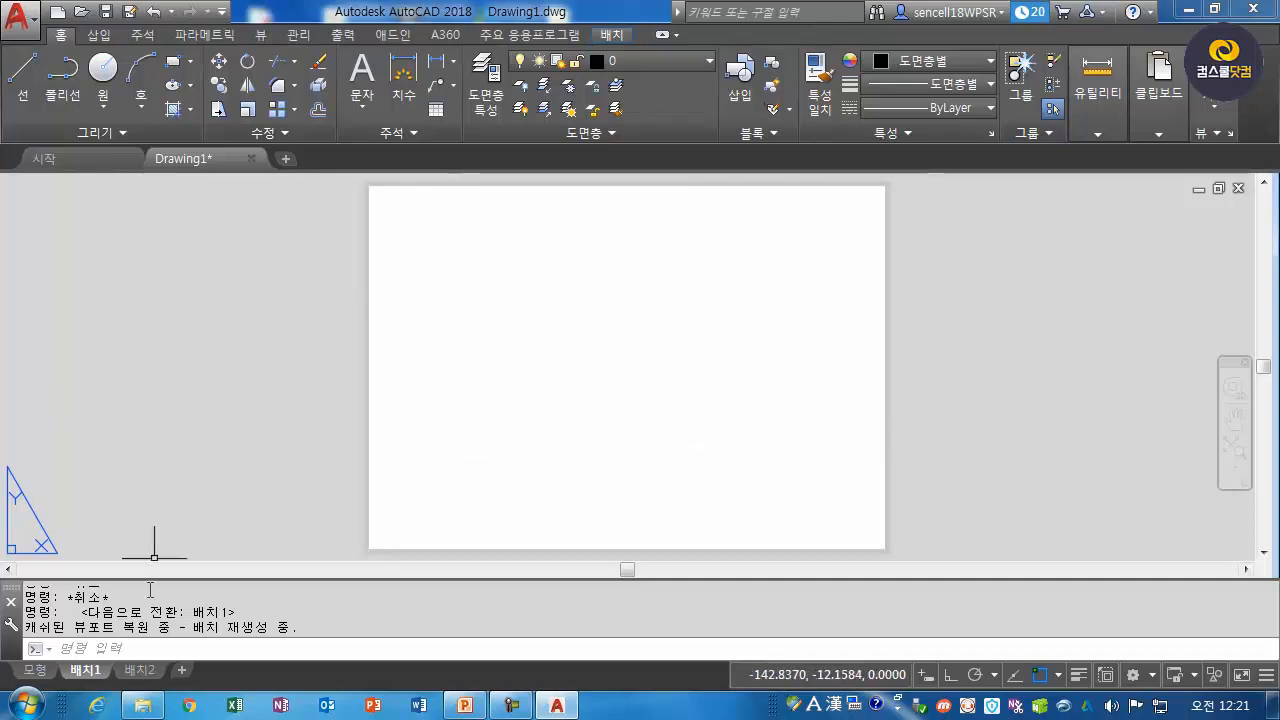
click(35, 670)
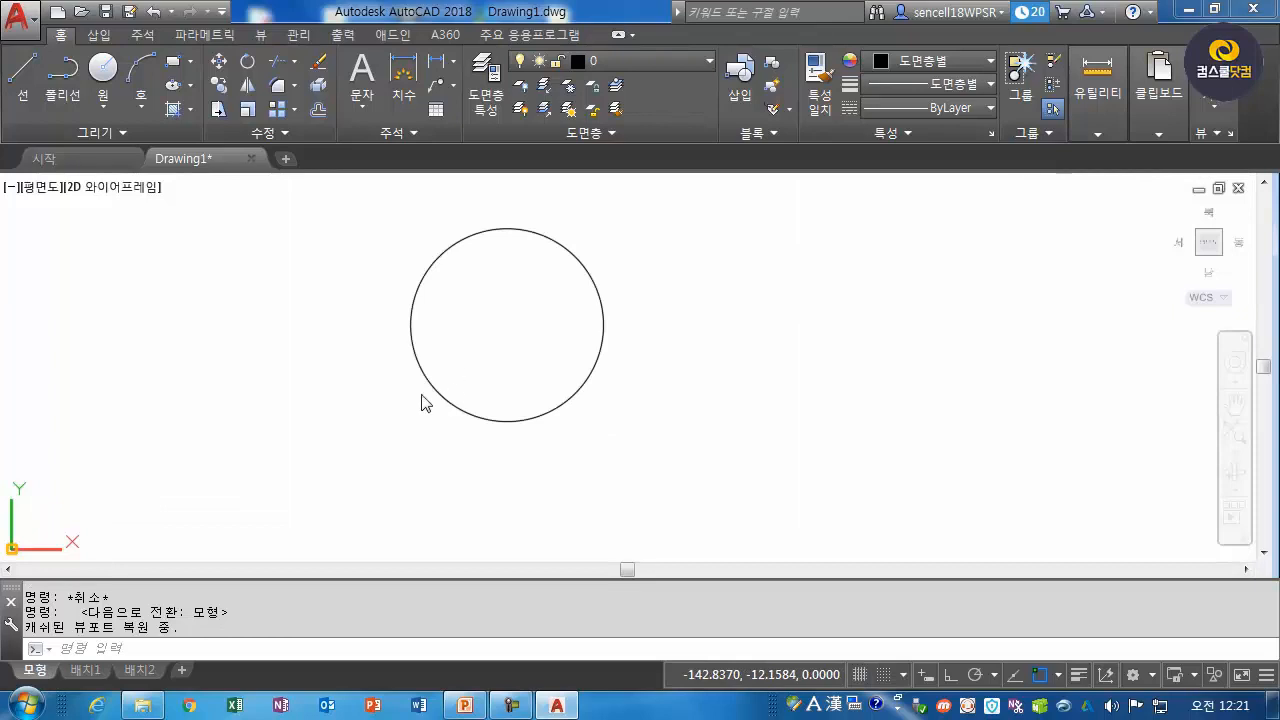
click(92, 674)
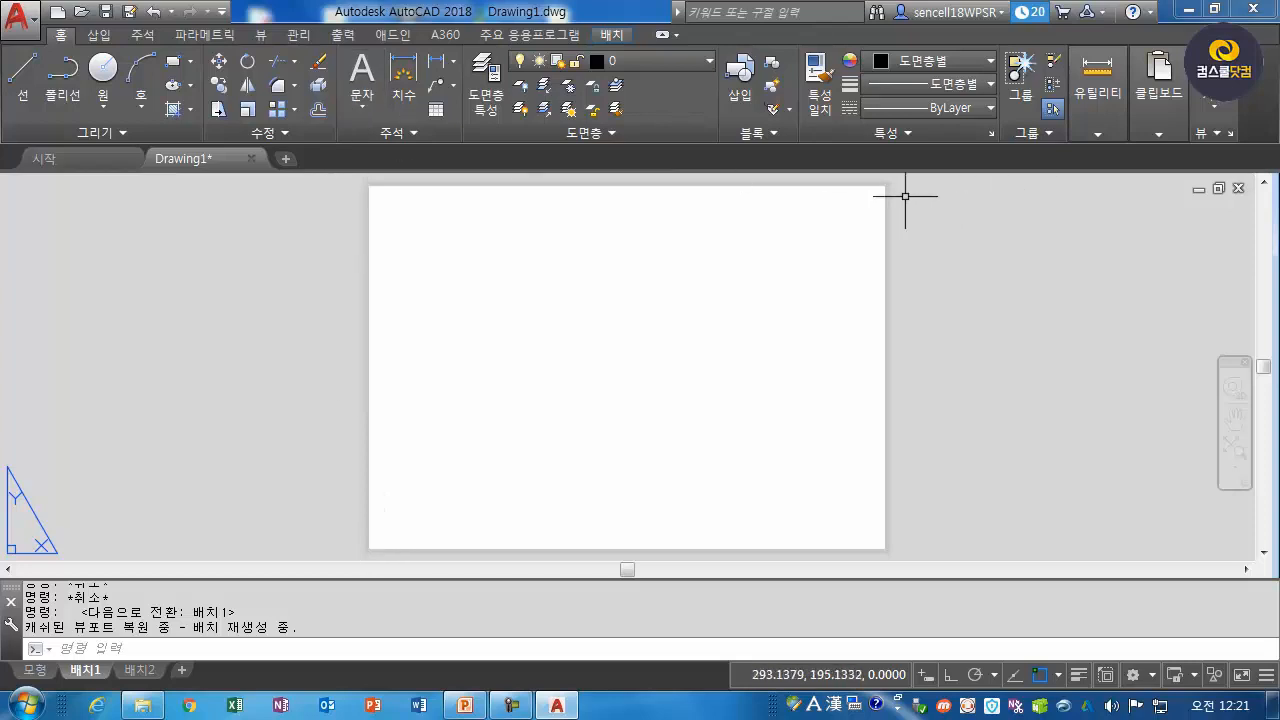
click(35, 670)
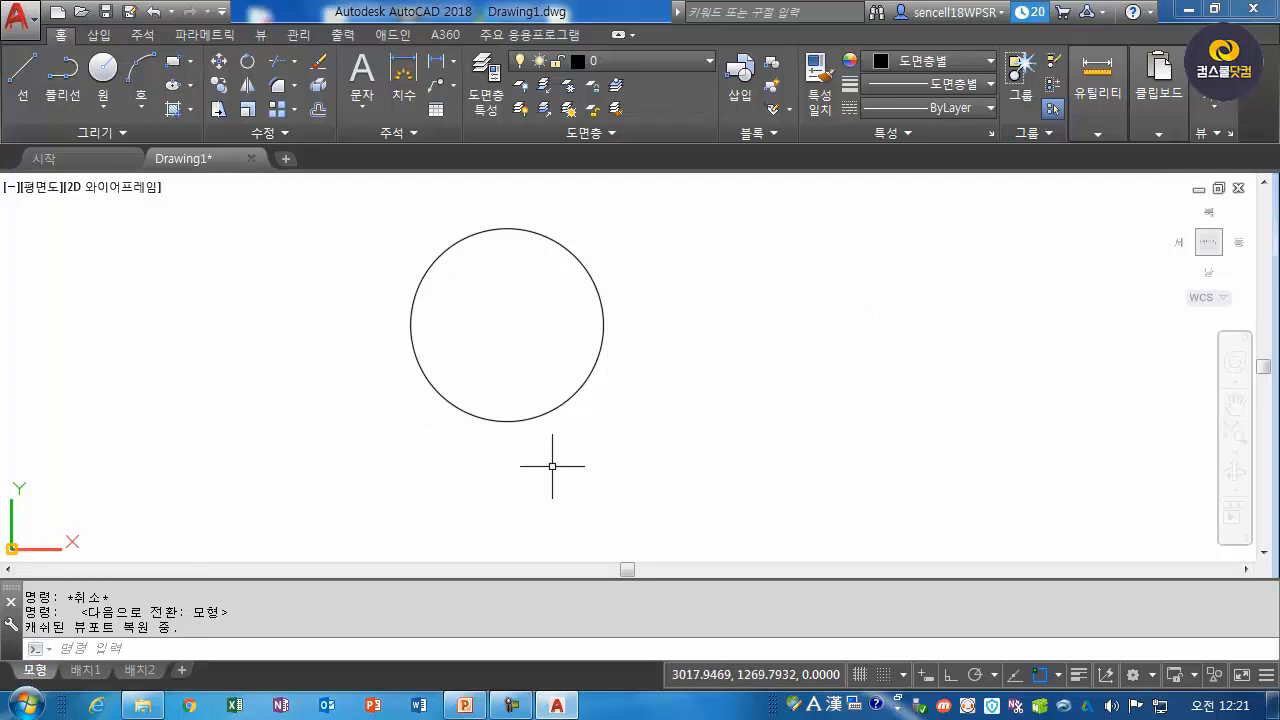
Erase the circle from model space with the ERASE command, selecting it with a crossing window.
text(e)
key(space)
click(479, 331)
click(363, 468)
key(space)
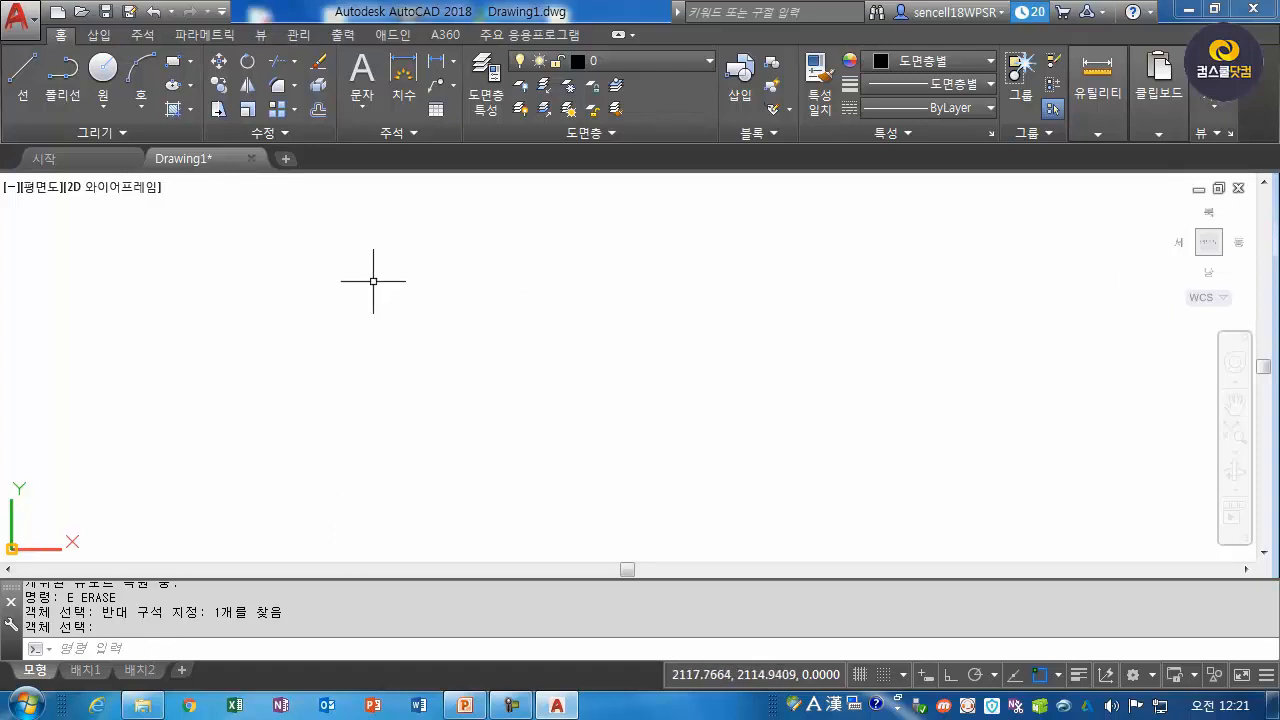
Hide the command line window and redisplay it twice, confirming each closure.
key(ctrl+9)
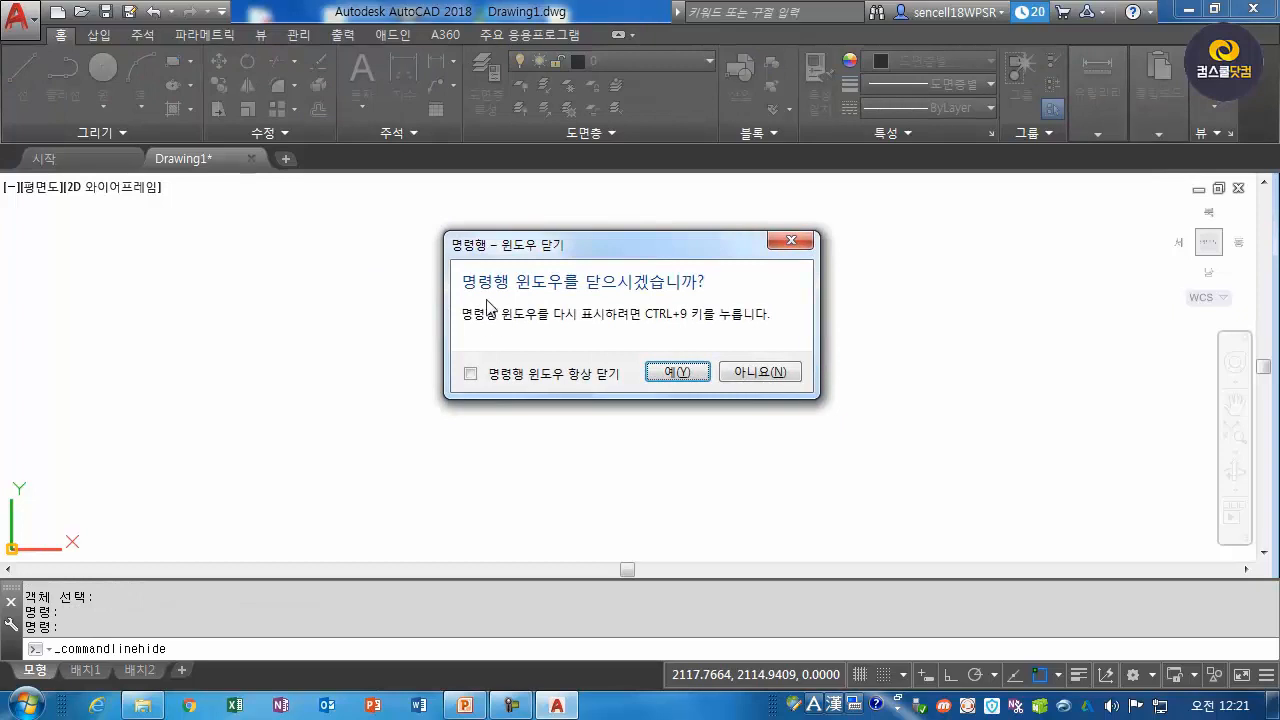
click(679, 372)
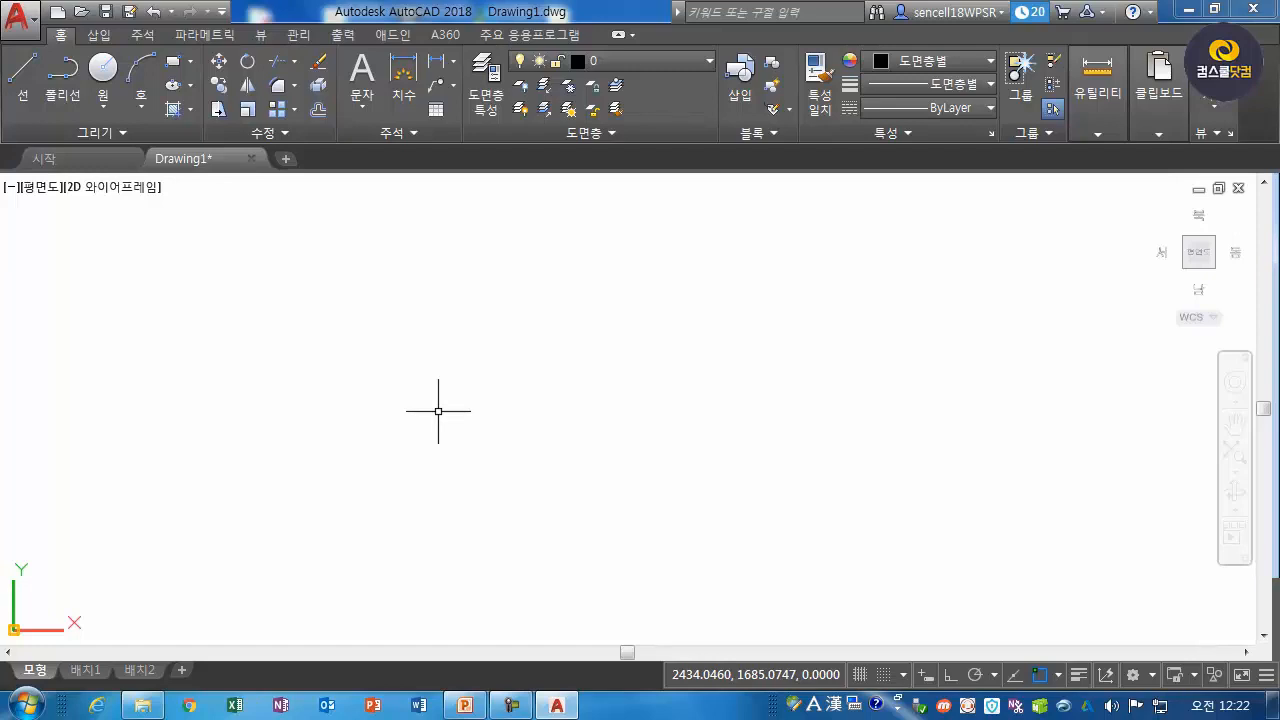
key(ctrl+9)
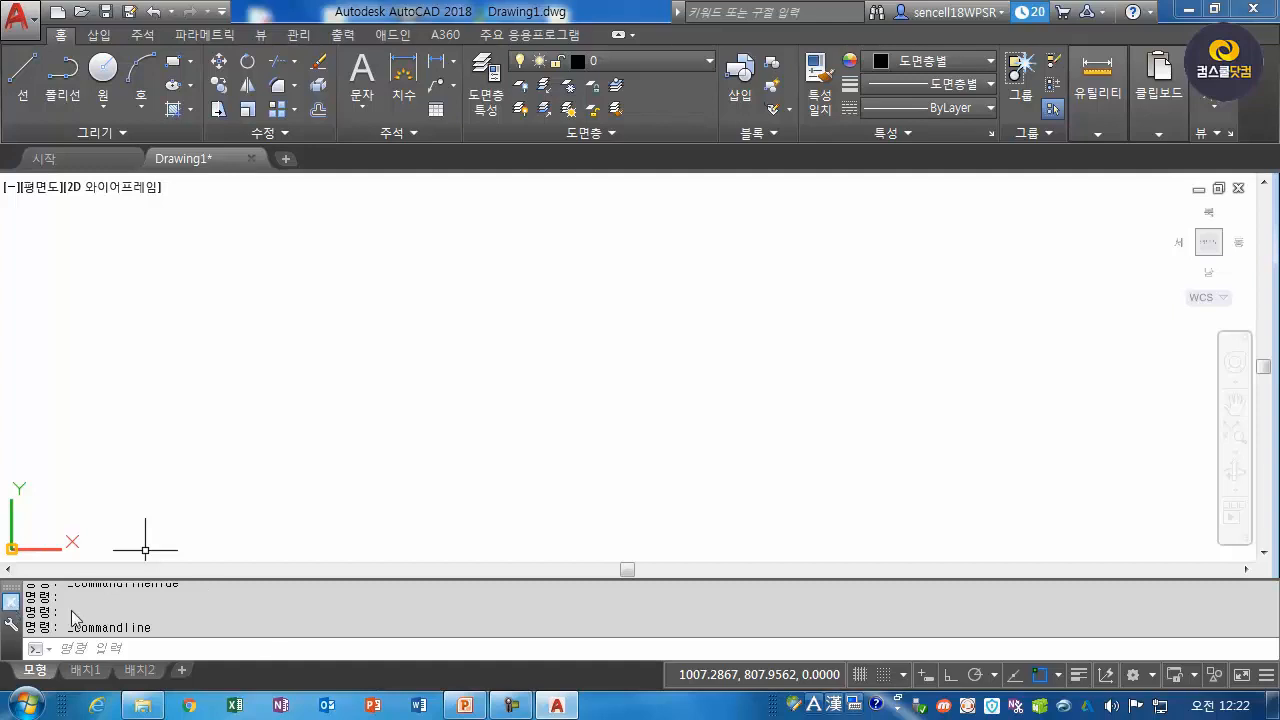
click(11, 603)
click(677, 371)
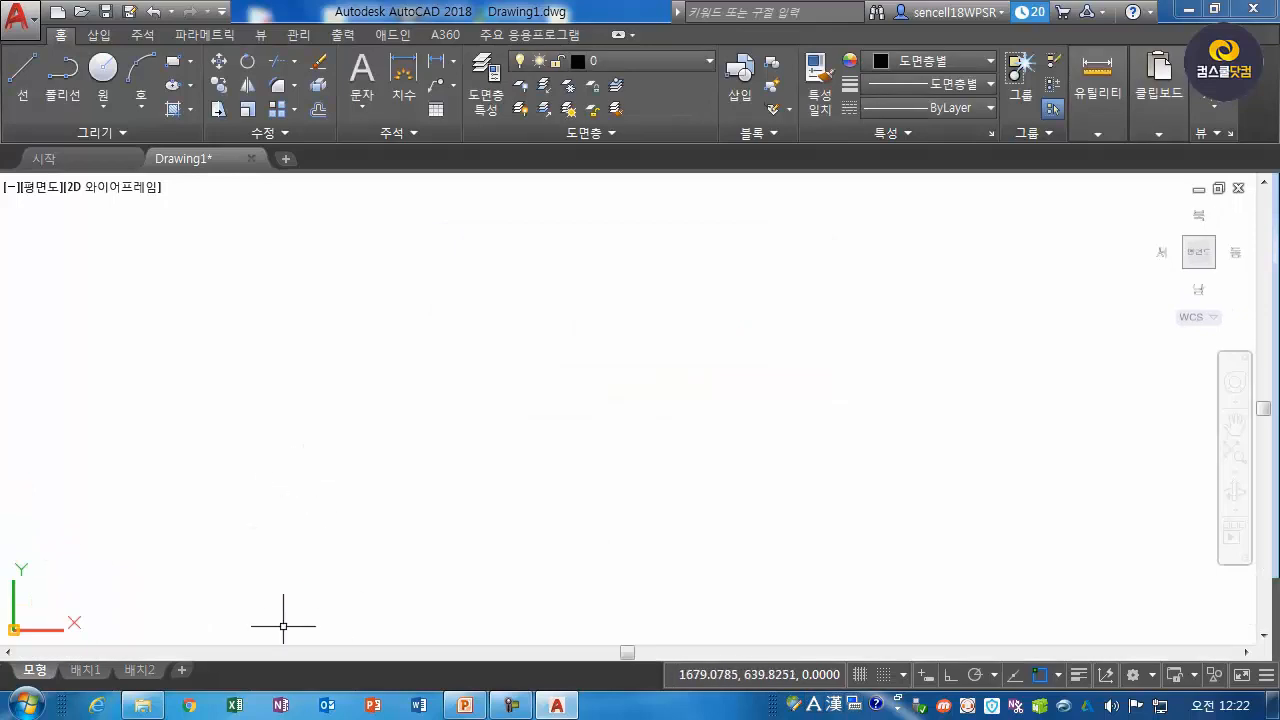
key(ctrl+9)
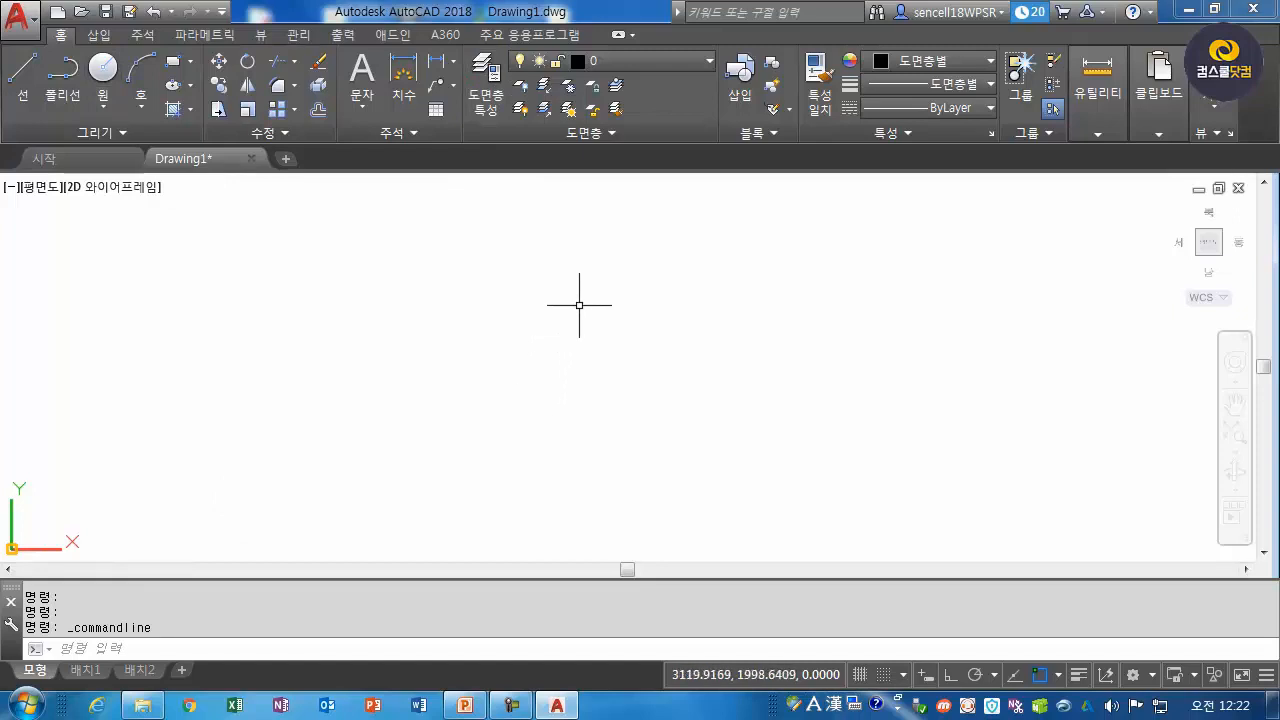
key(Escape)
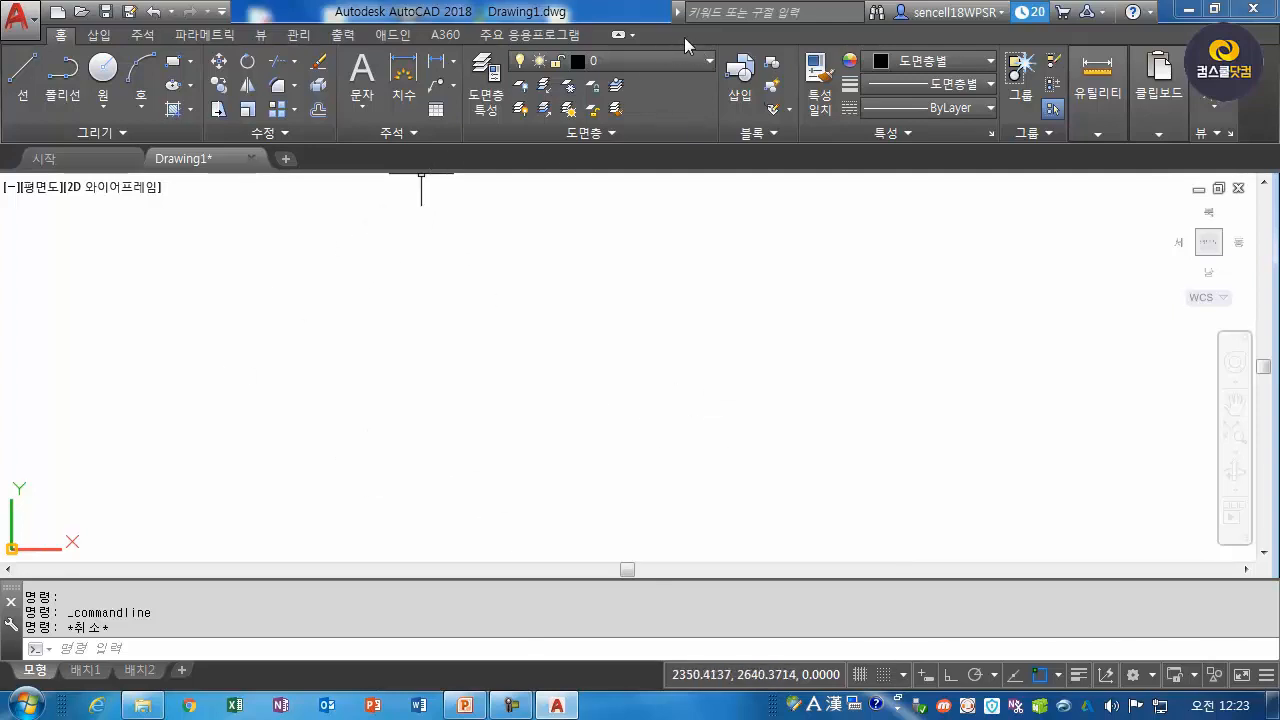
Remove the A360, featured apps (주요 응용프로그램) and Add-ins (애드인) tabs from the ribbon display.
right_click(891, 35)
click(771, 41)
right_click(744, 36)
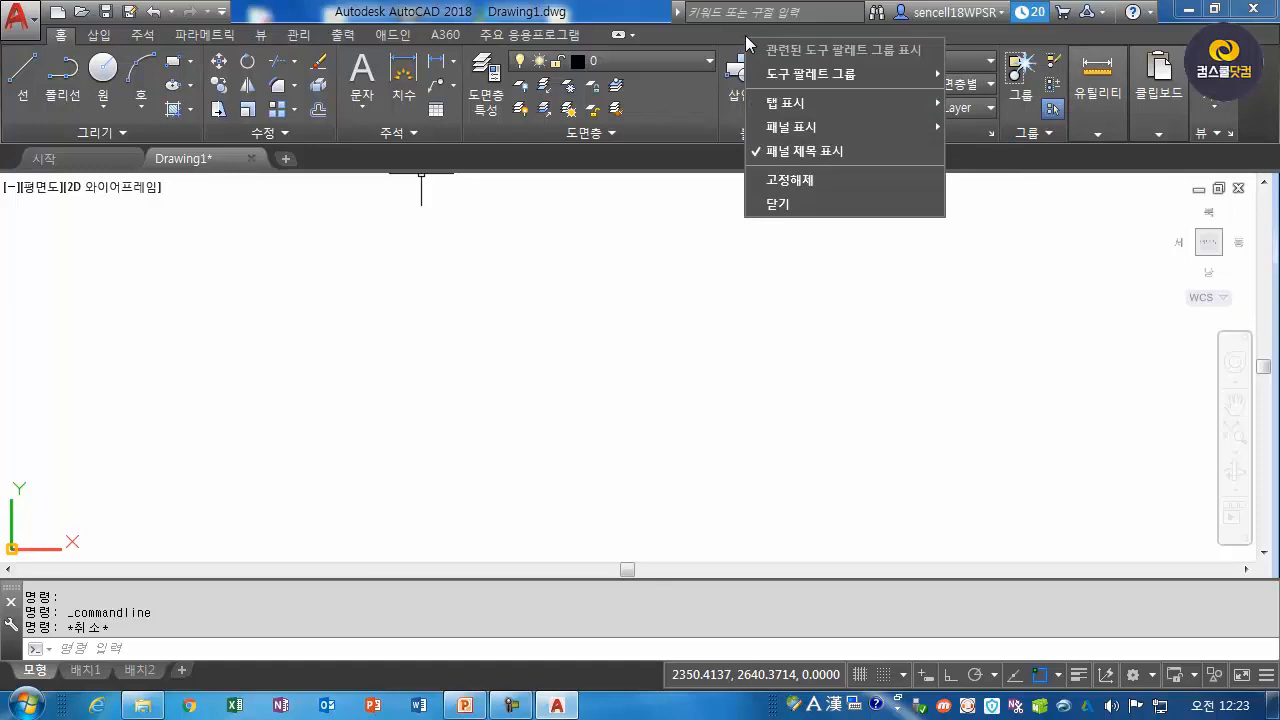
mouse_move(768, 104)
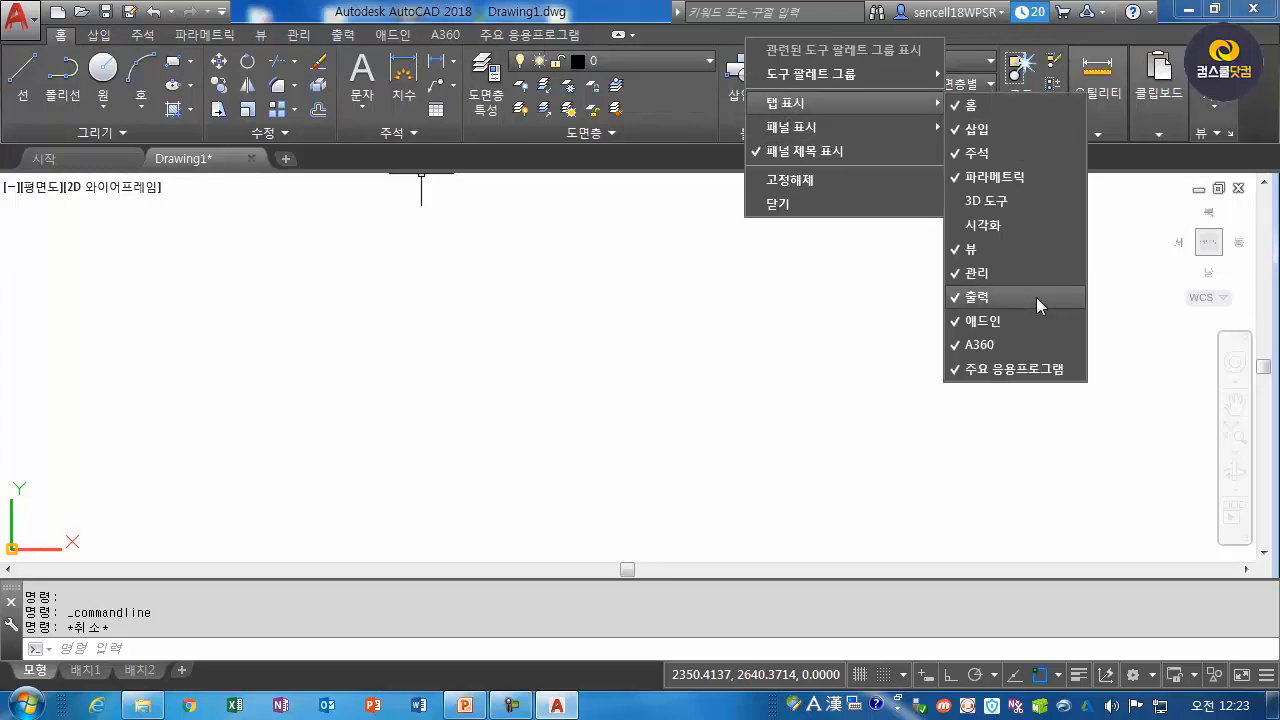
click(957, 346)
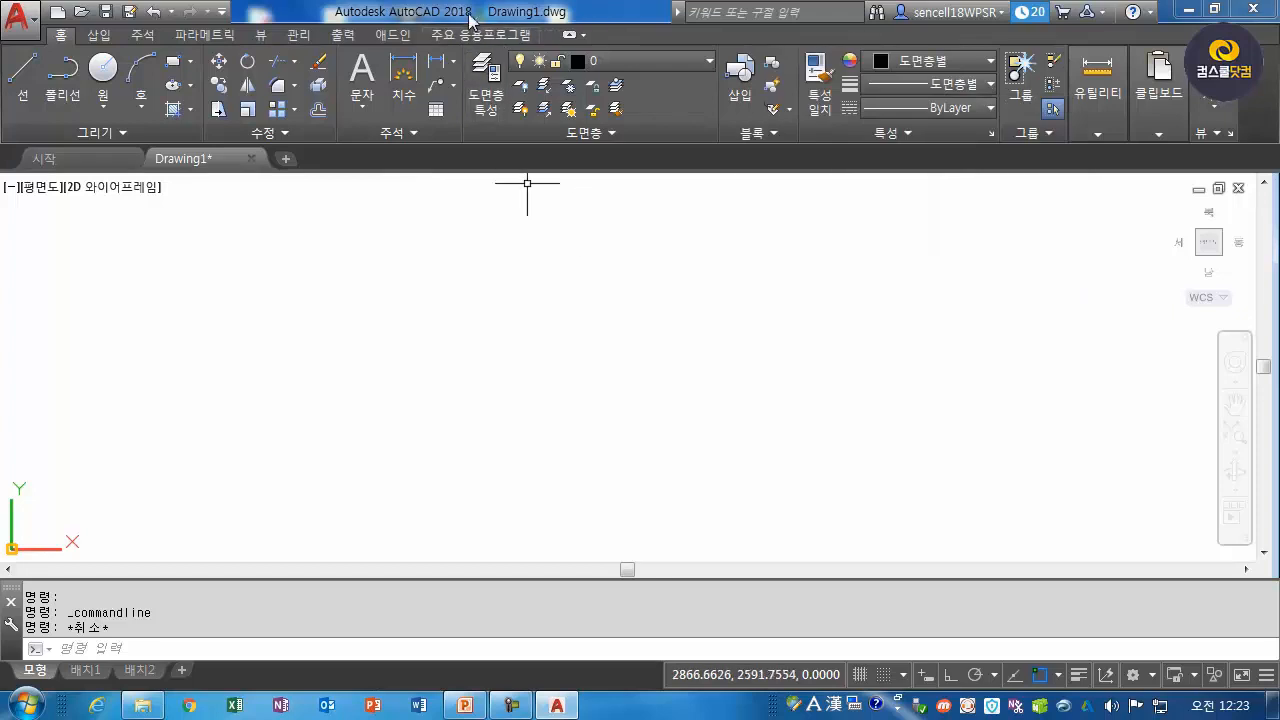
right_click(688, 37)
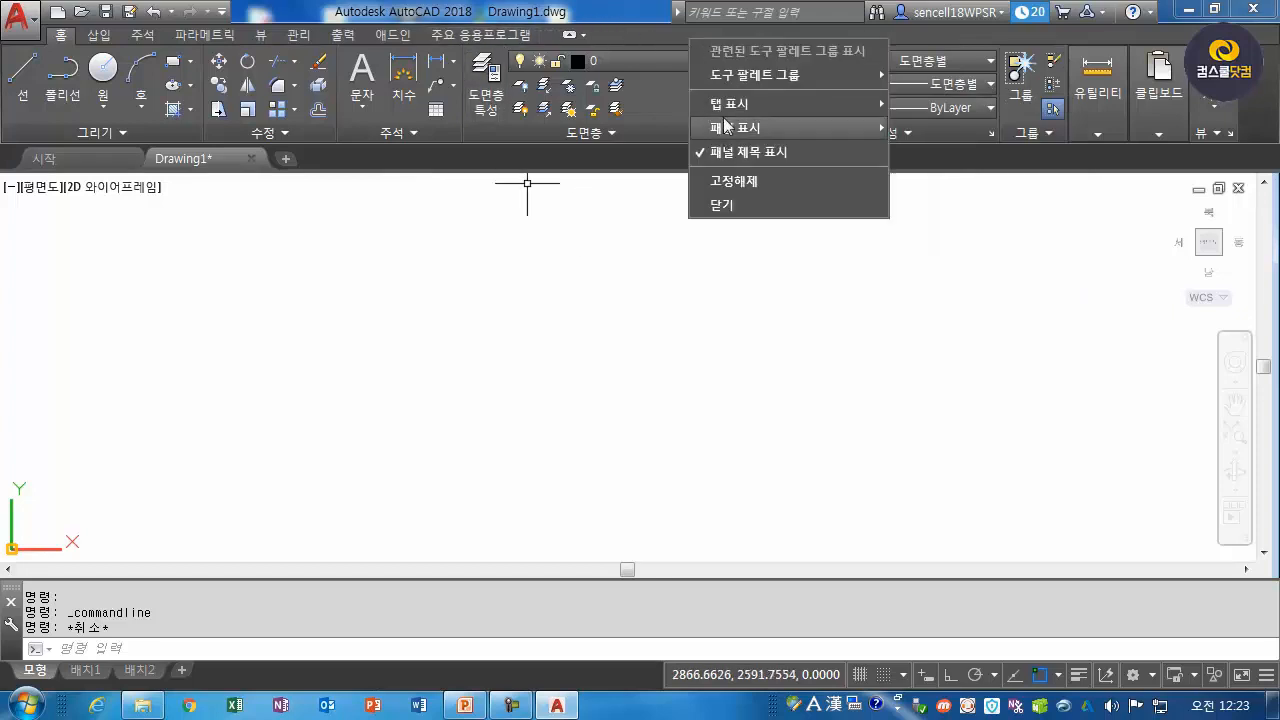
mouse_move(727, 112)
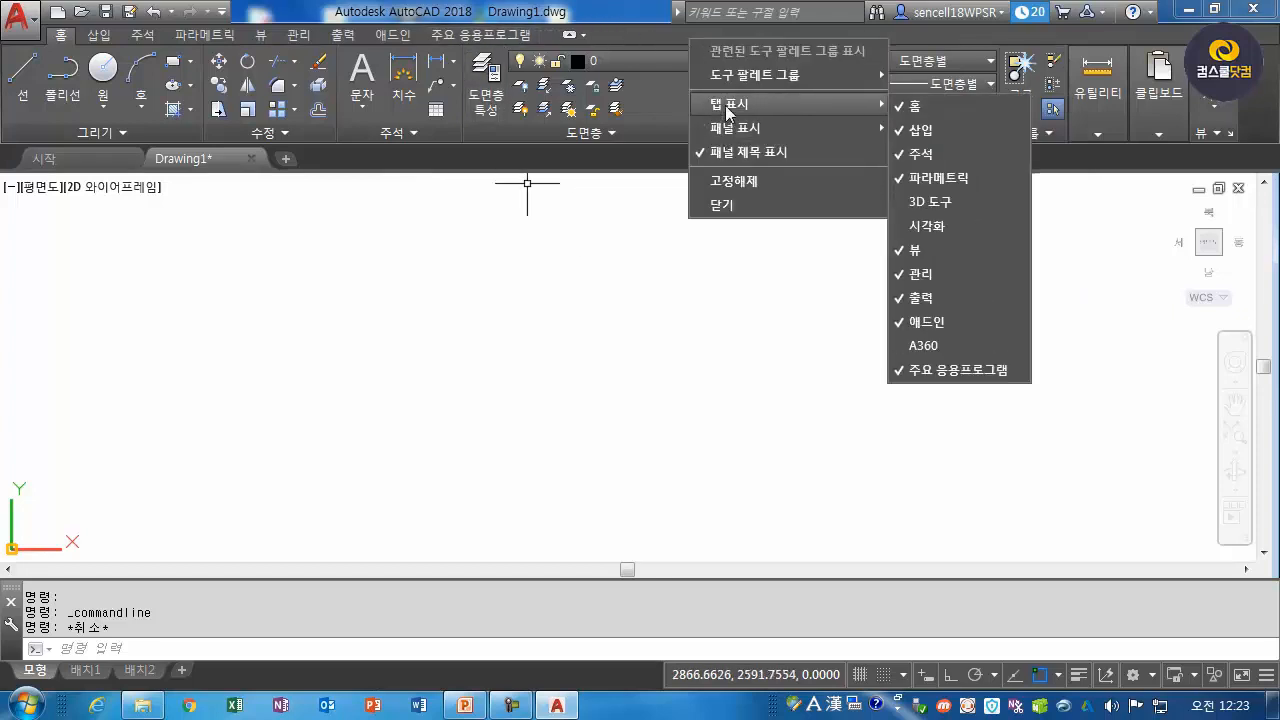
click(895, 370)
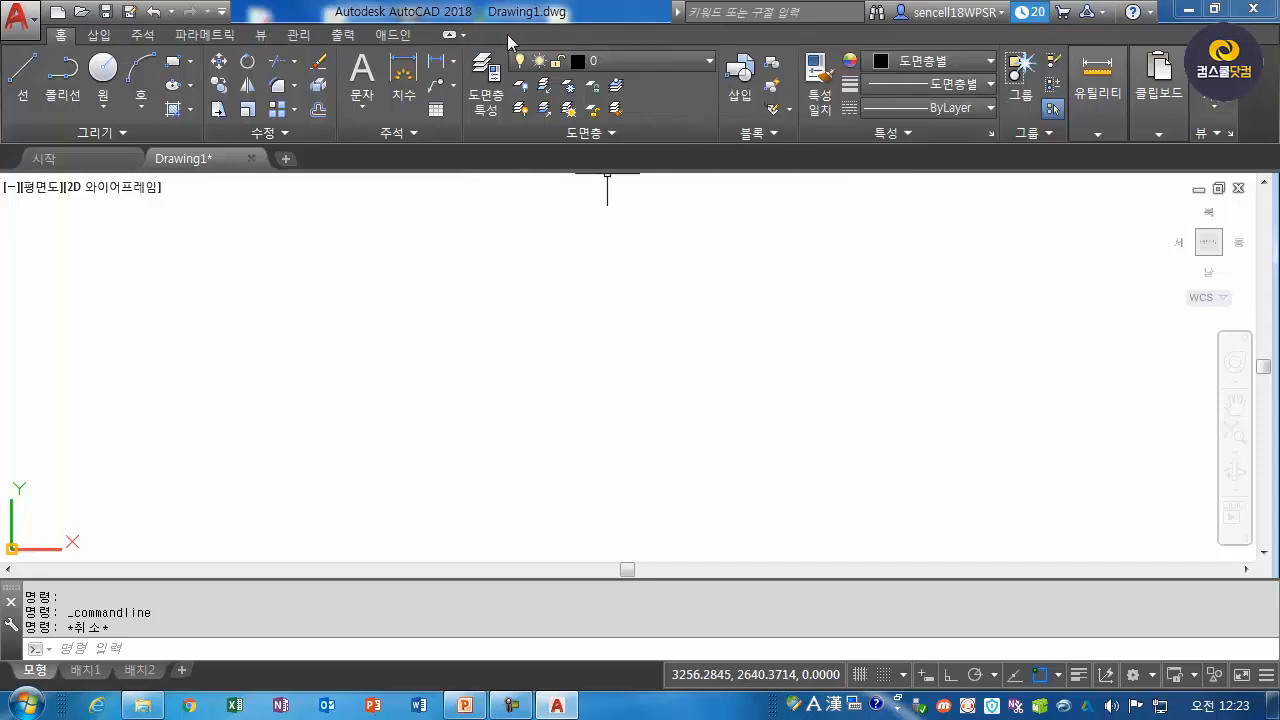
right_click(686, 36)
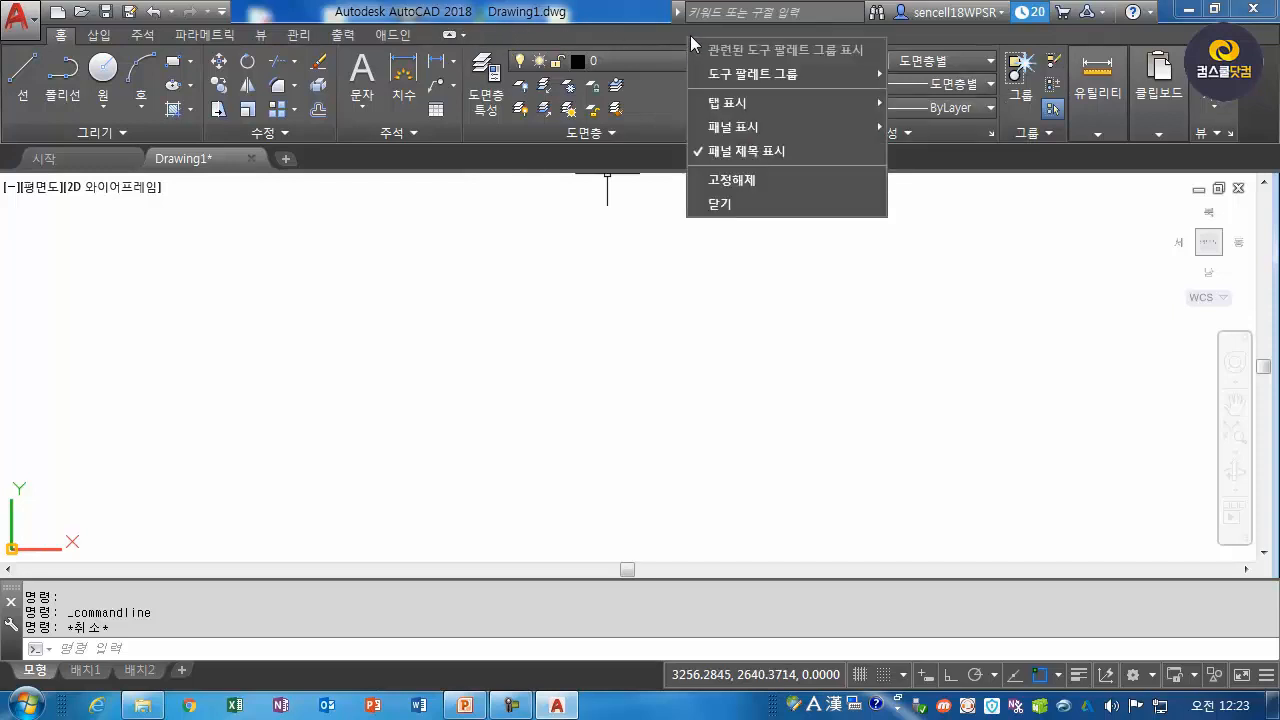
mouse_move(752, 104)
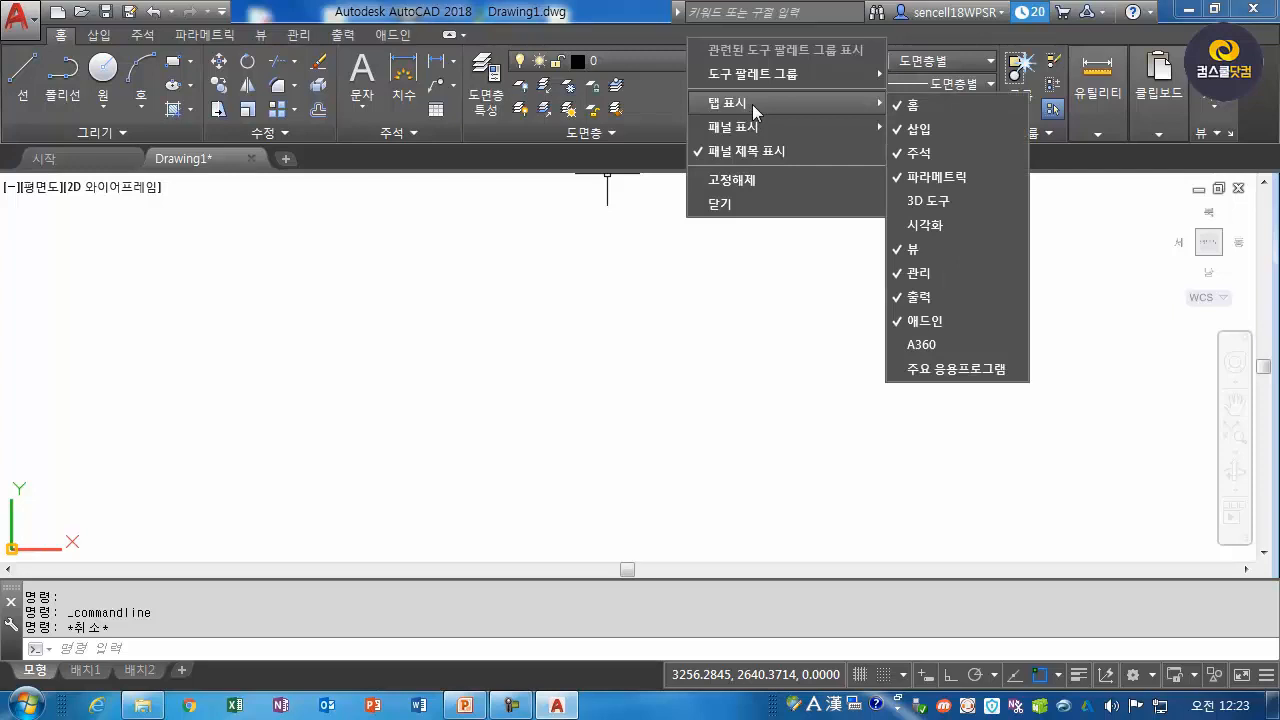
click(941, 322)
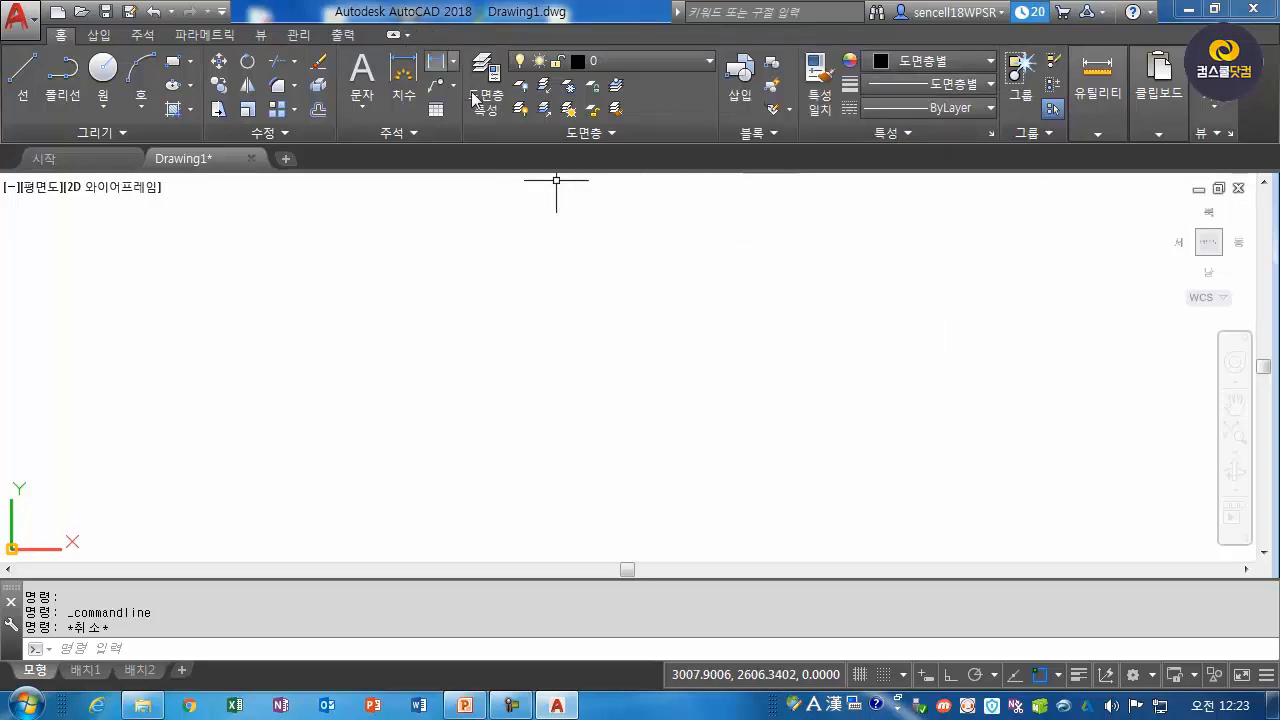
Hide the View (뷰) and Clipboard (클립보드) panels from the Home (홈) ribbon.
right_click(1259, 133)
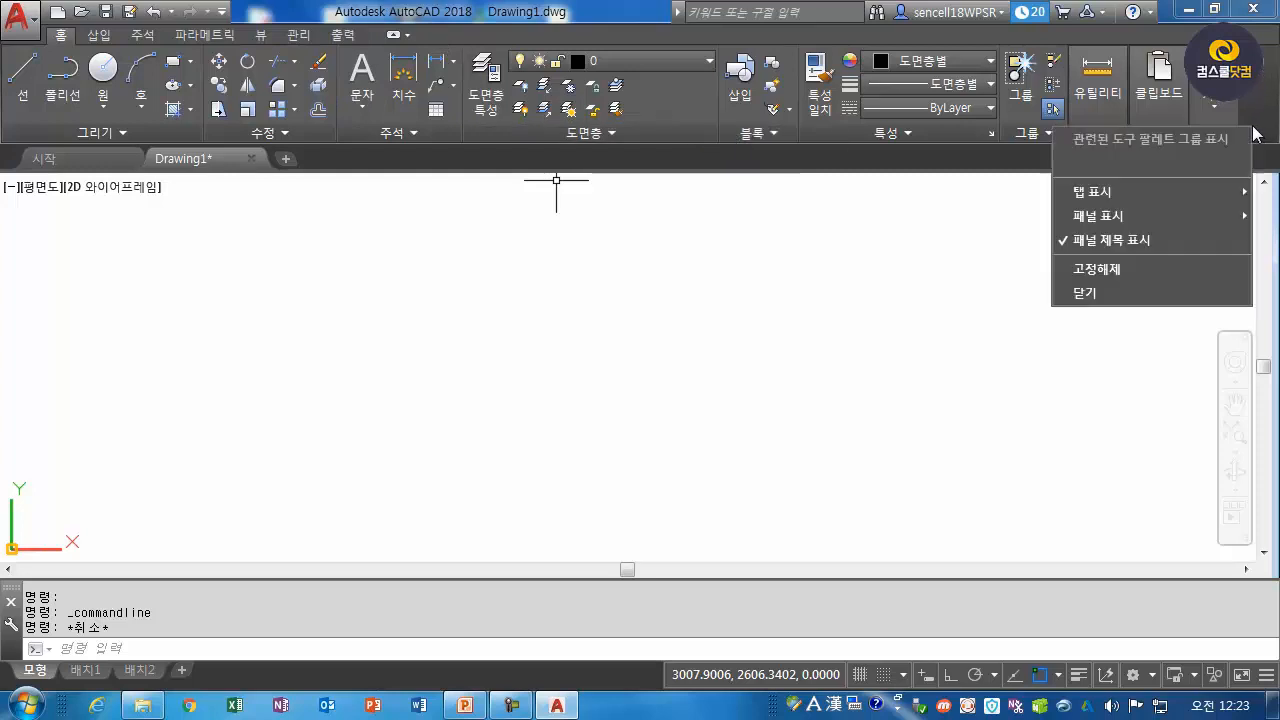
mouse_move(1091, 221)
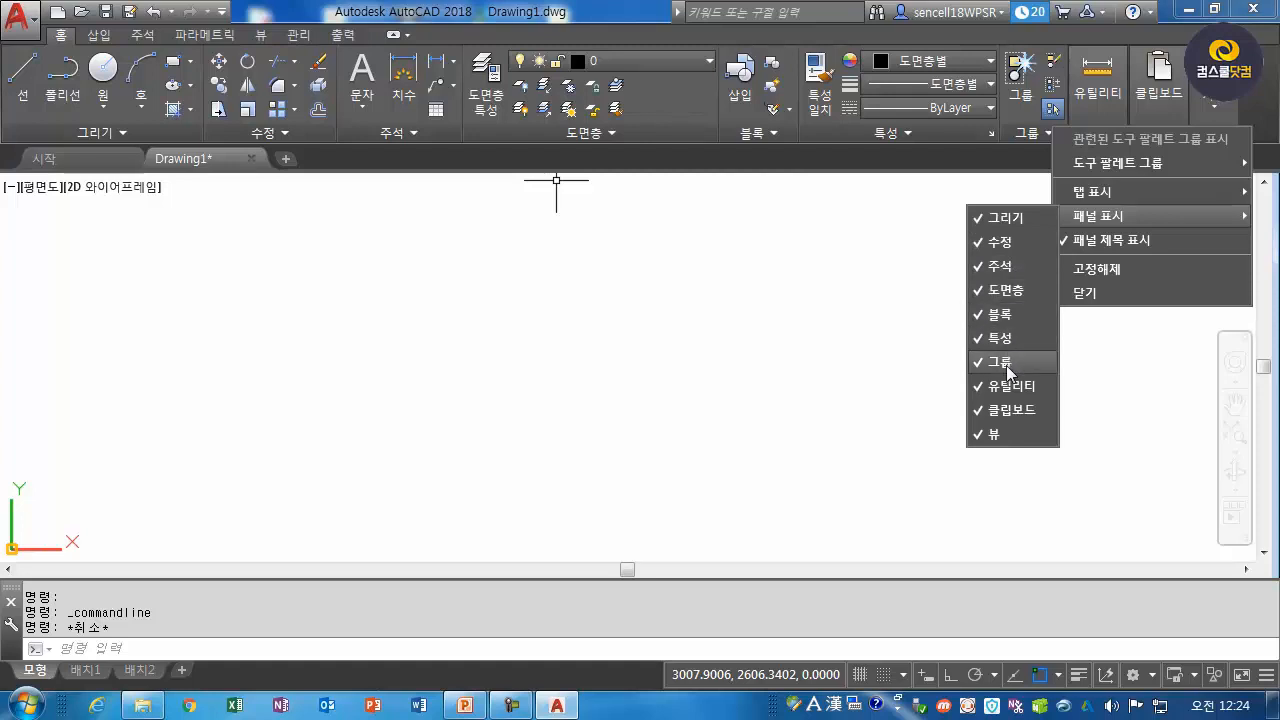
click(979, 436)
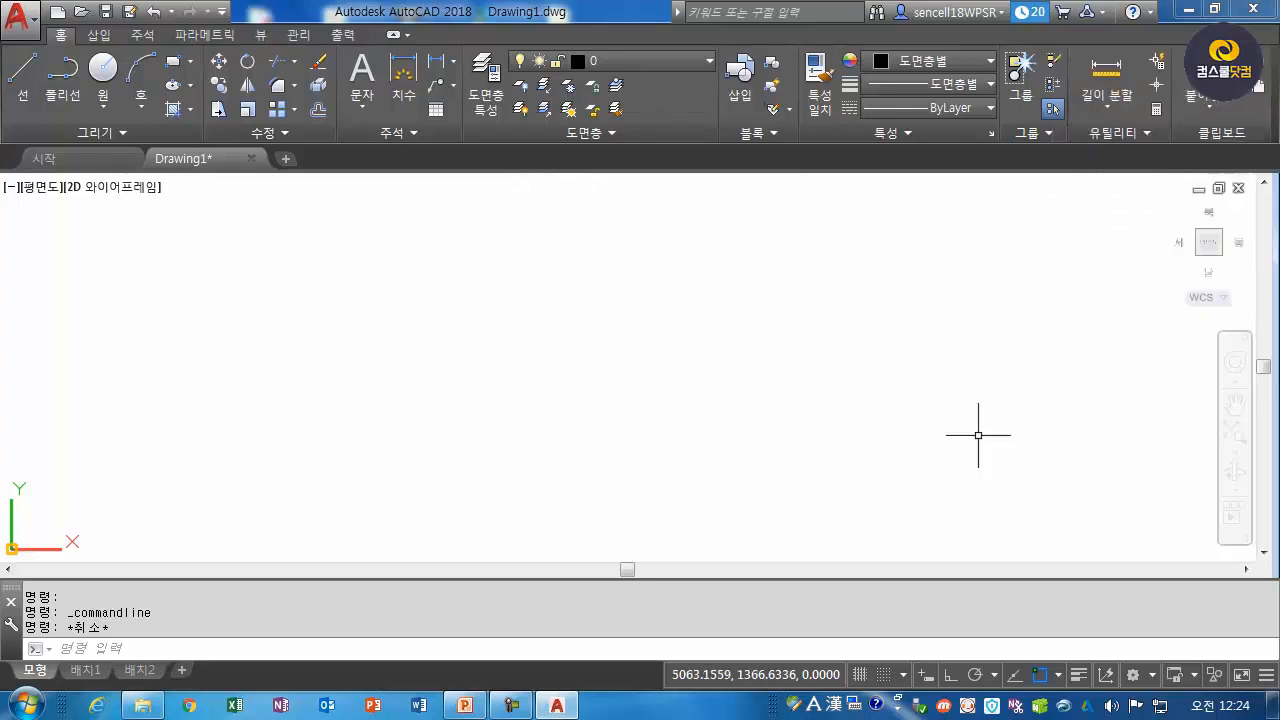
right_click(1258, 140)
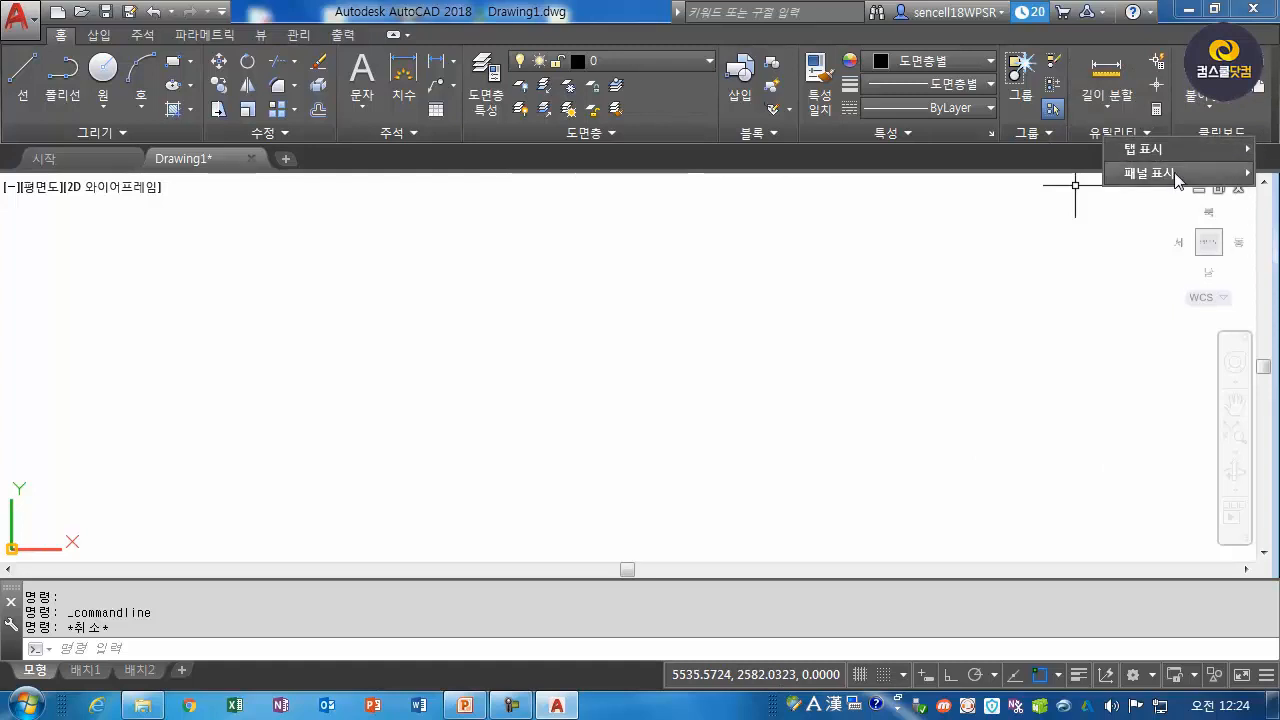
mouse_move(1180, 172)
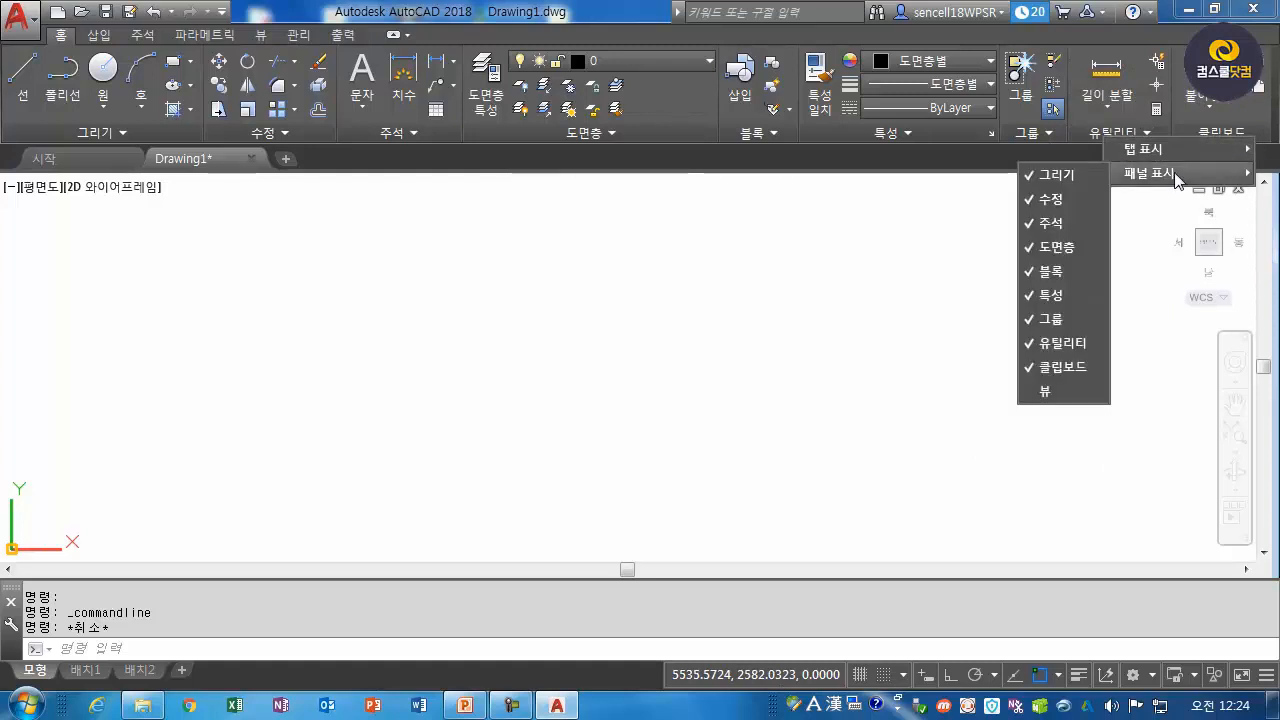
click(1034, 367)
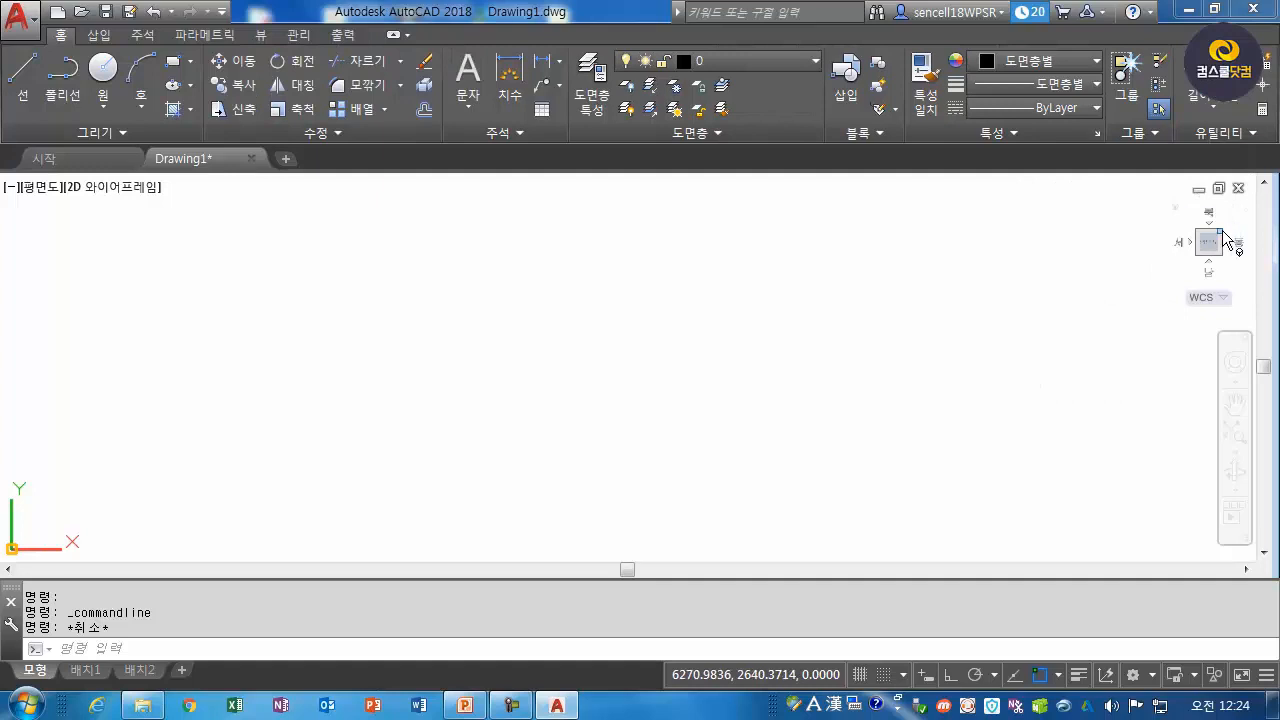
Hide the Block (블록) and Group (그룹) panels from the Home (홈) ribbon.
right_click(1184, 133)
mouse_move(1089, 186)
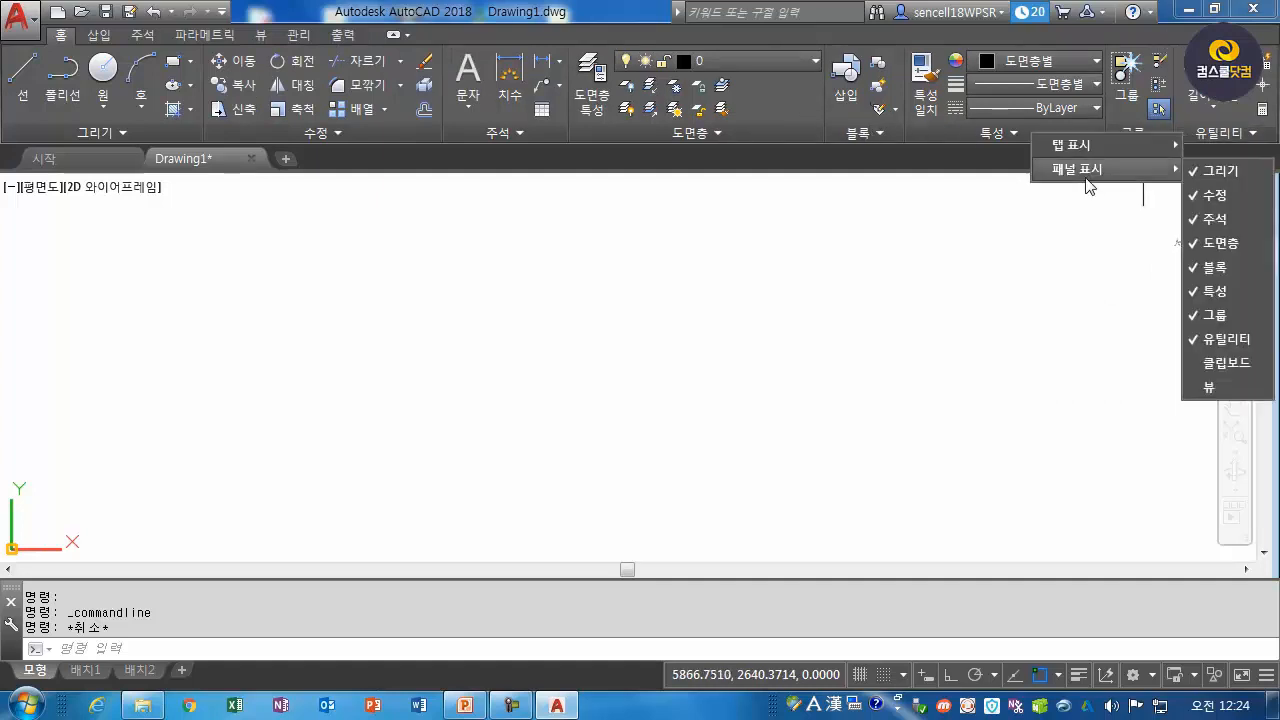
click(1214, 267)
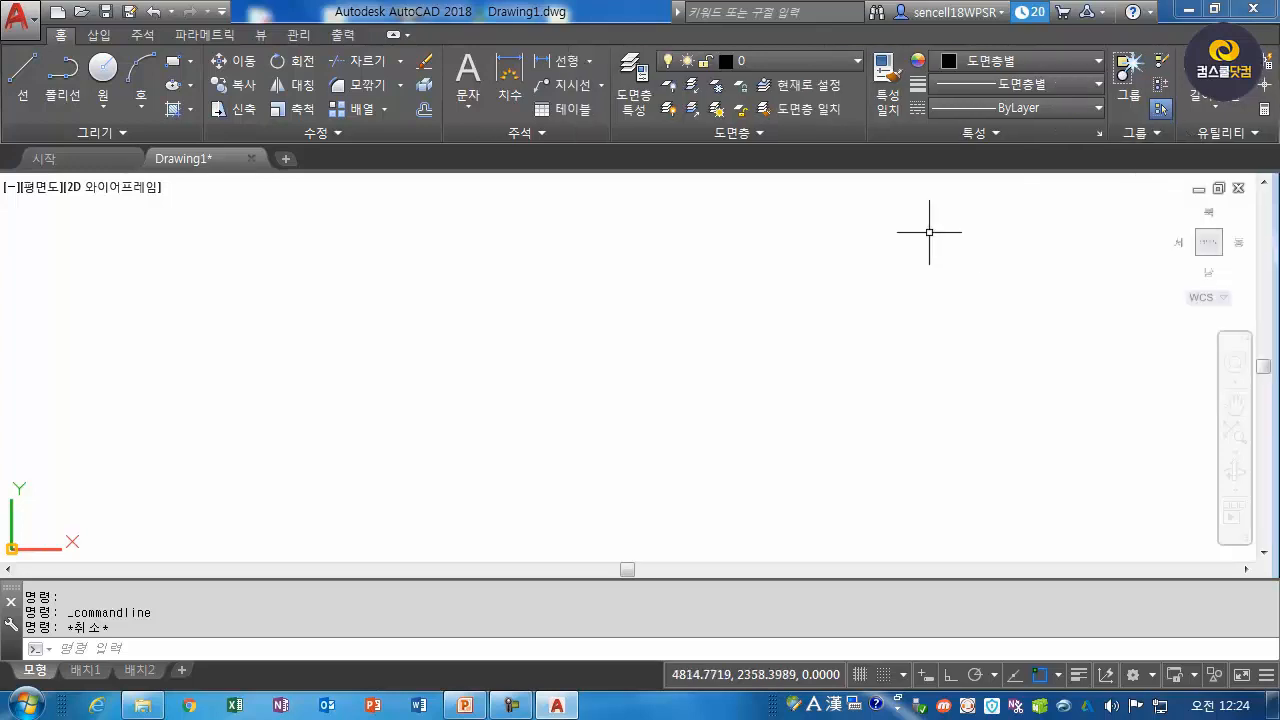
right_click(1117, 141)
mouse_move(1170, 180)
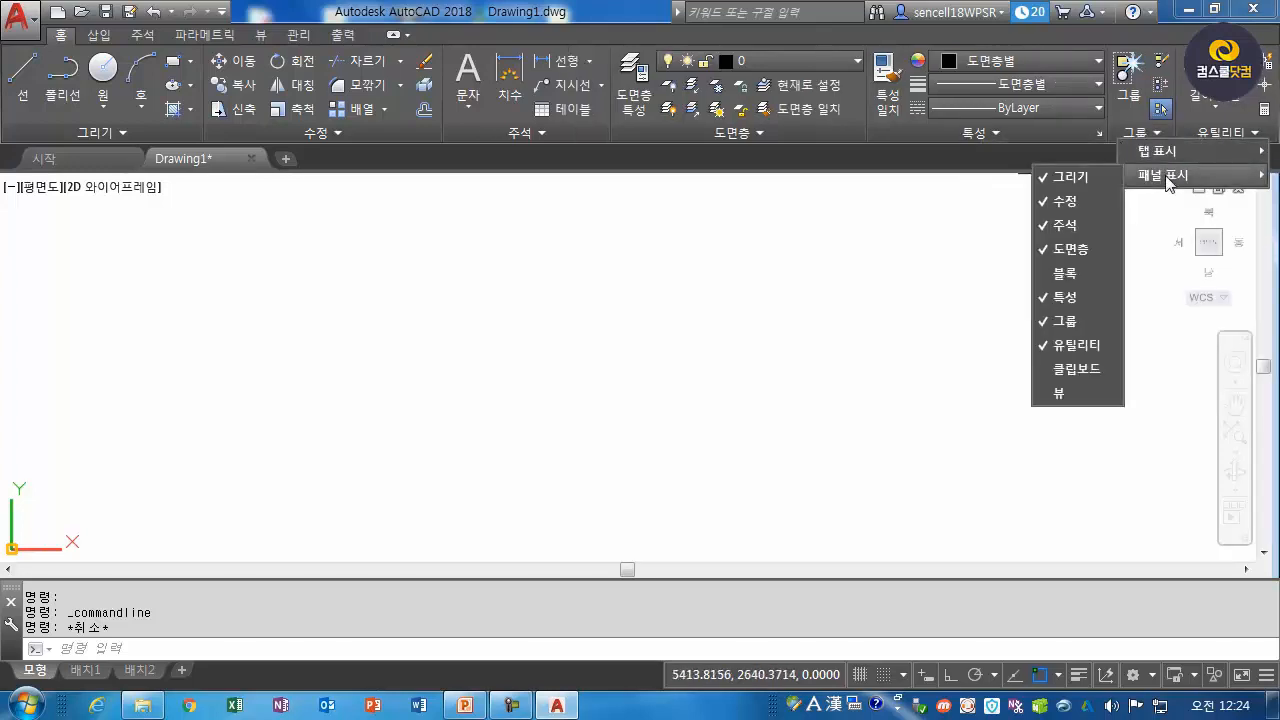
click(1050, 321)
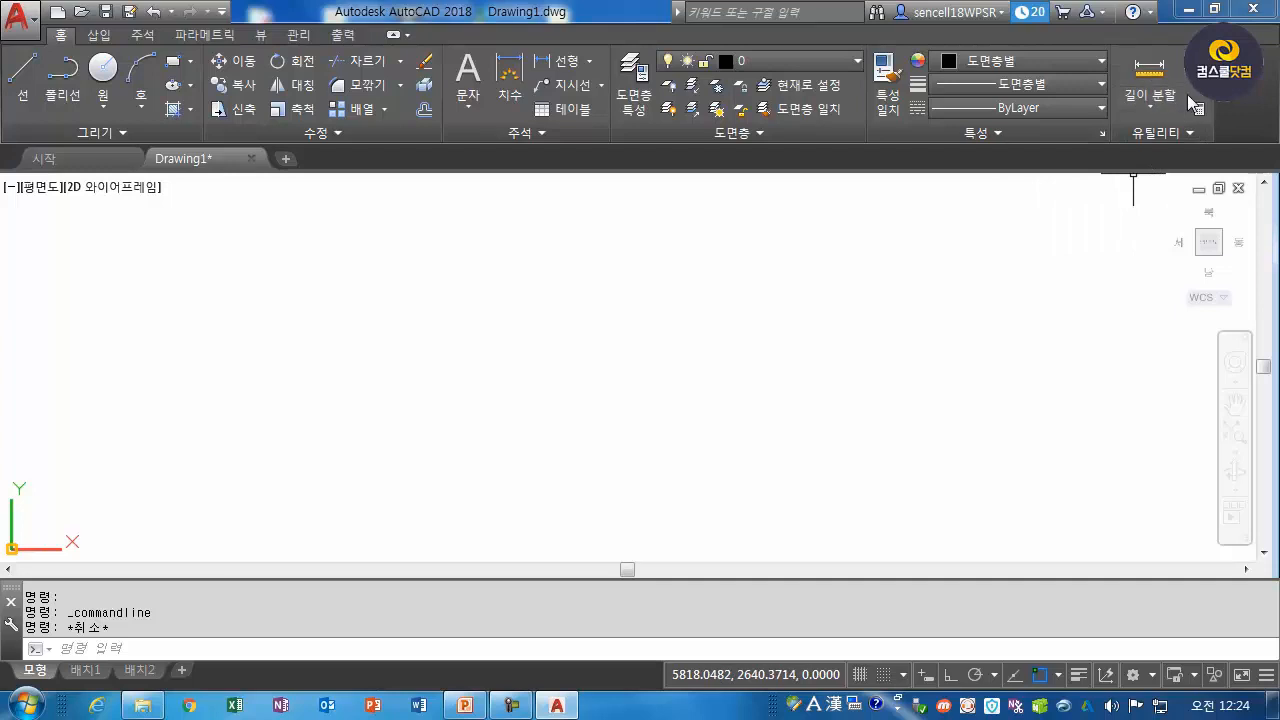
Examine the list of panels that can be shown on the Home (홈) ribbon, including from the expanded Draw (그리기) panel.
right_click(1246, 100)
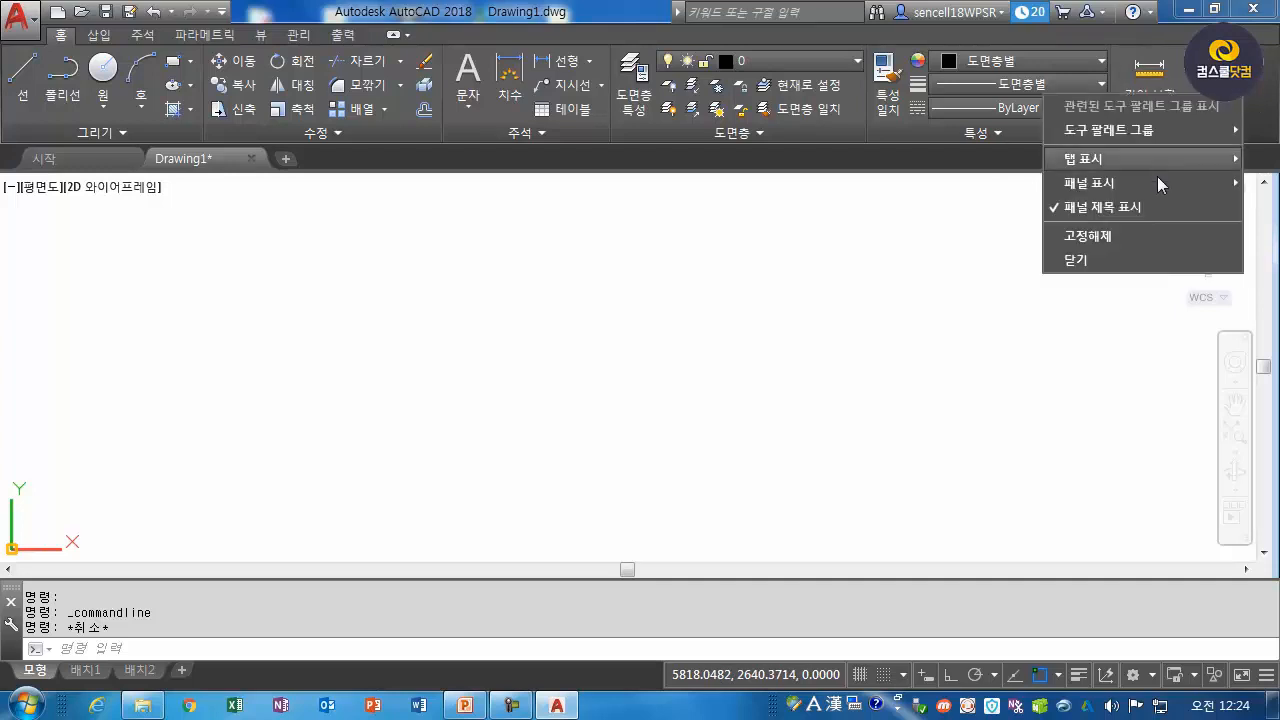
mouse_move(1158, 184)
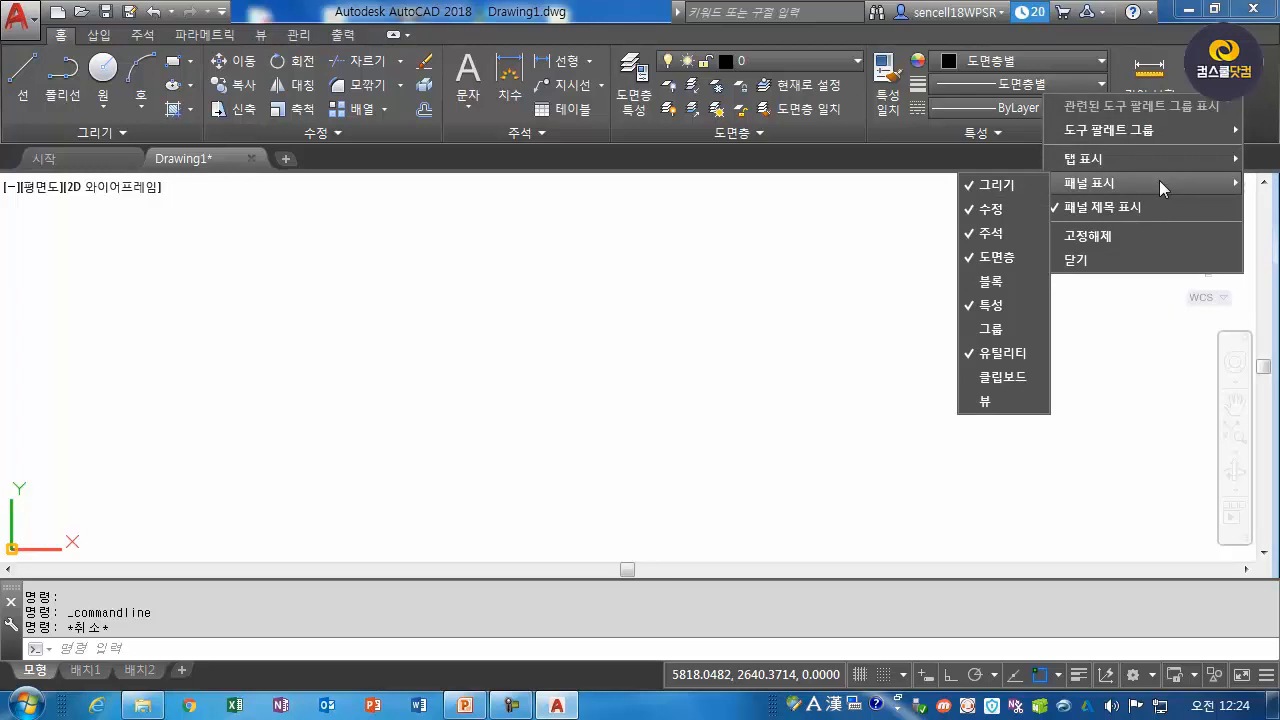
click(188, 135)
right_click(177, 132)
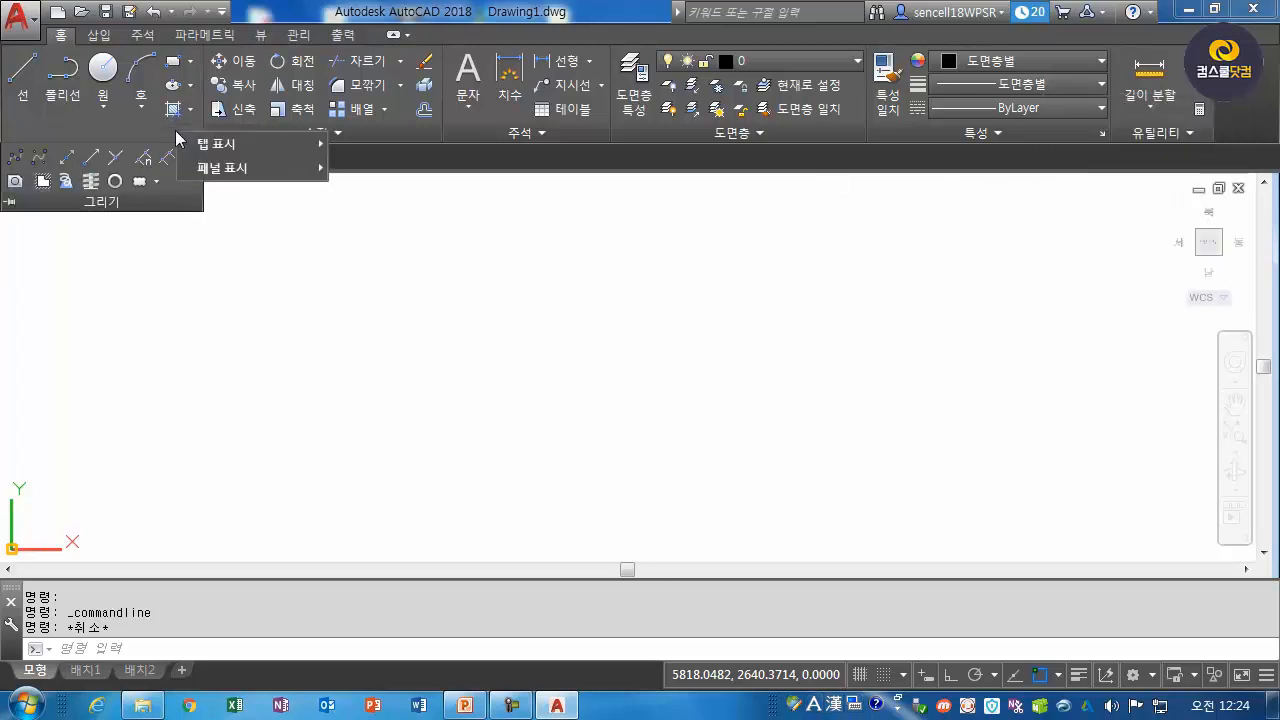
mouse_move(228, 153)
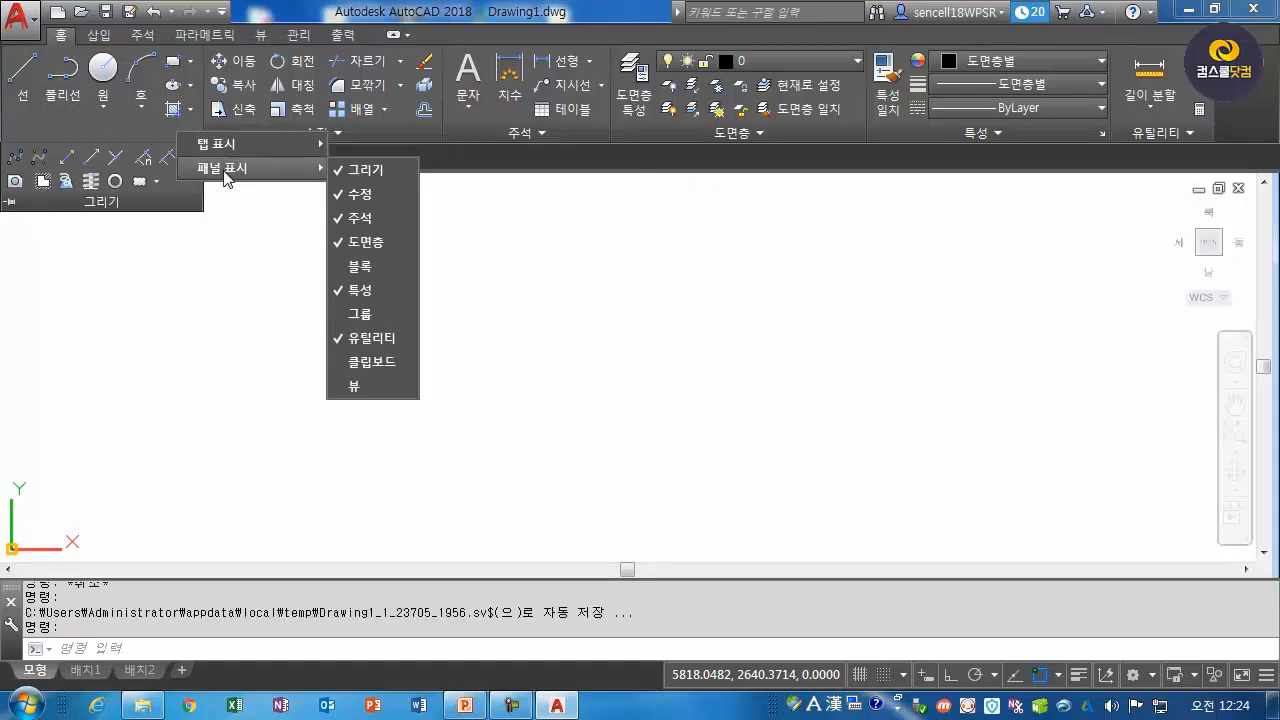
key(Escape)
key(Escape)
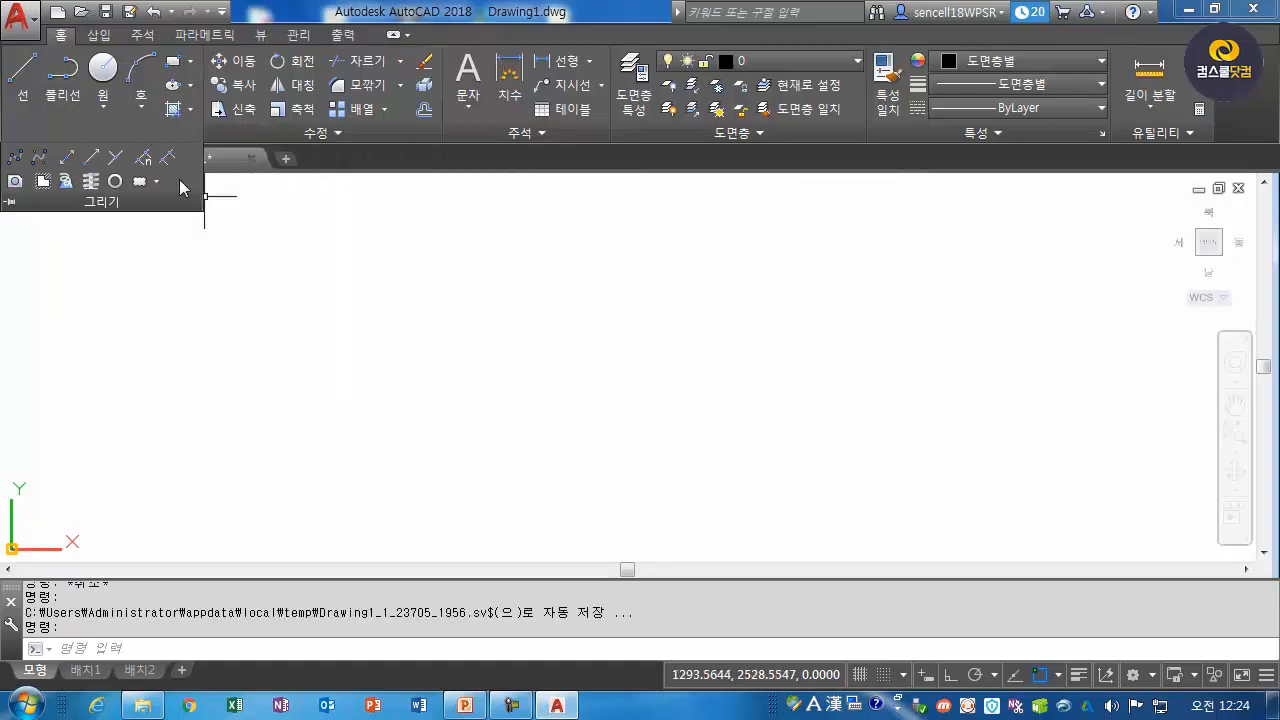
click(345, 247)
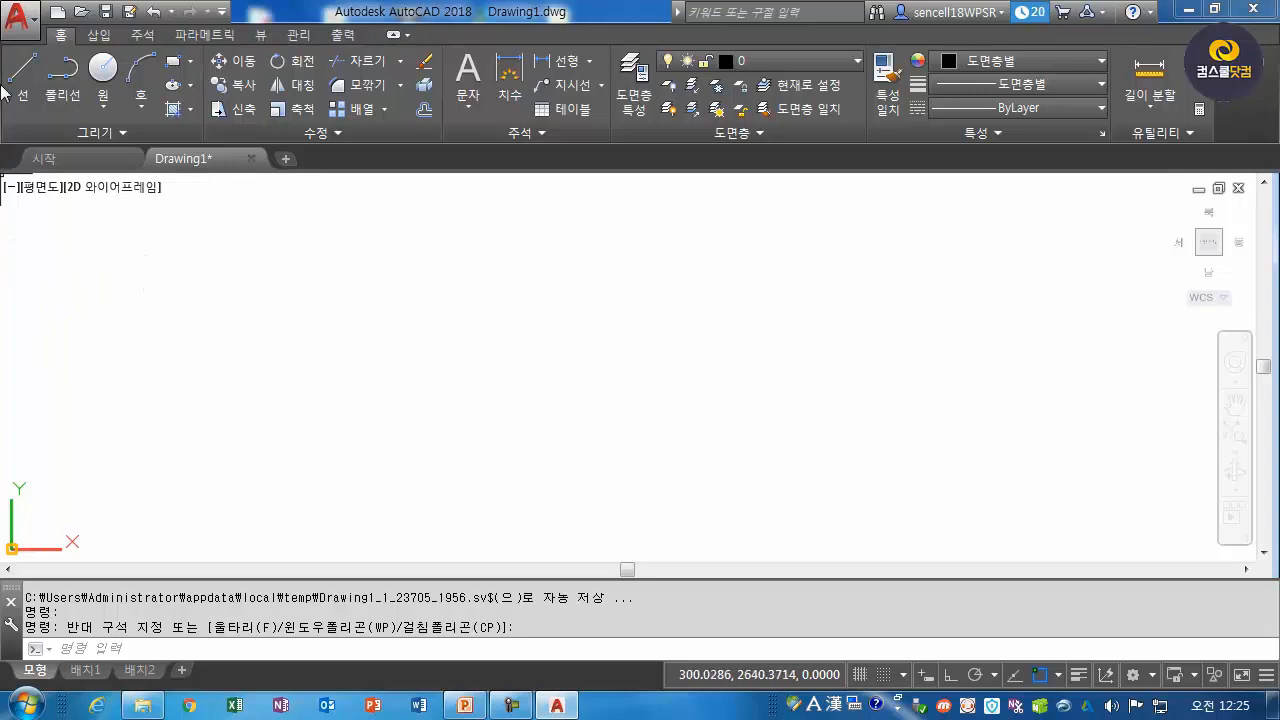
Request a new drawing and preview the templates Tutorial-iArch.dwt, Tutorial-iMfg.dwt, Tutorial-mArch.dwt and Tutorial-mMfg.dwt.
click(35, 27)
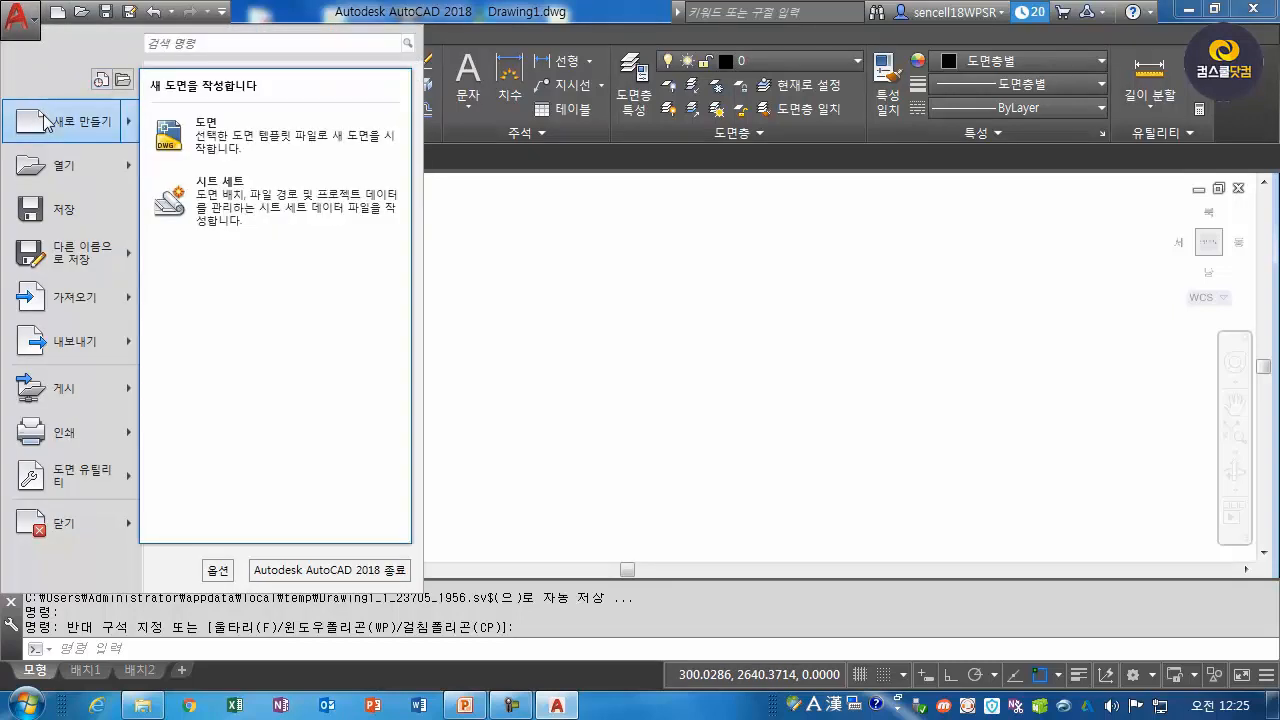
click(43, 120)
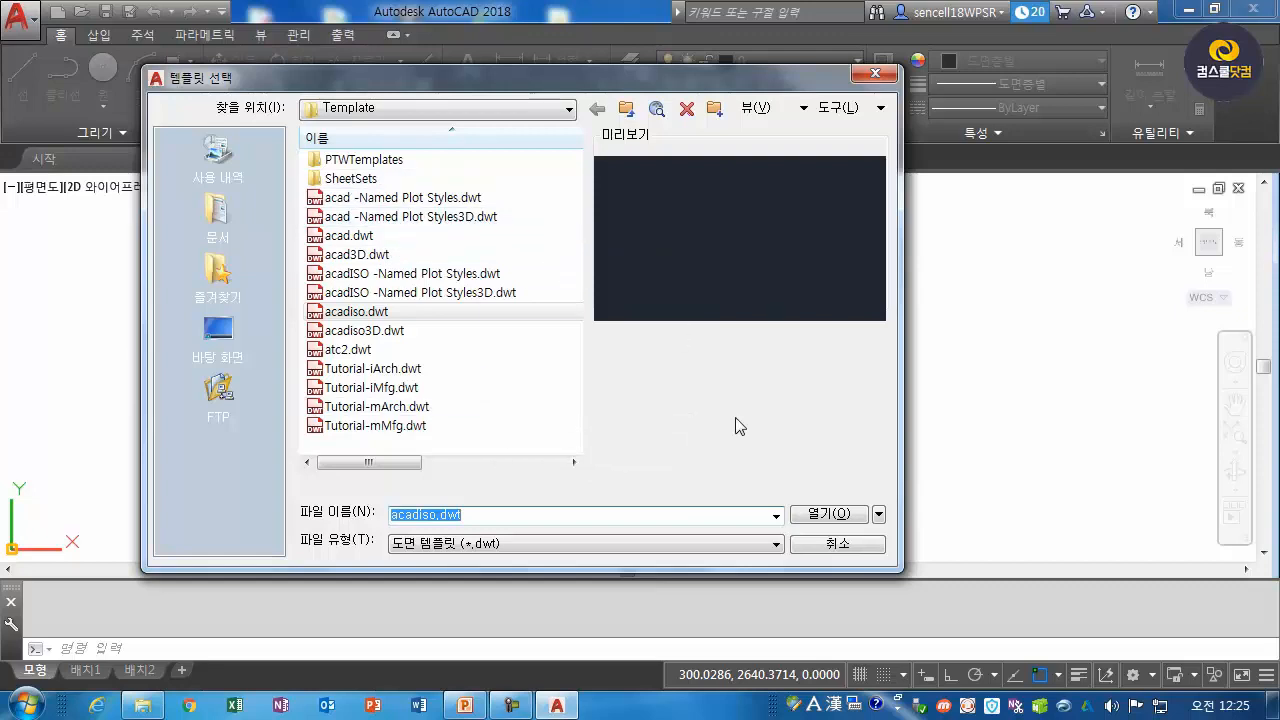
click(373, 256)
click(380, 274)
click(405, 370)
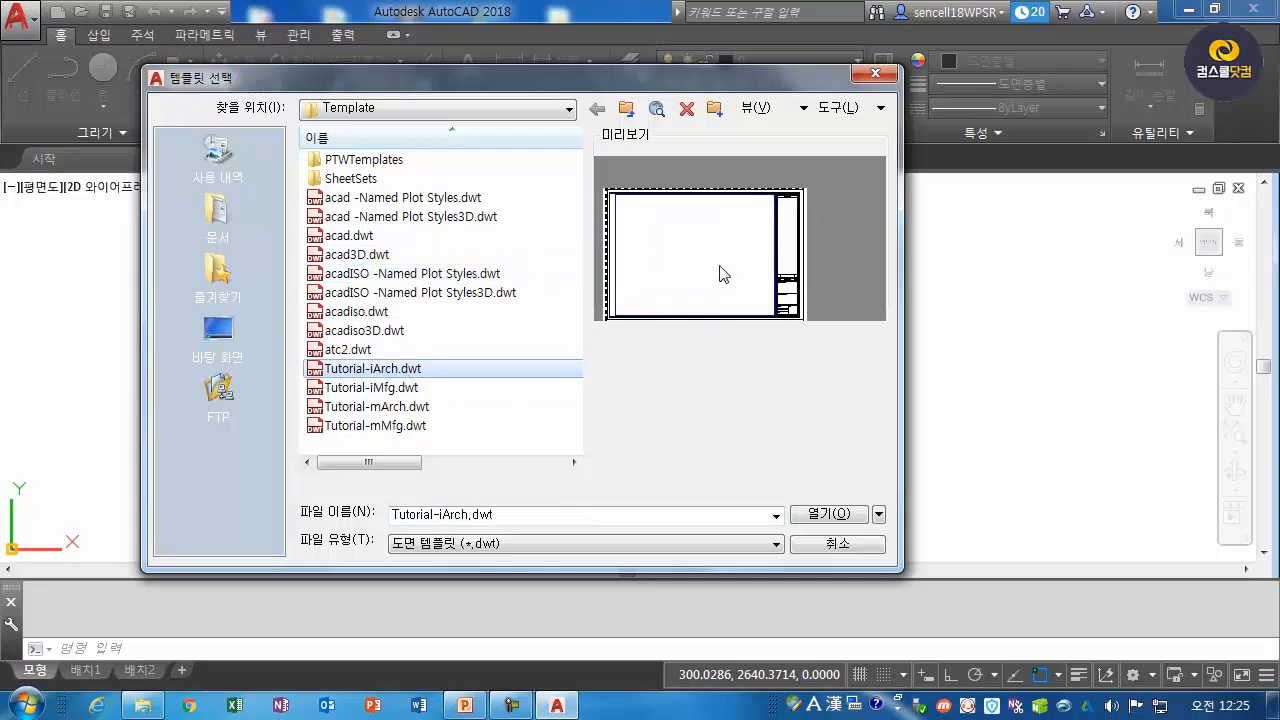
click(423, 388)
click(428, 407)
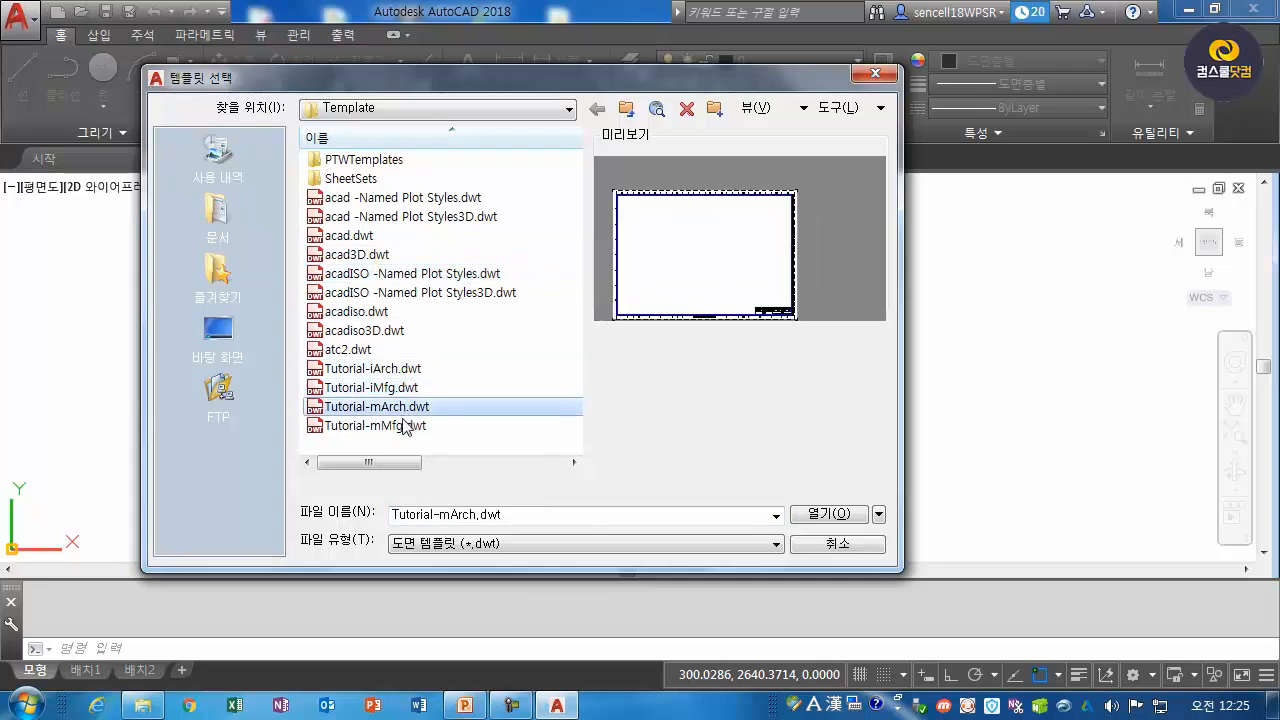
click(425, 426)
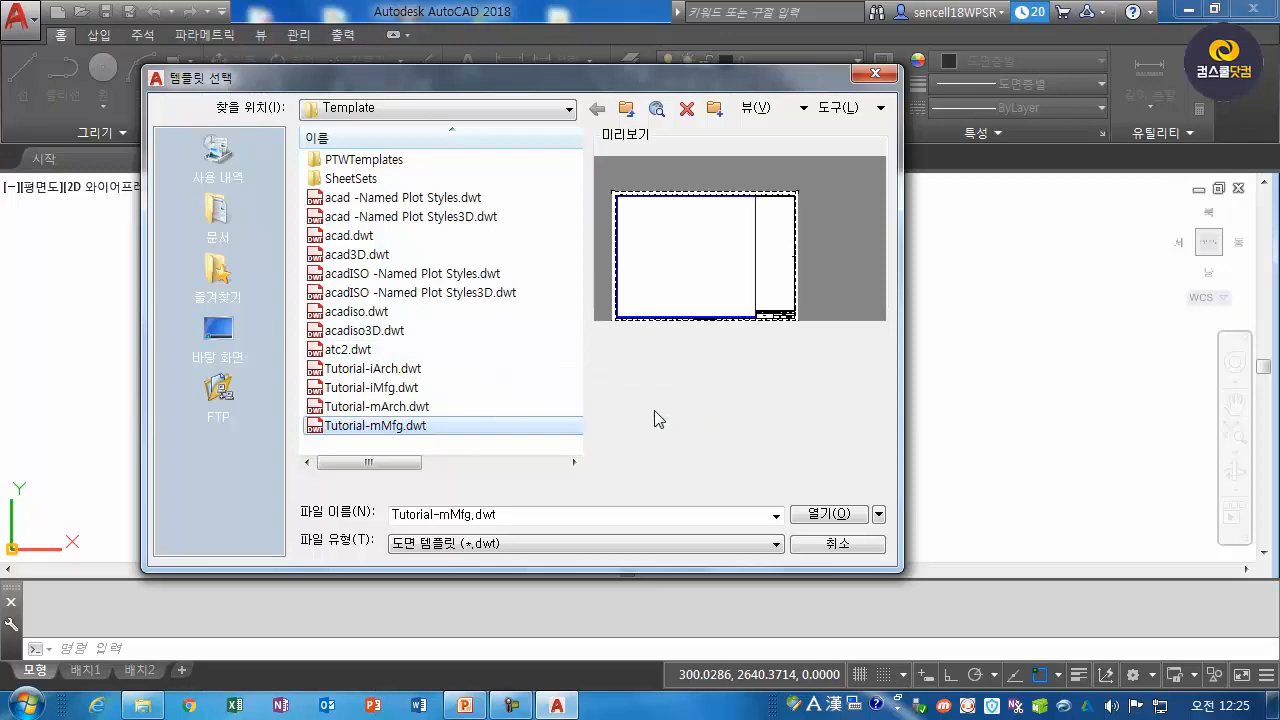
Create the new drawing without a template in metric units, and switch to Drawing1 and back to it.
click(879, 514)
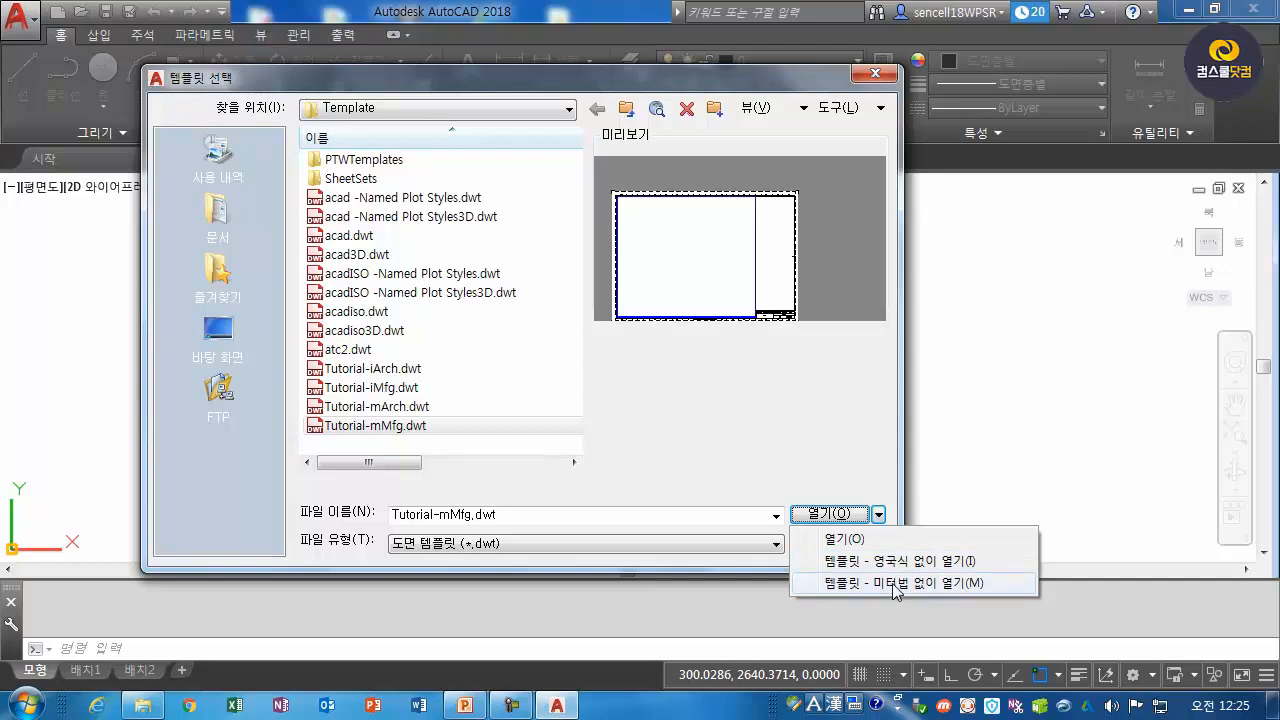
click(895, 583)
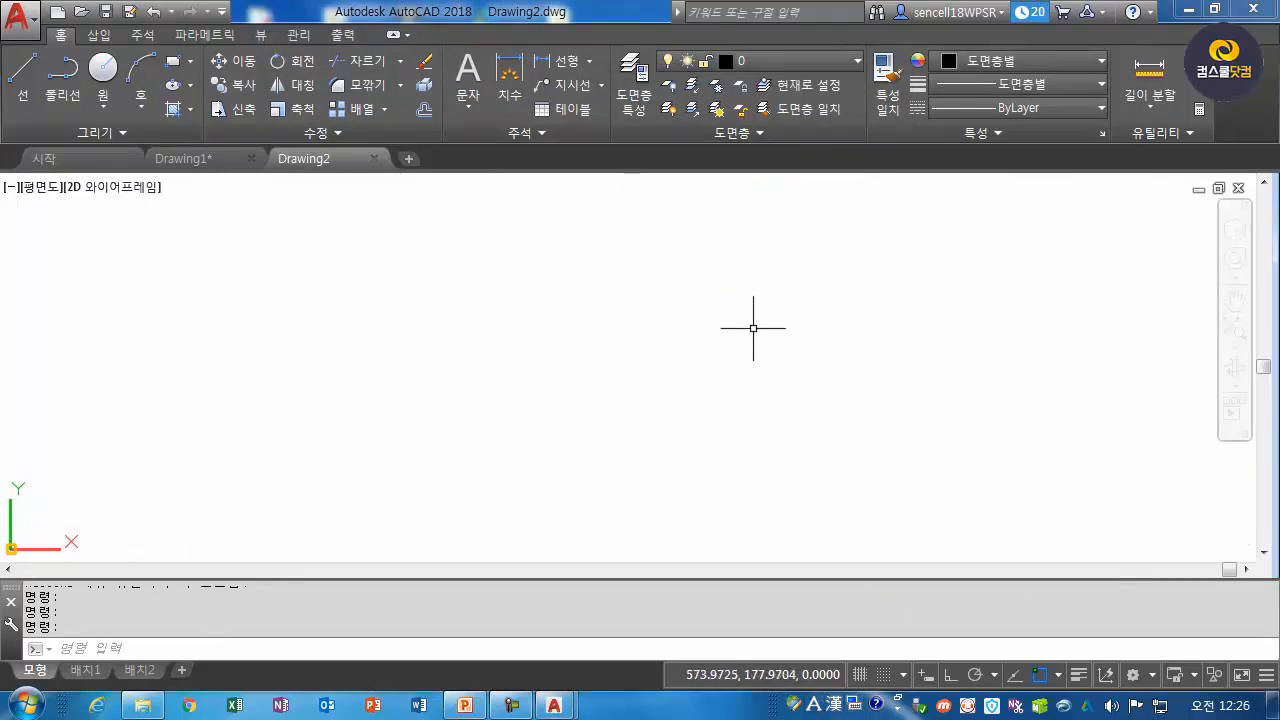
click(187, 161)
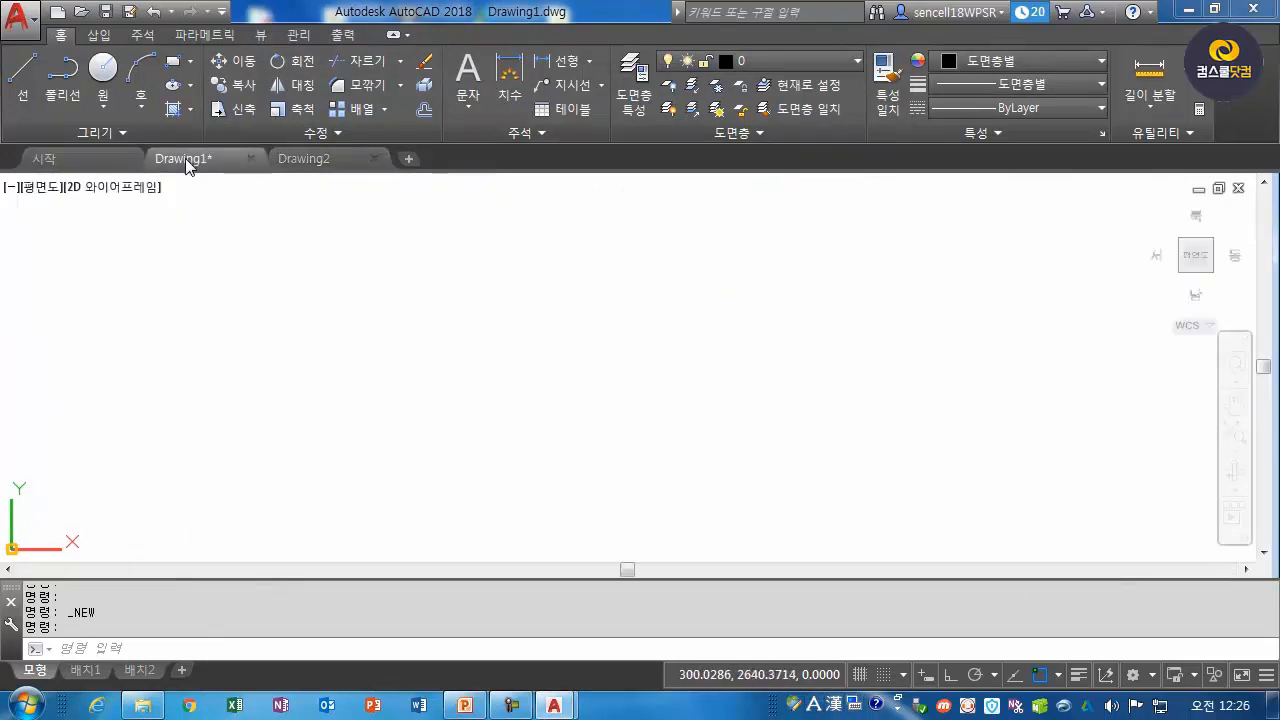
click(305, 164)
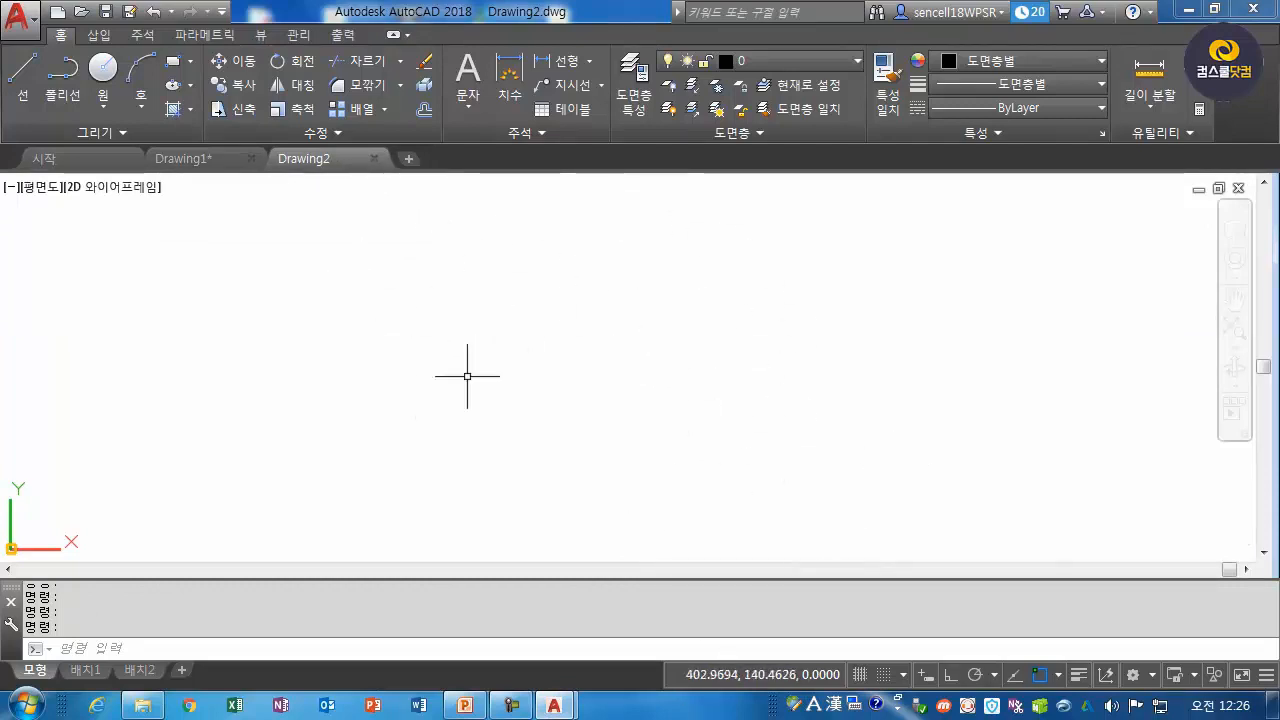
Examine the options for opening a new drawing with or without a template, and dismiss the template selection.
click(20, 20)
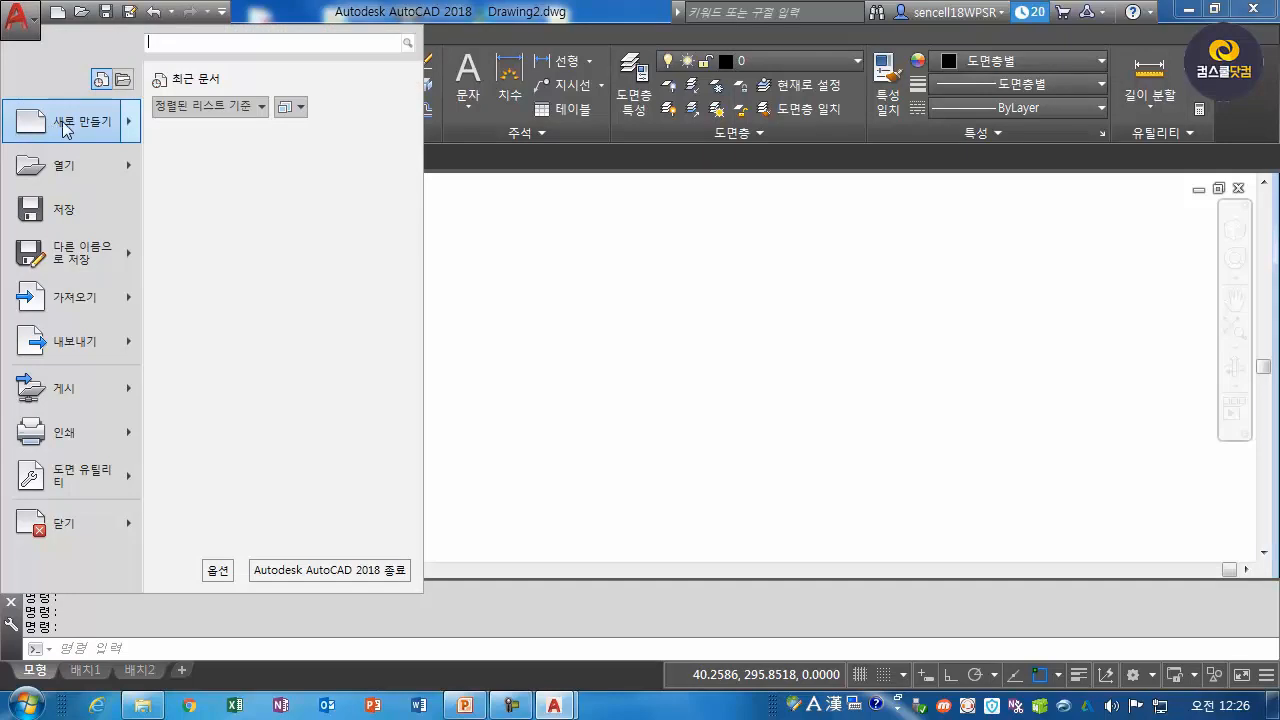
mouse_move(58, 128)
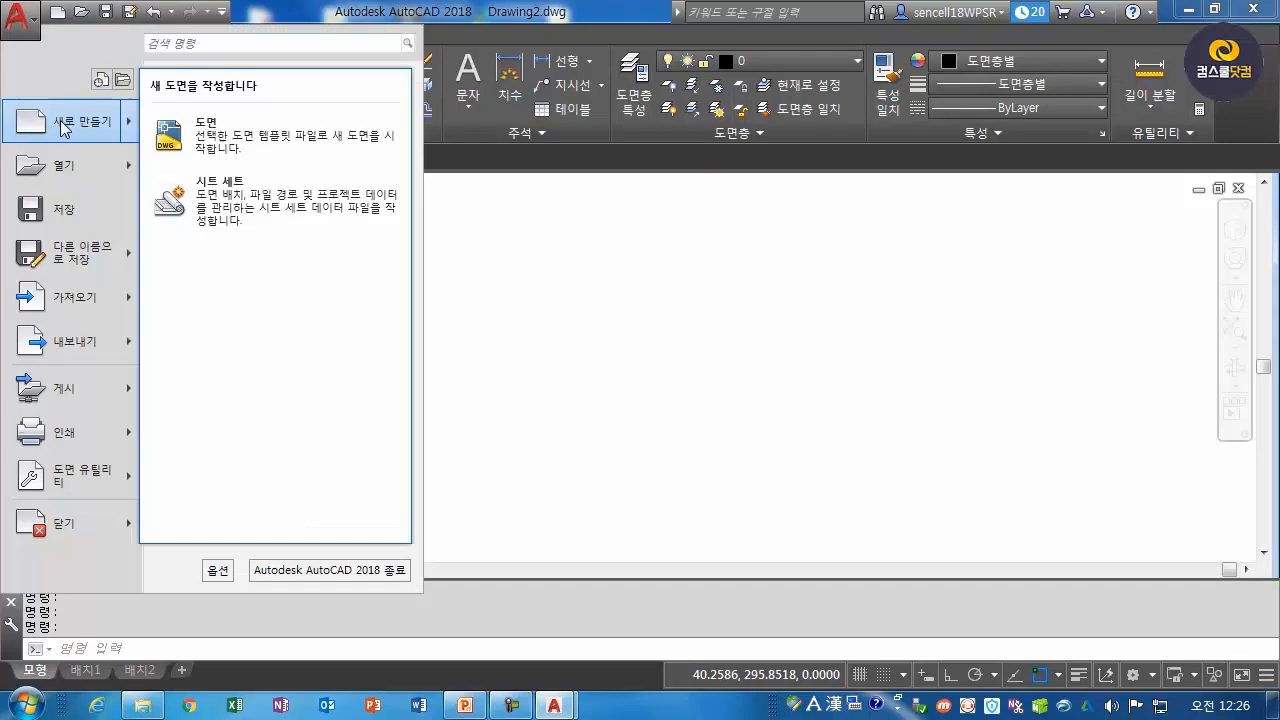
click(63, 16)
click(60, 16)
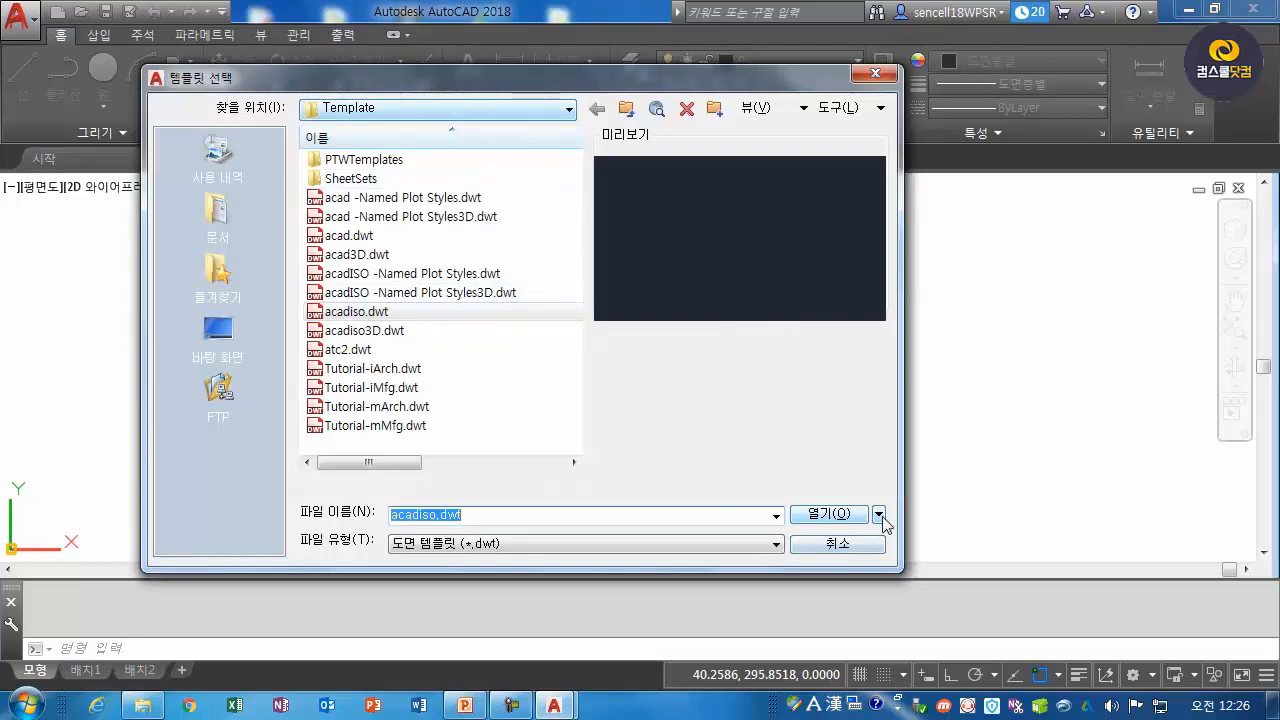
click(878, 514)
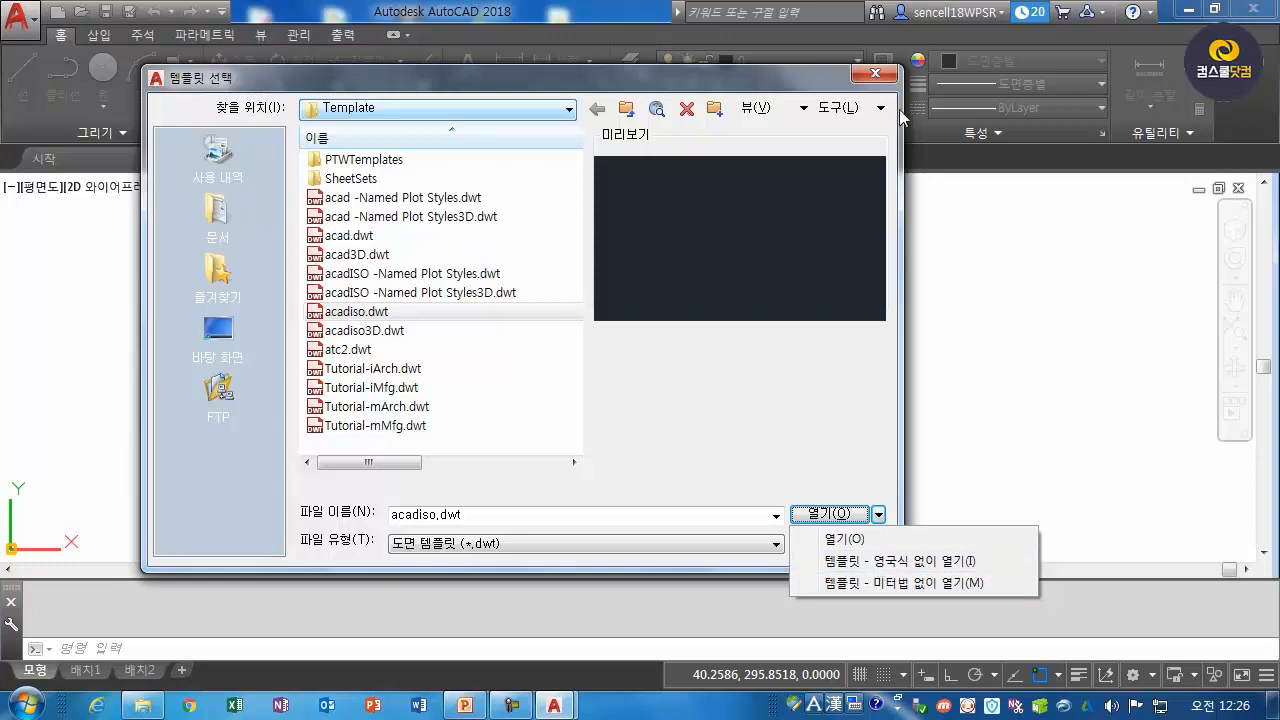
click(886, 78)
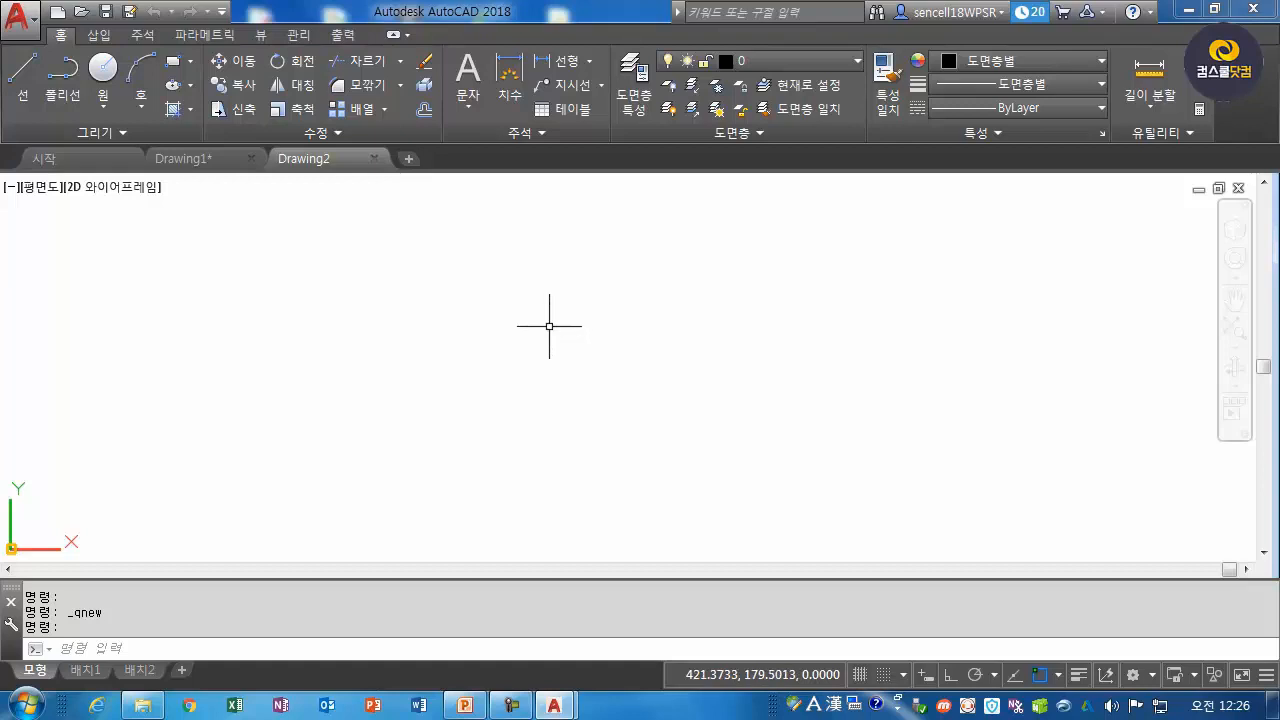
Draw three circles: two overlapping, the larger about 83 in radius, and a smaller separate one below the first.
text(C)
key(Return)
click(528, 289)
click(557, 370)
key(Return)
click(657, 356)
click(697, 452)
key(Return)
click(508, 446)
click(541, 487)
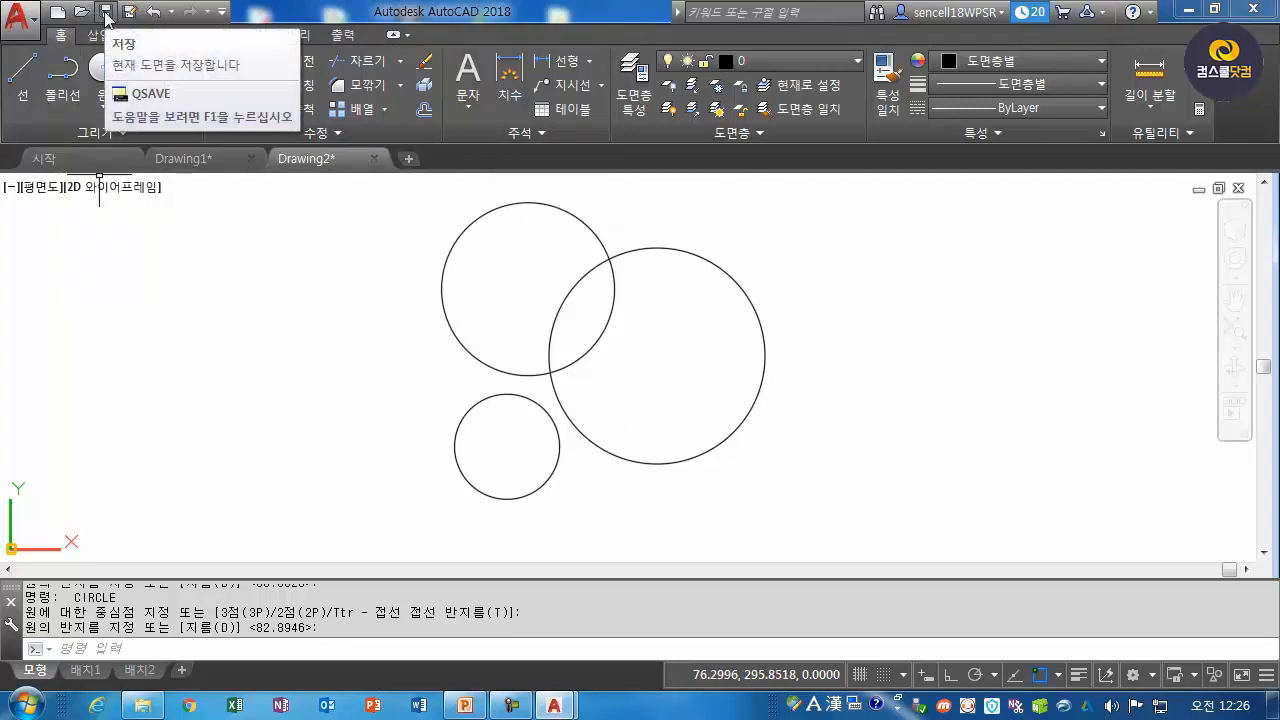
Start saving the drawing, create a folder named CAD2018 on the desktop (바탕 화면), and open it as the save location.
click(36, 24)
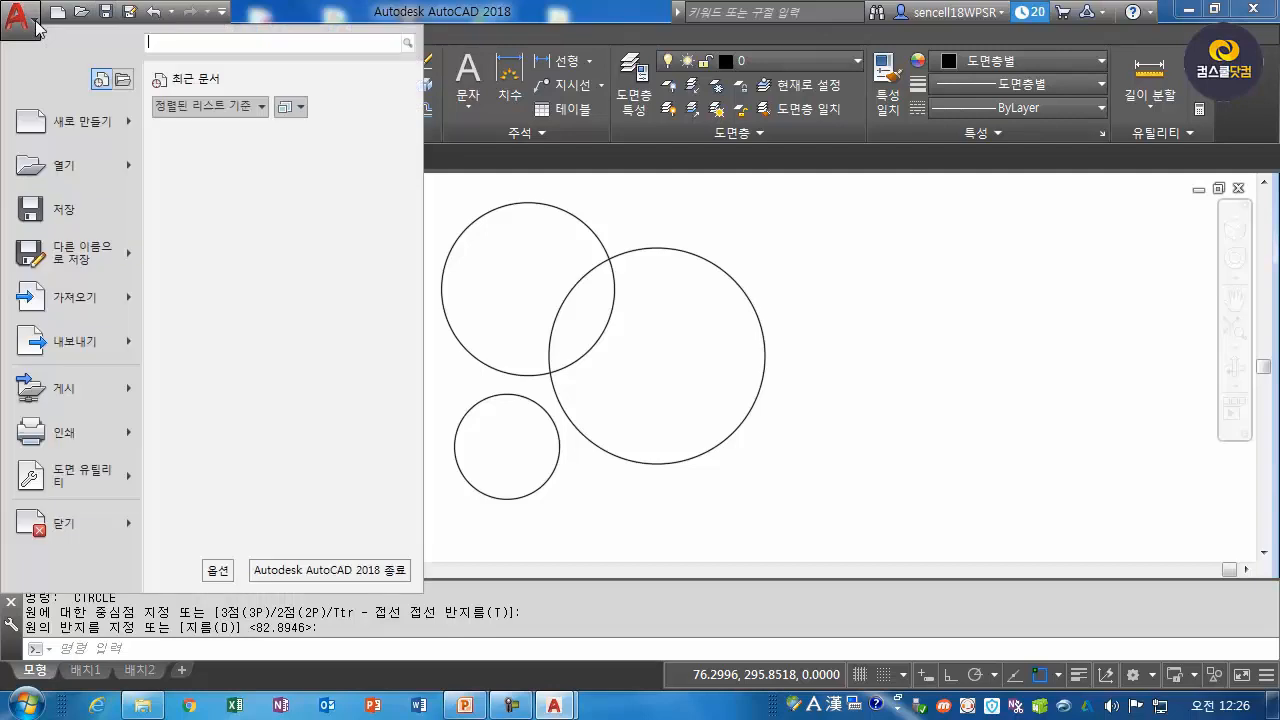
click(44, 209)
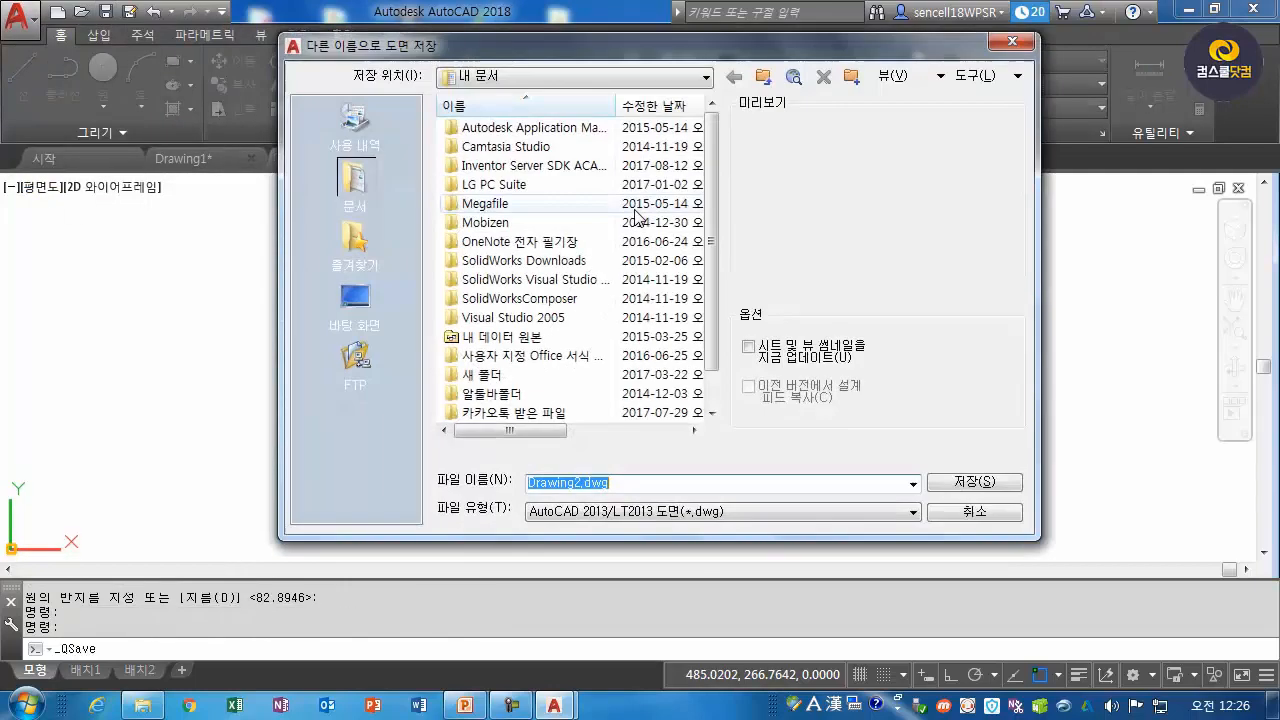
drag(616, 48, 540, 75)
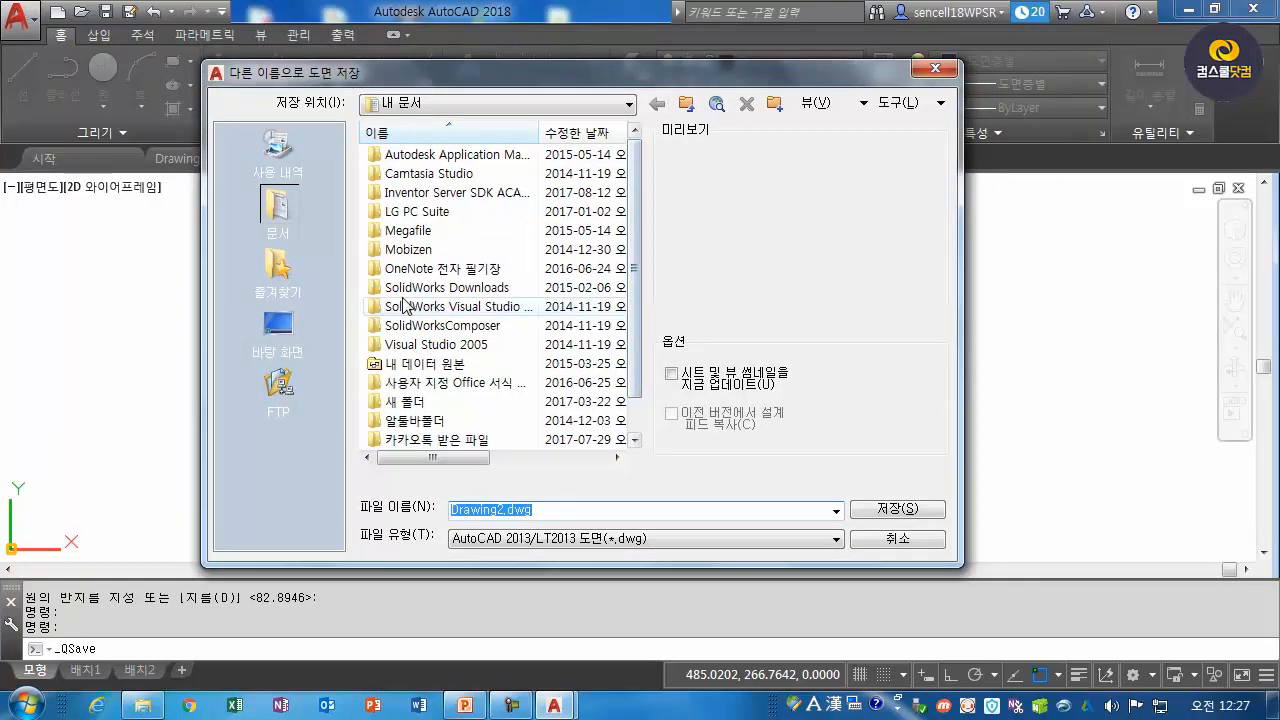
click(285, 325)
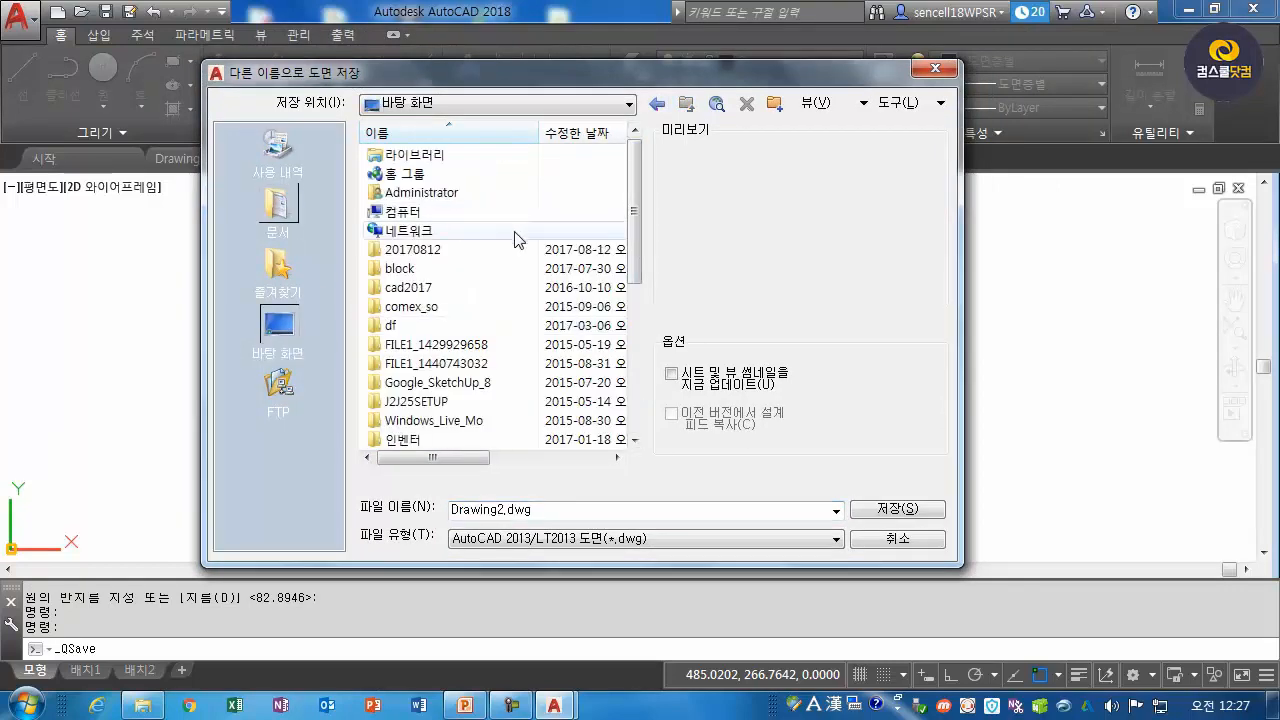
drag(635, 210, 645, 170)
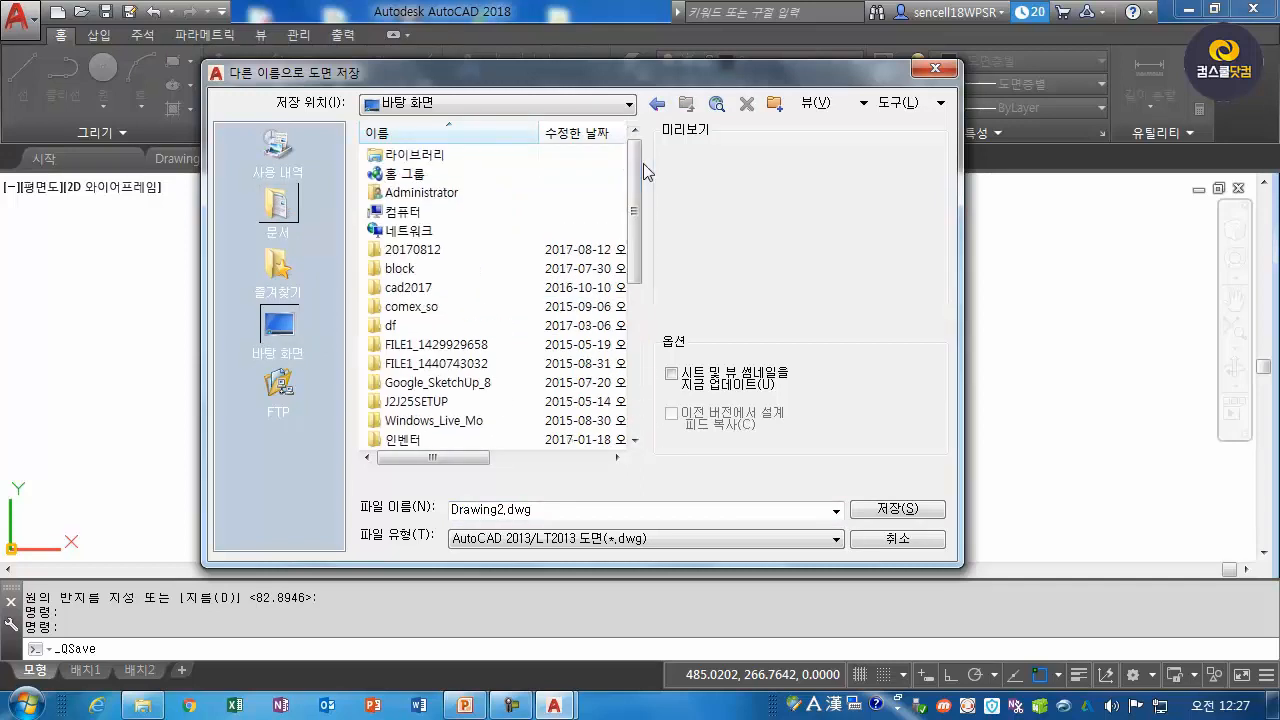
click(775, 105)
text(CAD2018)
key(Return)
double_click(436, 440)
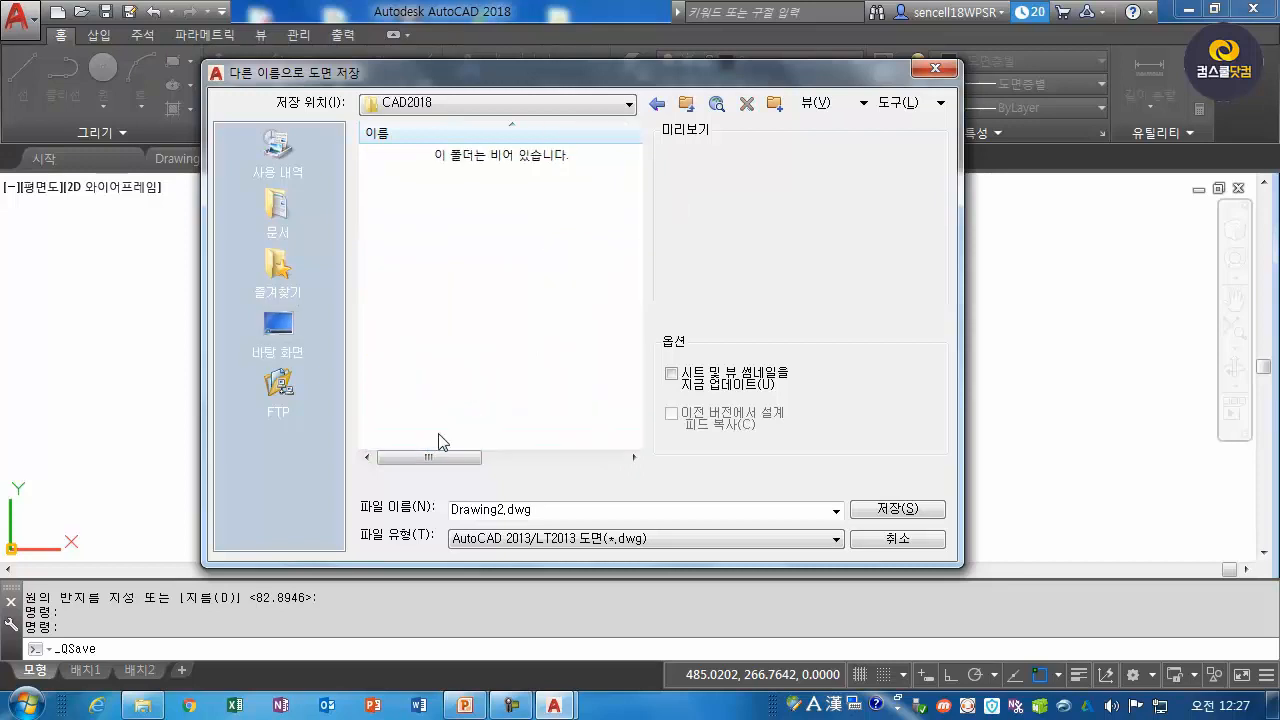
Change the drawing's file name to 2018_1DAY.dwg.
double_click(494, 511)
drag(495, 510, 431, 513)
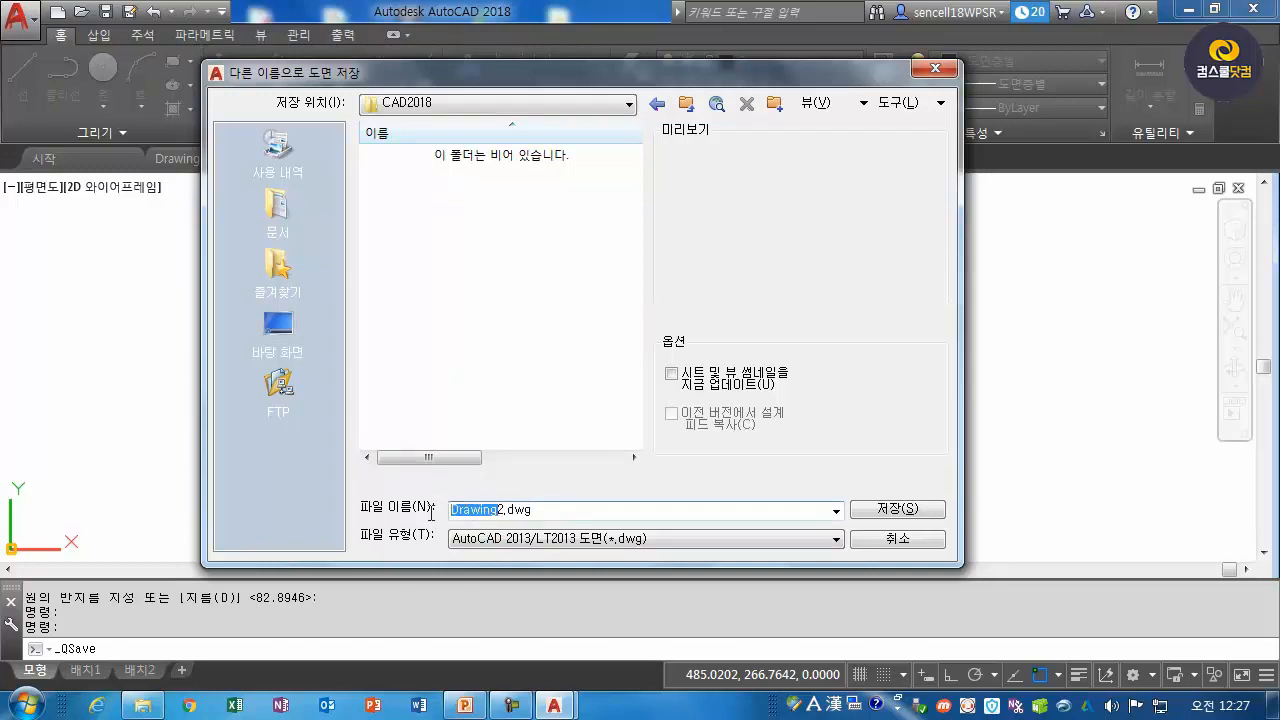
key(BackSpace)
text(018_1DAY)
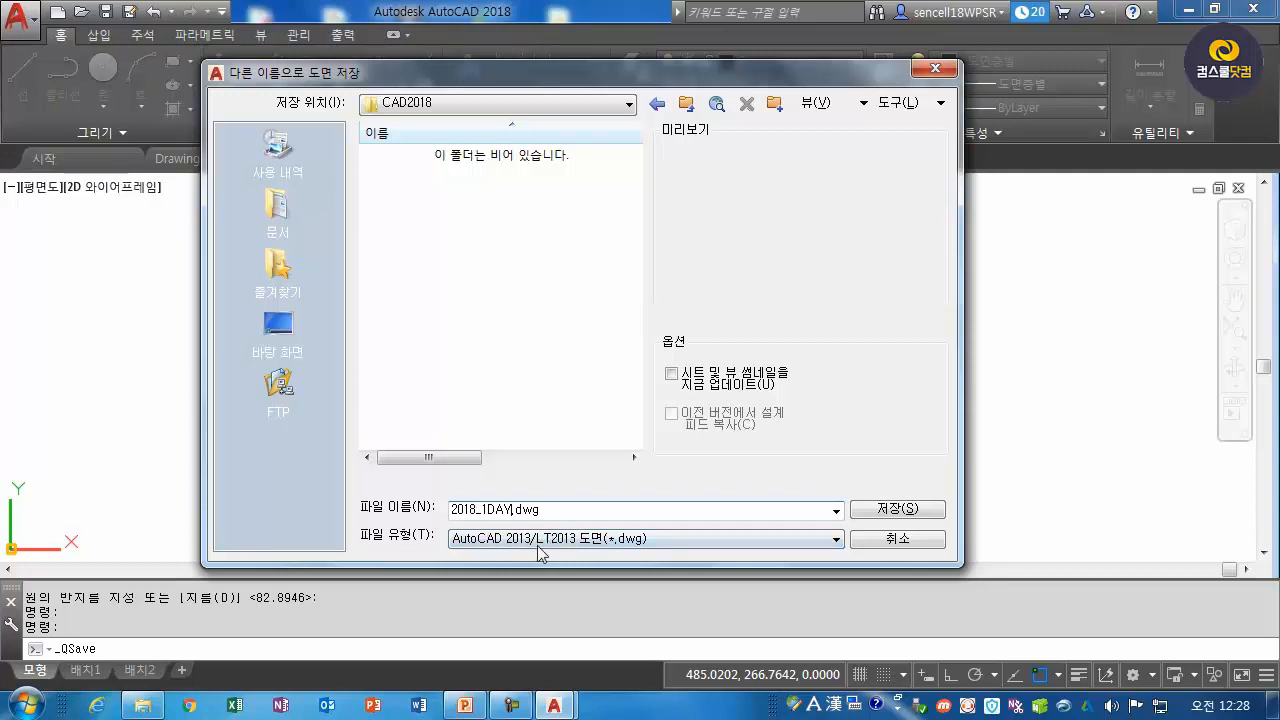
Try the AutoCAD 2018 drawing file type, set it back to AutoCAD 2013/LT2013 (*.dwg), and save the file.
click(535, 545)
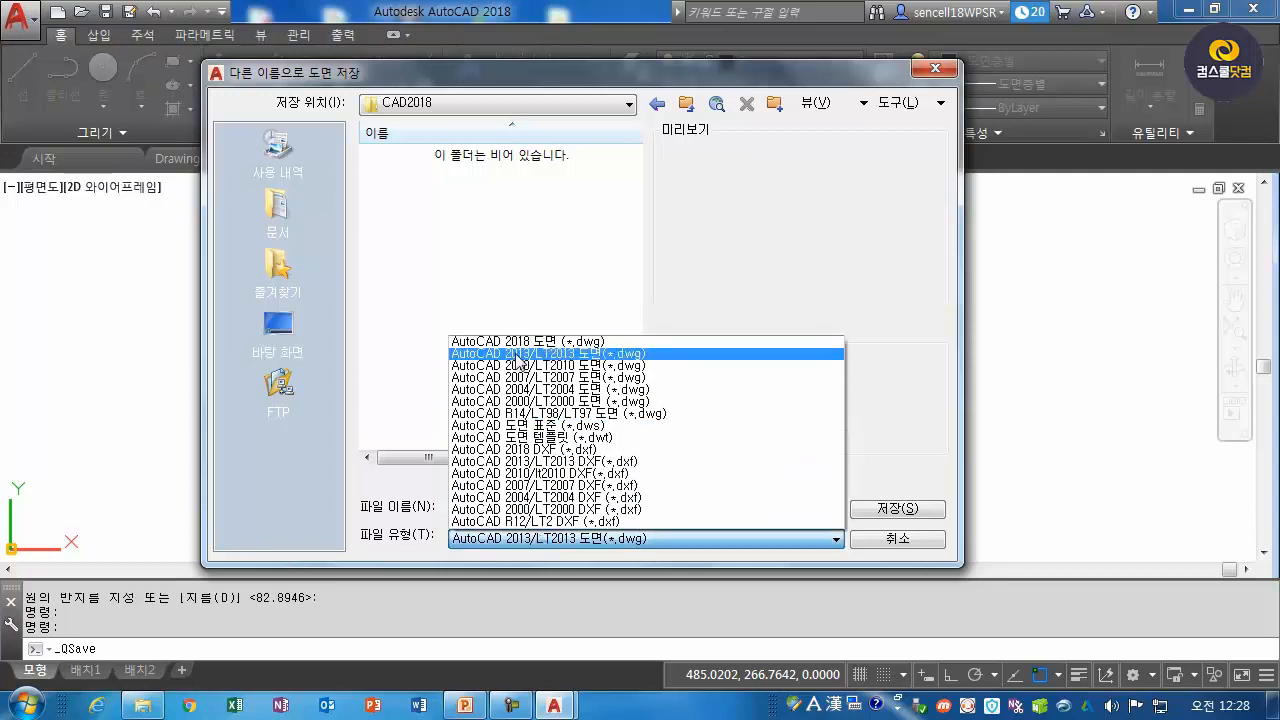
click(520, 341)
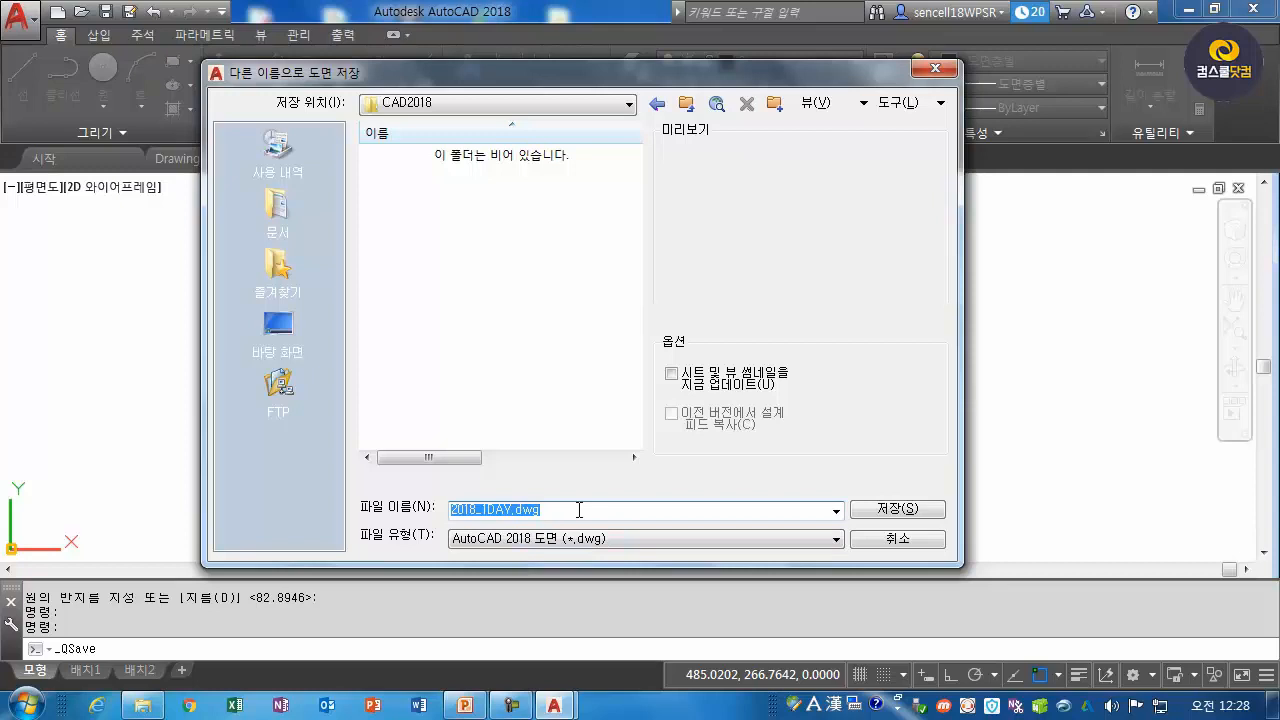
click(582, 541)
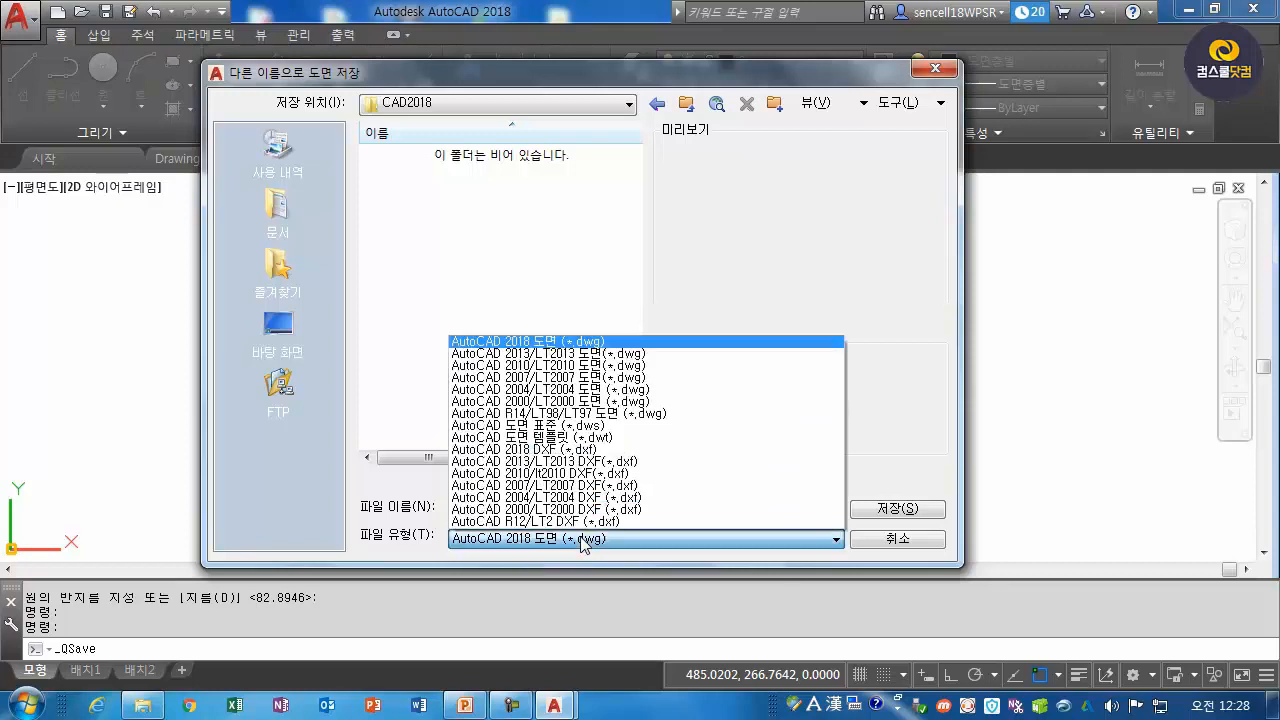
click(531, 354)
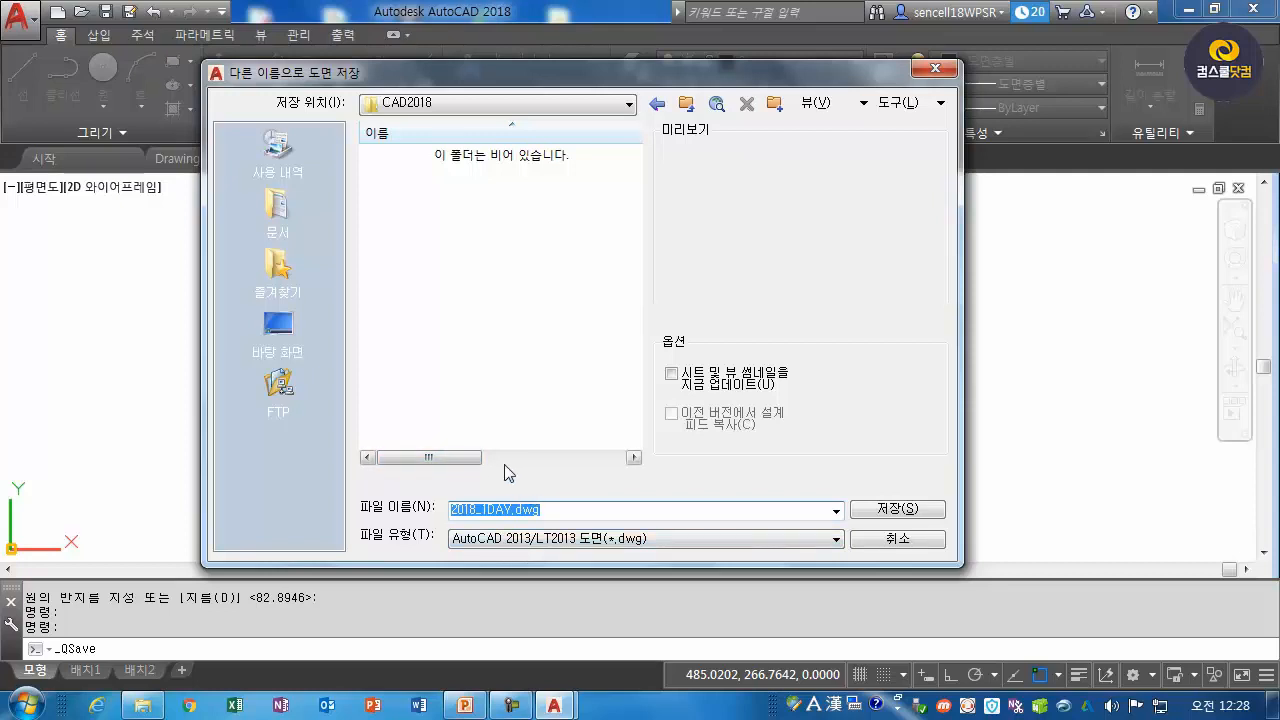
click(897, 510)
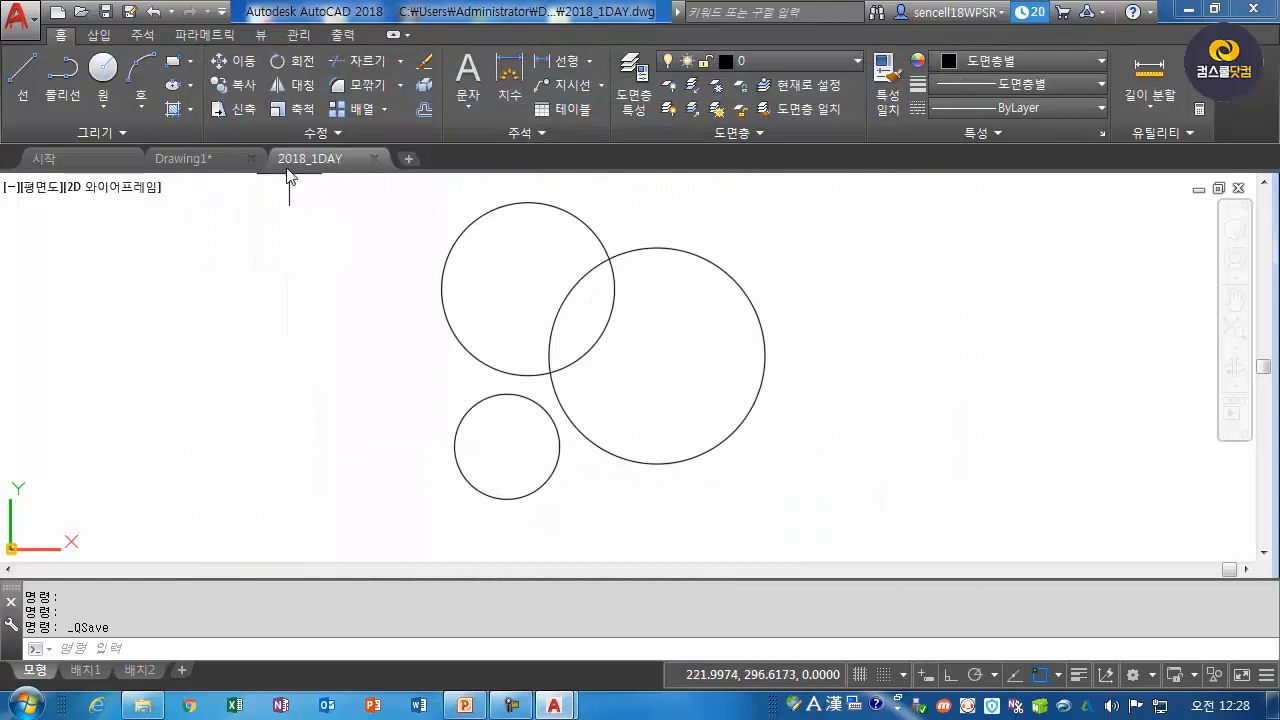
mouse_move(289, 166)
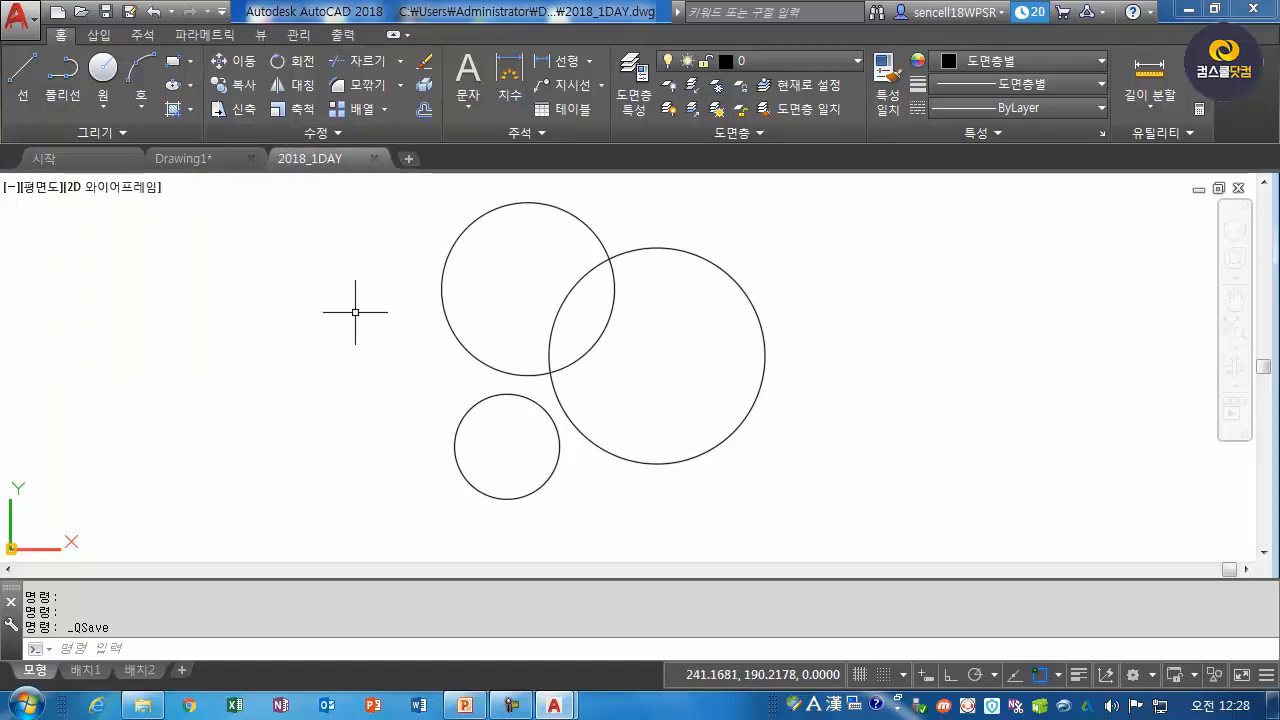
Draw two more circles, one about 53 in radius left of the group and a larger one to its right.
text(c)
key(Return)
click(366, 376)
click(405, 435)
key(Return)
click(860, 384)
click(893, 462)
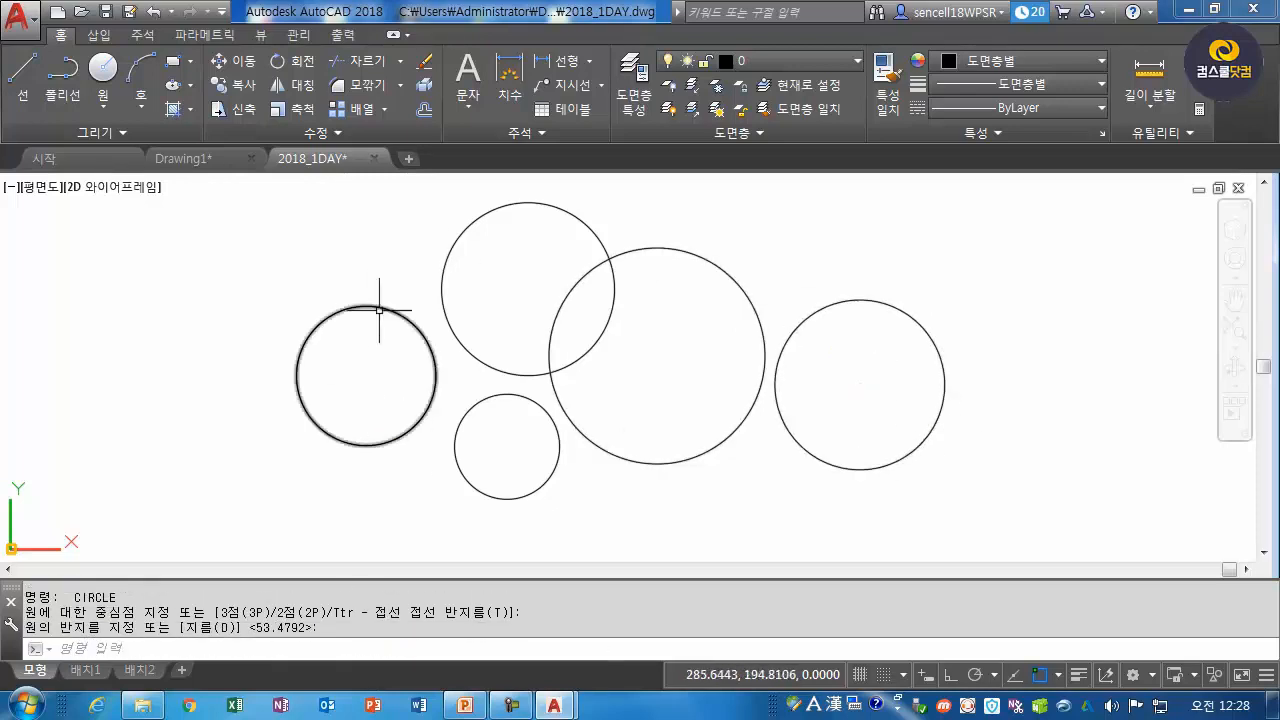
Save the changes to 2018_1DAY.dwg, and save a copy in the CAD2018 folder as 2018_11DAY.dwg.
click(38, 20)
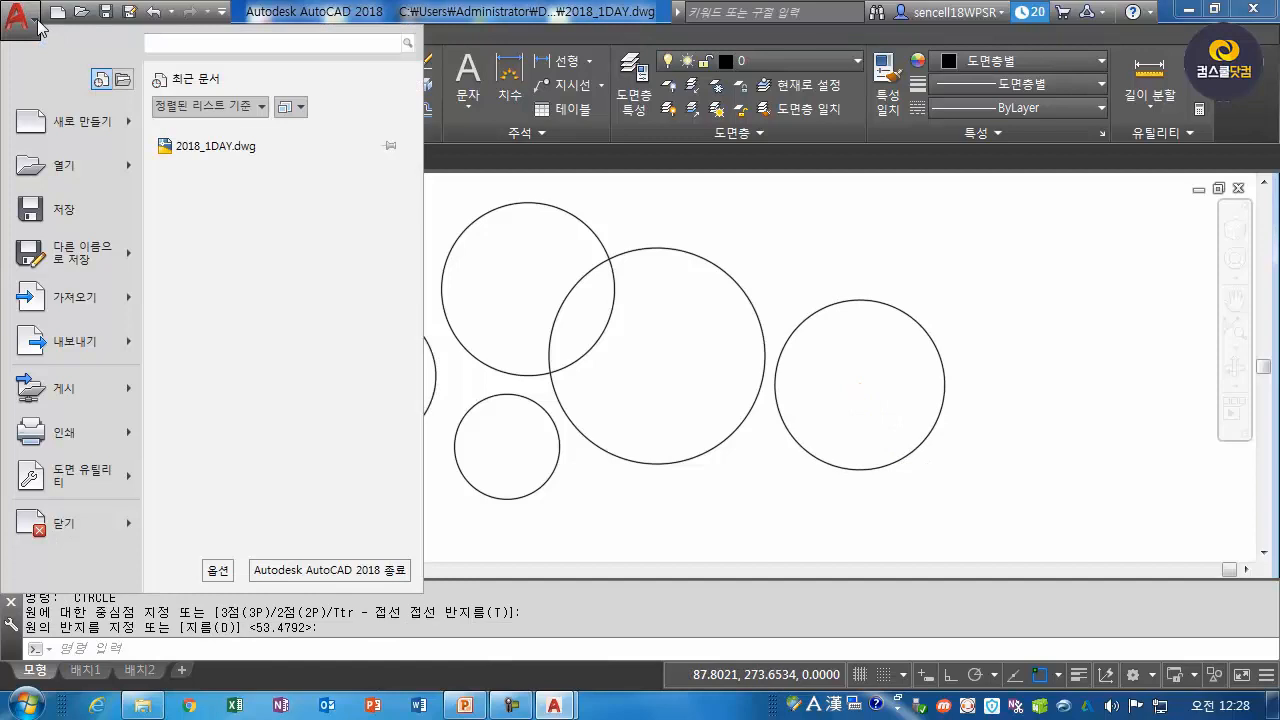
click(63, 209)
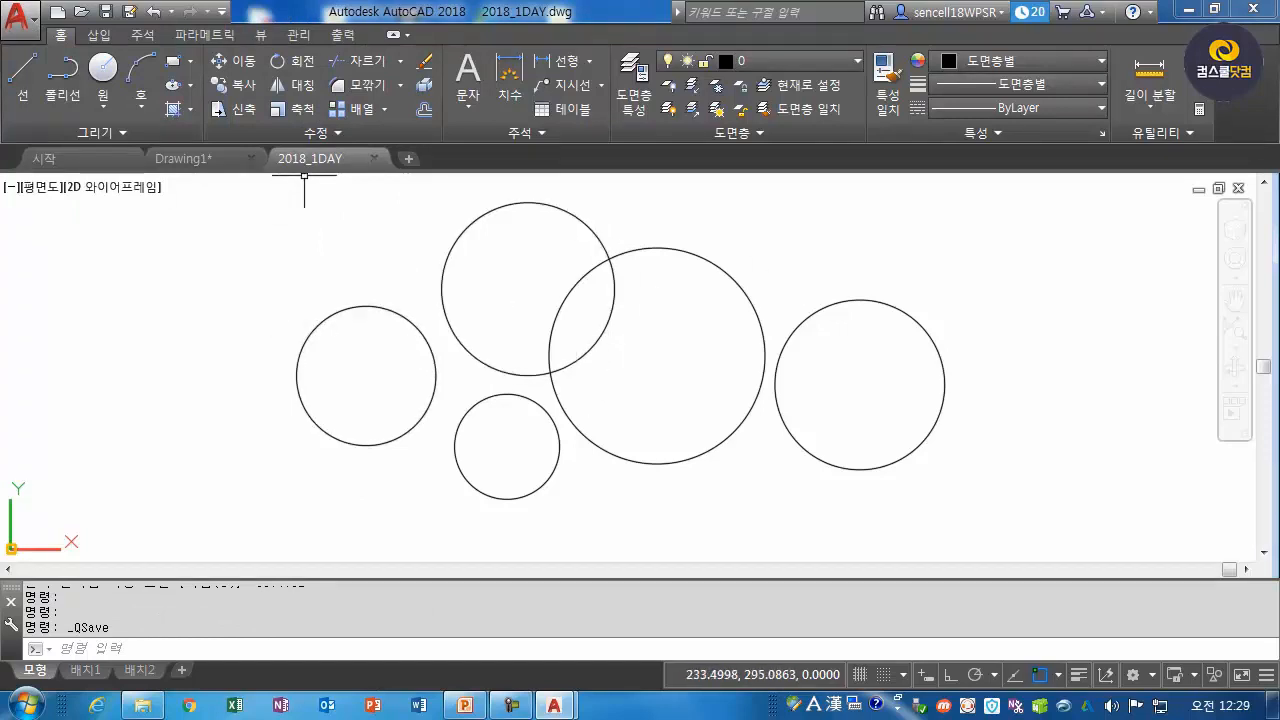
click(20, 18)
click(72, 252)
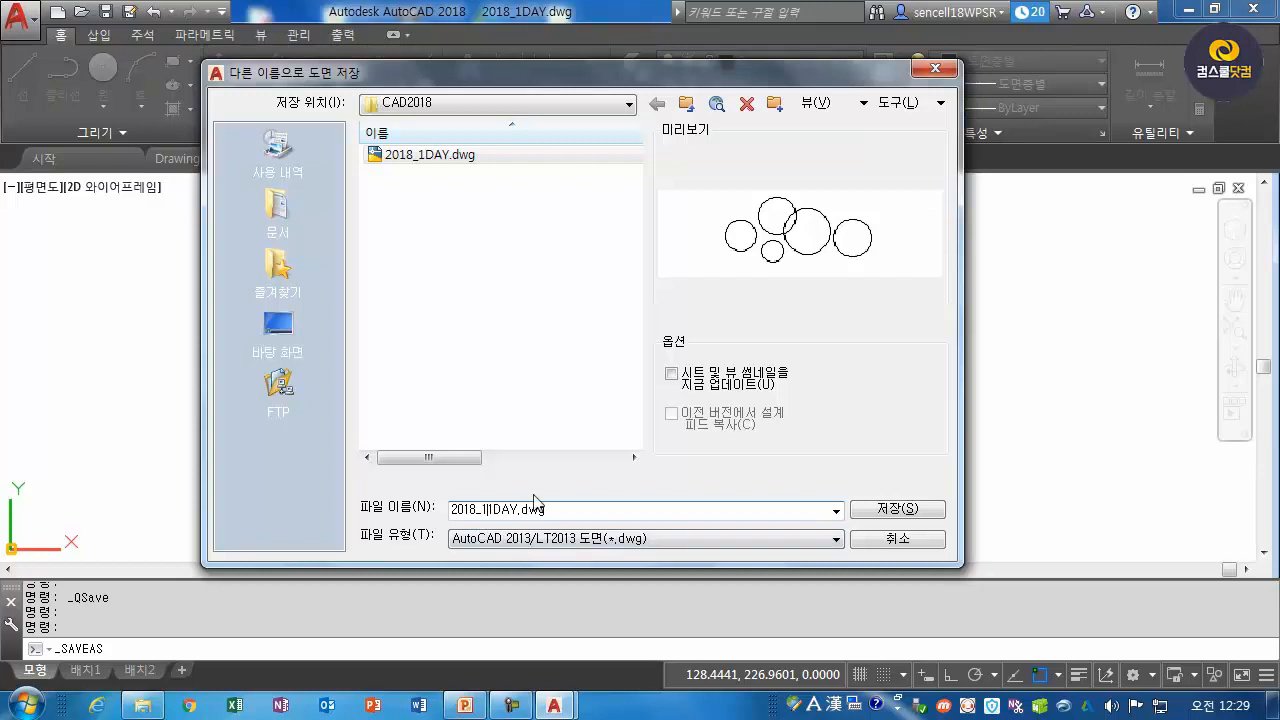
click(897, 510)
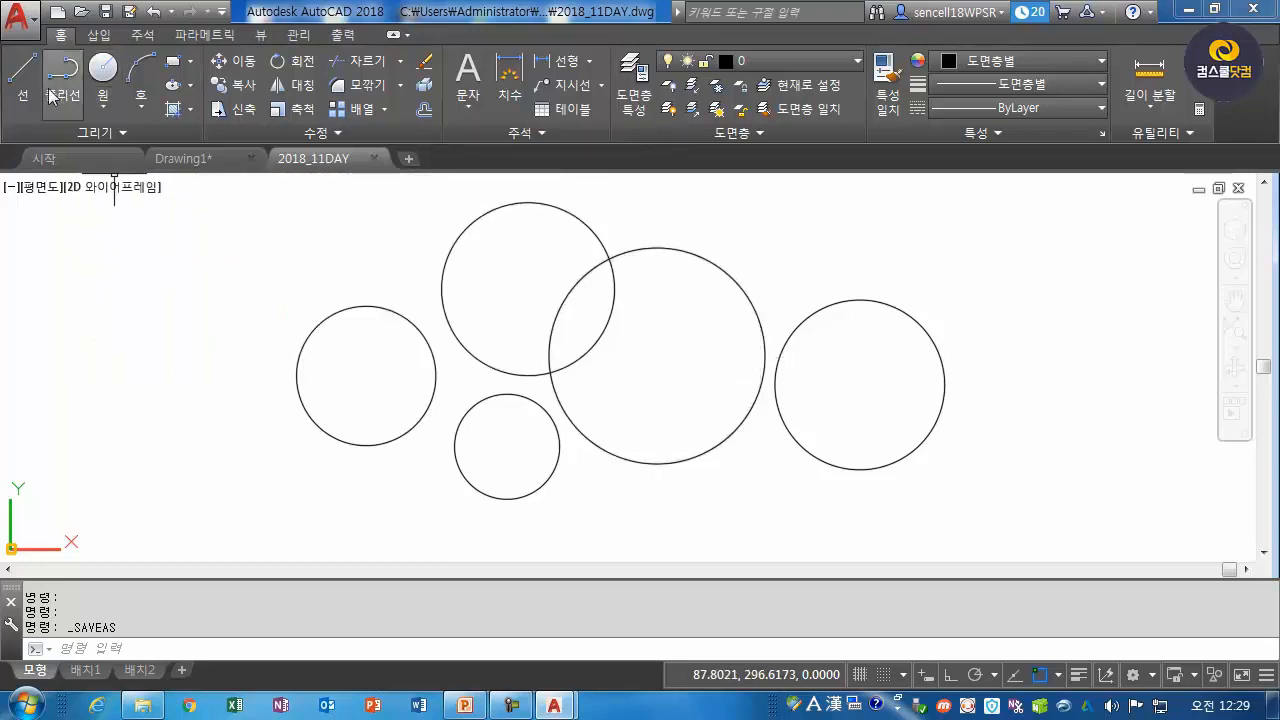
Open 2018_1DAY.dwg from the CAD2018 folder.
click(20, 20)
click(85, 168)
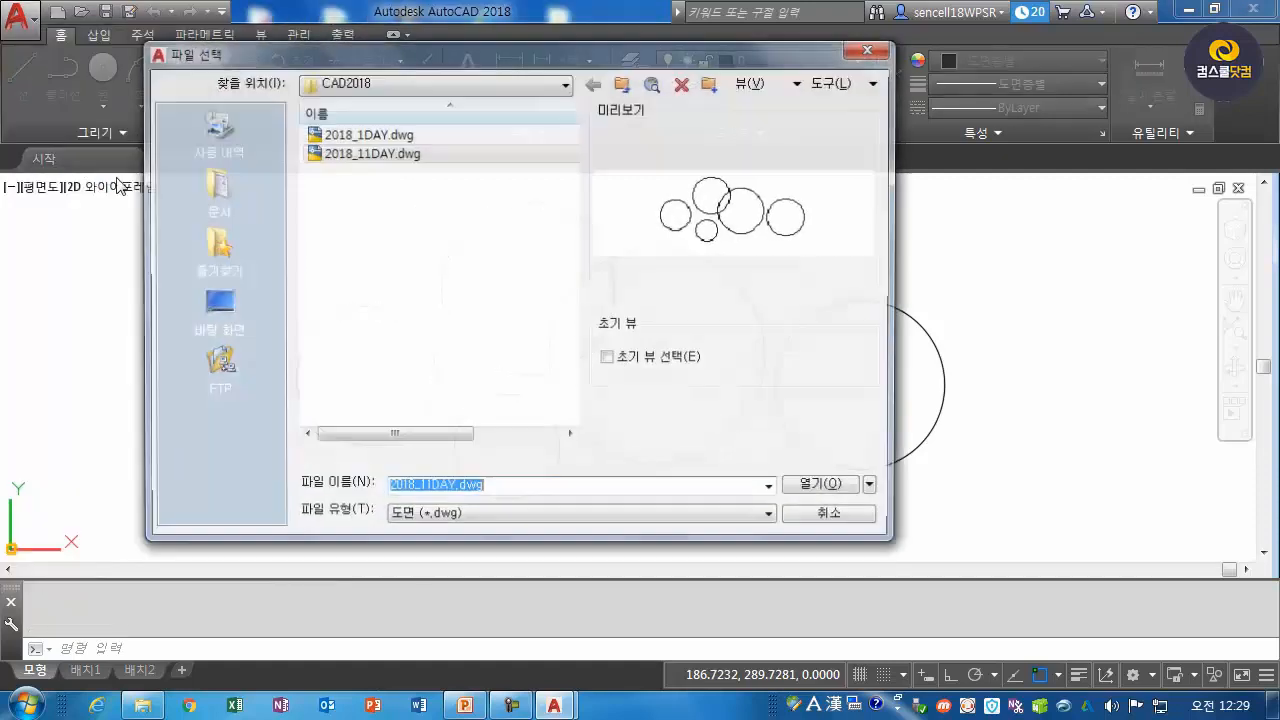
click(340, 133)
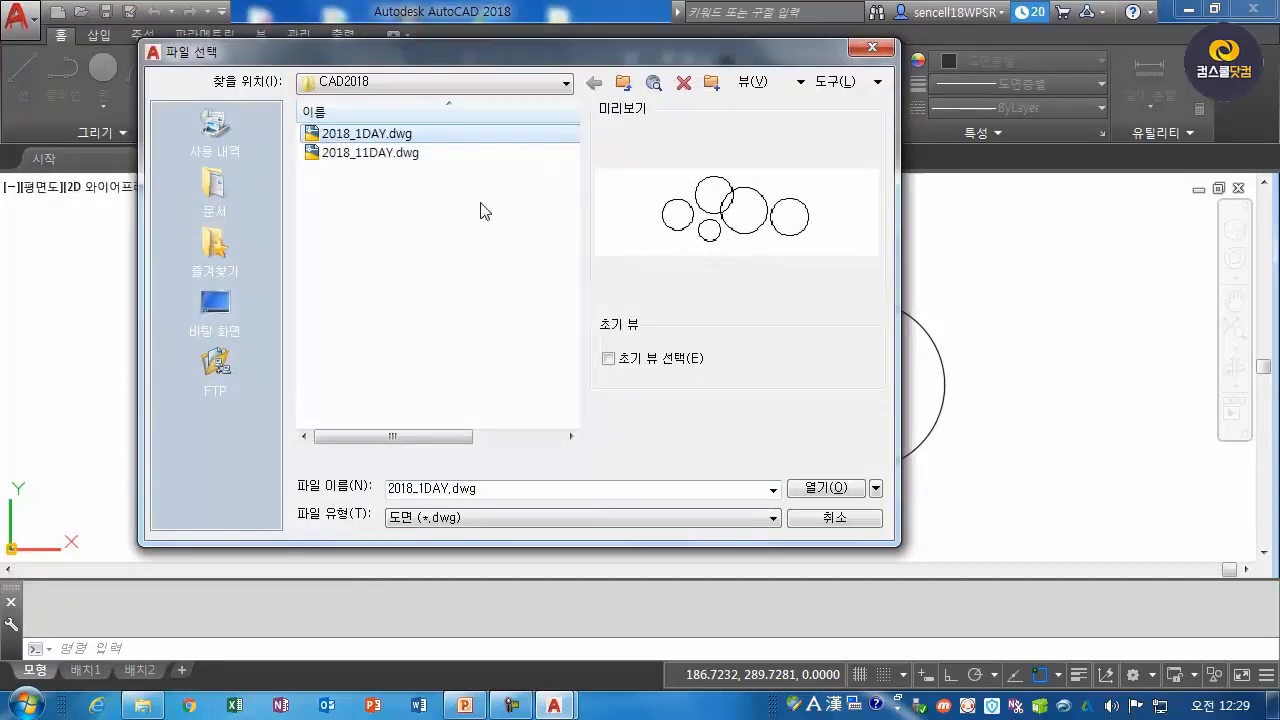
click(855, 494)
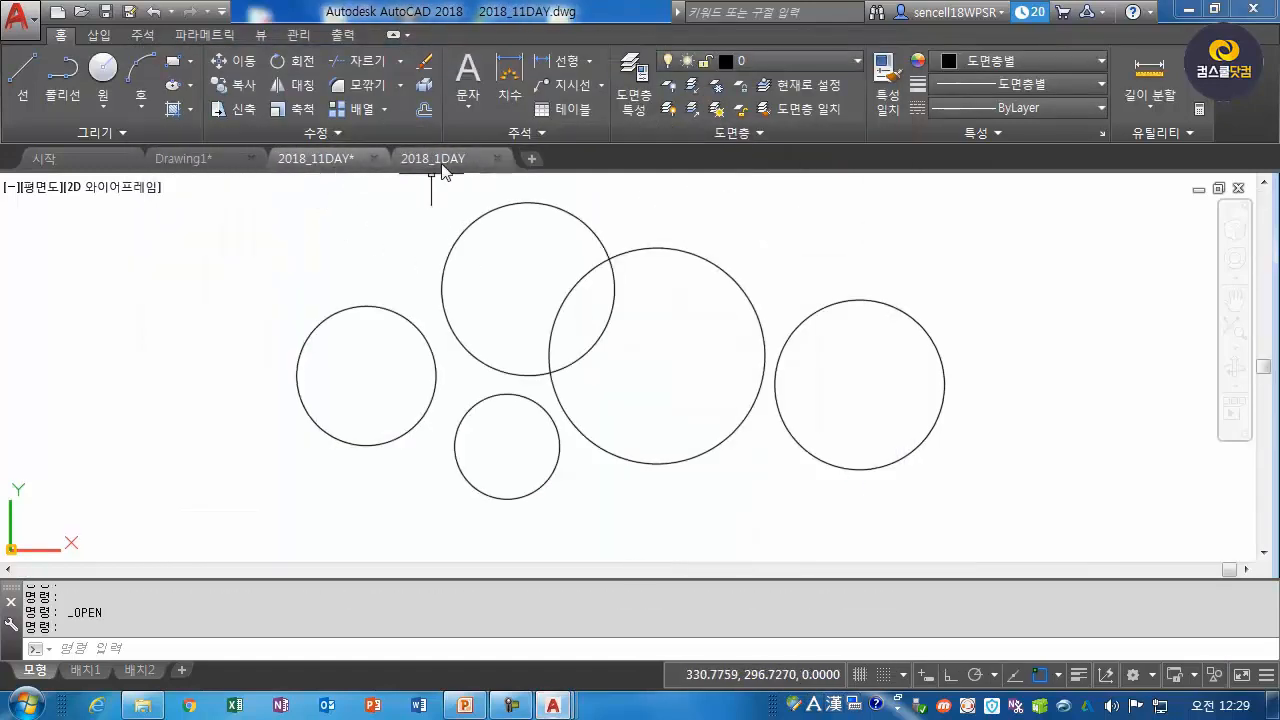
Compare the drawings 2018_11DAY and 2018_1DAY, and add a smaller circle in 2018_1DAY overlapping the largest circle's upper right.
click(447, 158)
click(322, 157)
click(440, 159)
click(322, 160)
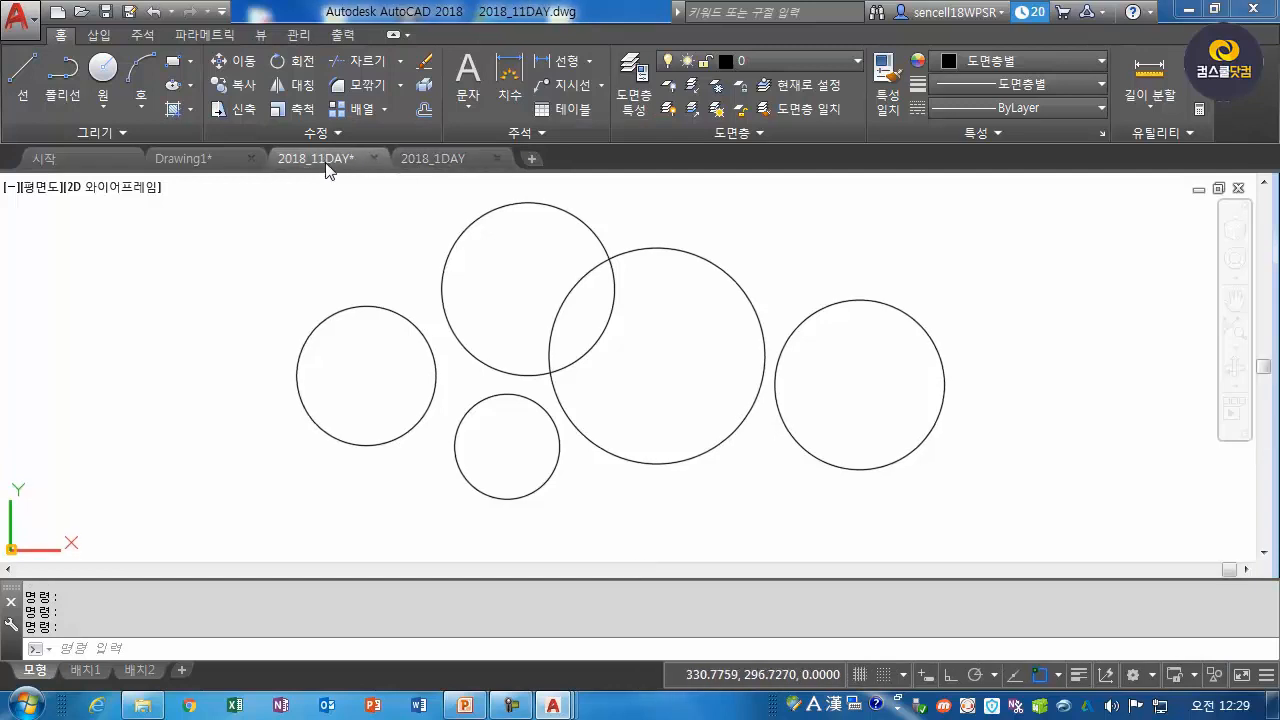
click(458, 159)
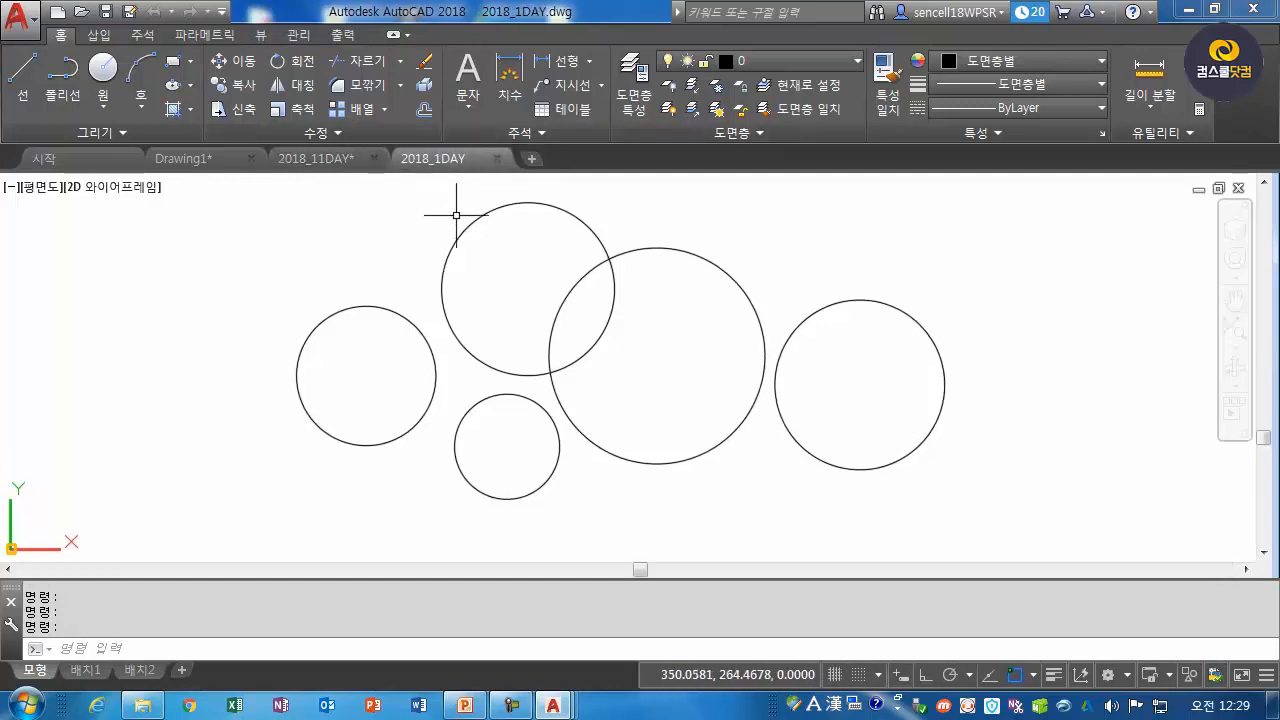
text(c)
key(Return)
click(765, 273)
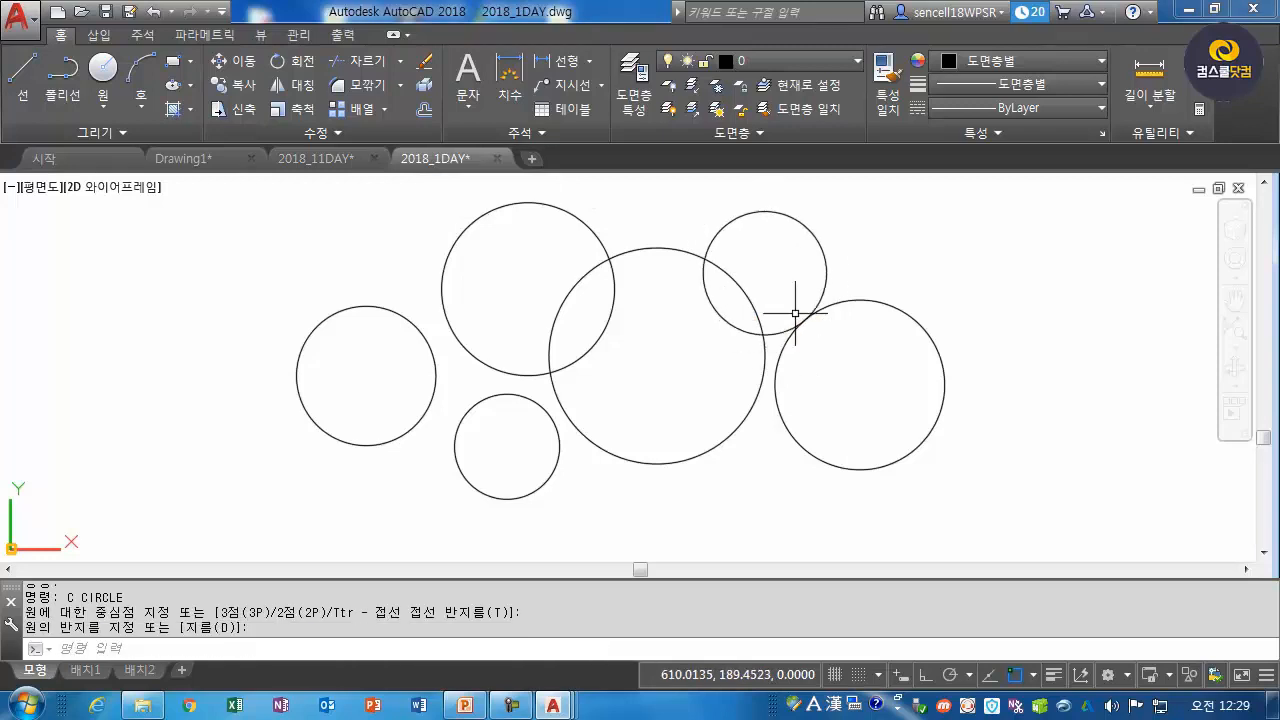
Look through the open drawings 2018_11DAY, Drawing1 and 2018_1DAY, and review the commands for new, open, save and save as.
click(320, 158)
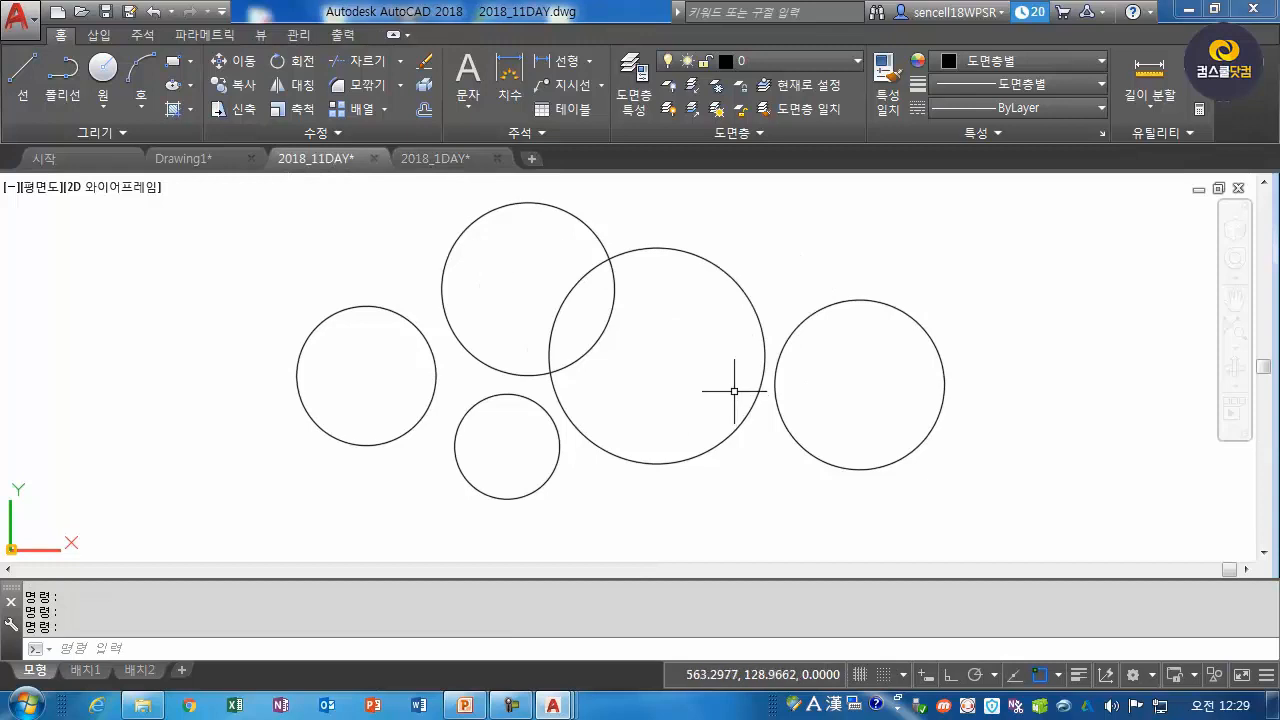
click(183, 158)
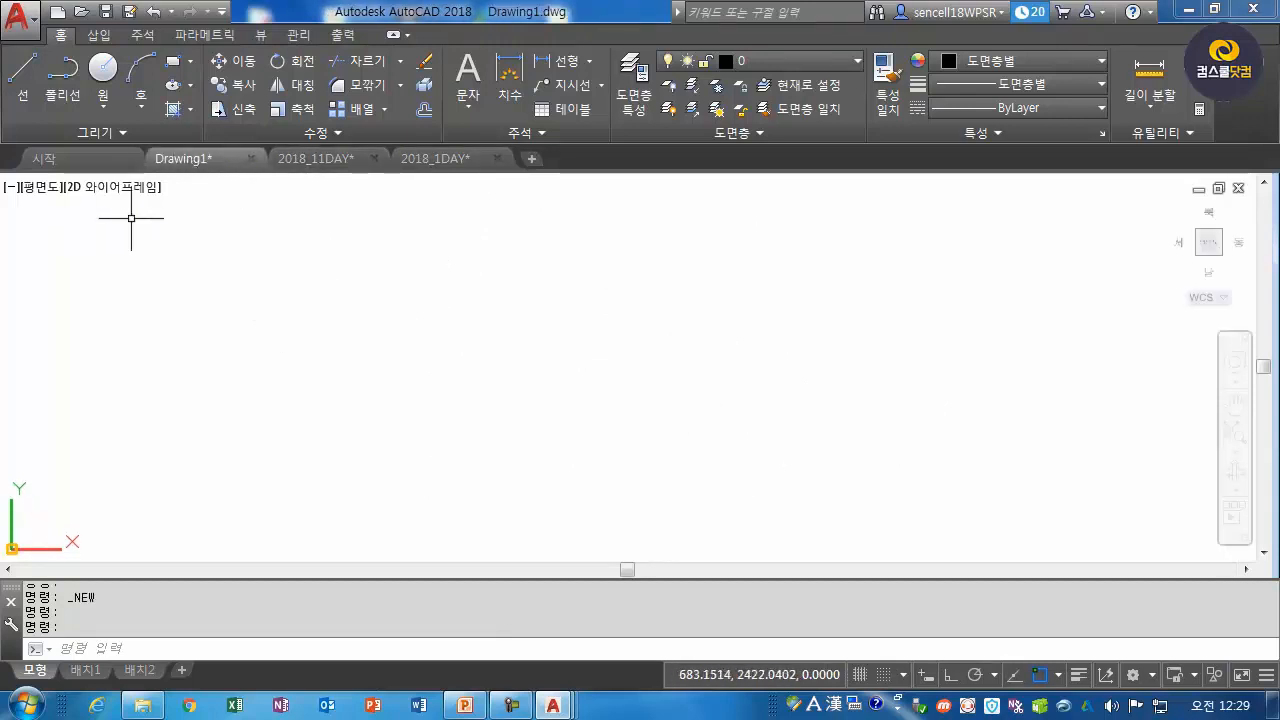
click(316, 160)
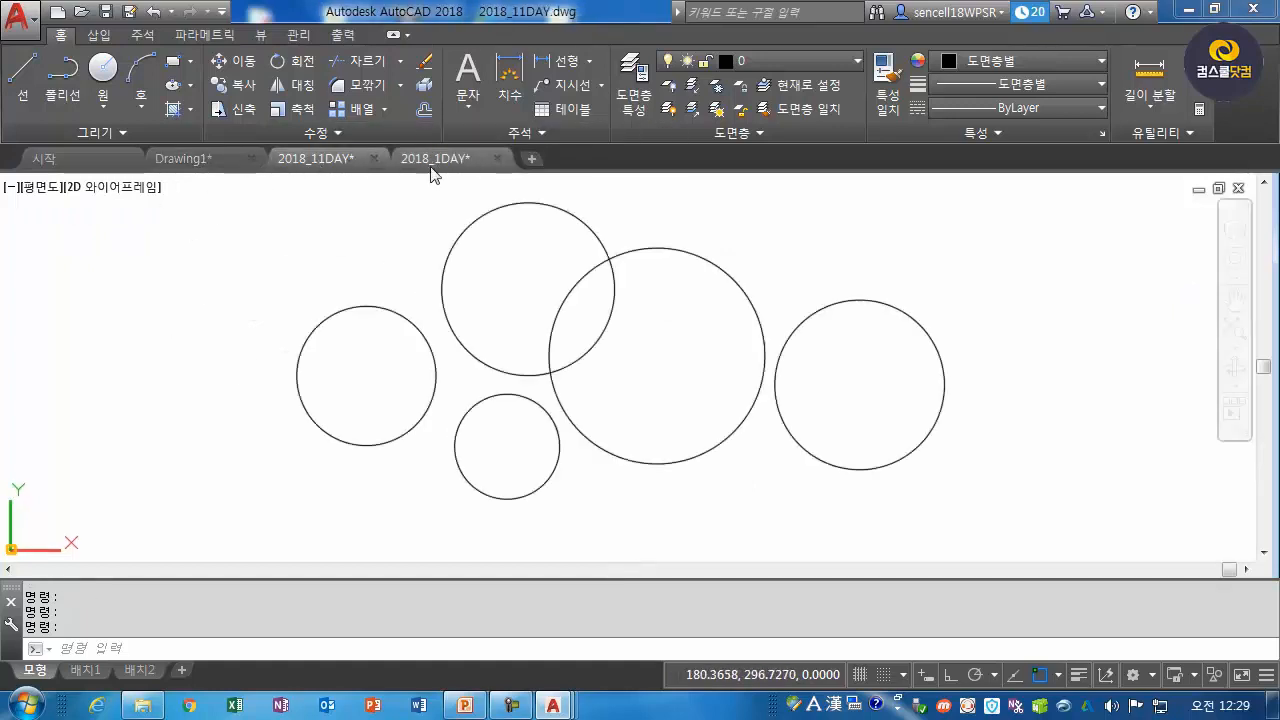
click(435, 159)
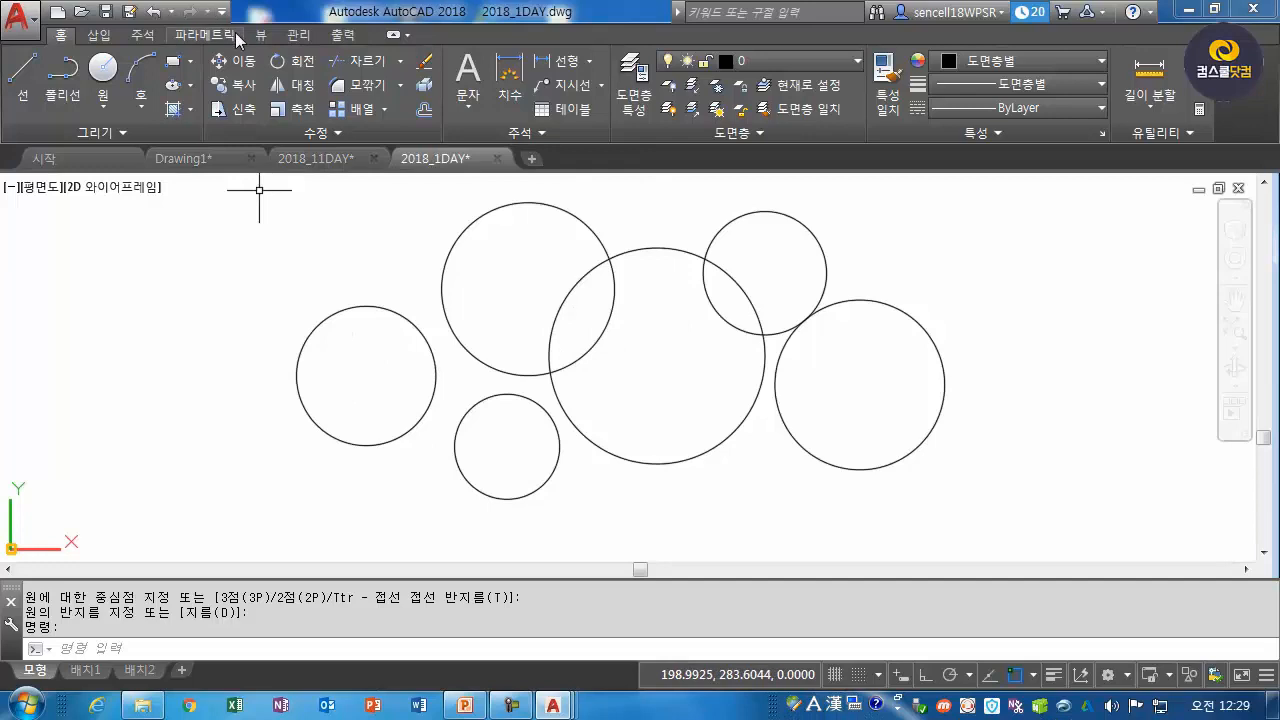
click(20, 20)
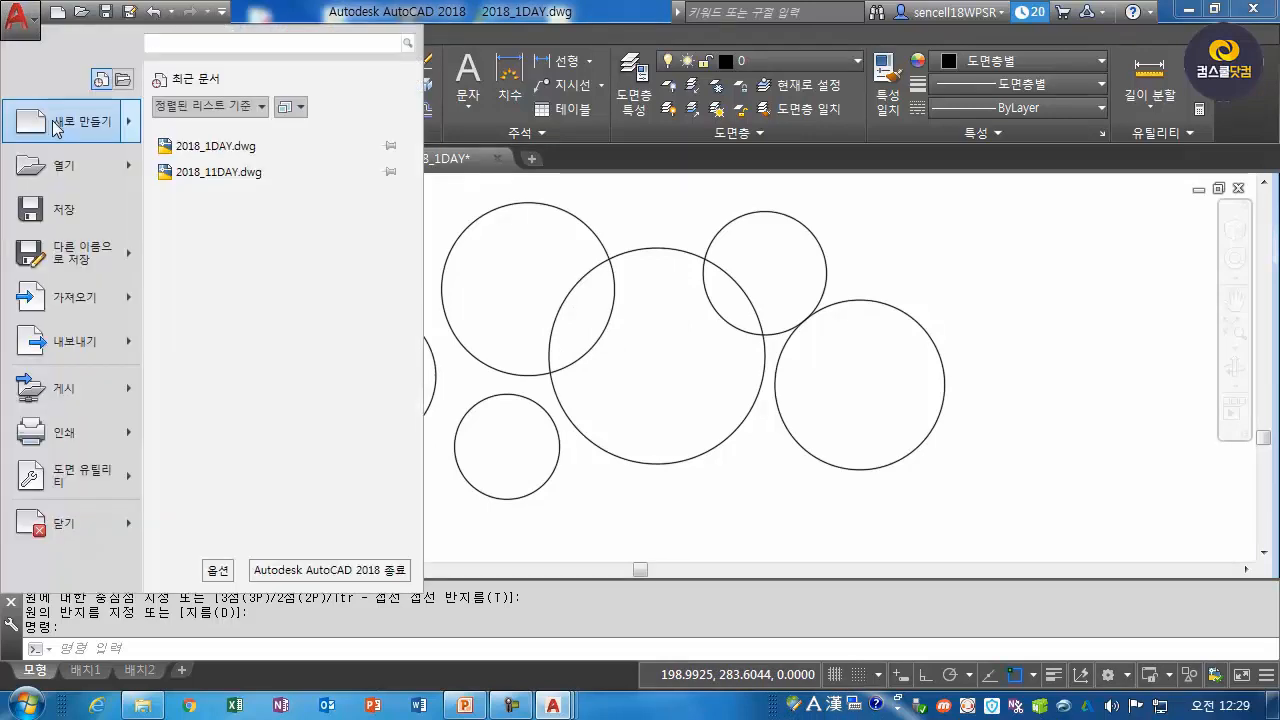
mouse_move(55, 125)
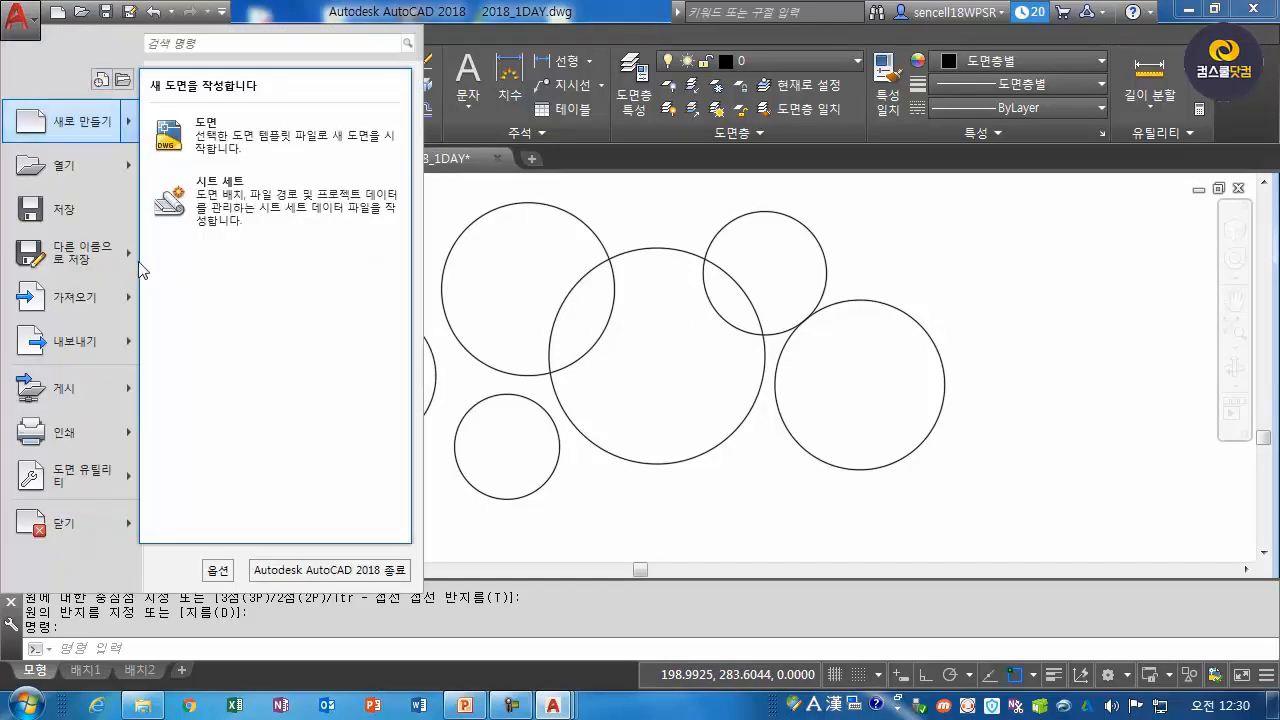
mouse_move(47, 180)
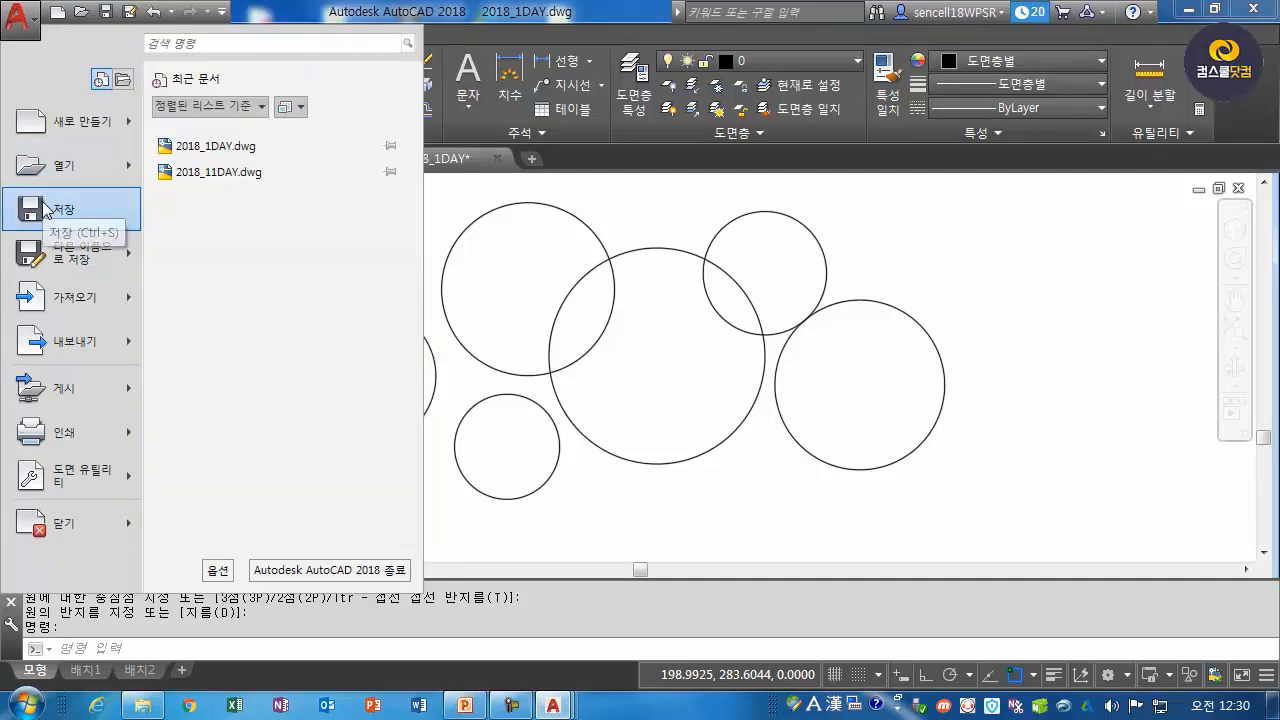
mouse_move(84, 265)
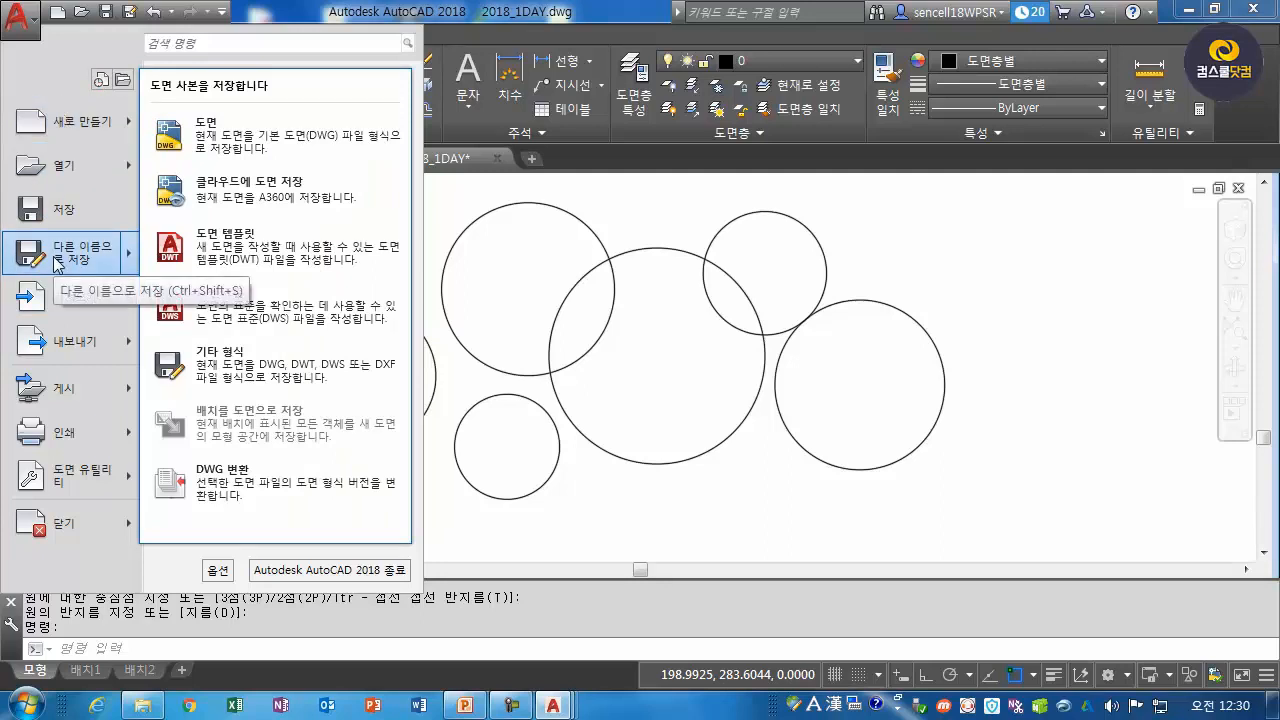
click(940, 272)
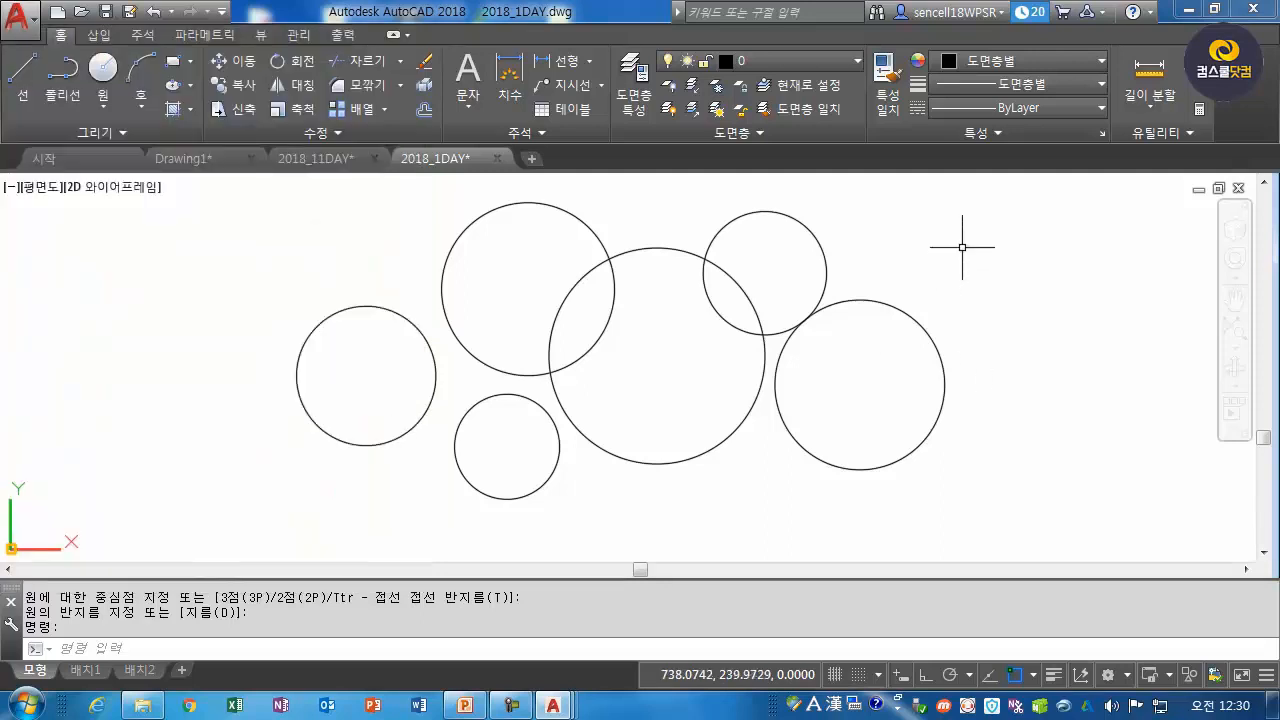
Erase all the circles from the 2018_1DAY drawing.
click(965, 235)
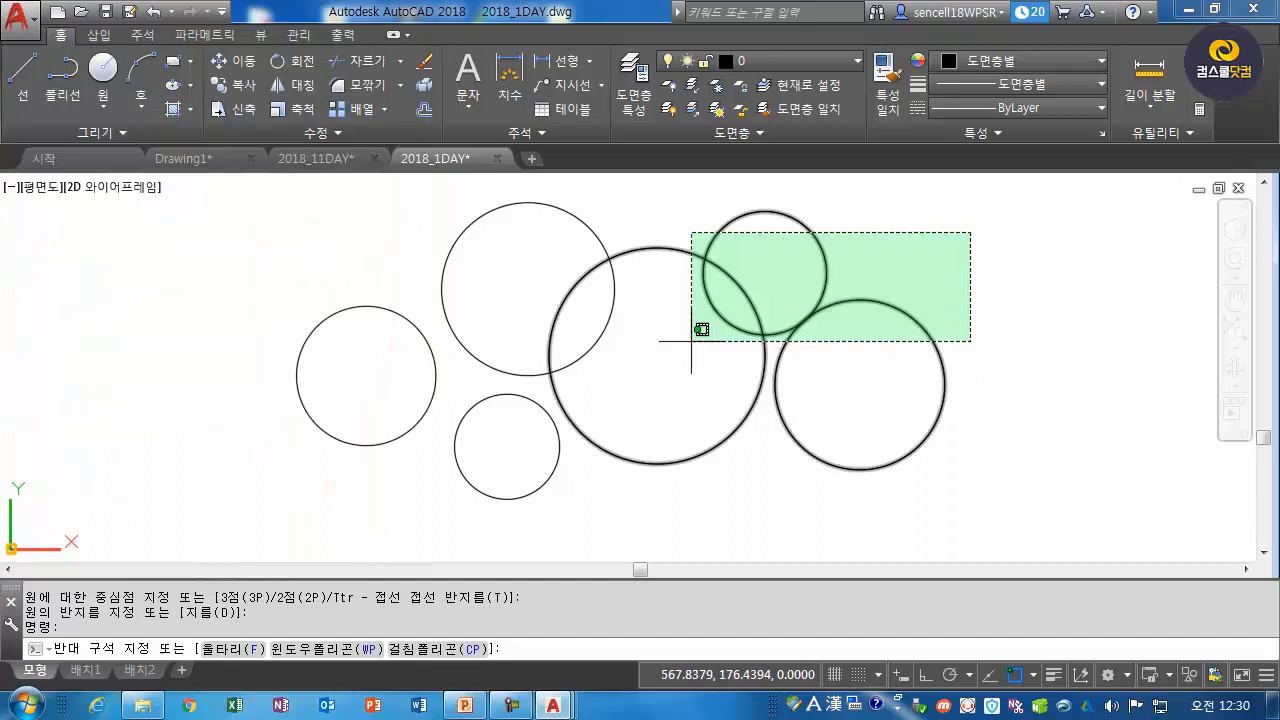
click(385, 455)
key(Delete)
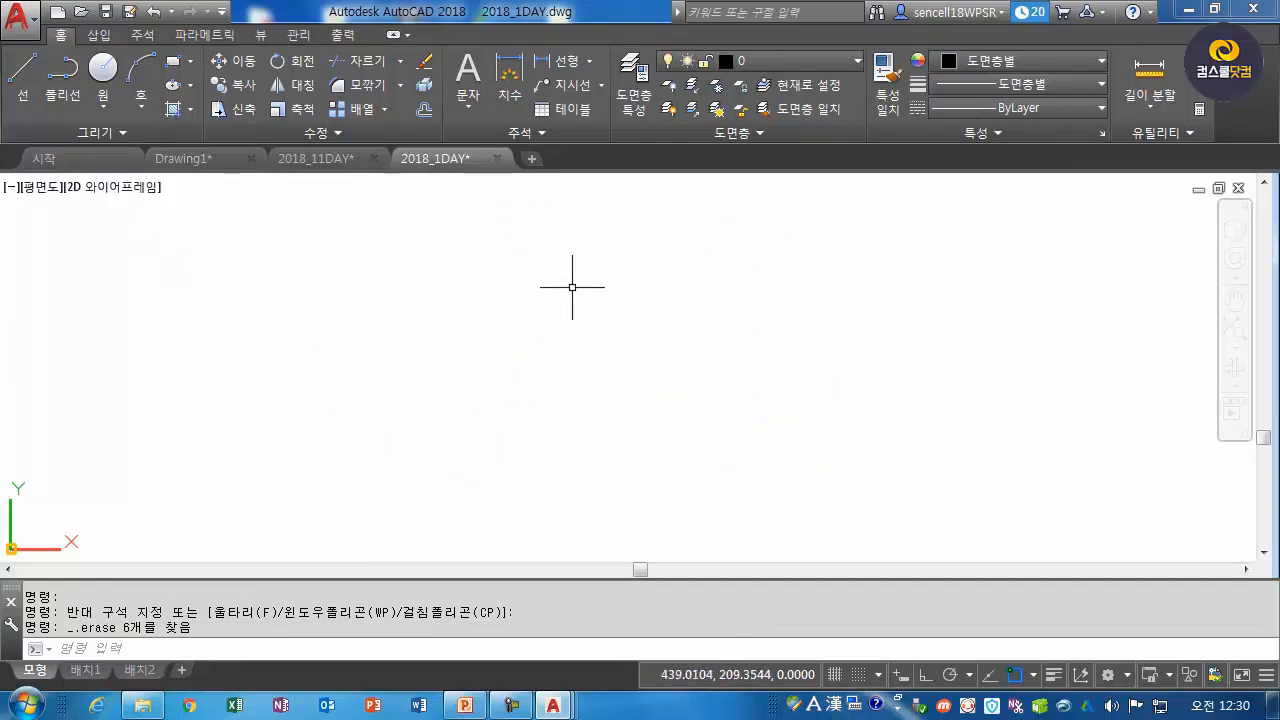
Turn on the grid and snap, and draw a five-step staircase descending to the right with 10-unit line segments.
click(835, 675)
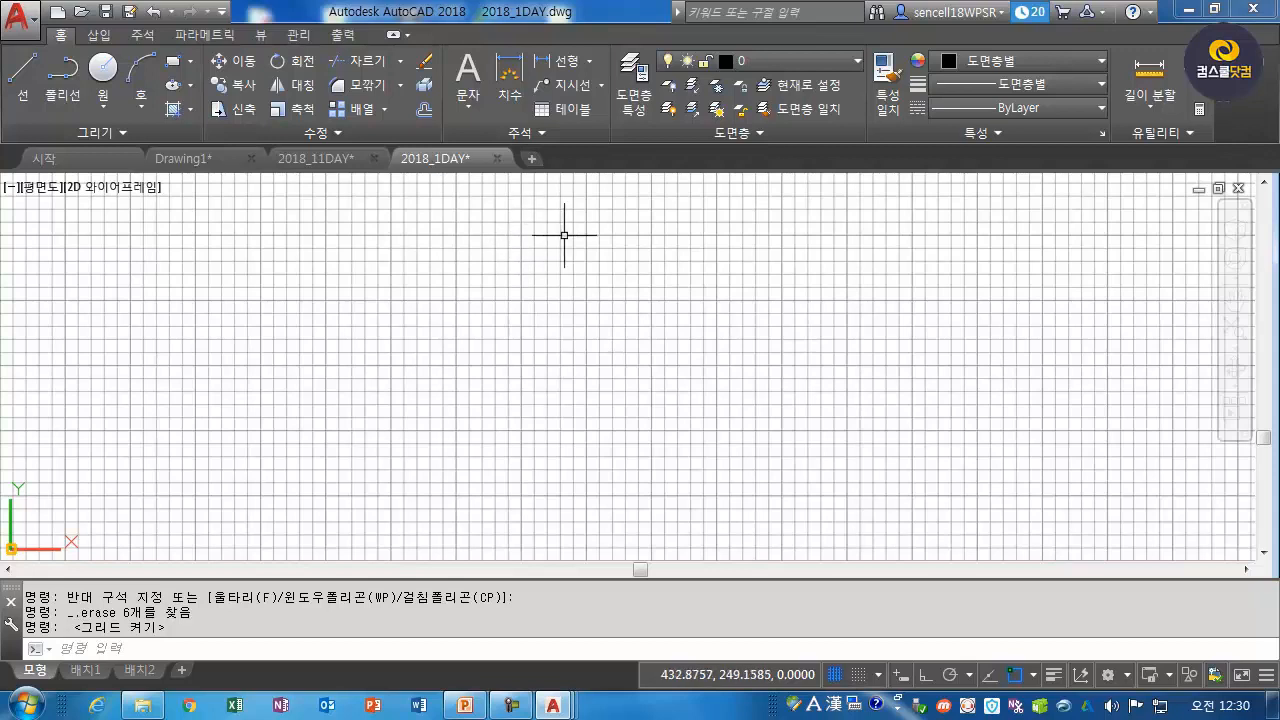
click(859, 675)
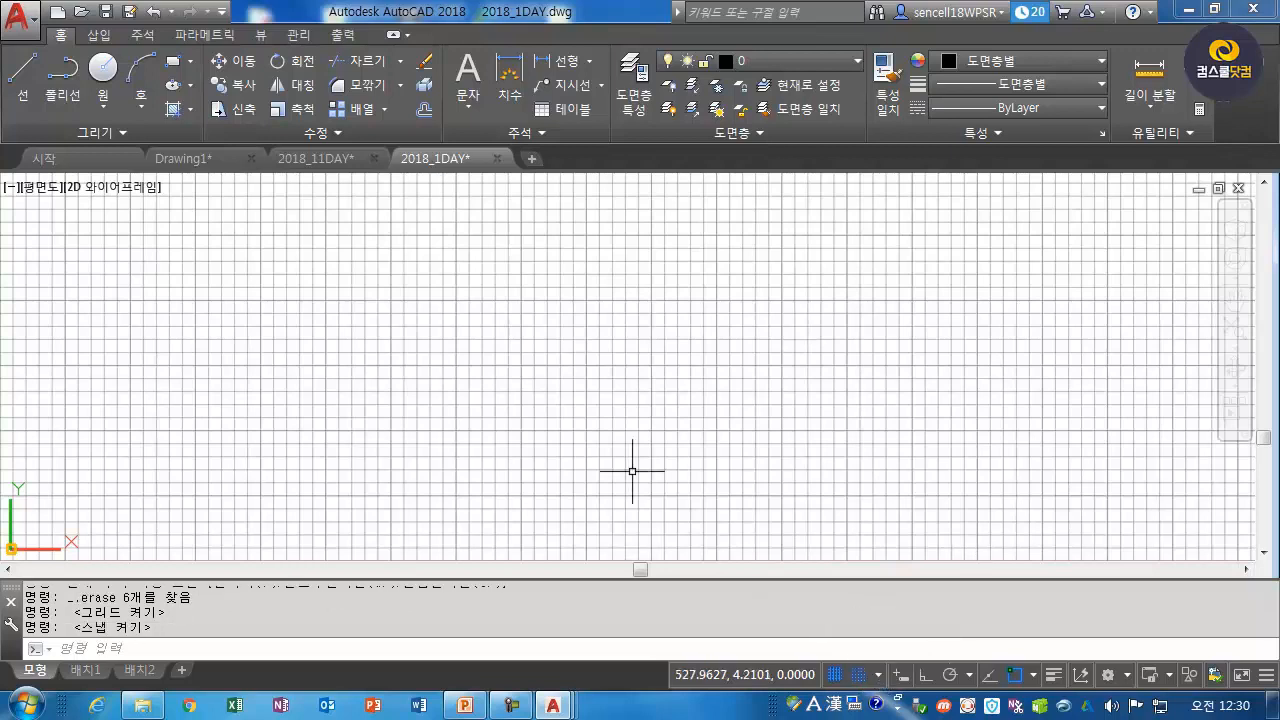
click(10, 100)
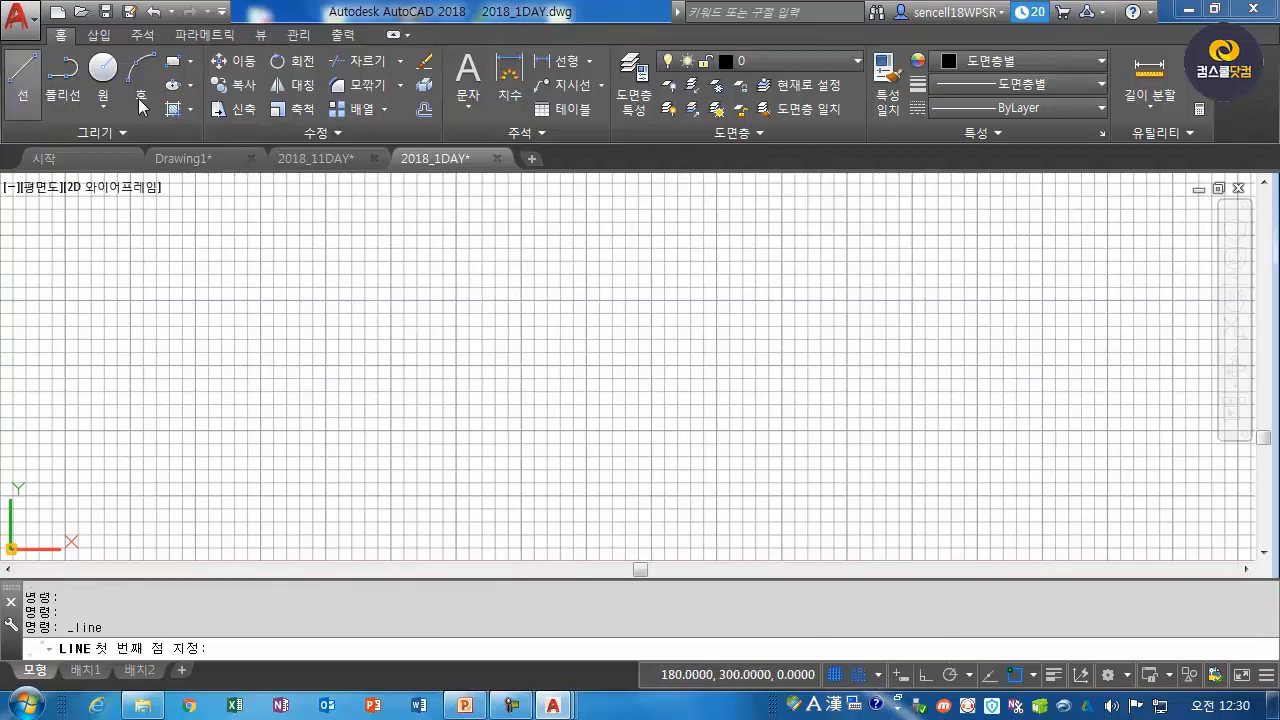
click(521, 298)
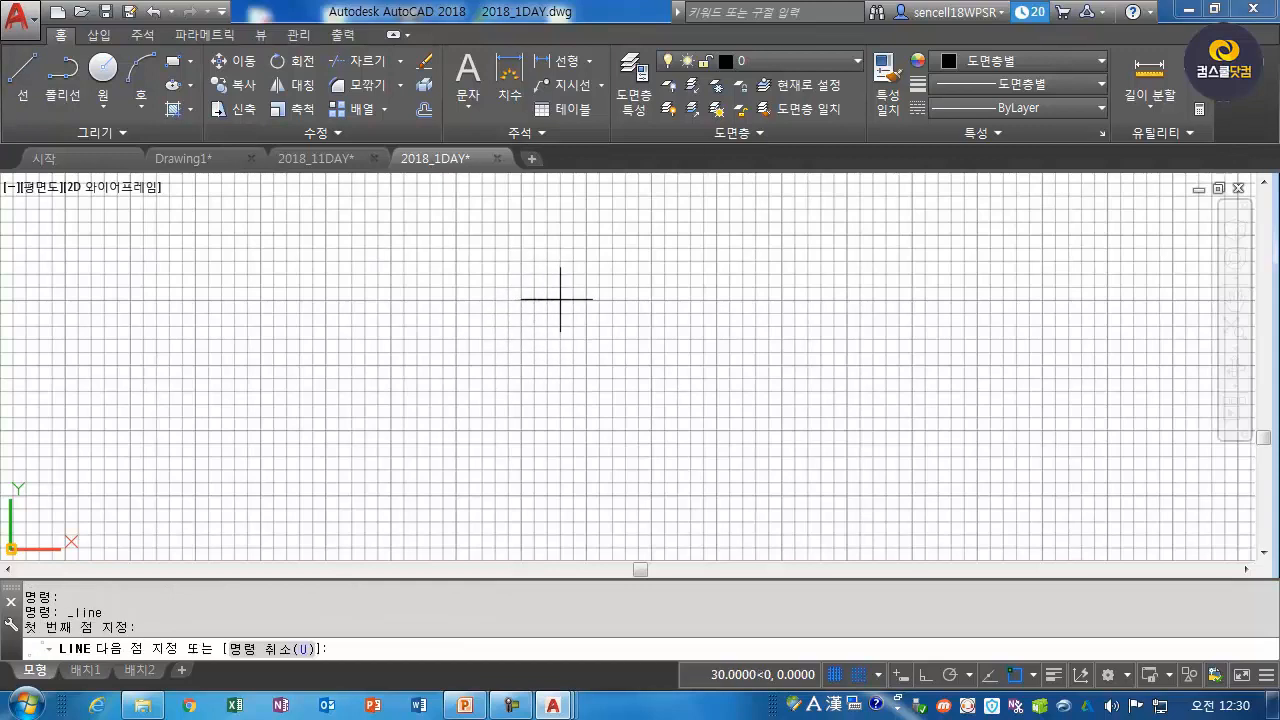
click(534, 300)
click(534, 312)
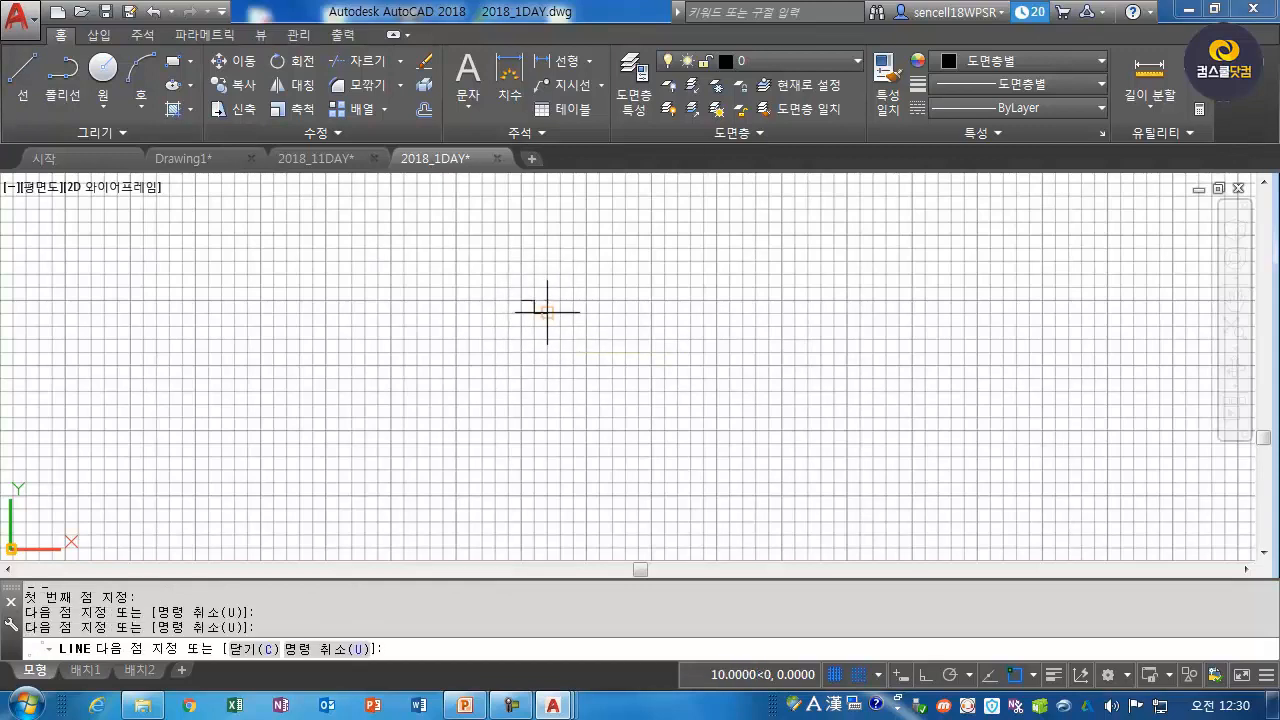
click(547, 312)
click(547, 325)
click(560, 325)
click(560, 338)
click(573, 338)
click(573, 351)
click(586, 351)
click(586, 364)
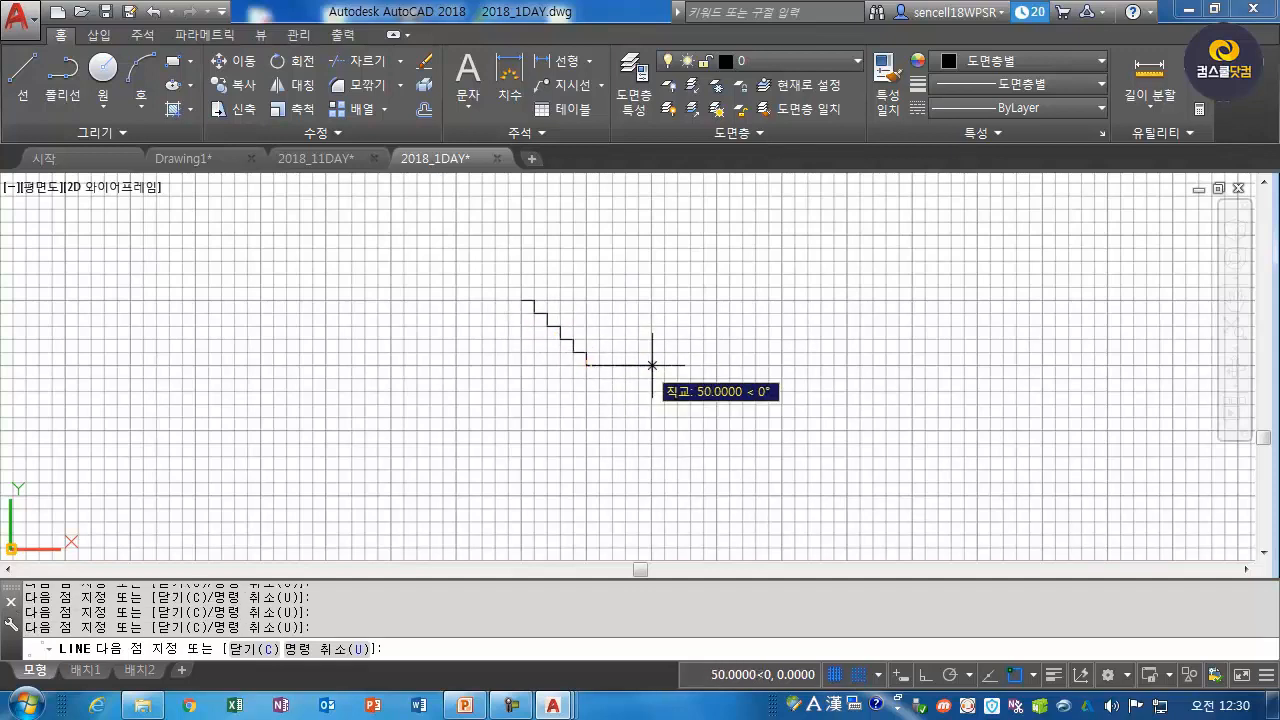
key(Return)
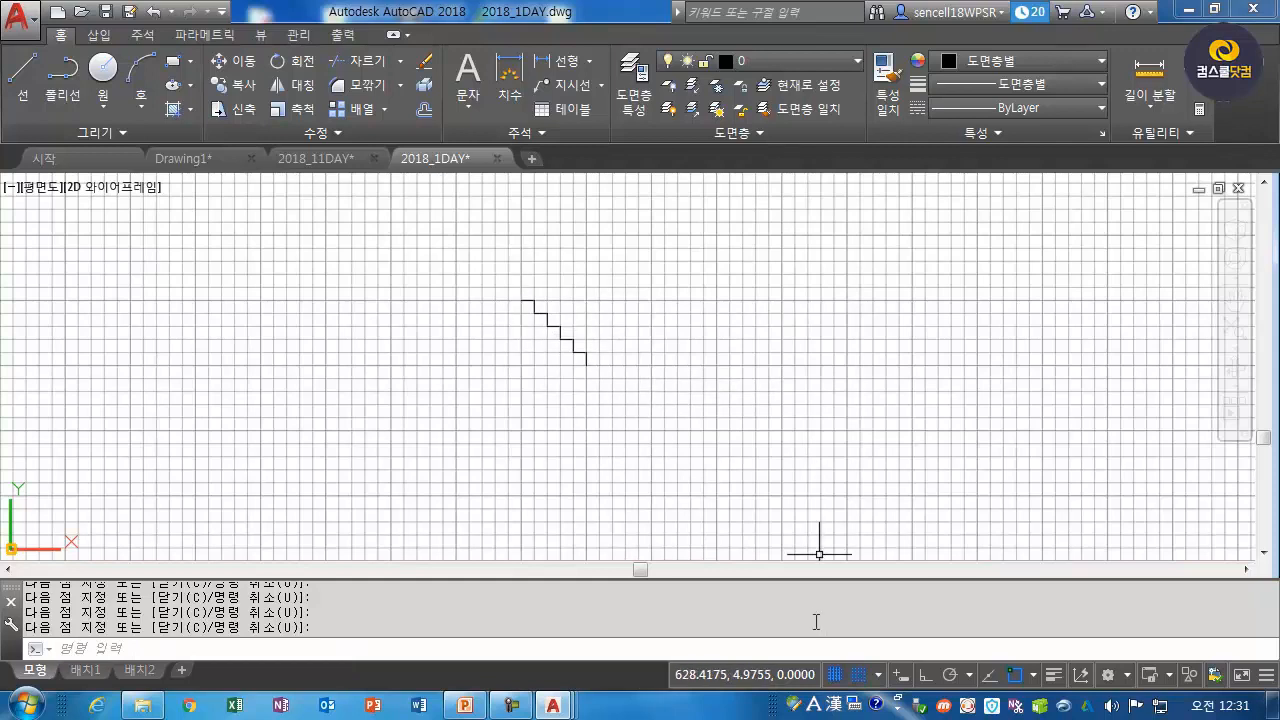
Set the snap spacing to 20 in both X and Y in the drafting settings.
click(879, 676)
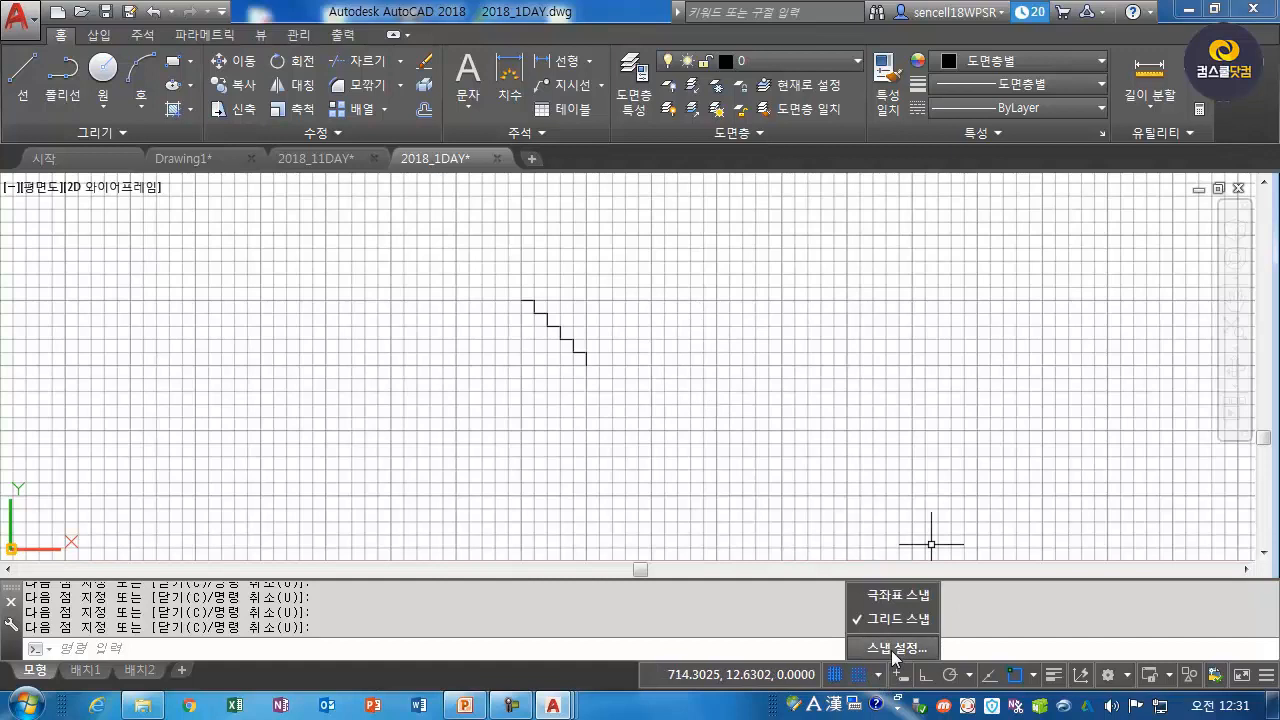
click(895, 648)
drag(570, 114, 831, 108)
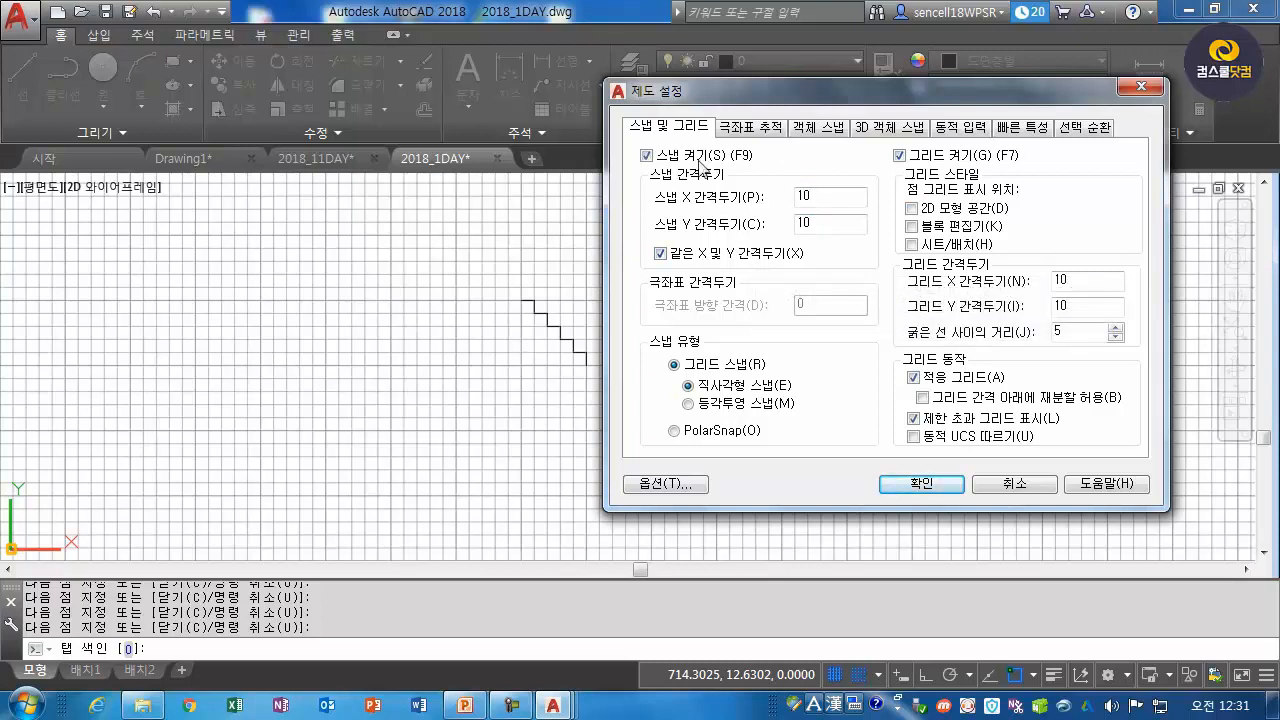
double_click(823, 195)
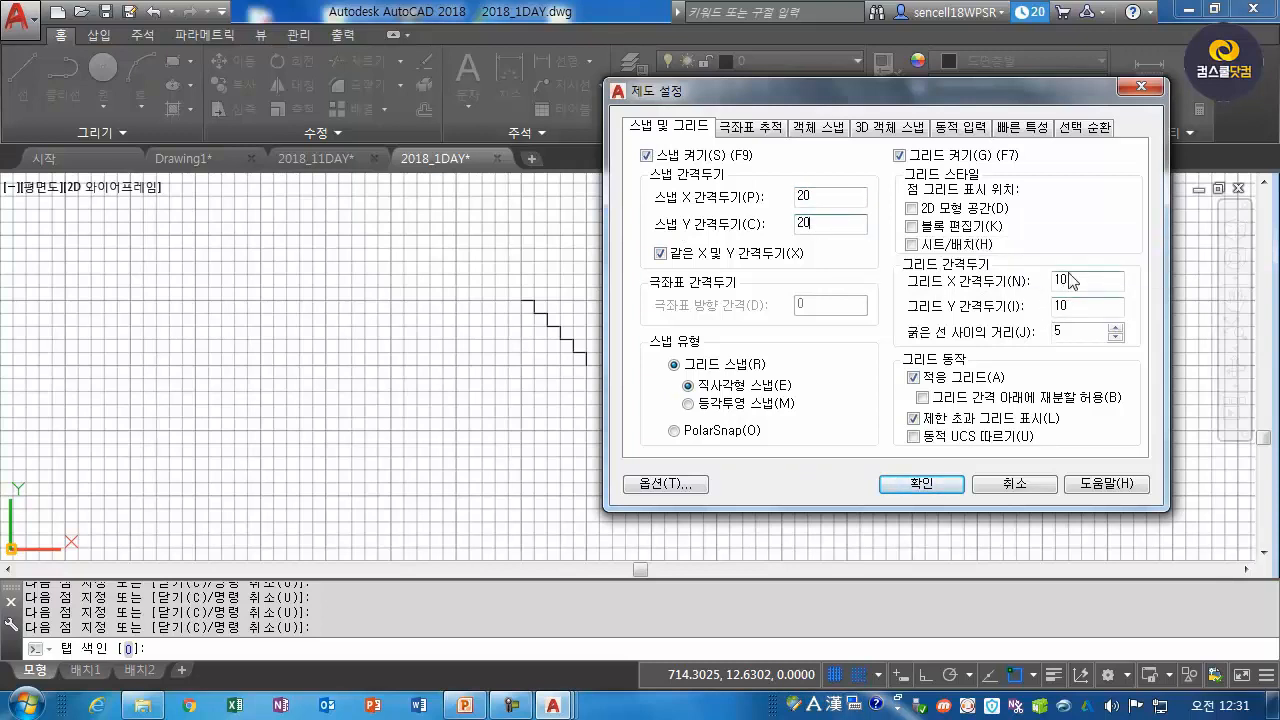
click(921, 484)
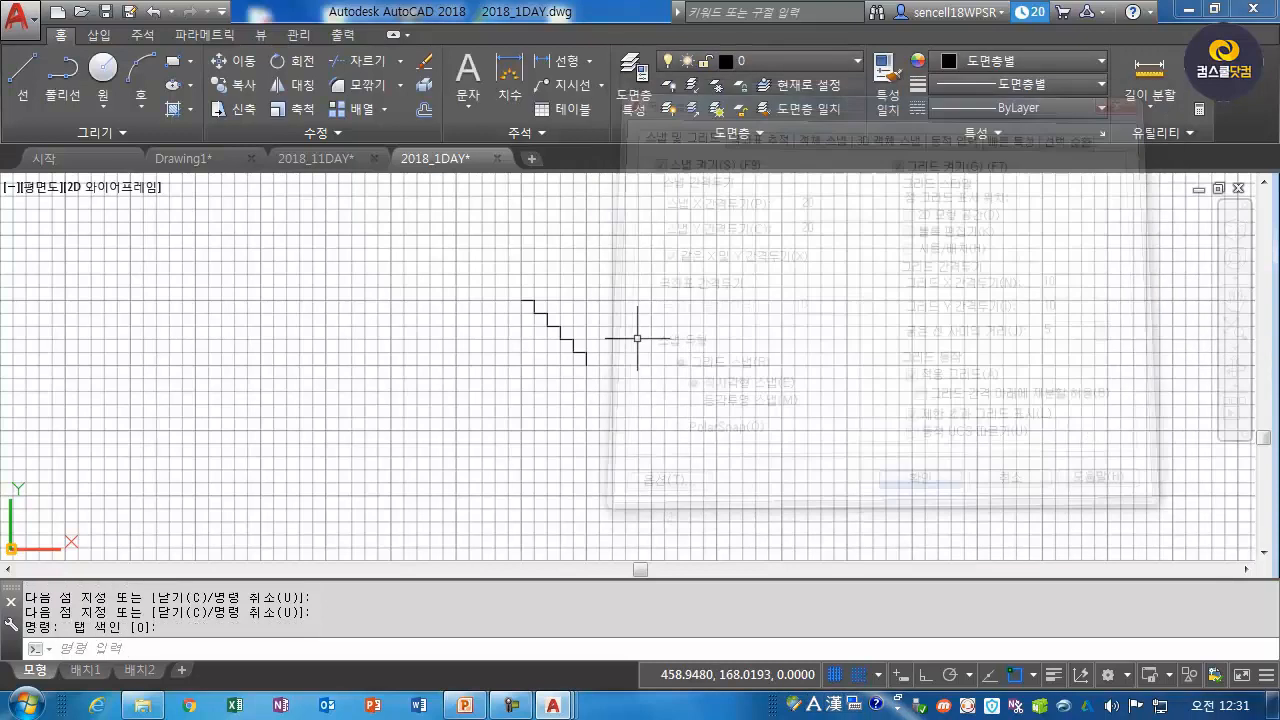
Draw a second staircase with seven 20-unit line segments descending to the right, beside the existing 10-unit staircase.
click(22, 80)
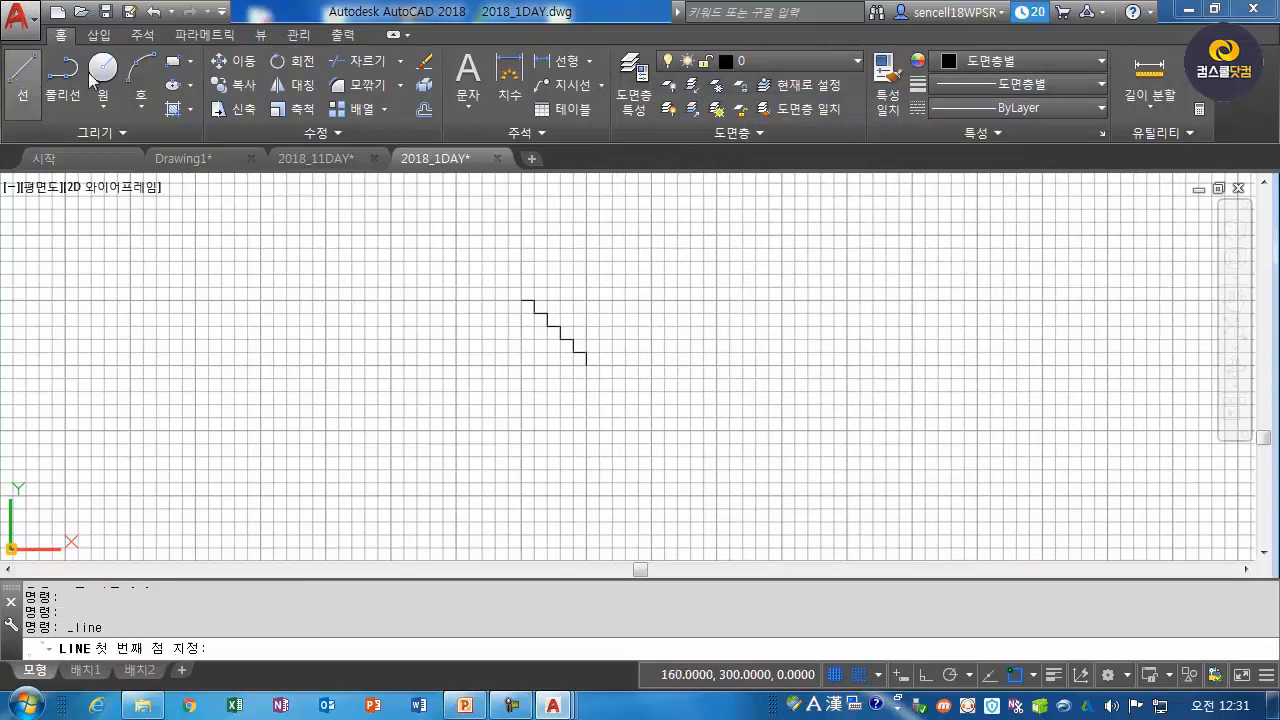
click(625, 298)
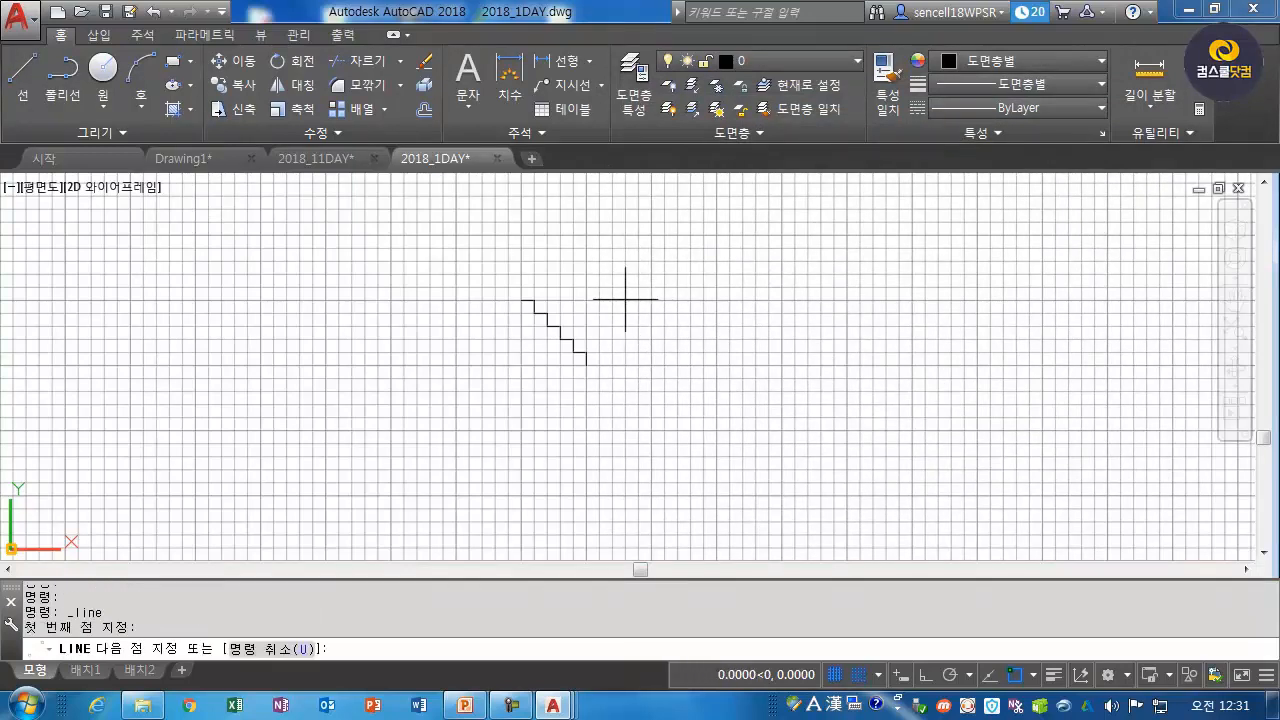
click(652, 298)
click(652, 325)
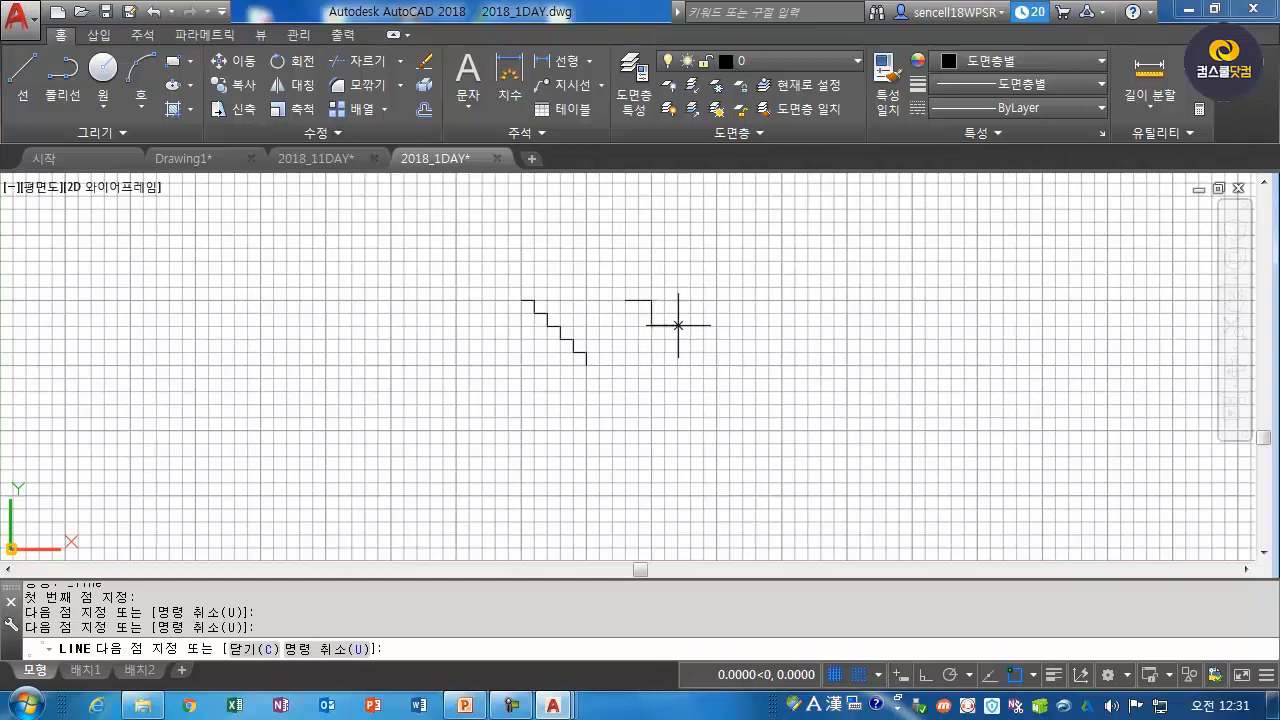
click(678, 325)
click(678, 351)
click(704, 351)
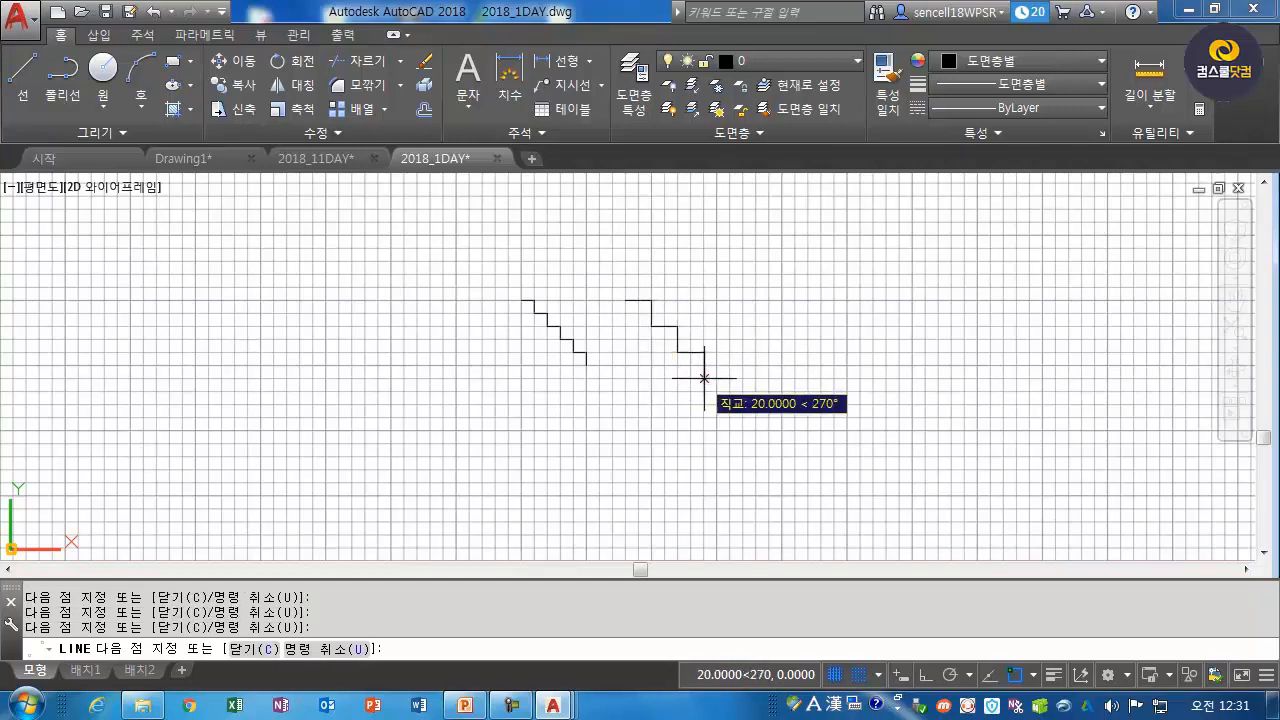
click(704, 378)
click(730, 378)
key(Return)
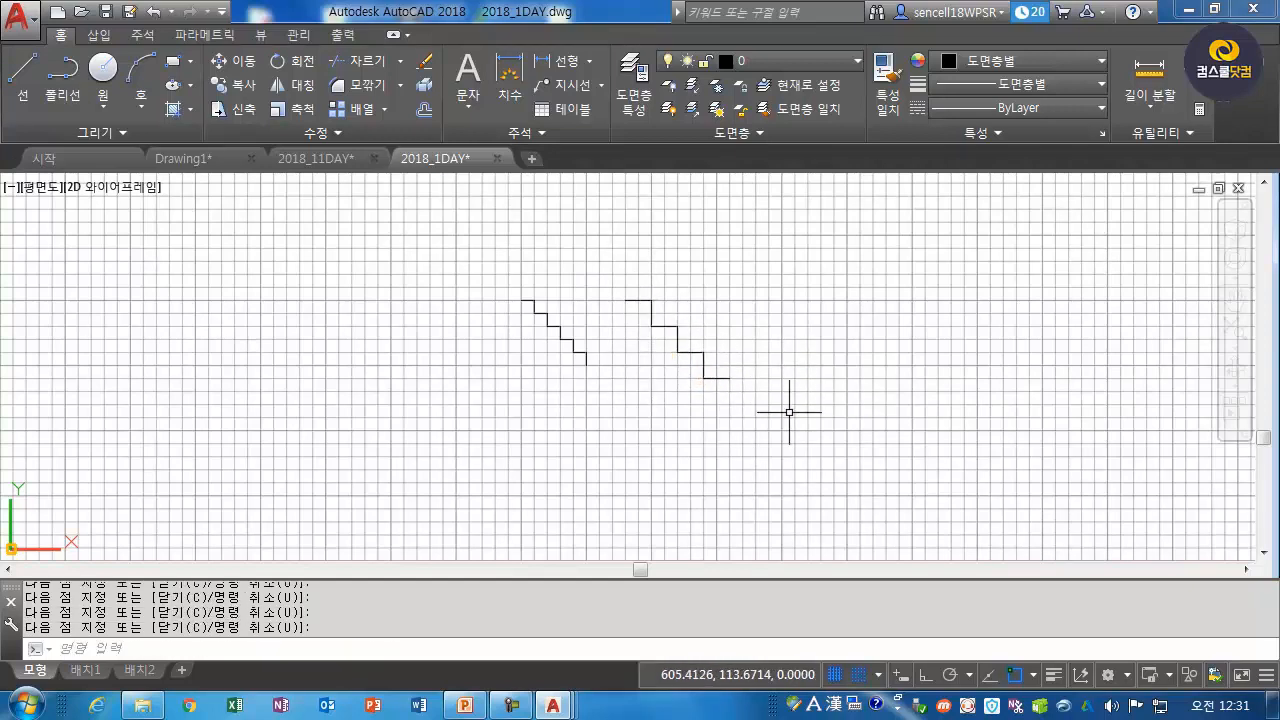
Set the grid spacing to 20 in both X and Y in the drafting settings.
click(880, 677)
click(896, 646)
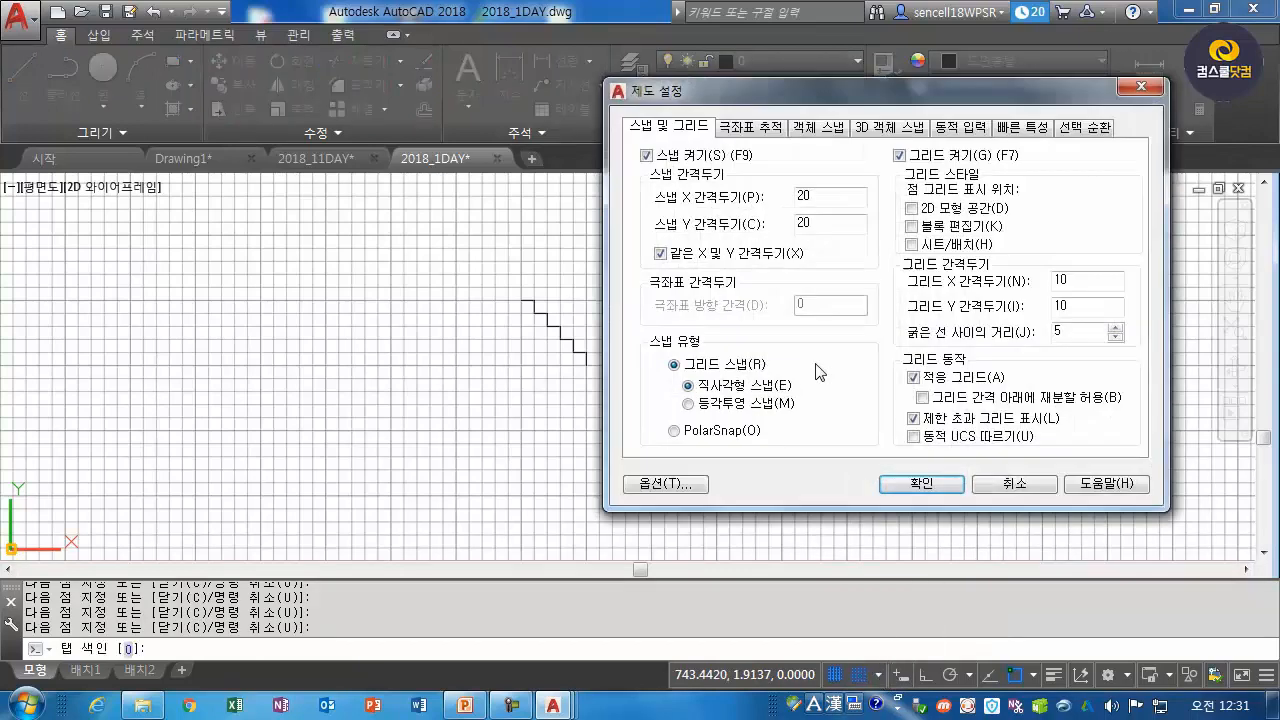
double_click(1070, 278)
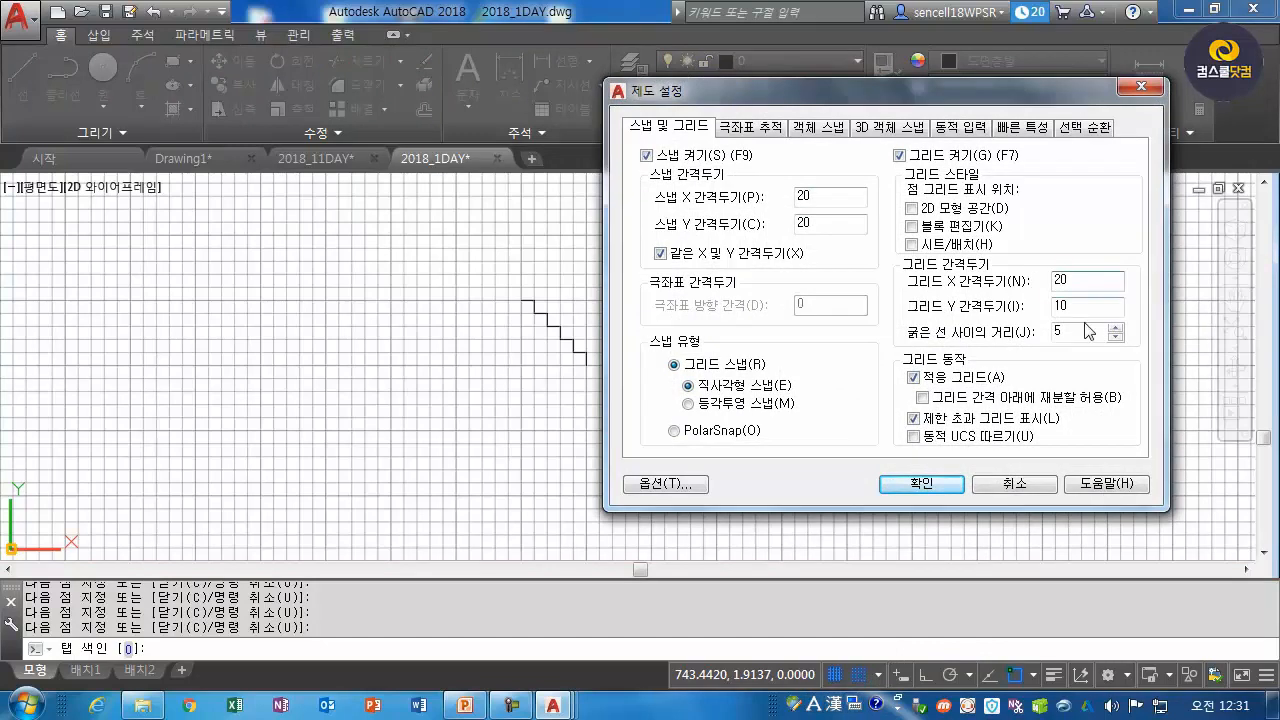
click(921, 484)
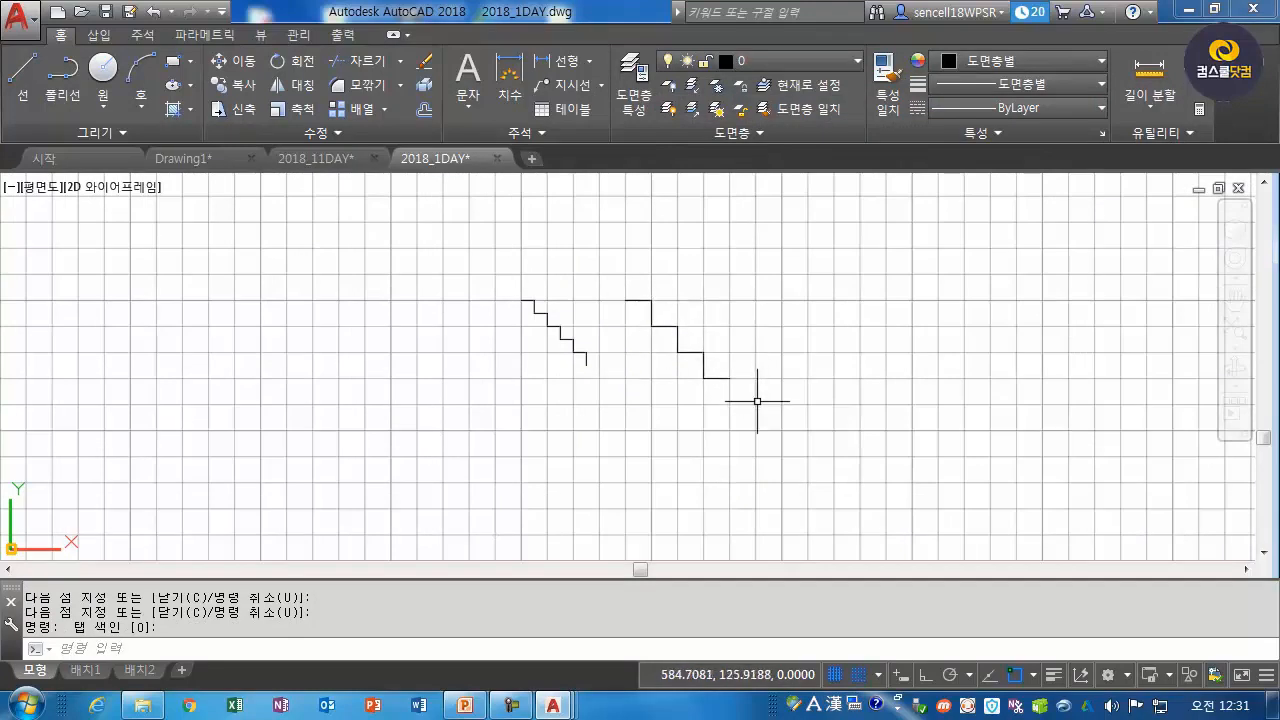
Draw a stepped outline with 20-unit line segments descending to the right and then turning back down to the left, left of the other staircases.
click(22, 72)
click(391, 352)
click(417, 352)
click(417, 378)
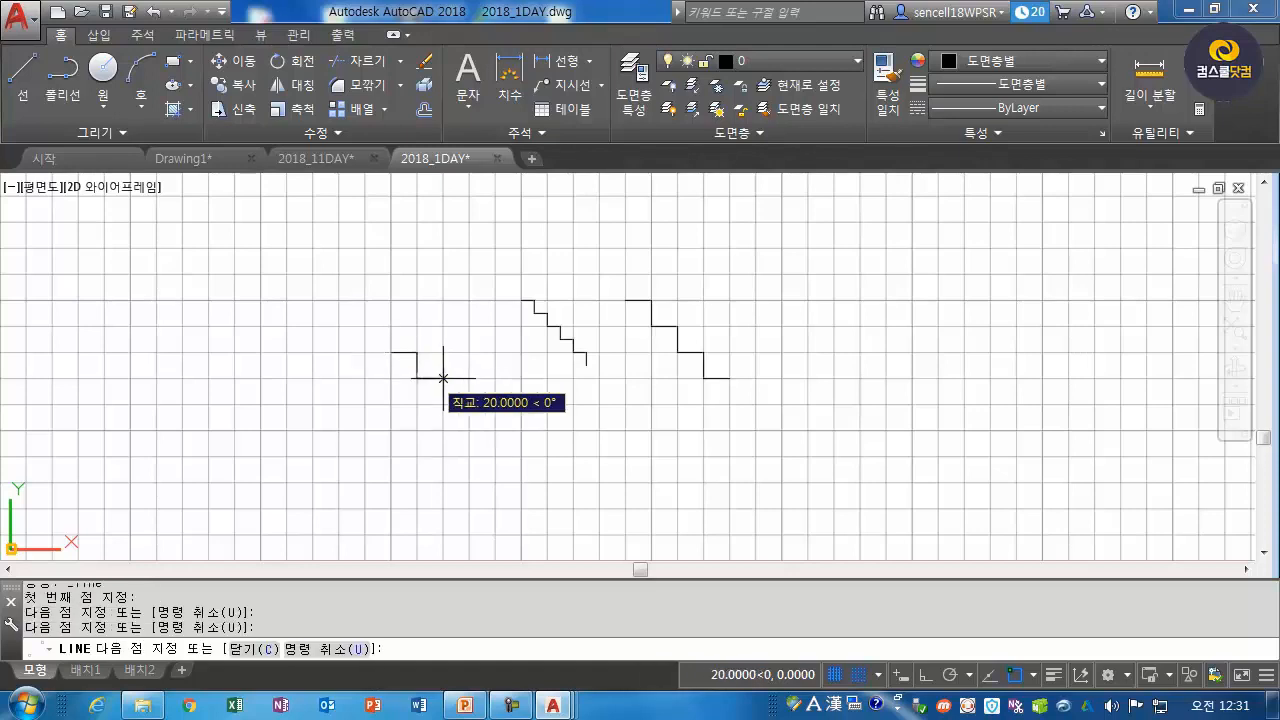
click(443, 378)
click(443, 404)
click(469, 404)
click(469, 430)
click(495, 430)
click(495, 456)
click(521, 456)
click(521, 482)
click(495, 482)
click(495, 508)
click(469, 508)
click(469, 534)
click(443, 534)
click(443, 508)
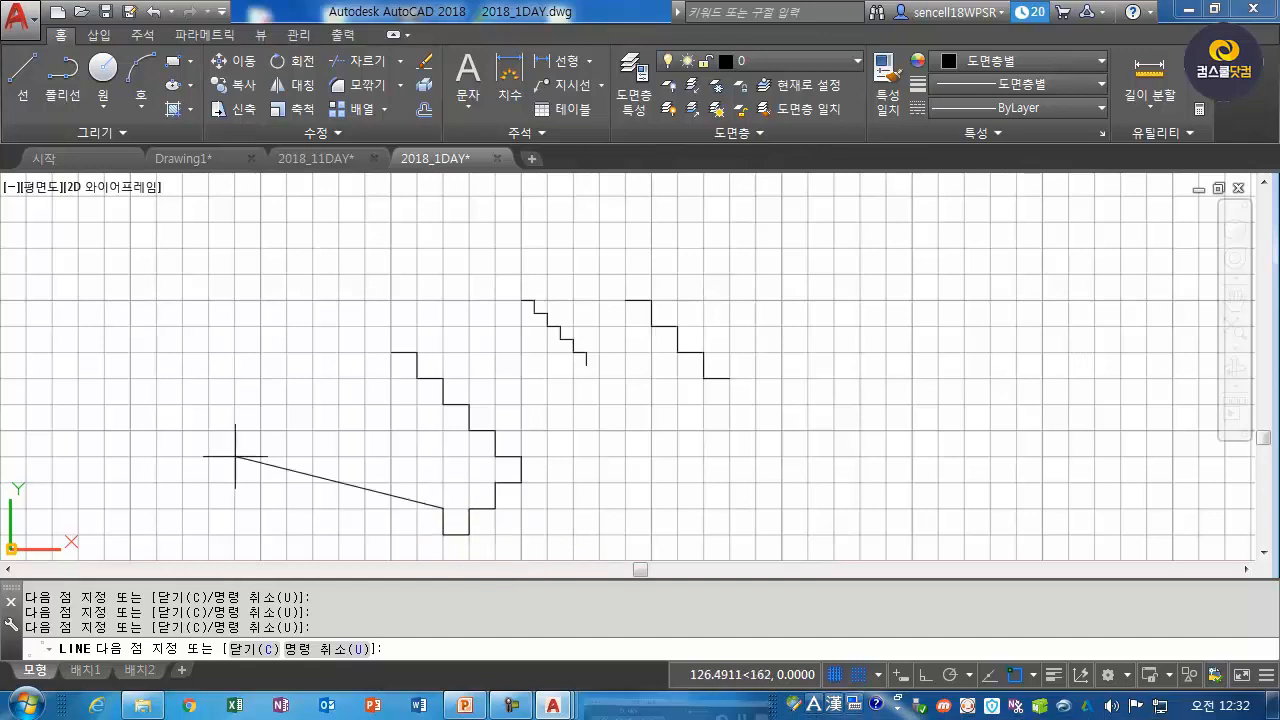
key(Escape)
Turn off equal X and Y spacing and set the snap Y spacing to 30 in the drafting settings.
click(878, 675)
click(897, 648)
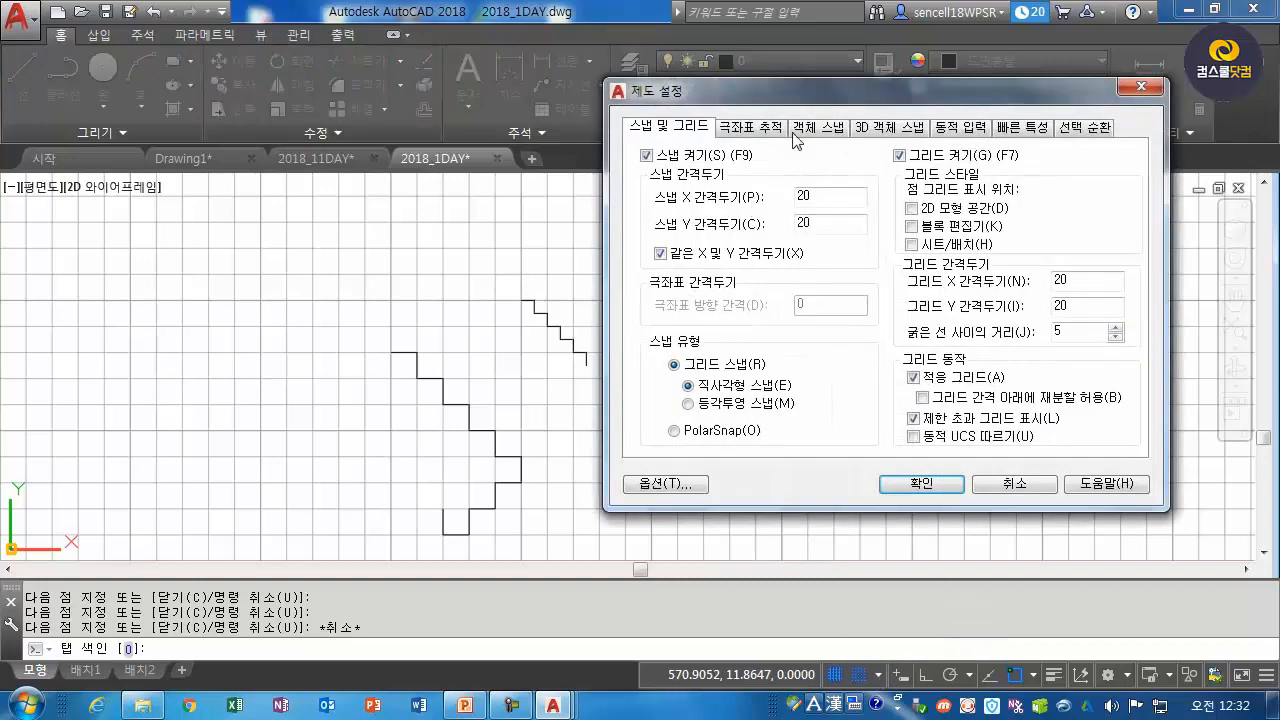
drag(805, 100, 724, 63)
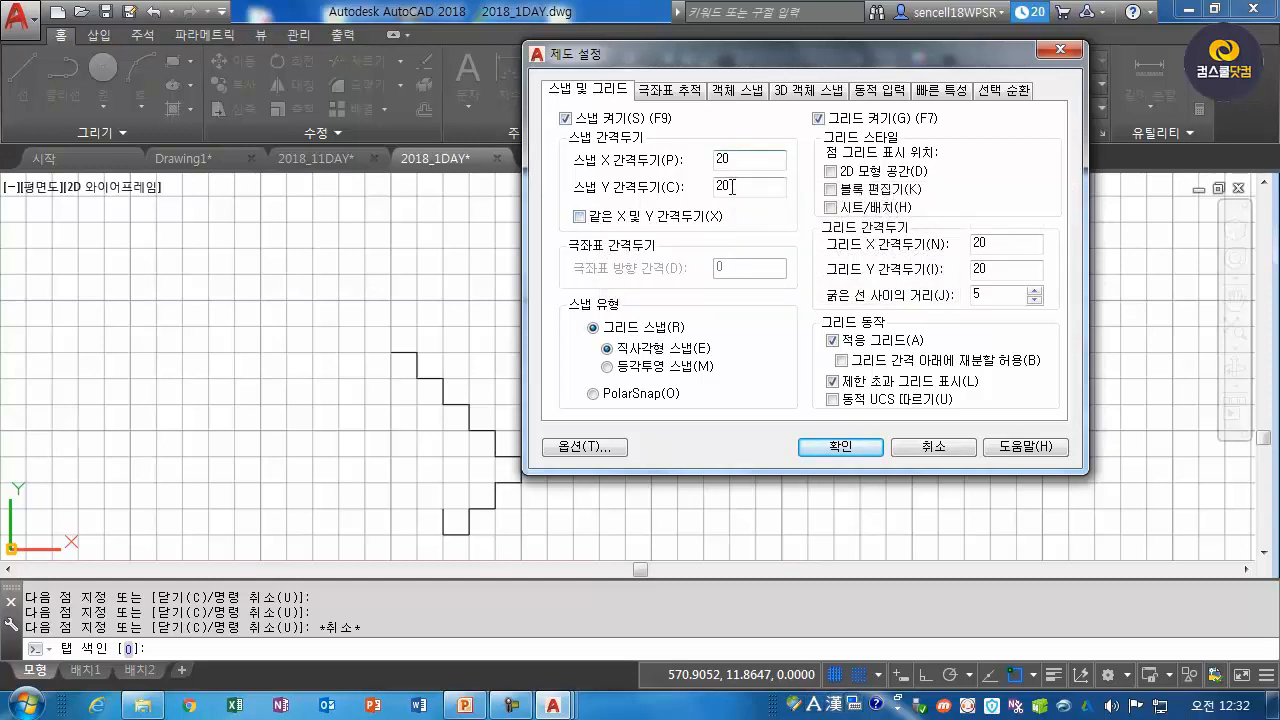
key(Return)
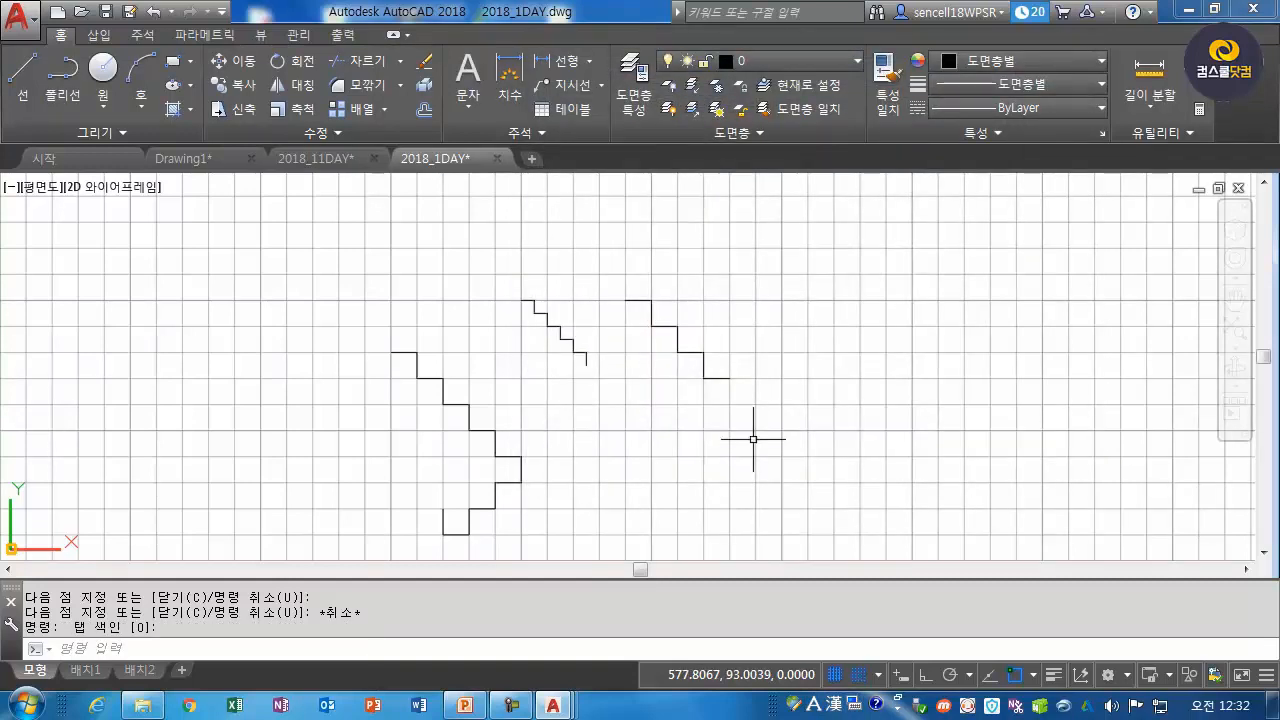
Set the grid Y spacing to 30 in the drafting settings, keeping the X spacing at 20.
click(880, 675)
click(885, 649)
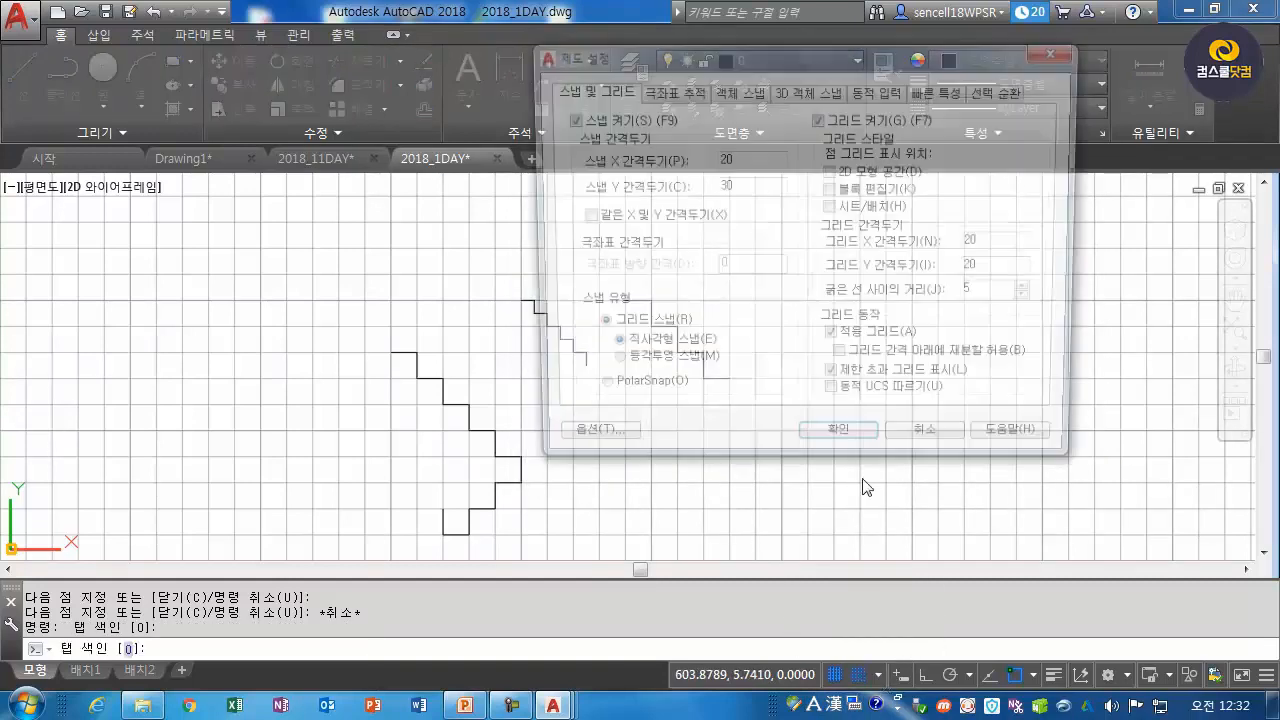
drag(810, 57, 670, 58)
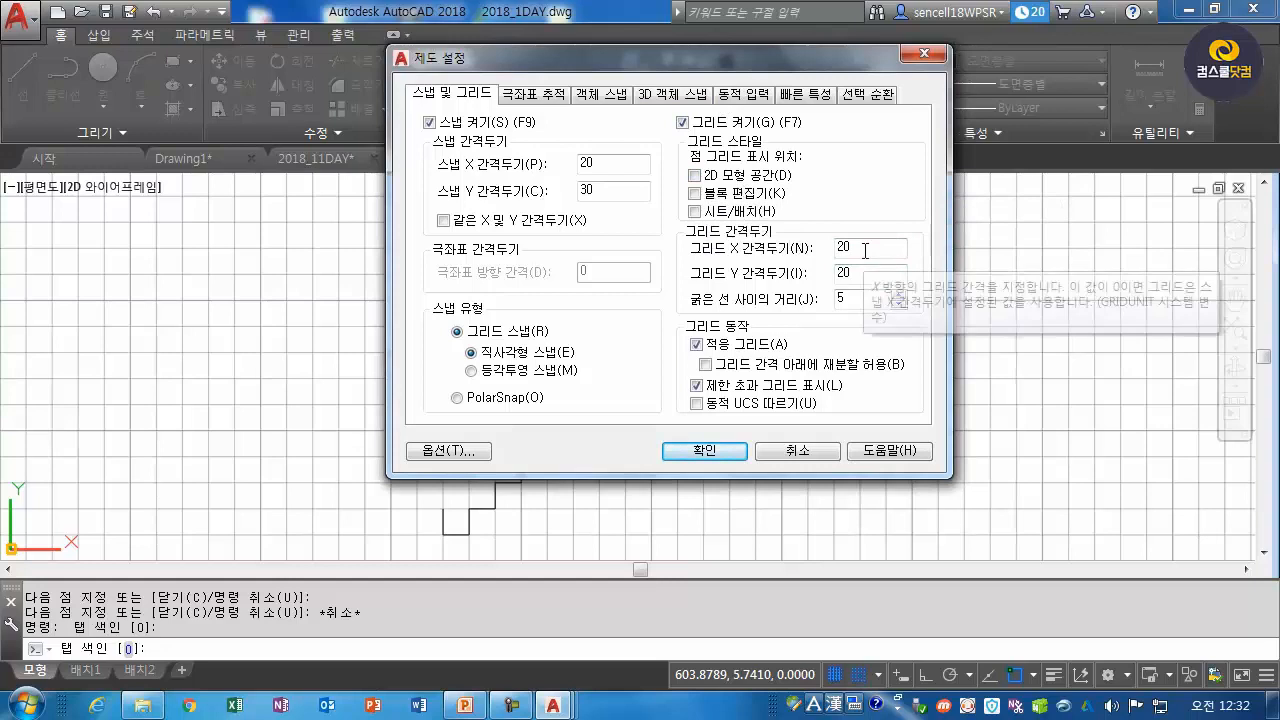
key(Tab)
text(30)
key(Return)
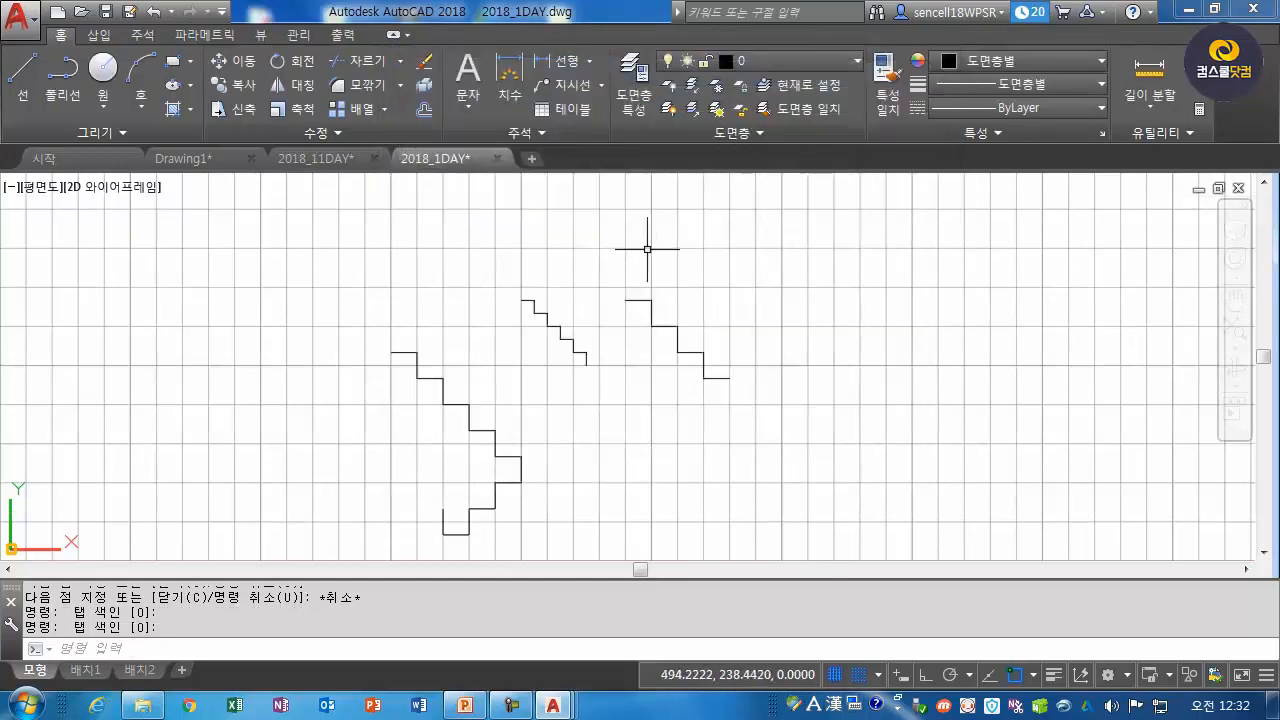
Draw a four-step staircase to the right of the others with 20-unit horizontal and 30-unit vertical line segments.
text(l)
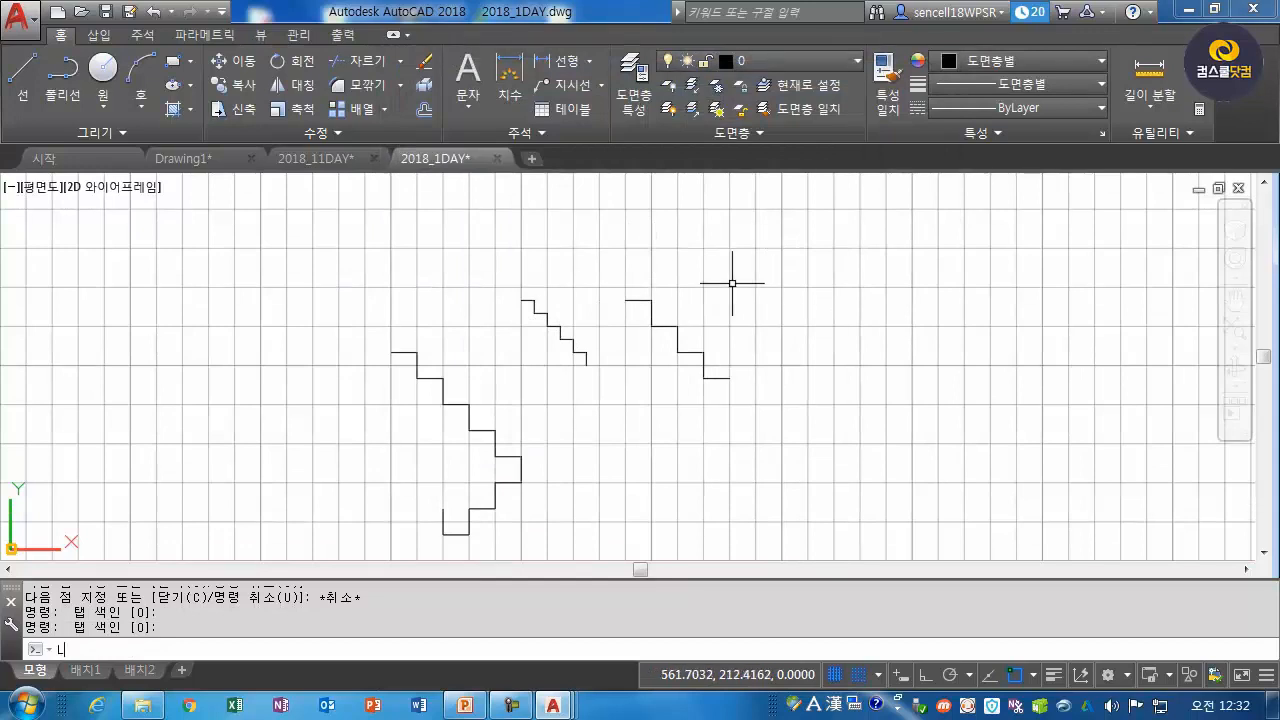
key(Return)
click(782, 286)
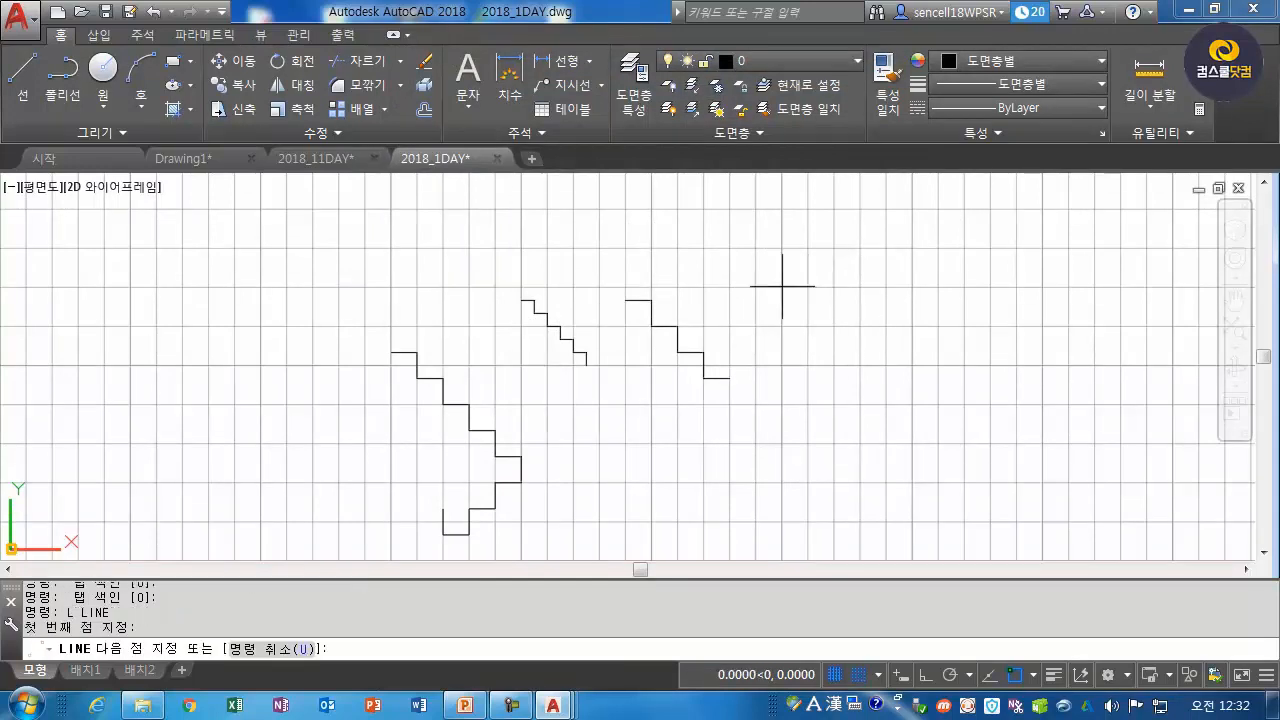
click(808, 286)
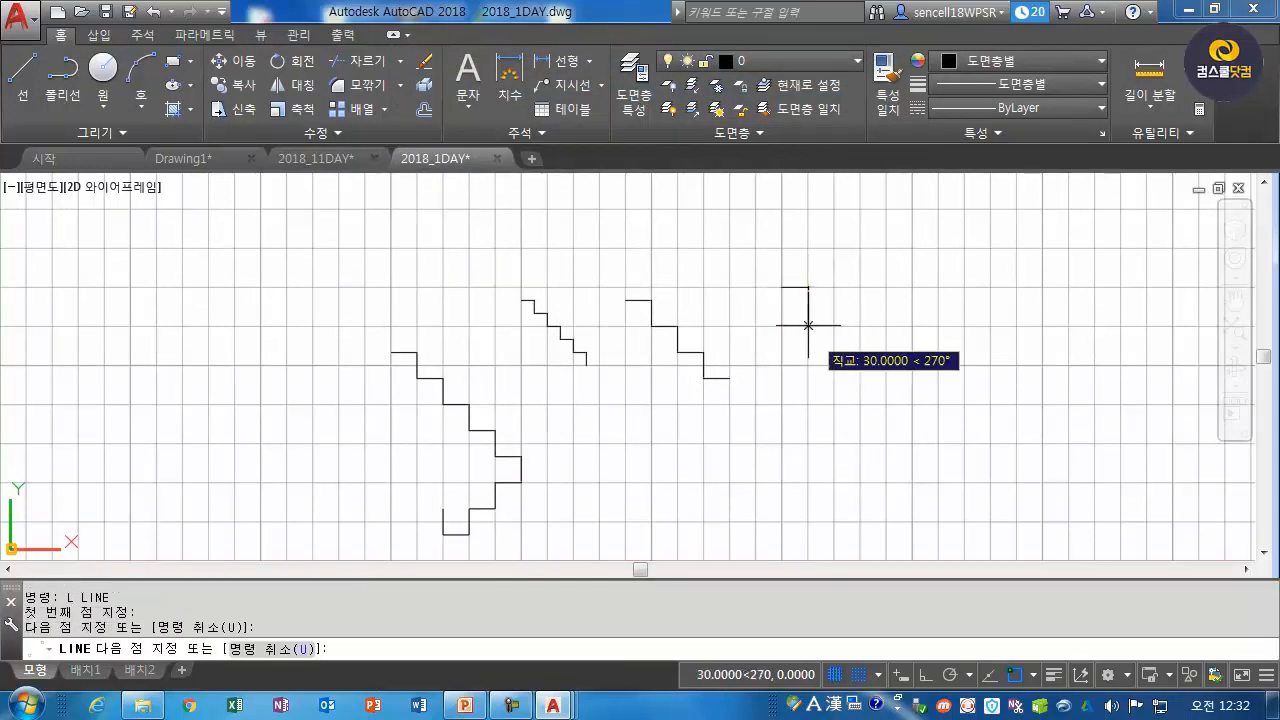
click(808, 325)
click(834, 325)
click(834, 364)
click(860, 364)
click(860, 404)
click(886, 404)
click(886, 443)
key(Return)
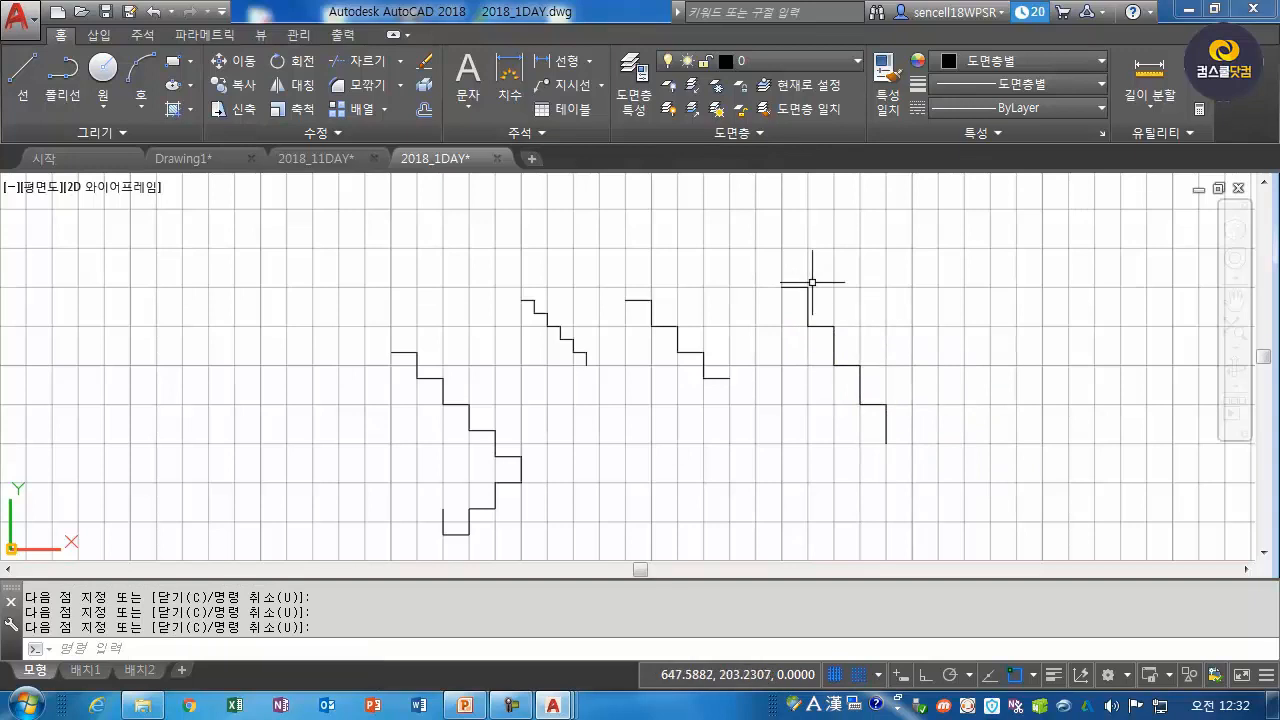
Turn equal X and Y spacing back on, with a snap and grid spacing of 20 in both directions.
click(878, 675)
click(895, 648)
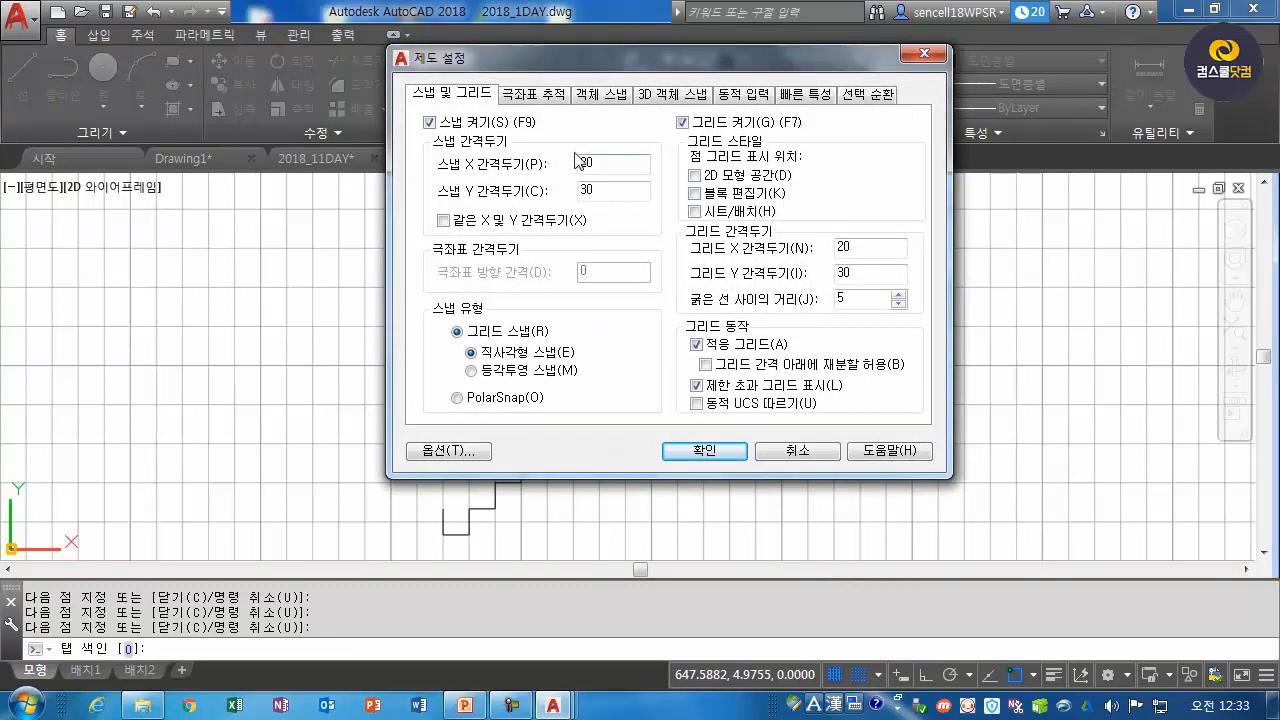
click(444, 220)
click(736, 452)
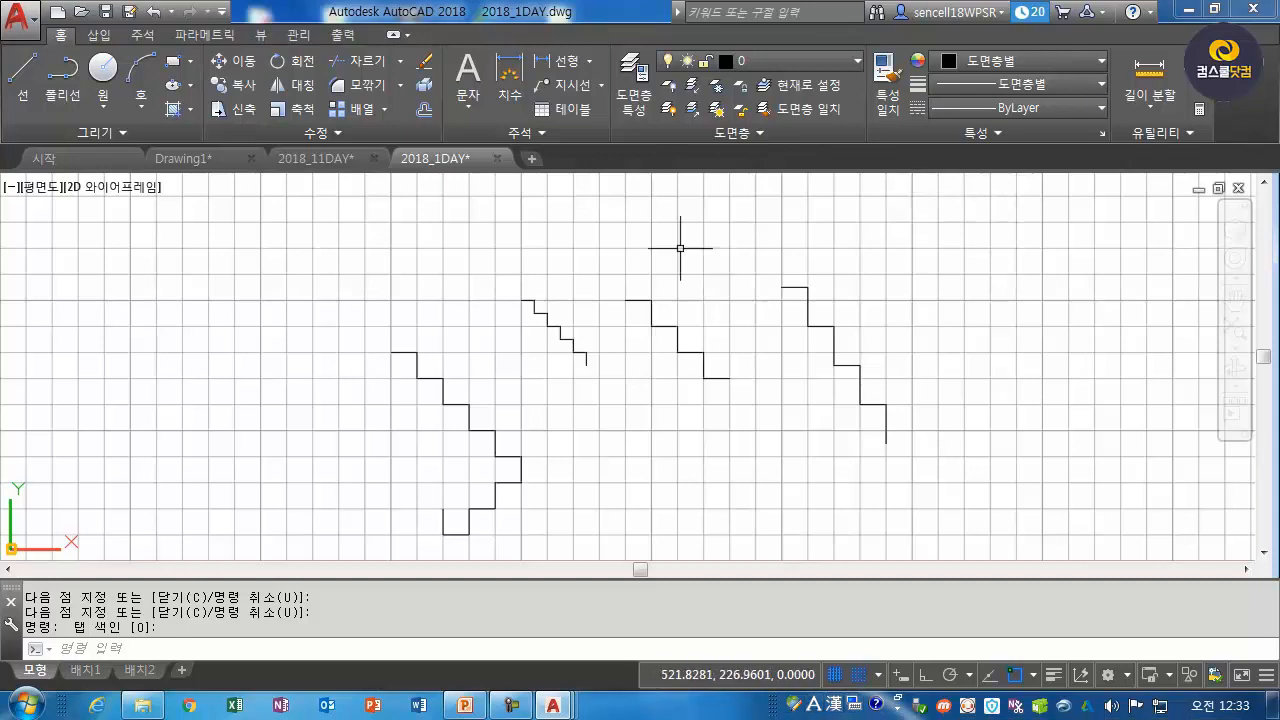
Erase all the staircase lines from the drawing with a crossing selection.
text(e)
key(Return)
click(984, 242)
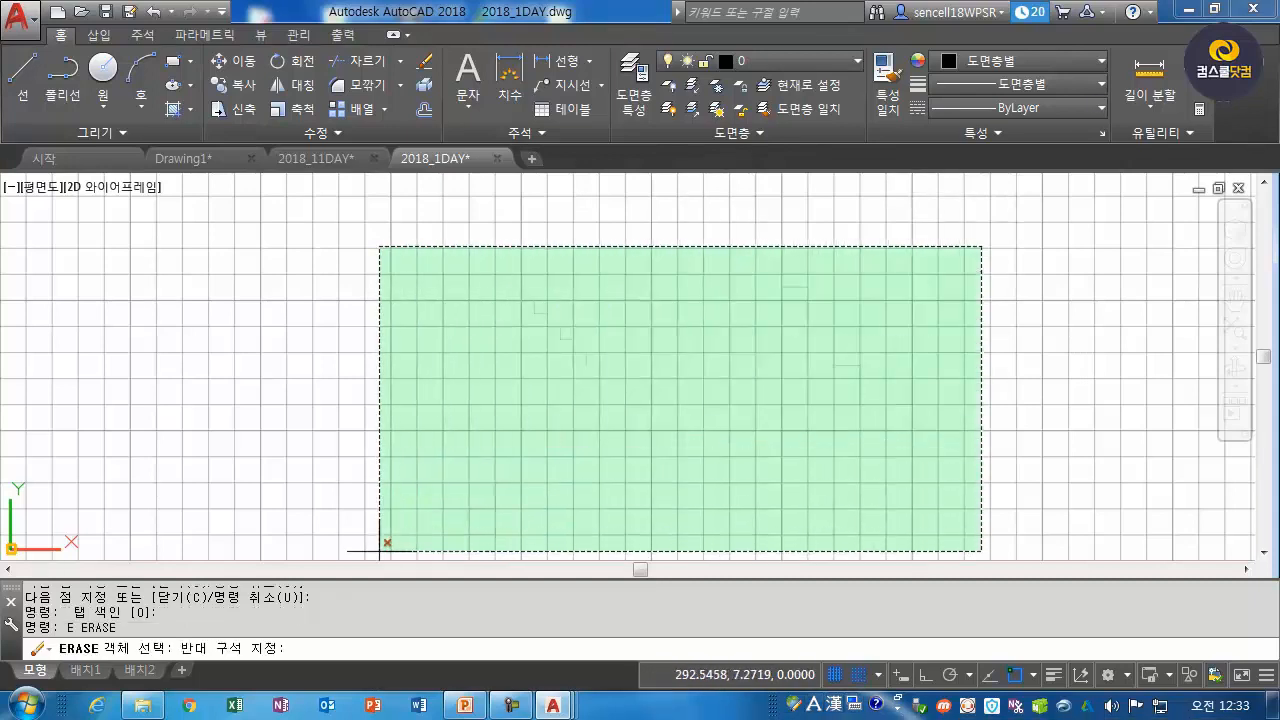
click(330, 560)
key(Return)
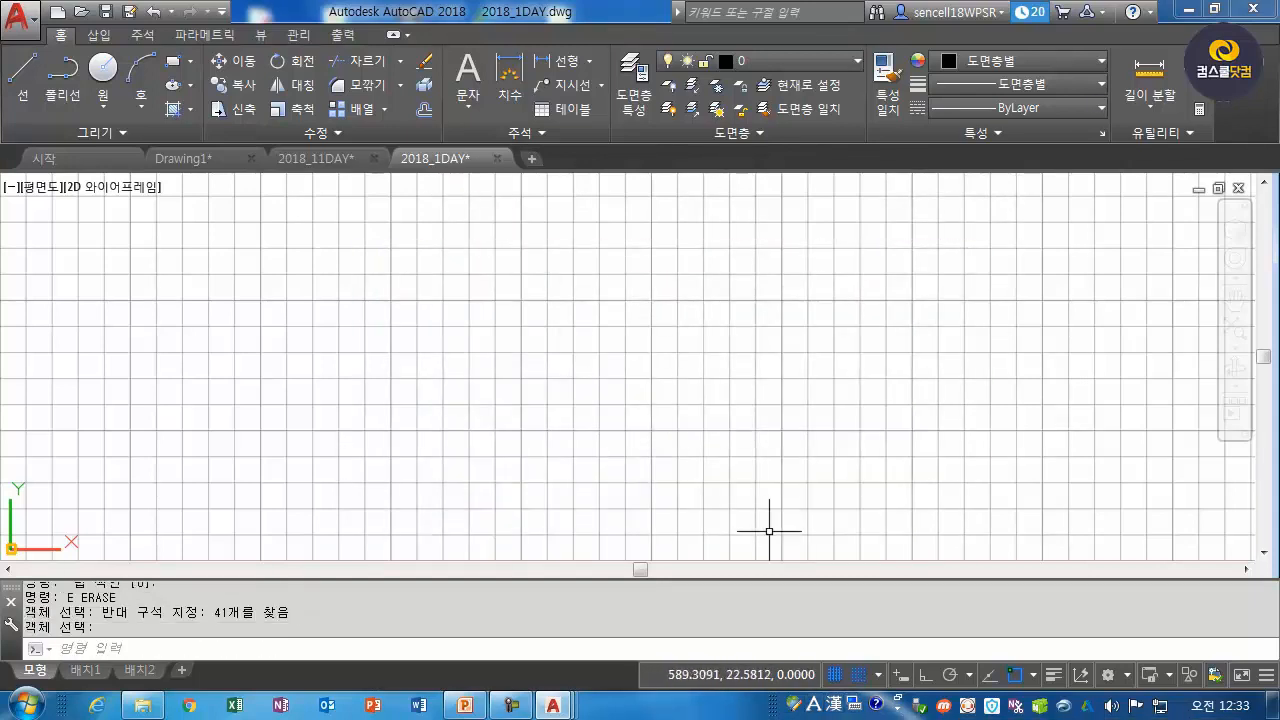
Draw a closed triangular roof with lines on the snap points, about 280 units wide and 60 units high.
click(24, 78)
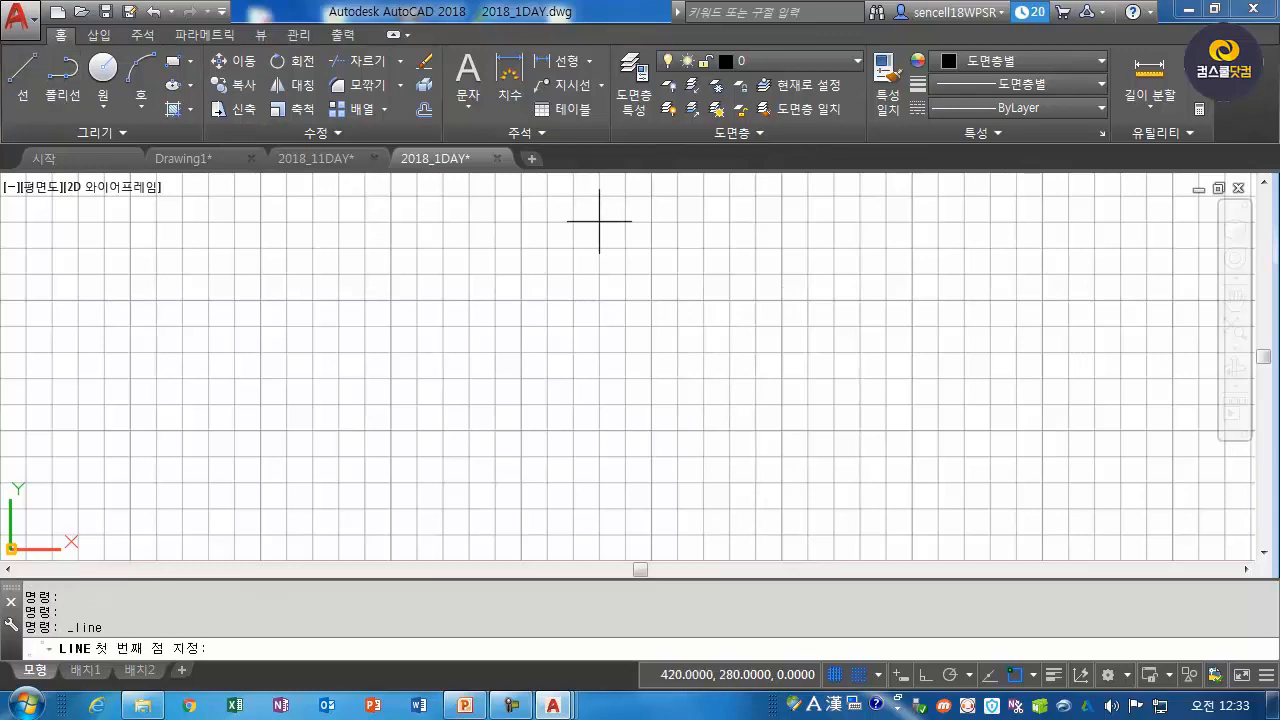
click(652, 221)
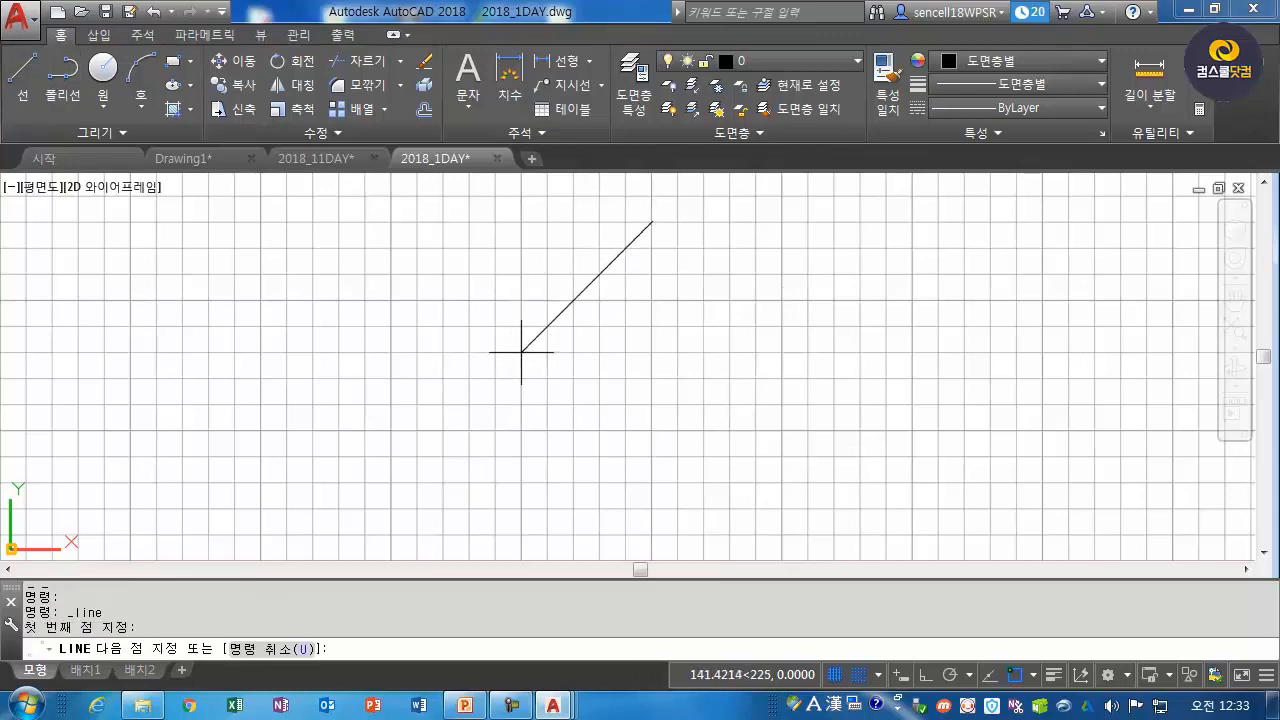
click(469, 298)
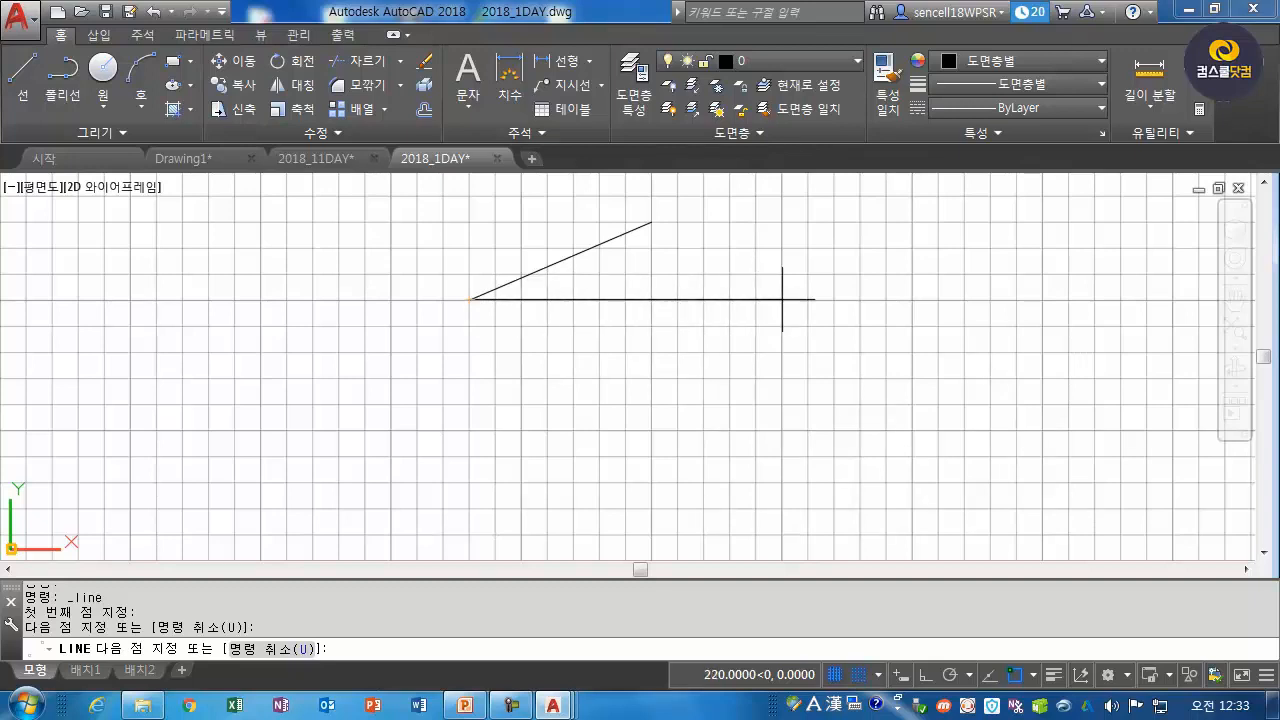
click(833, 298)
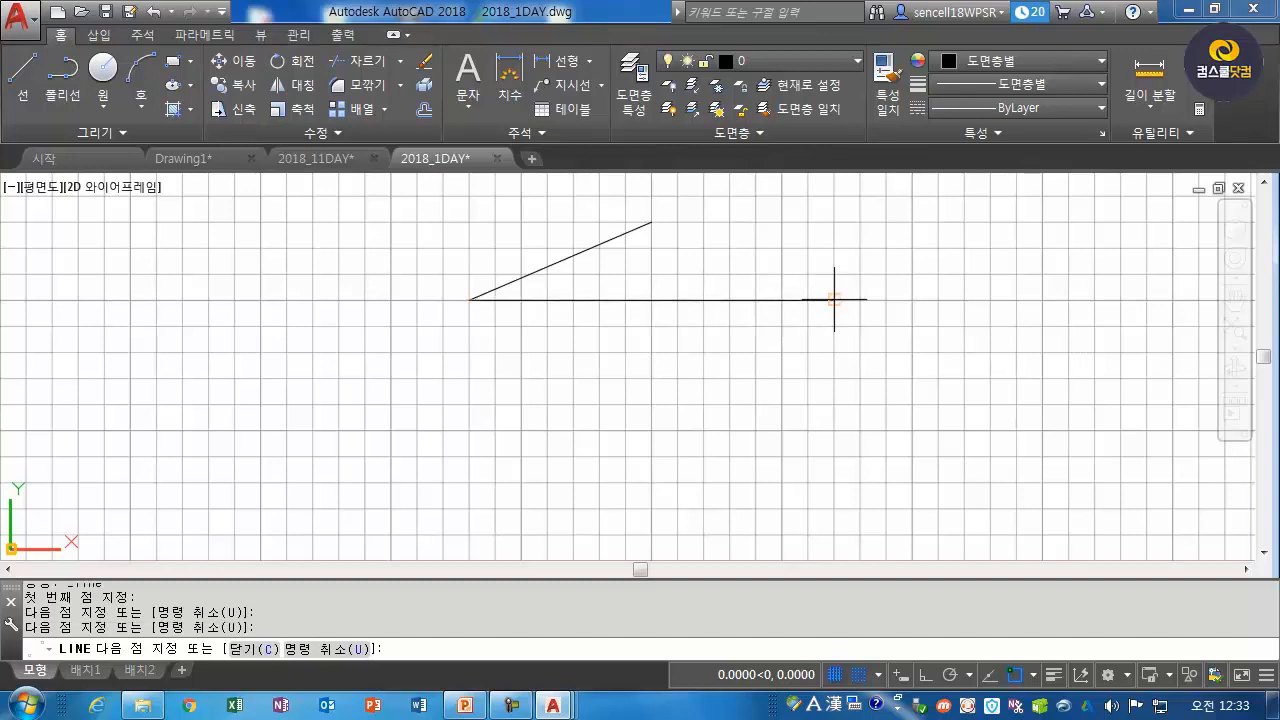
click(652, 222)
key(Return)
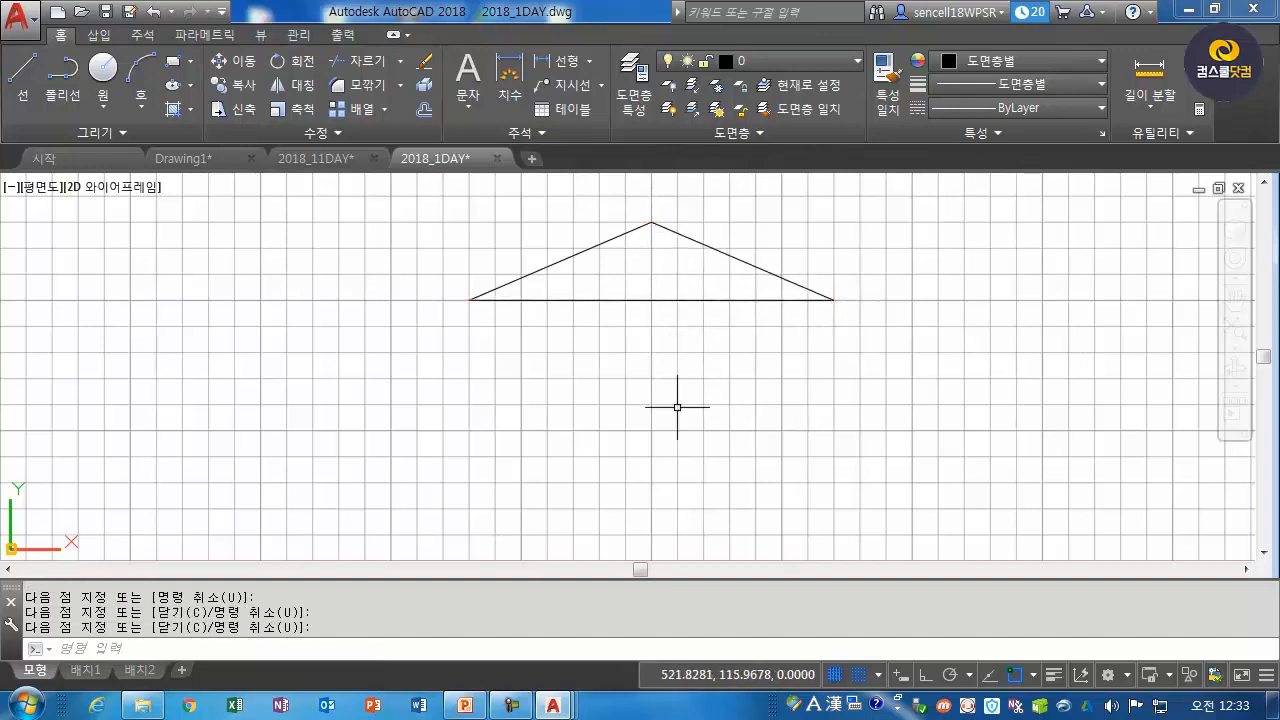
key(Return)
click(521, 298)
key(Escape)
key(Escape)
Draw the house's left wall as a vertical line about 100 units long up to the roof base, 40 units in from its left corner.
key(Return)
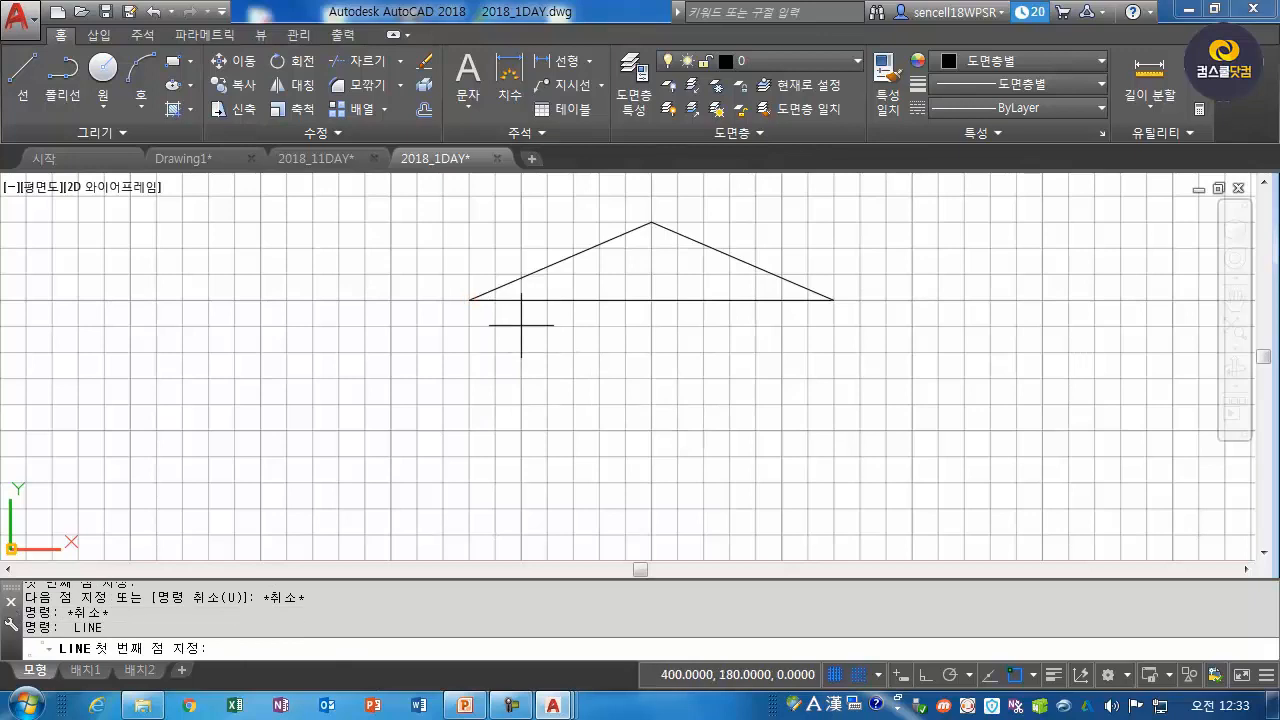
click(521, 430)
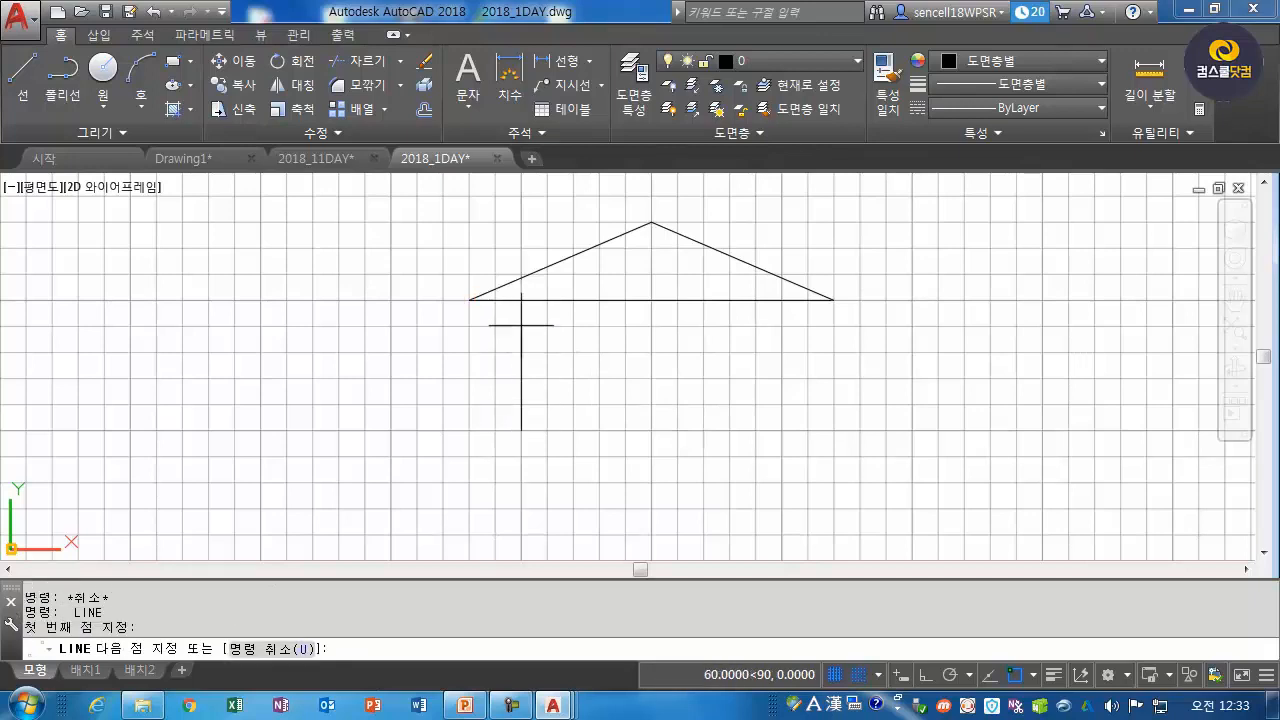
click(521, 298)
key(Return)
Draw the right wall about 20 units in from the roof's right corner and a floor line joining the two walls.
key(Return)
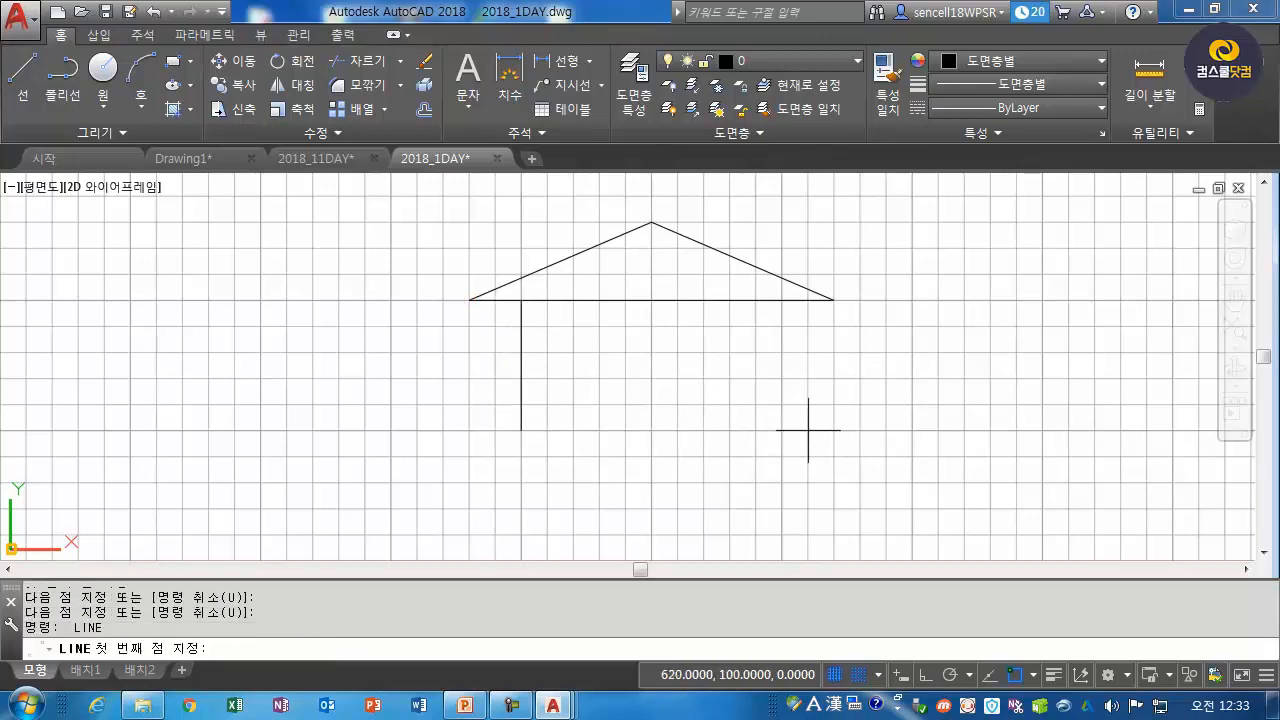
click(808, 430)
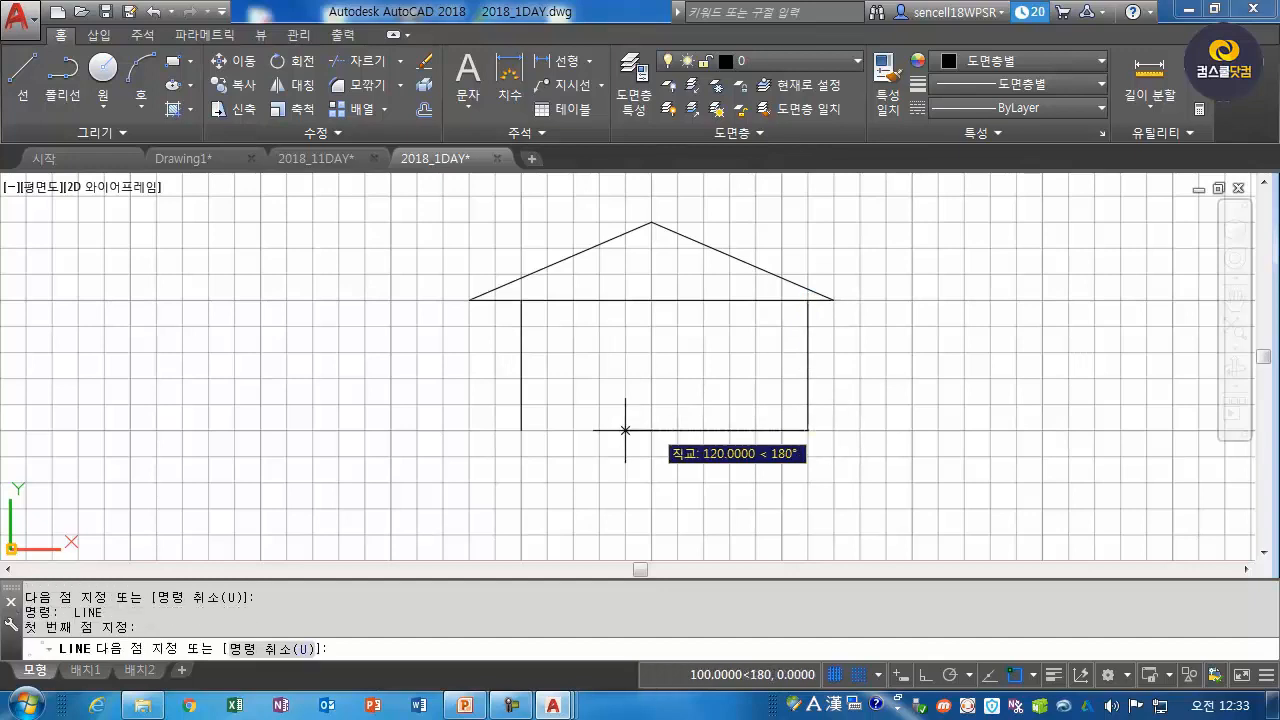
click(521, 430)
key(Return)
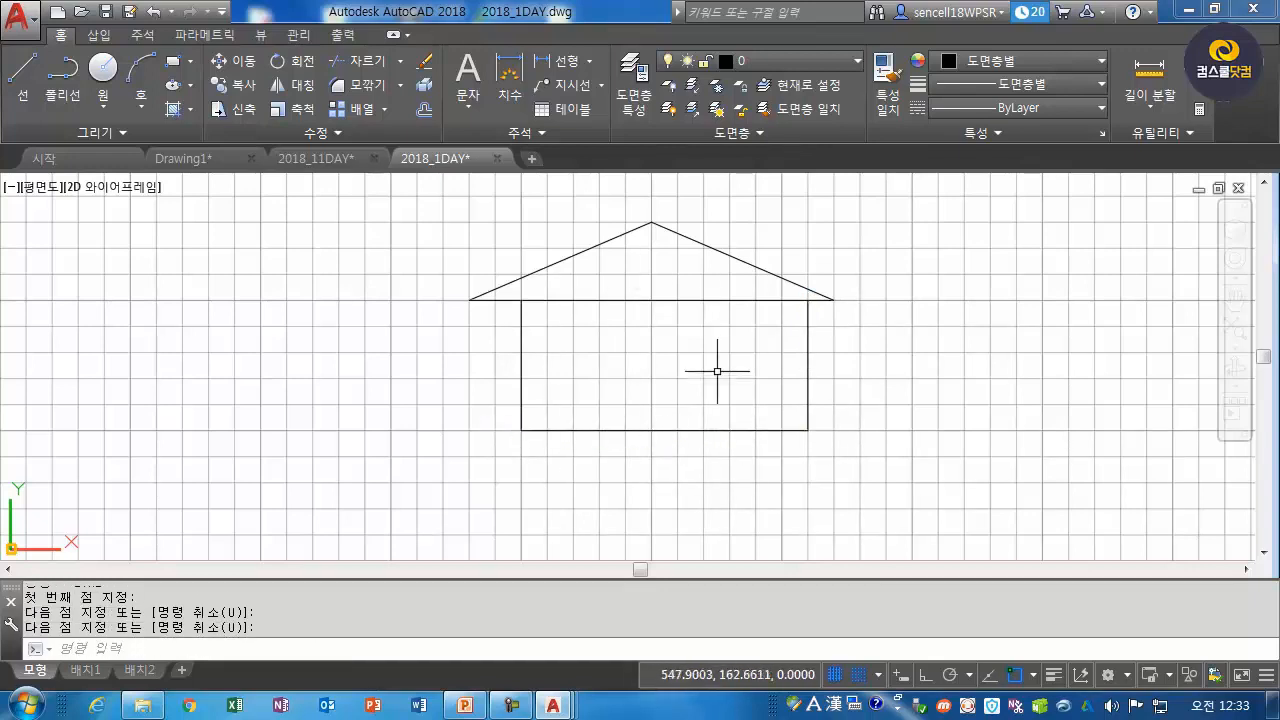
Erase the house's right wall and floor line.
text(e)
key(Return)
click(837, 355)
click(797, 449)
key(Return)
key(Escape)
text(l)
key(Return)
click(782, 430)
key(Escape)
Draw the right wall as a vertical line about 100 units long up to the roof base, 40 units in from its right corner.
key(Return)
click(782, 430)
click(782, 300)
key(Escape)
key(Escape)
Draw the house's floor as a horizontal line about 200 units long joining the lower ends of the two walls.
key(Return)
click(782, 430)
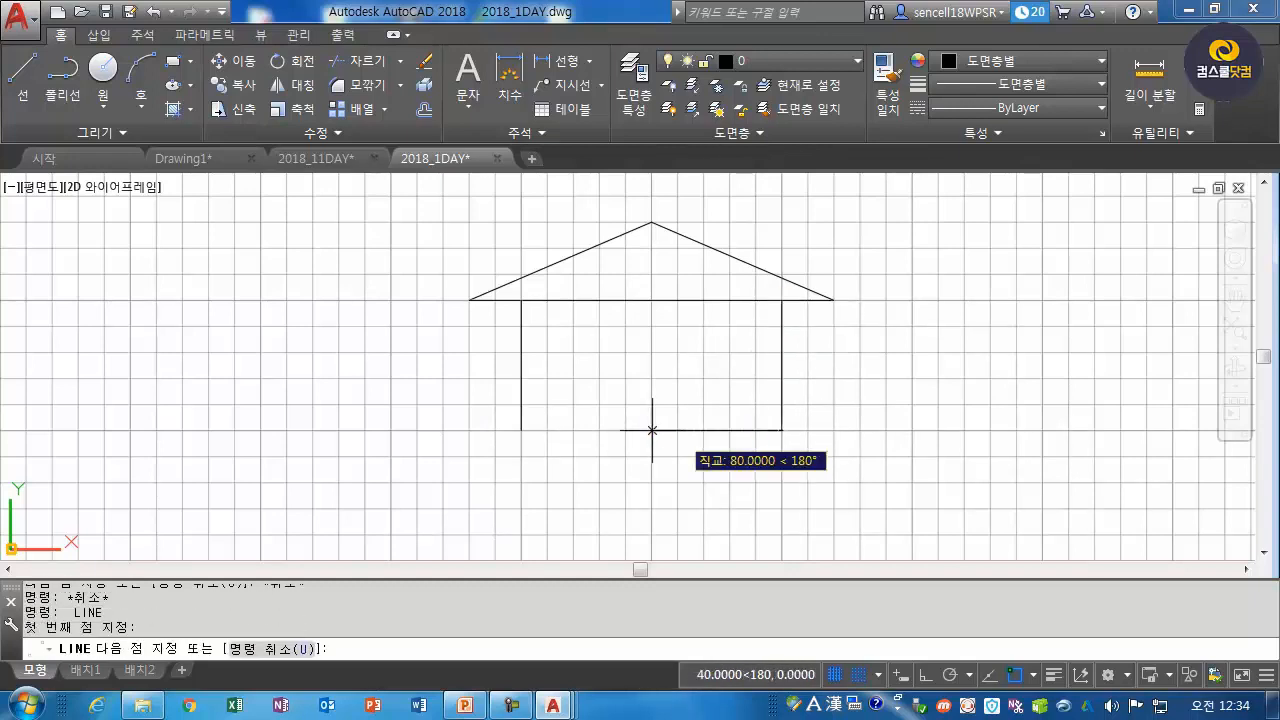
click(521, 430)
key(Return)
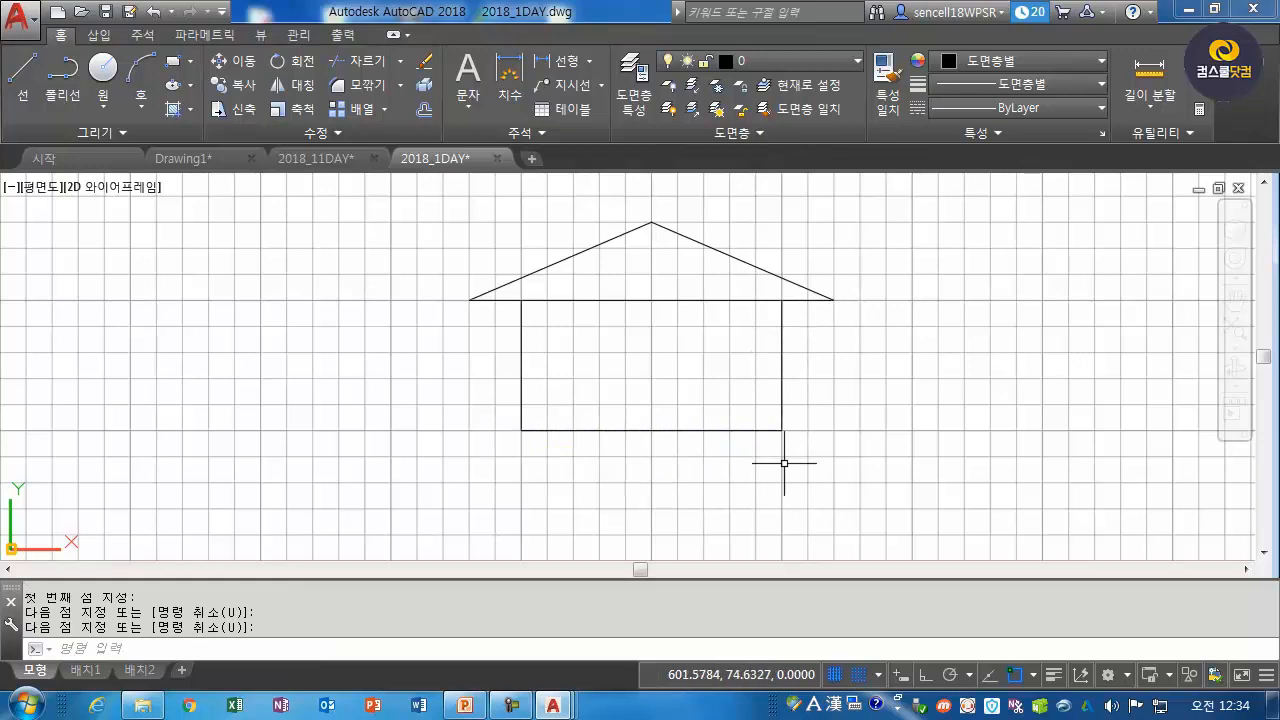
key(Return)
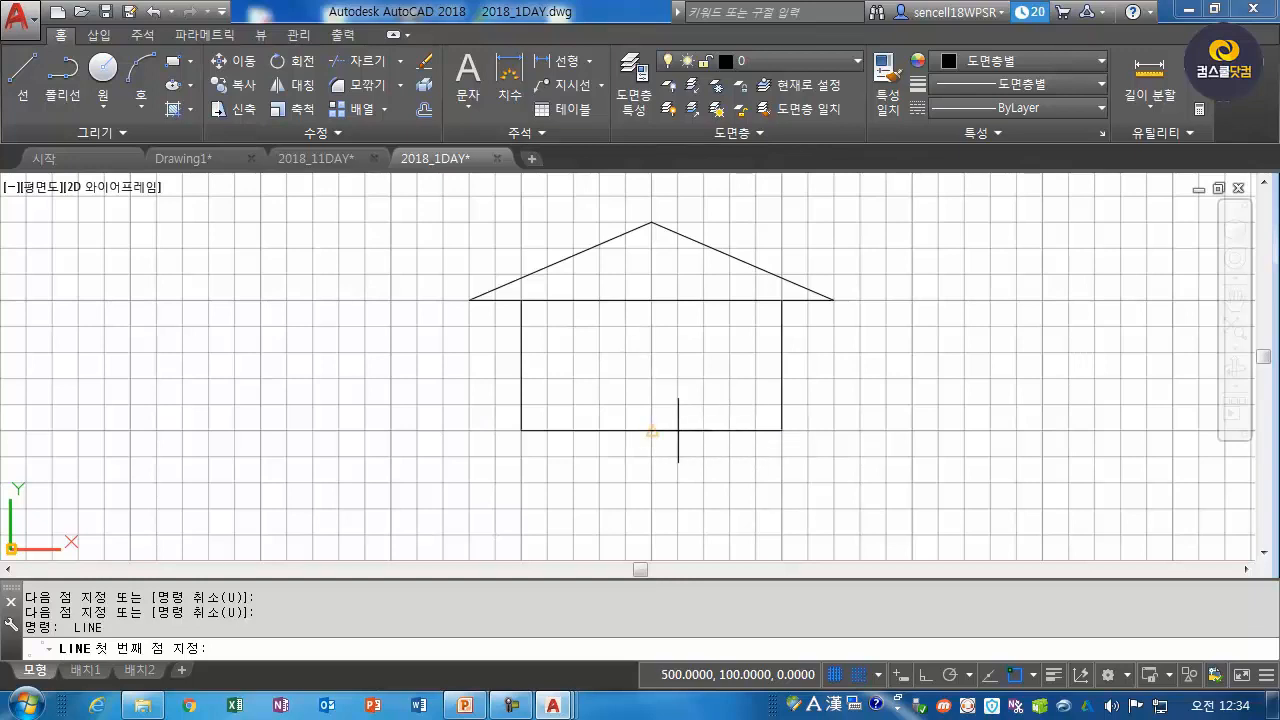
click(703, 412)
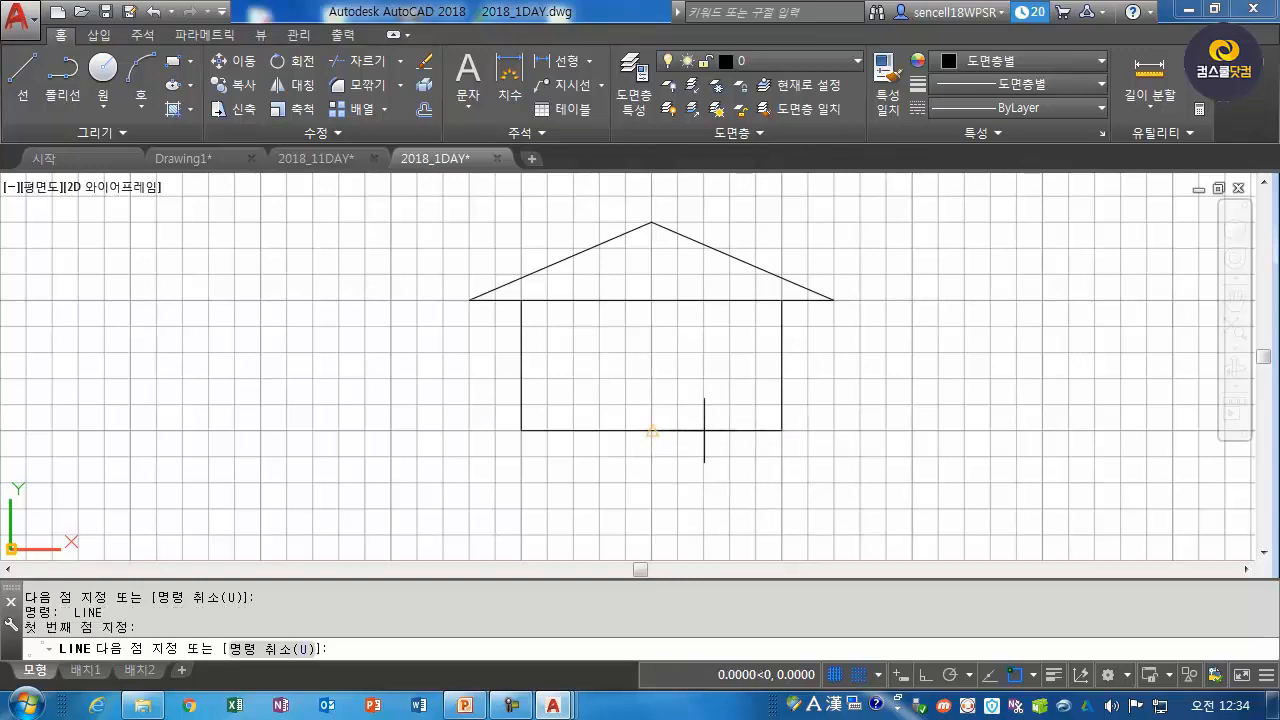
key(Escape)
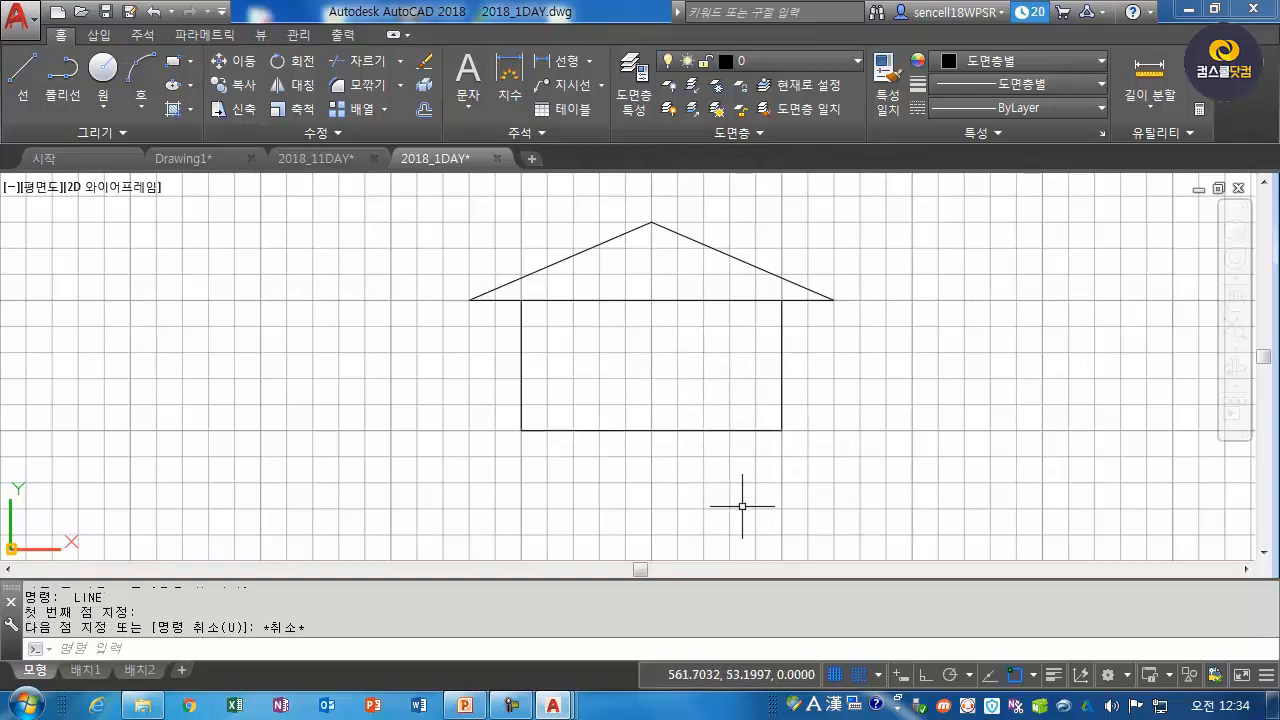
Turn off object snap and draw a door about 40 by 80 units on the floor line, 20 units in from the right wall.
click(1008, 681)
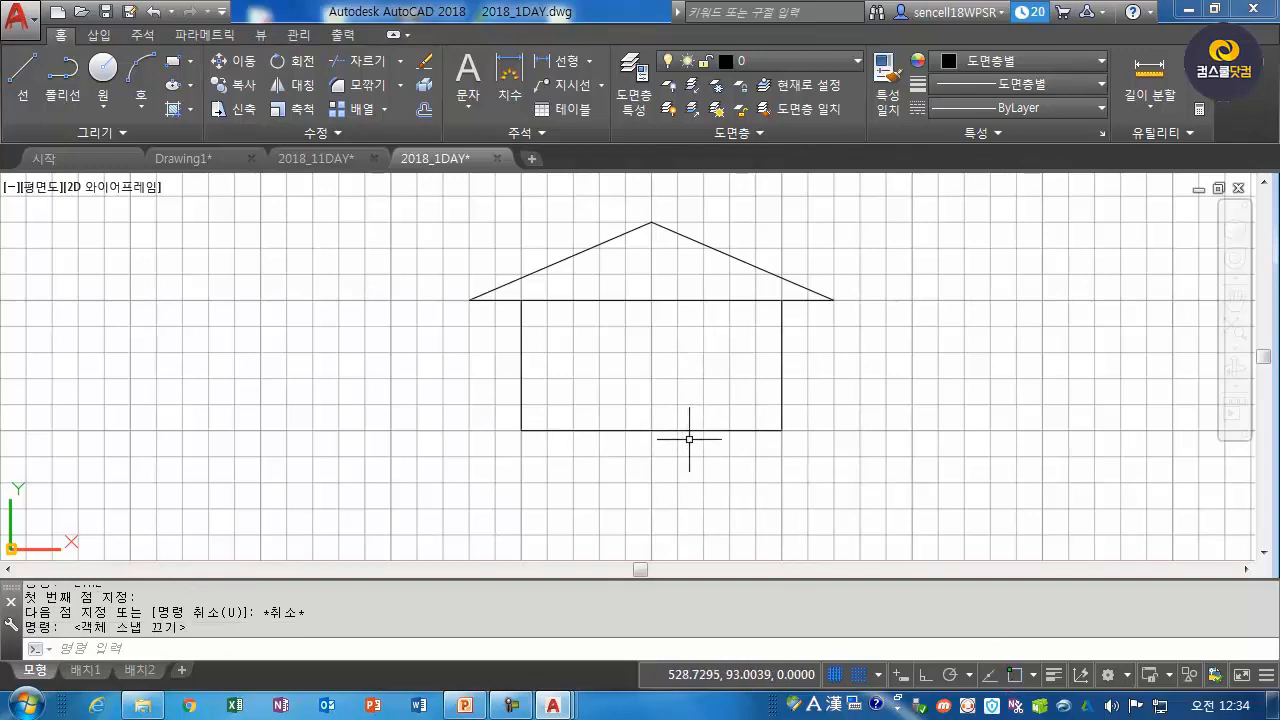
click(24, 78)
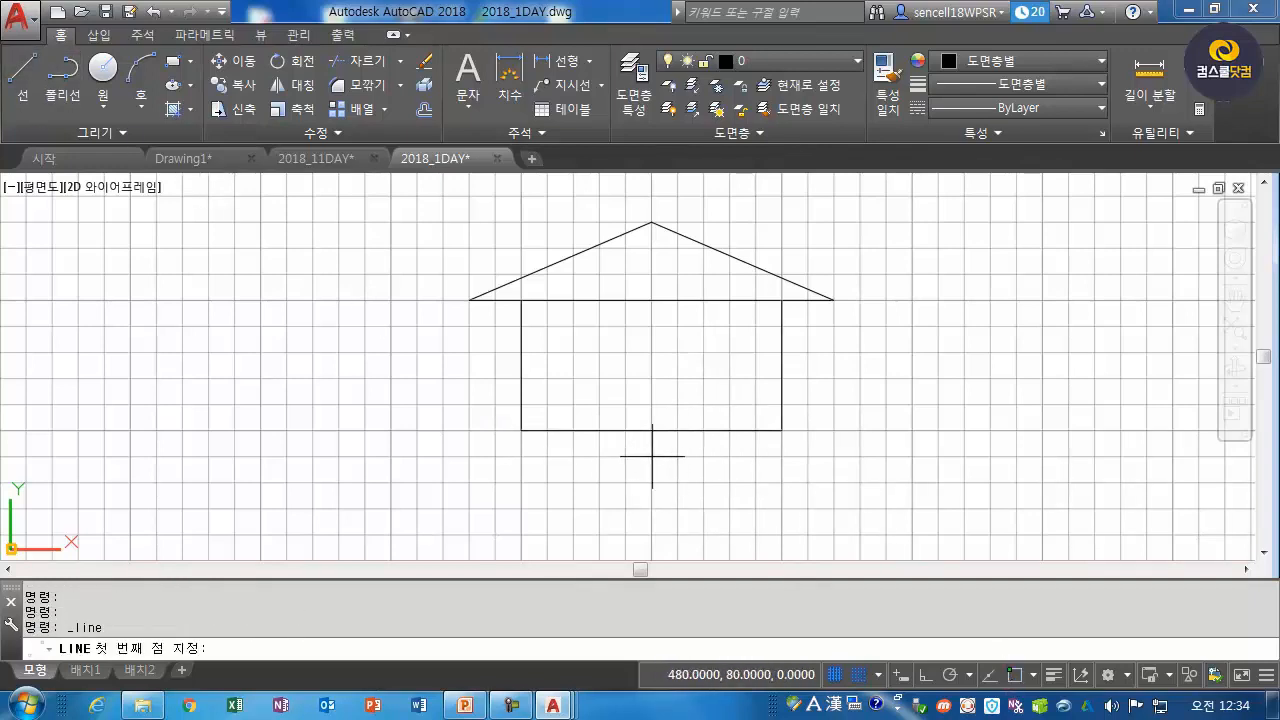
click(704, 430)
click(704, 326)
click(755, 326)
click(755, 430)
key(Return)
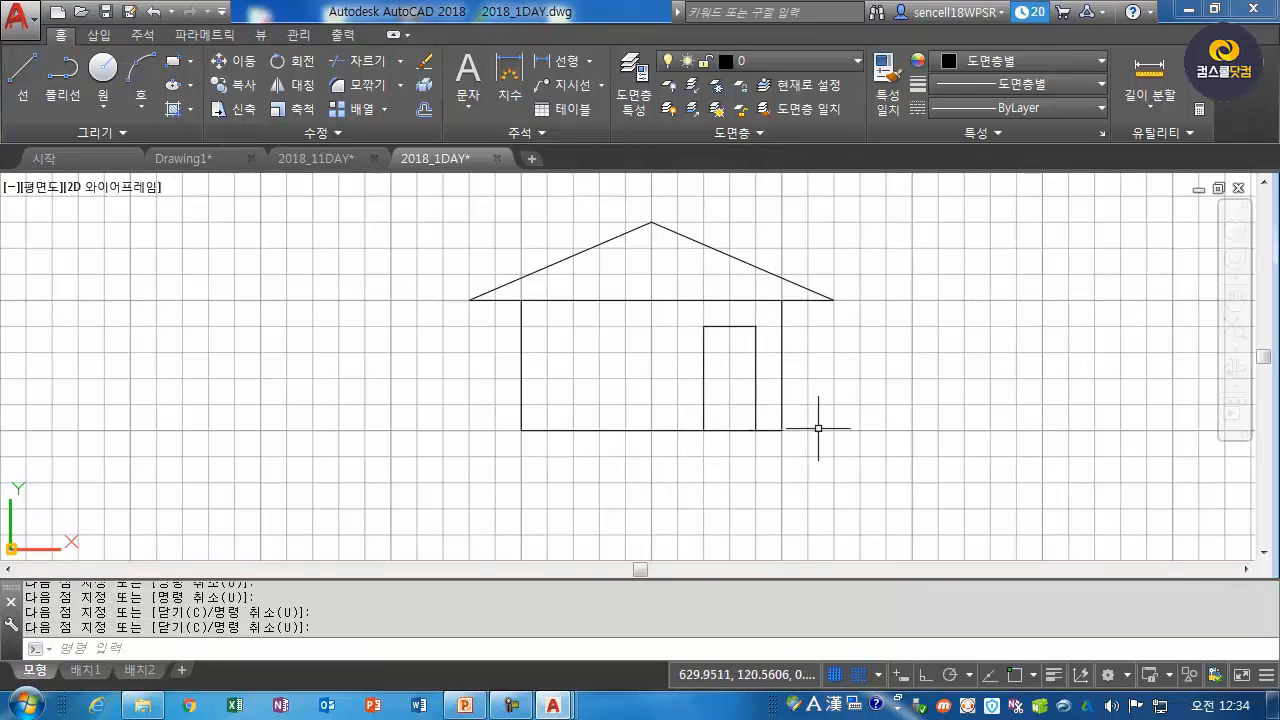
Draw a rectangular window outline about 80 by 40 units, 20 units from the left wall and 20 units below the roof base.
key(Return)
click(547, 326)
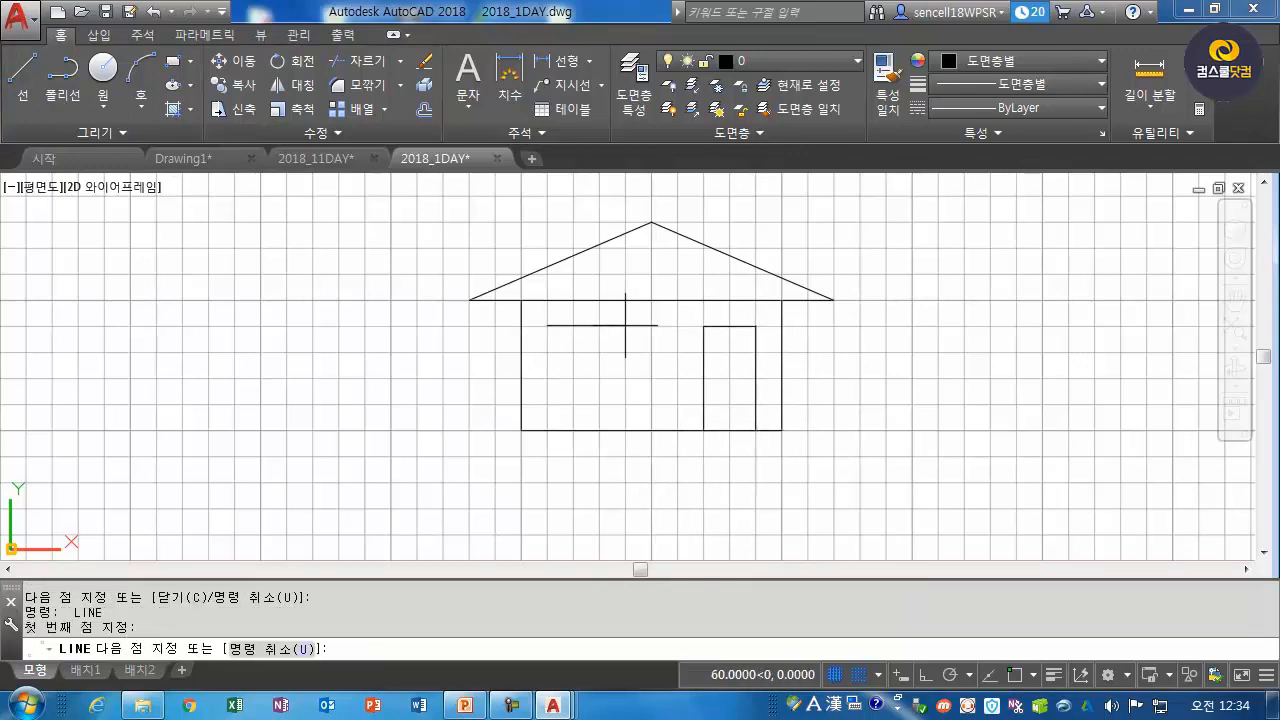
click(651, 326)
click(651, 378)
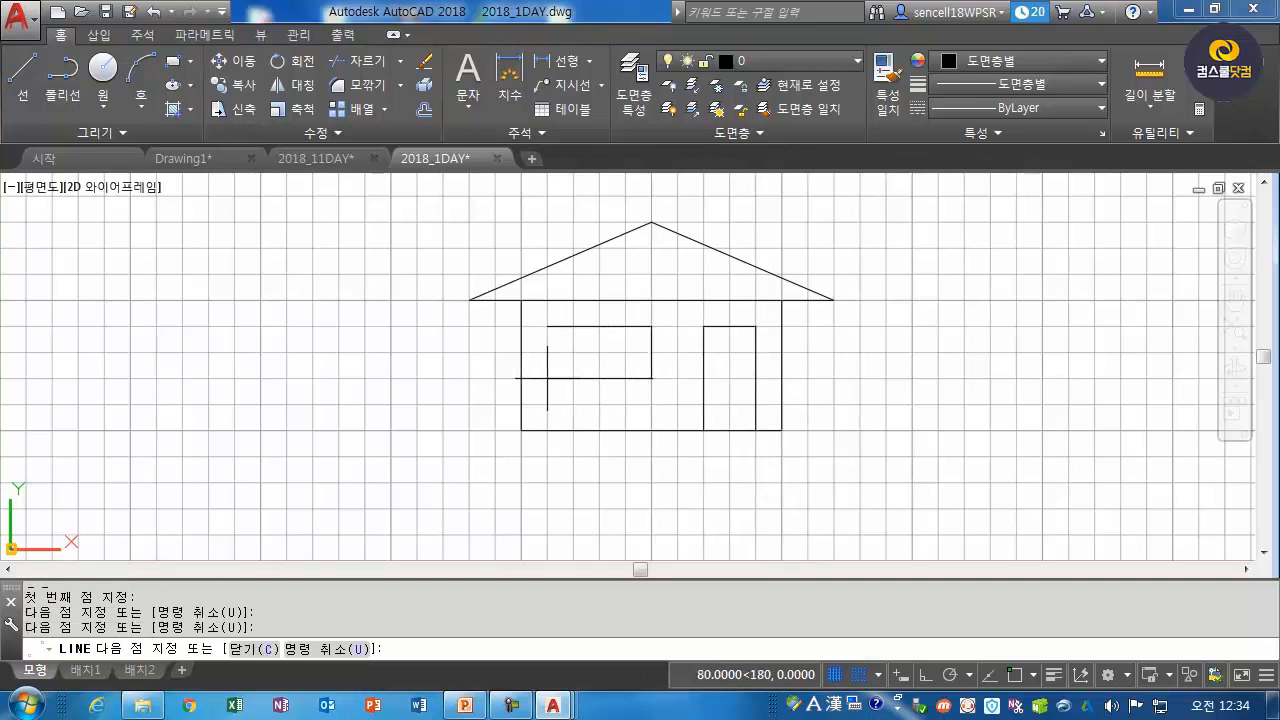
click(547, 378)
click(547, 326)
key(Return)
Divide the window into four equal panes with a horizontal and a vertical line through its middle.
key(Return)
click(547, 352)
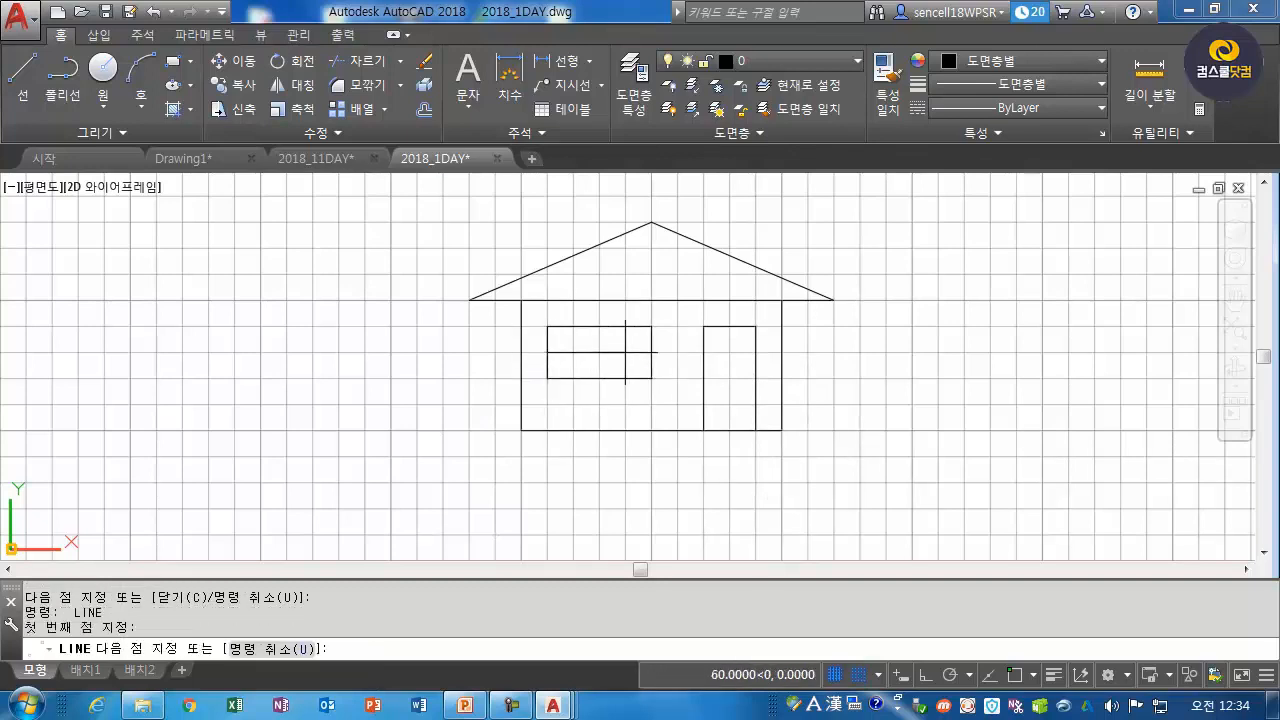
click(651, 352)
key(Return)
key(Return)
click(599, 326)
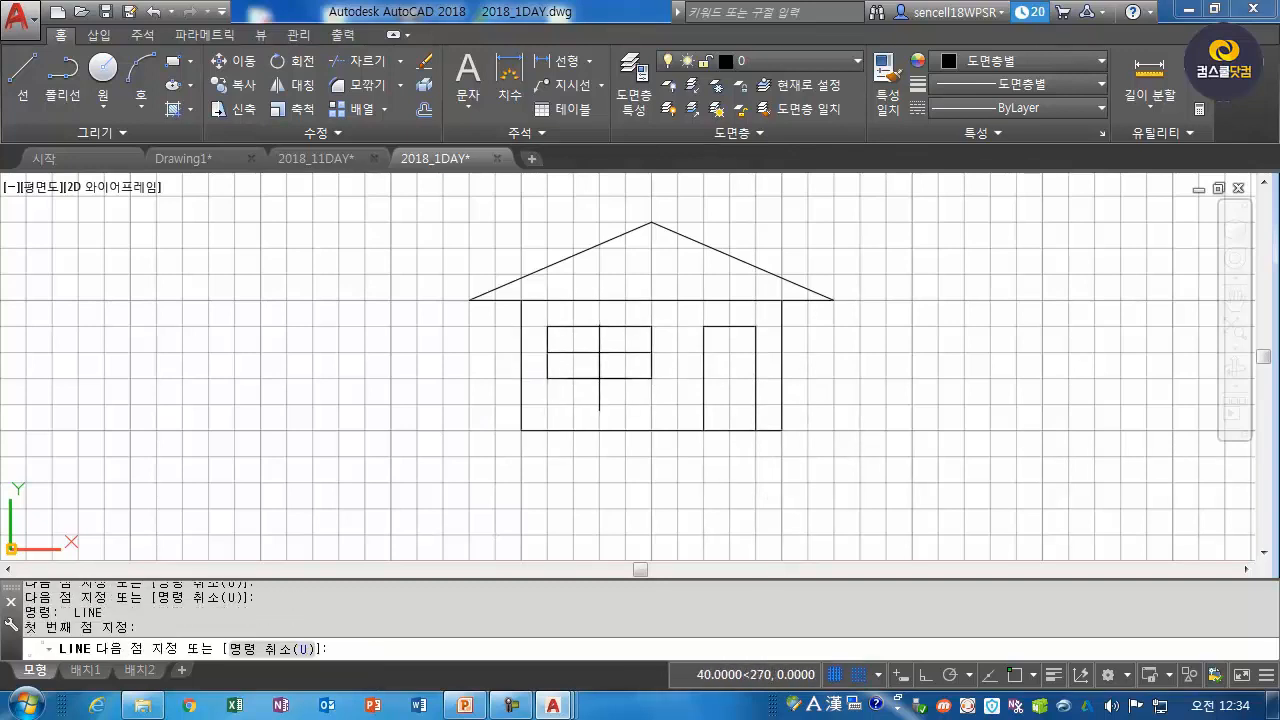
click(599, 378)
key(Return)
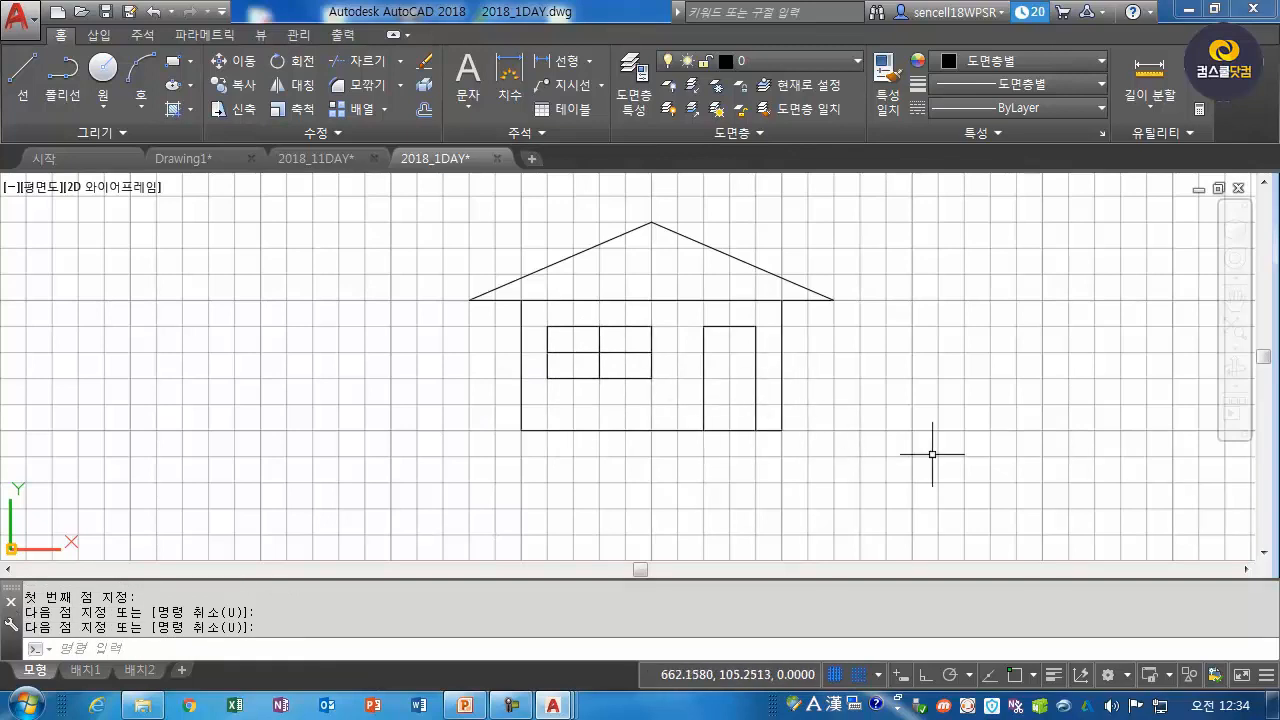
Turn off grid snap and the grid display.
click(862, 676)
click(836, 676)
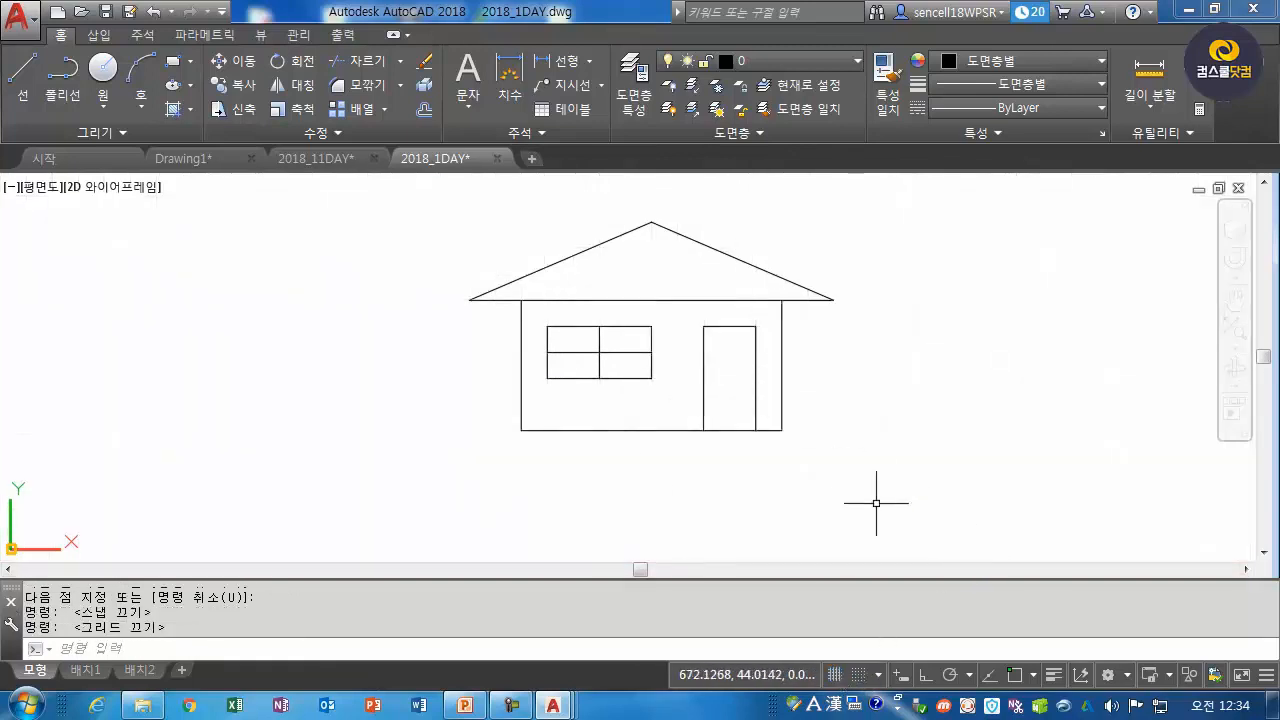